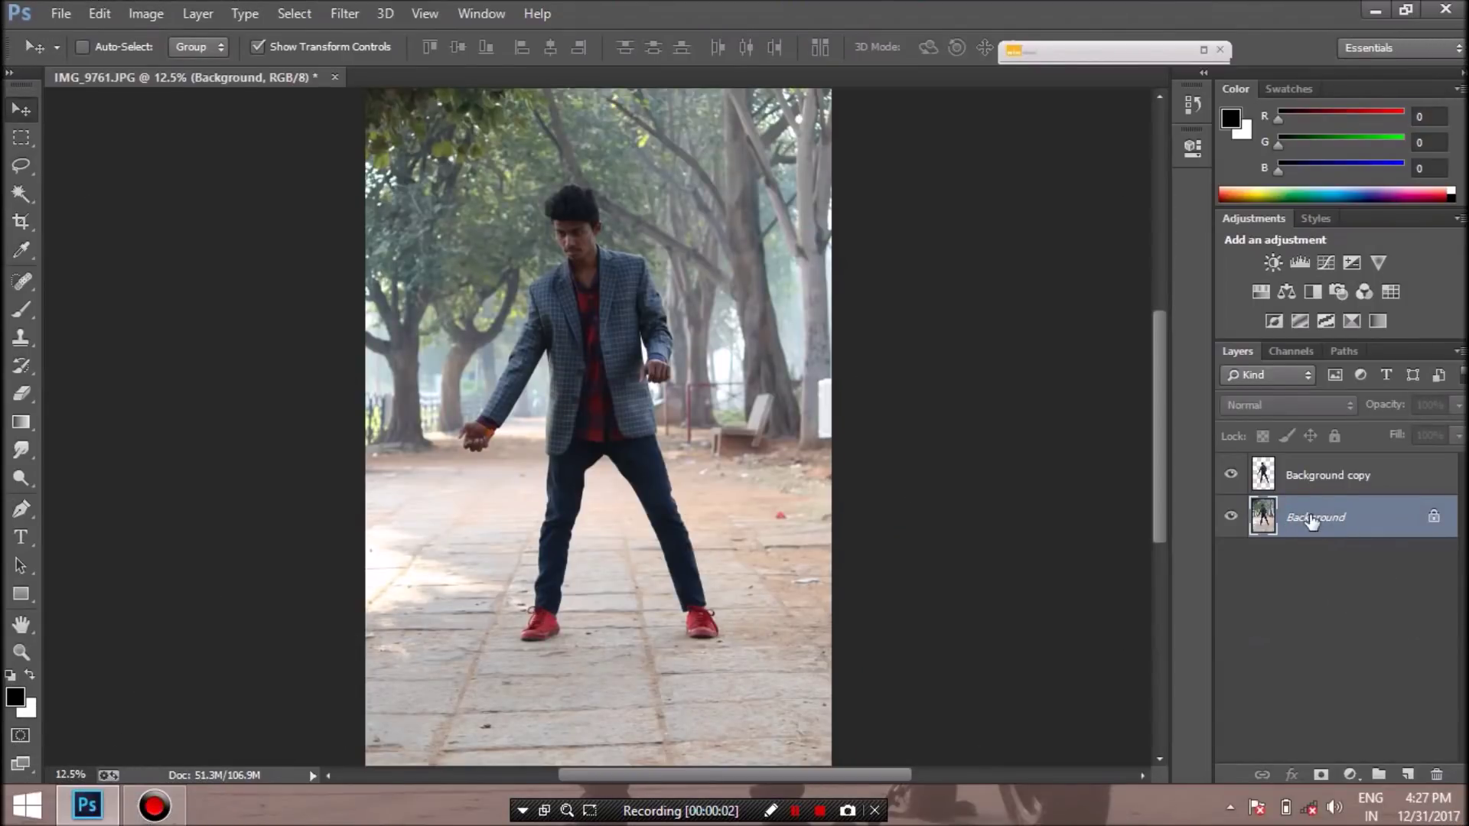
Hide the Background and Background copy layers so the canvas shows only transparency
{"action": "left_click", "coordinate": [1230, 517]}
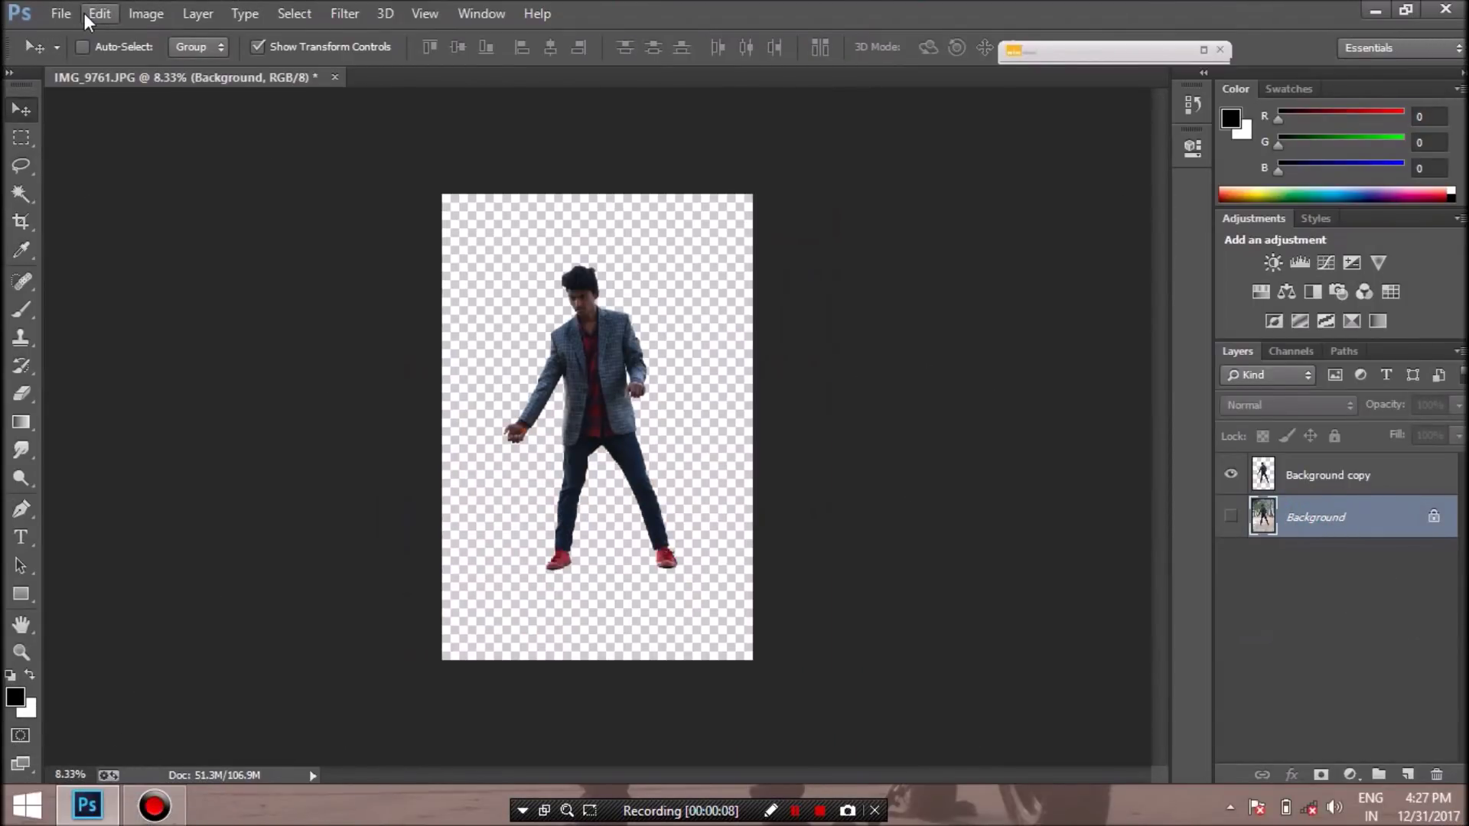
{"action": "left_click", "coordinate": [1230, 475]}
{"action": "left_click", "coordinate": [45, 16]}
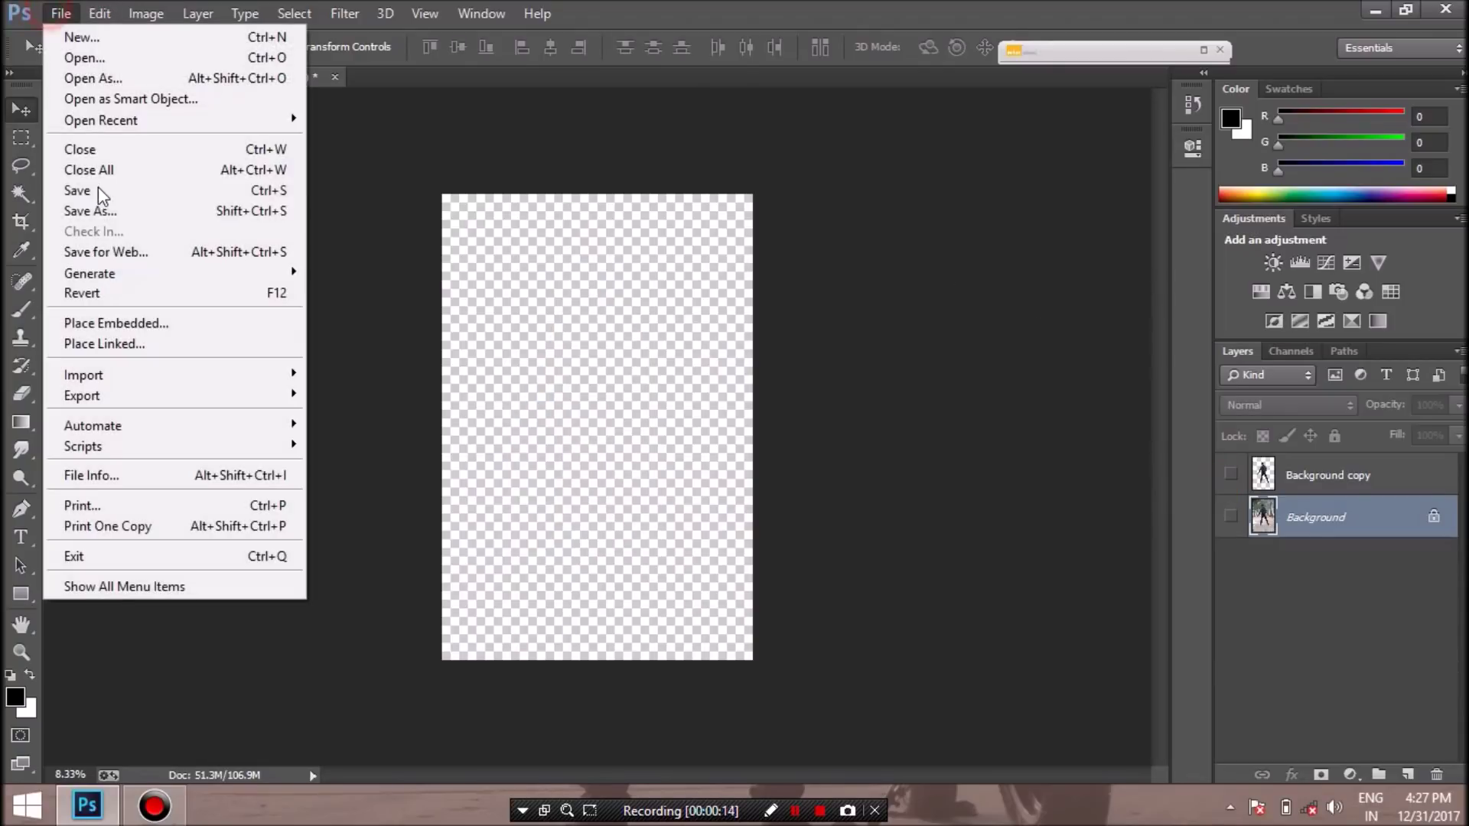
{"action": "left_click", "coordinate": [118, 346]}
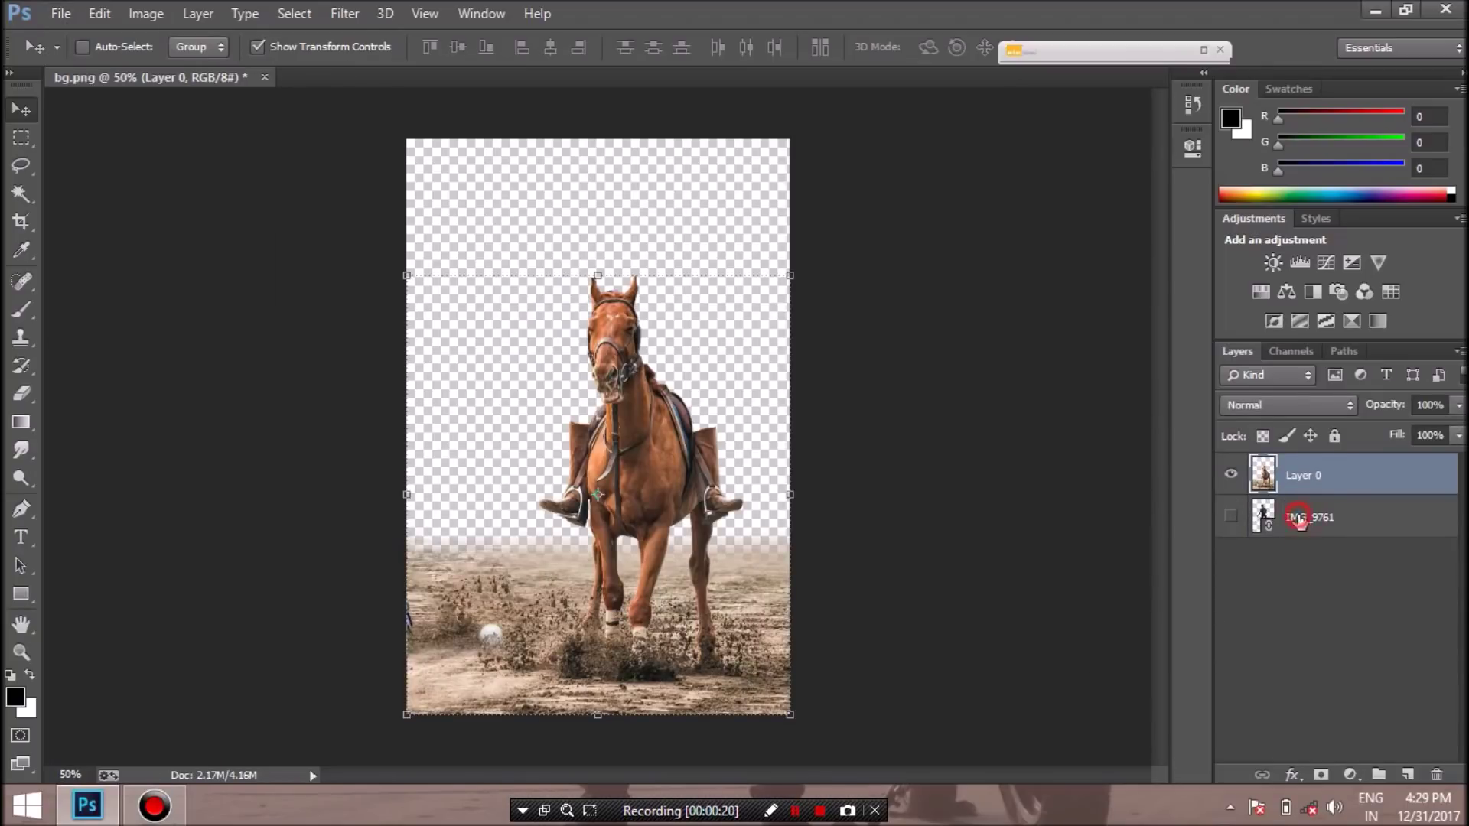
Show the IMG_9761 man layer and place sky.png as a linked layer
{"action": "left_click", "coordinate": [1293, 517]}
{"action": "left_click", "coordinate": [1230, 516]}
{"action": "left_click", "coordinate": [1231, 475]}
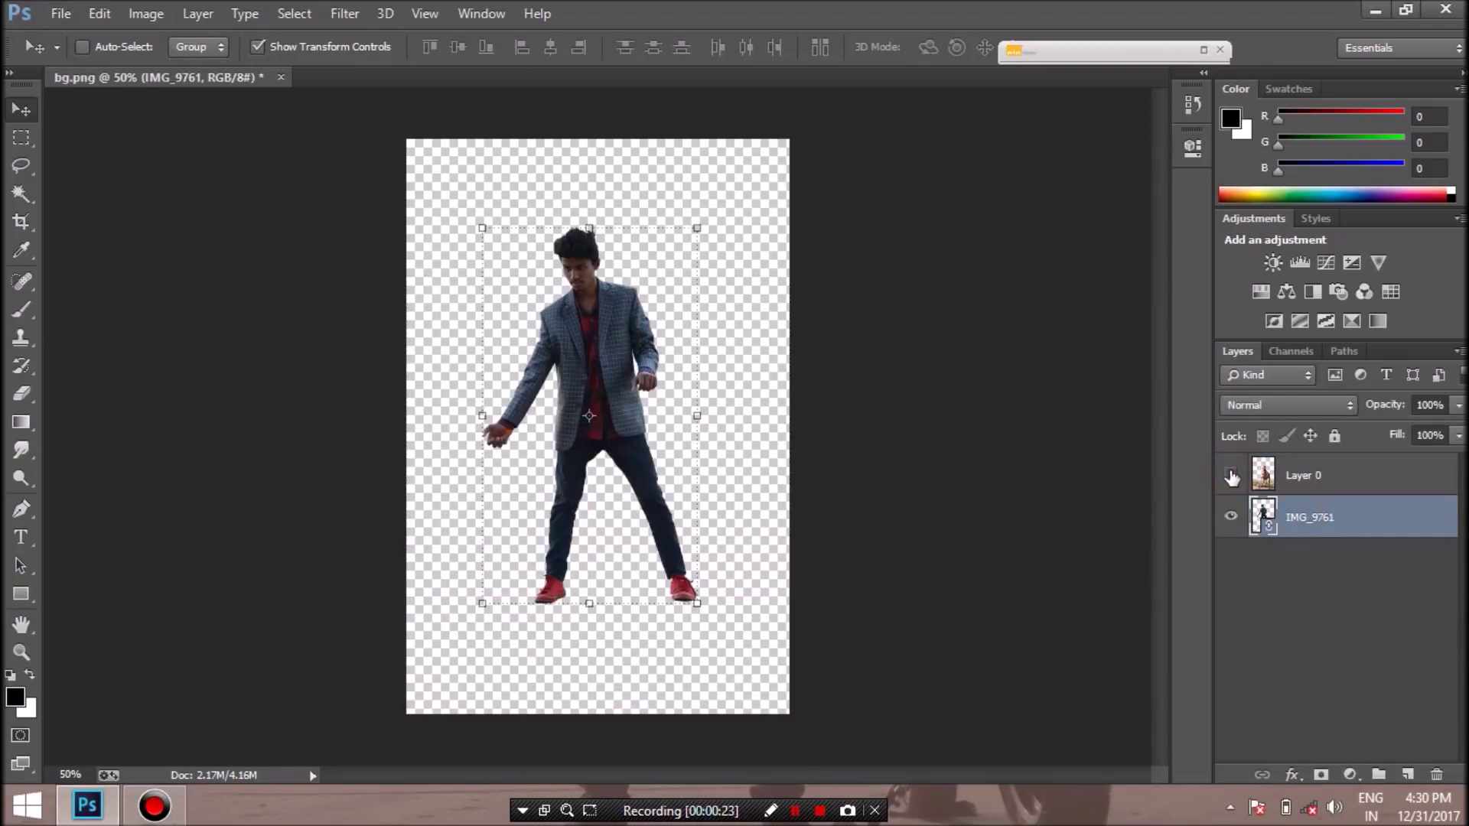
{"action": "left_click", "coordinate": [61, 13]}
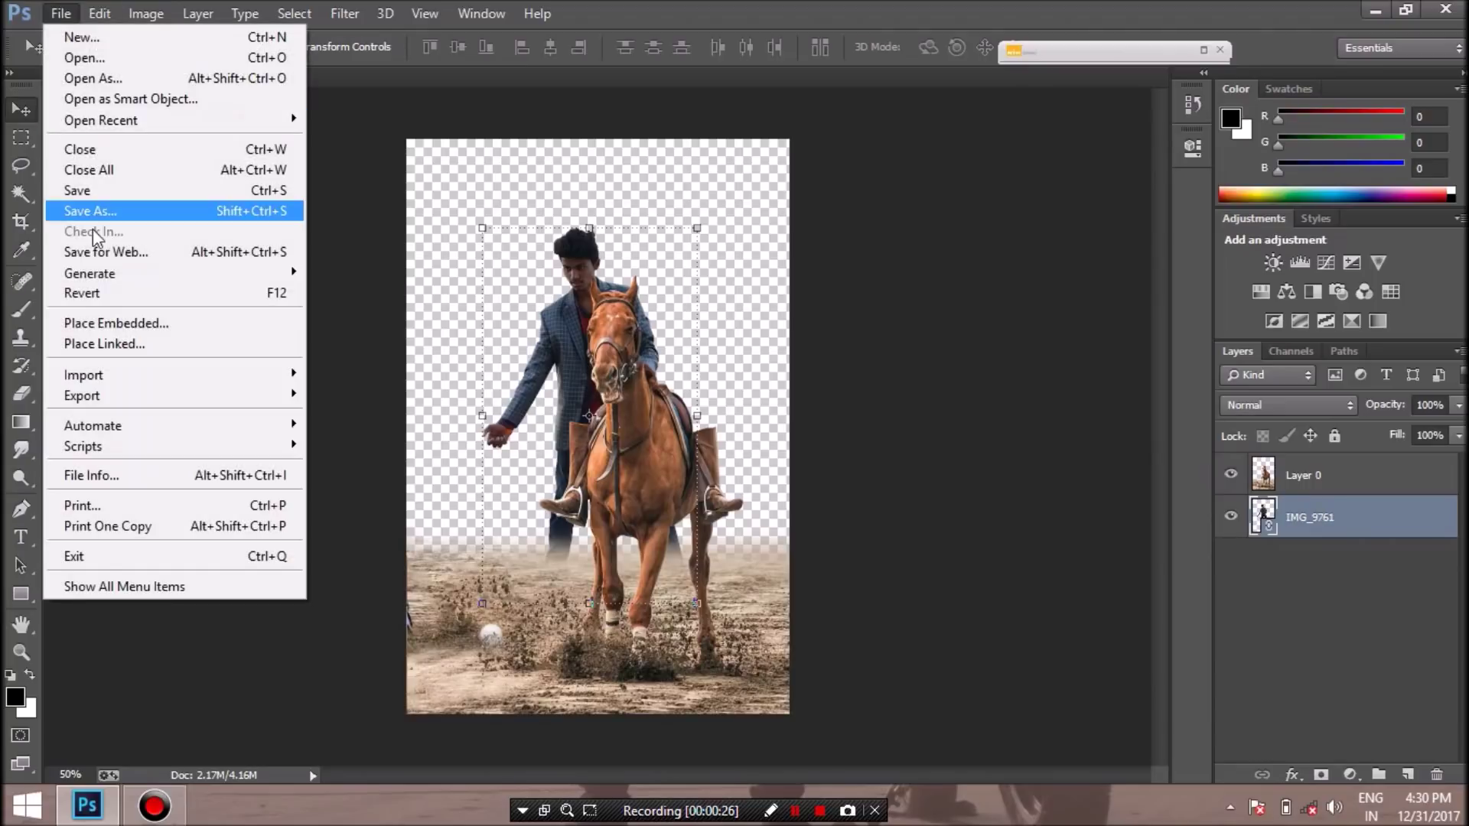
{"action": "left_click", "coordinate": [125, 350]}
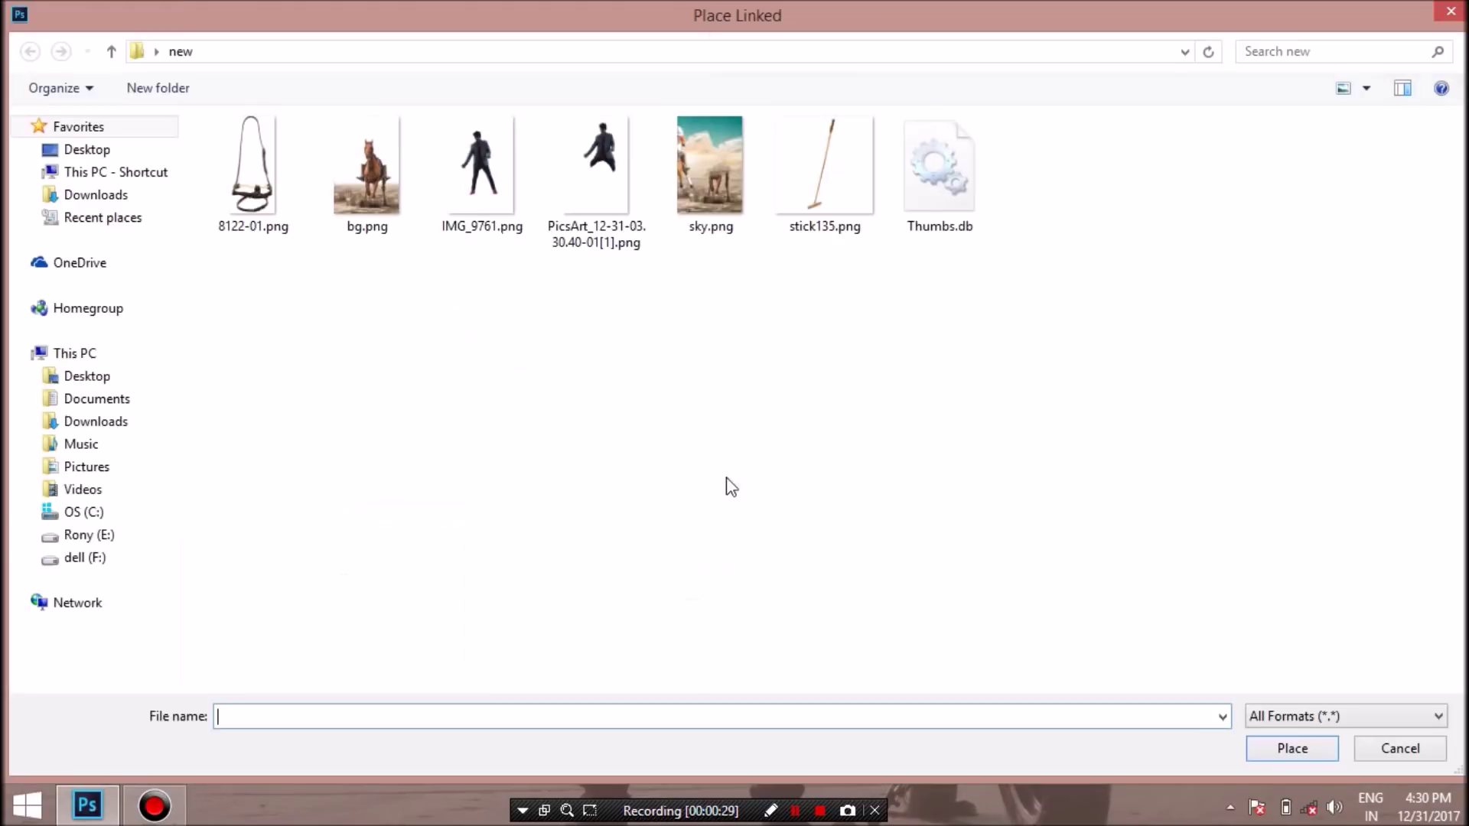
{"action": "left_click", "coordinate": [739, 223]}
{"action": "double_click", "coordinate": [738, 224]}
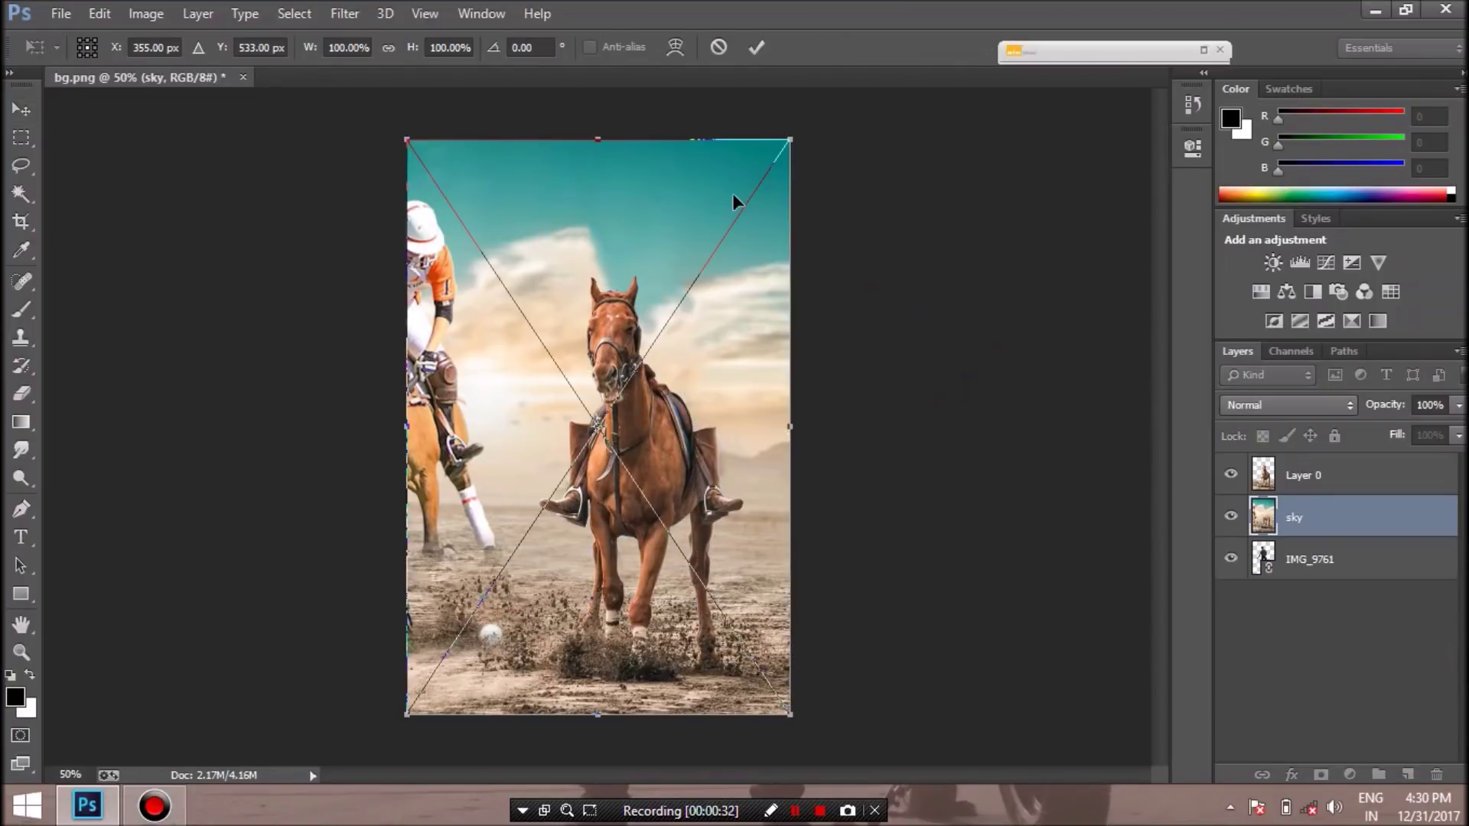
{"action": "left_click", "coordinate": [757, 51]}
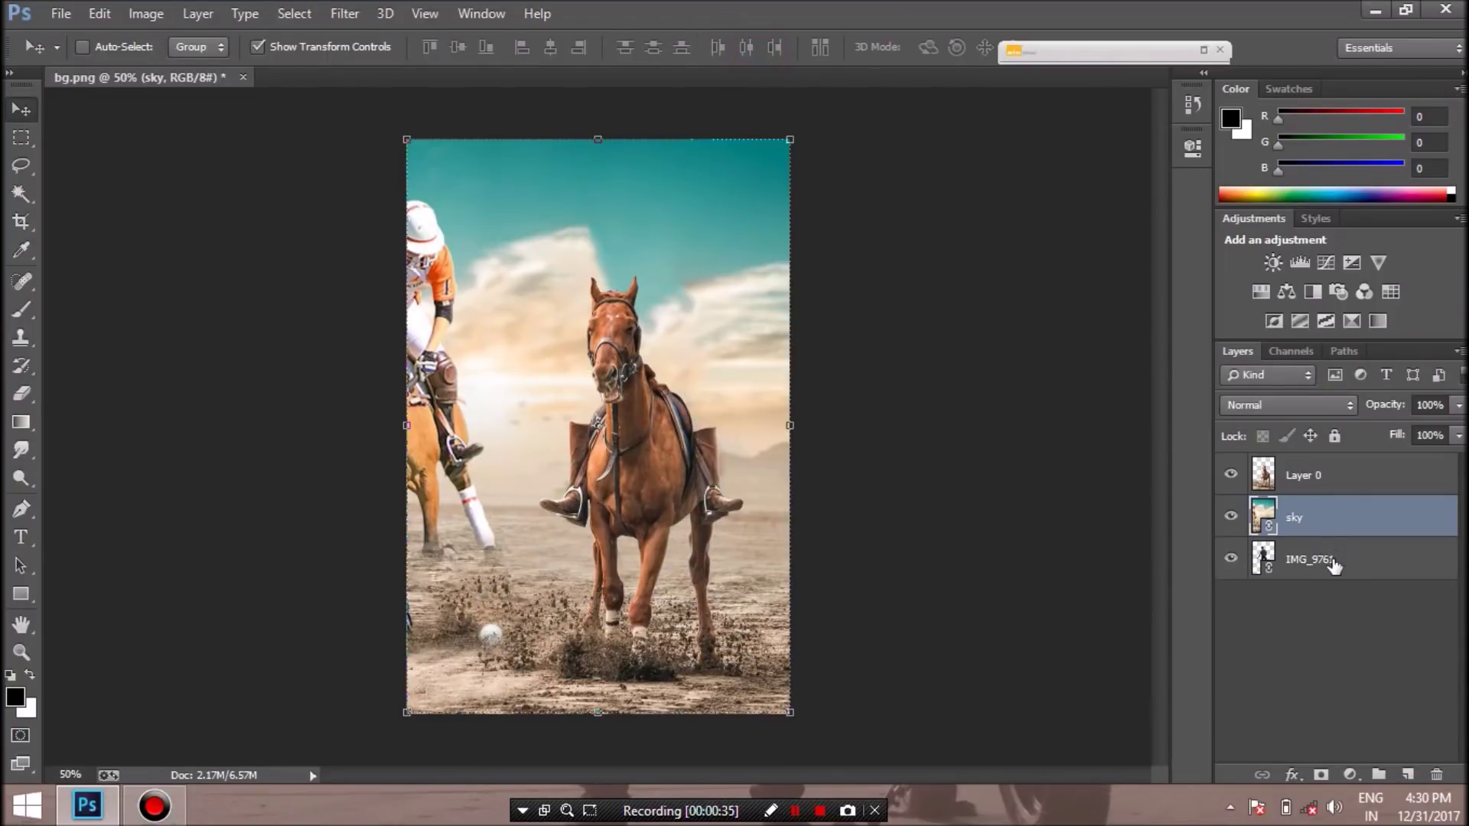
Stack the man's layer above the sky, move him onto the horse, and hide the sky
{"action": "left_click_drag", "start_coordinate": [1370, 561], "coordinate": [1347, 501]}
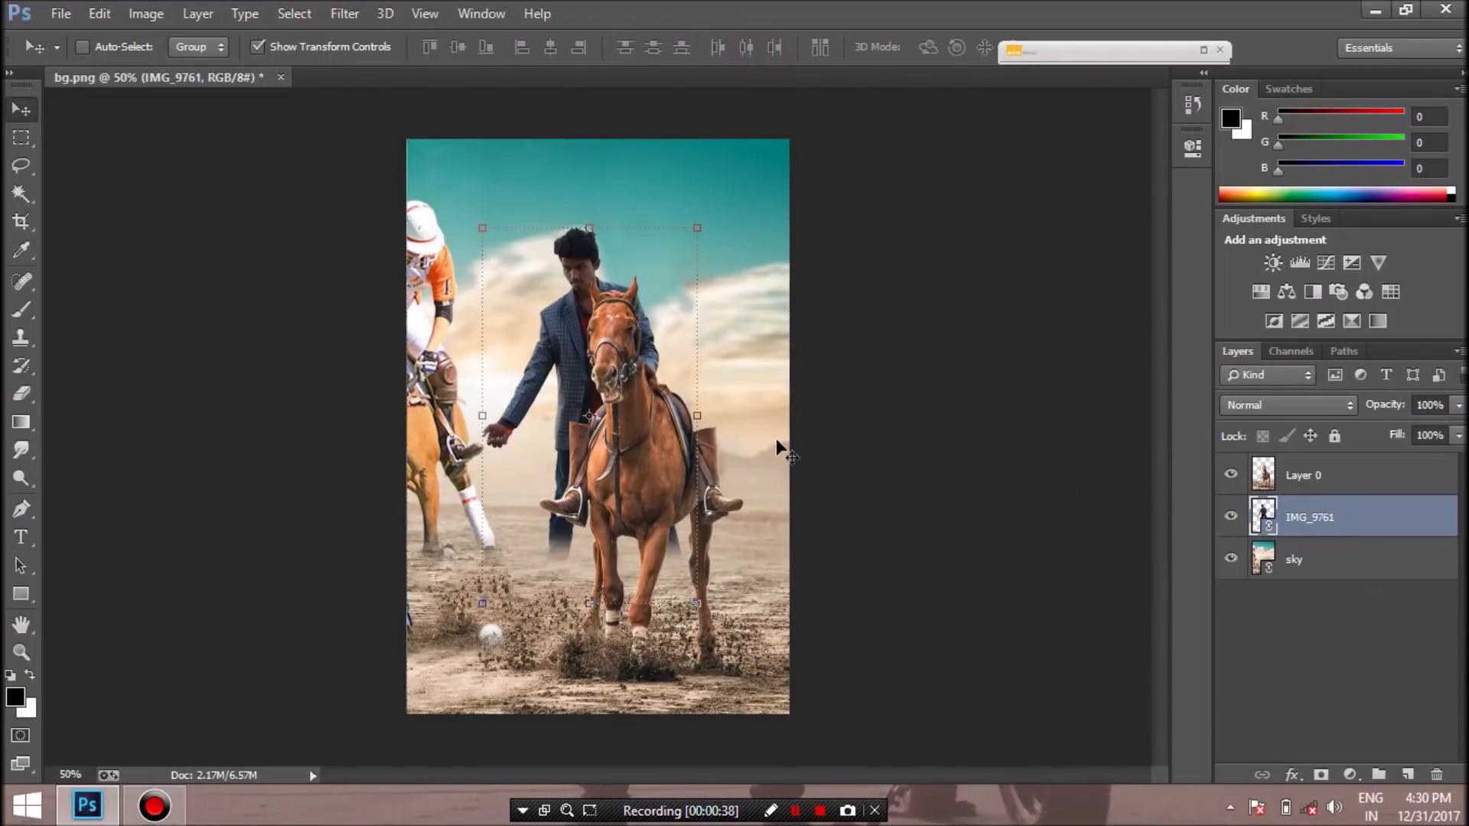
{"action": "left_click_drag", "start_coordinate": [619, 409], "coordinate": [658, 366]}
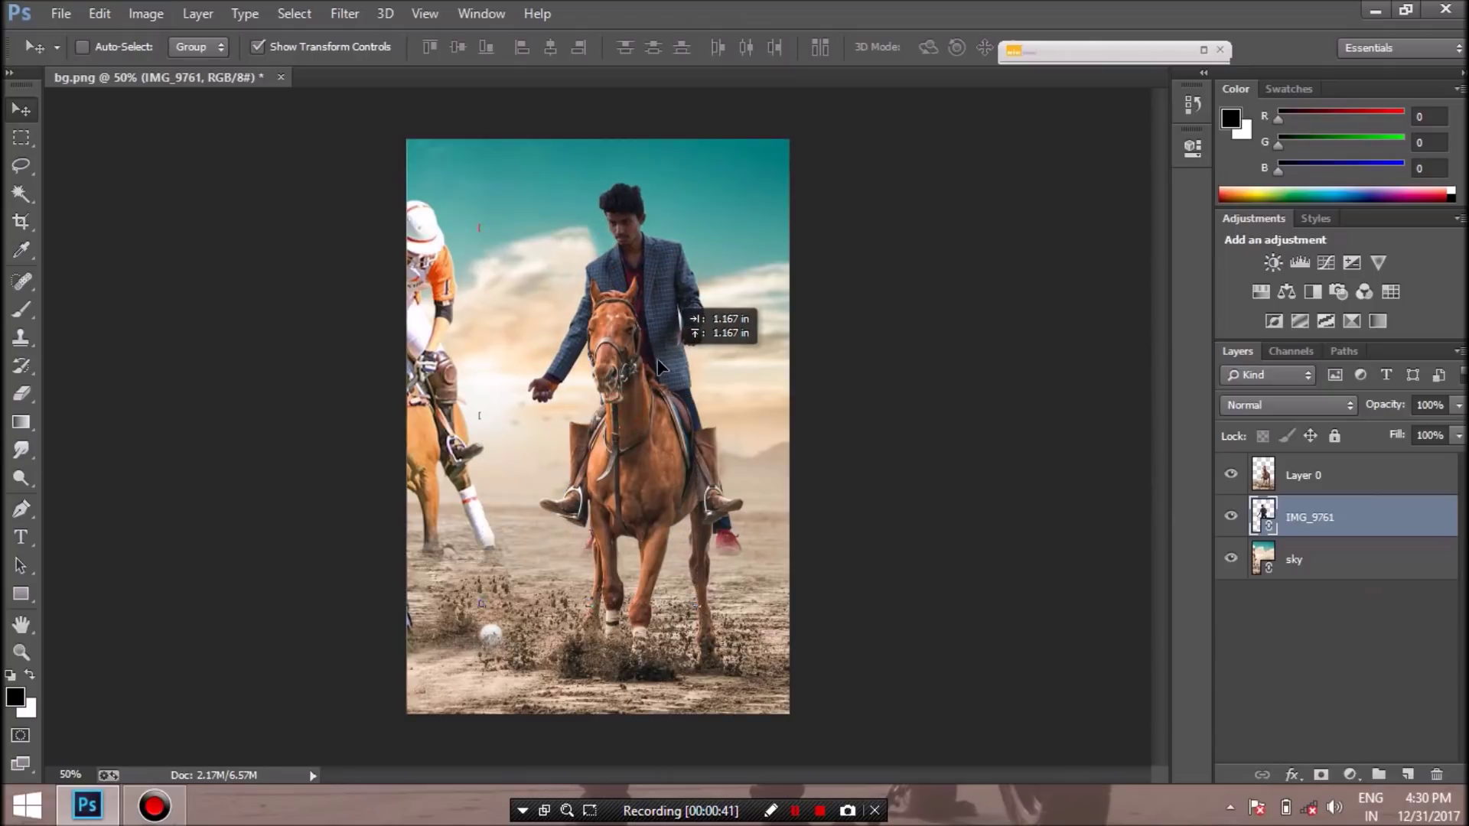
{"action": "left_click", "coordinate": [1231, 558]}
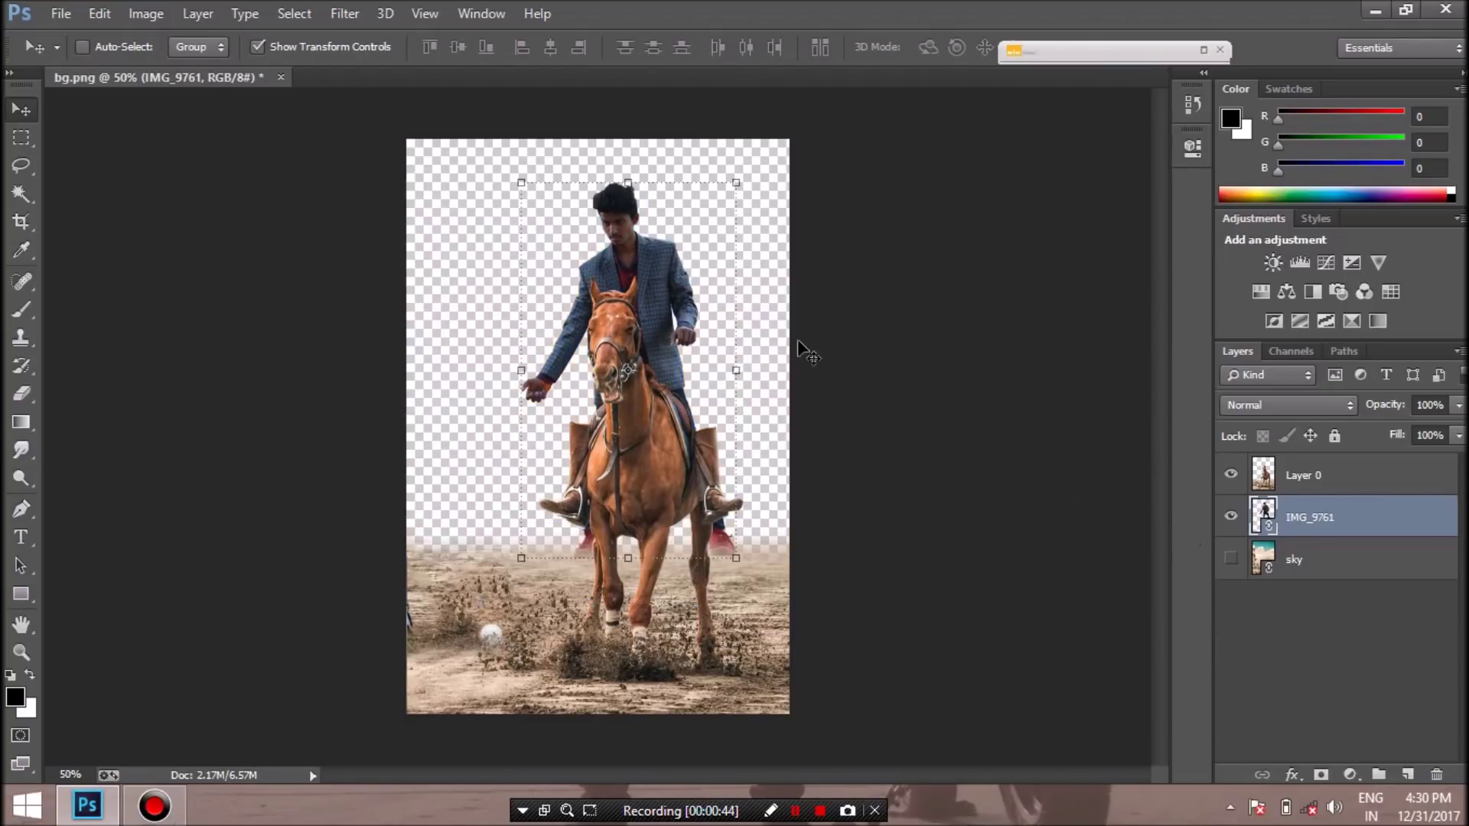
Add Puppet Warp pins at the man's torso and hip and swing his legs apart
{"action": "left_click", "coordinate": [100, 14]}
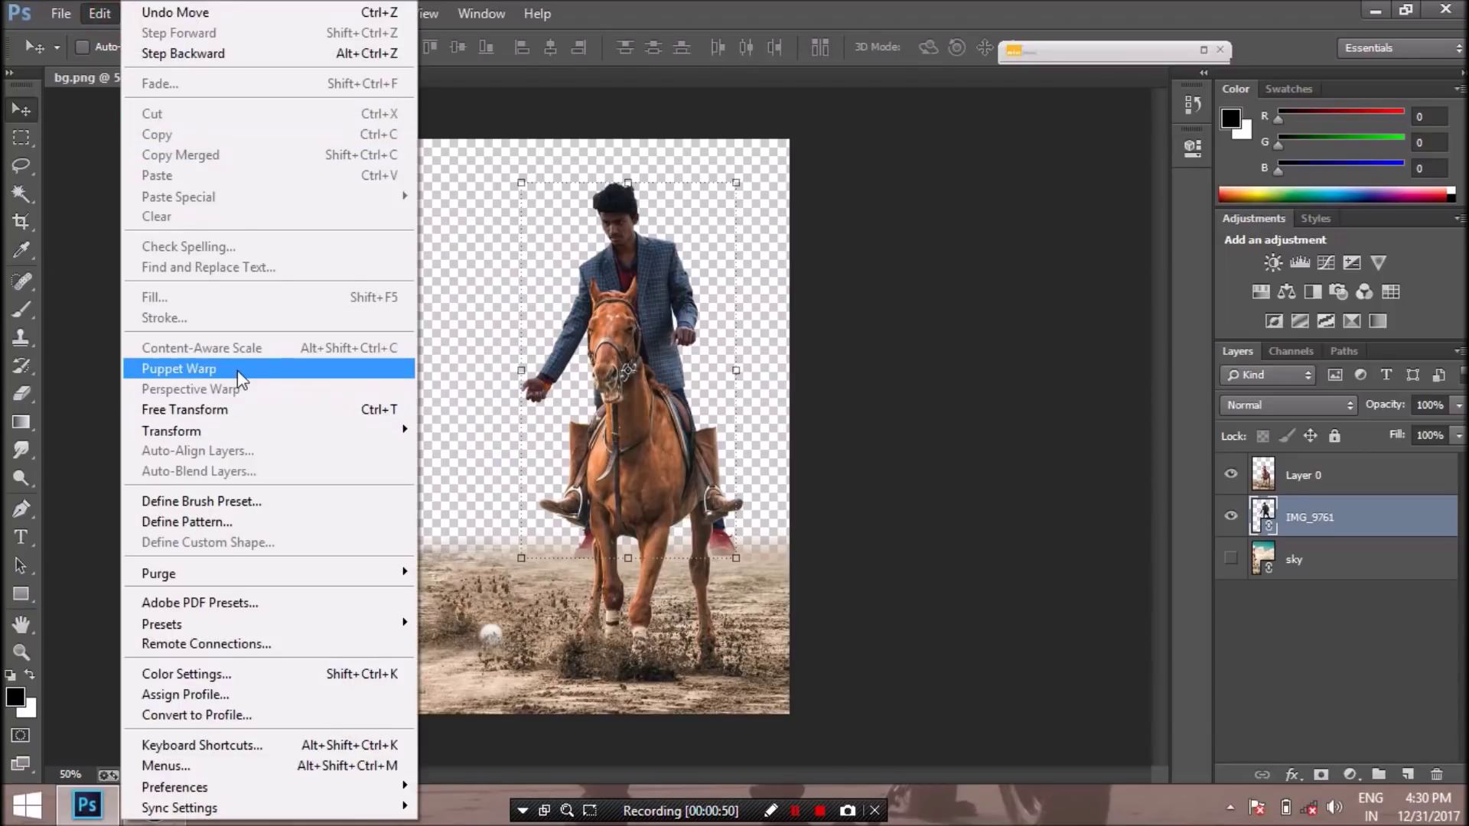
{"action": "left_click", "coordinate": [238, 369]}
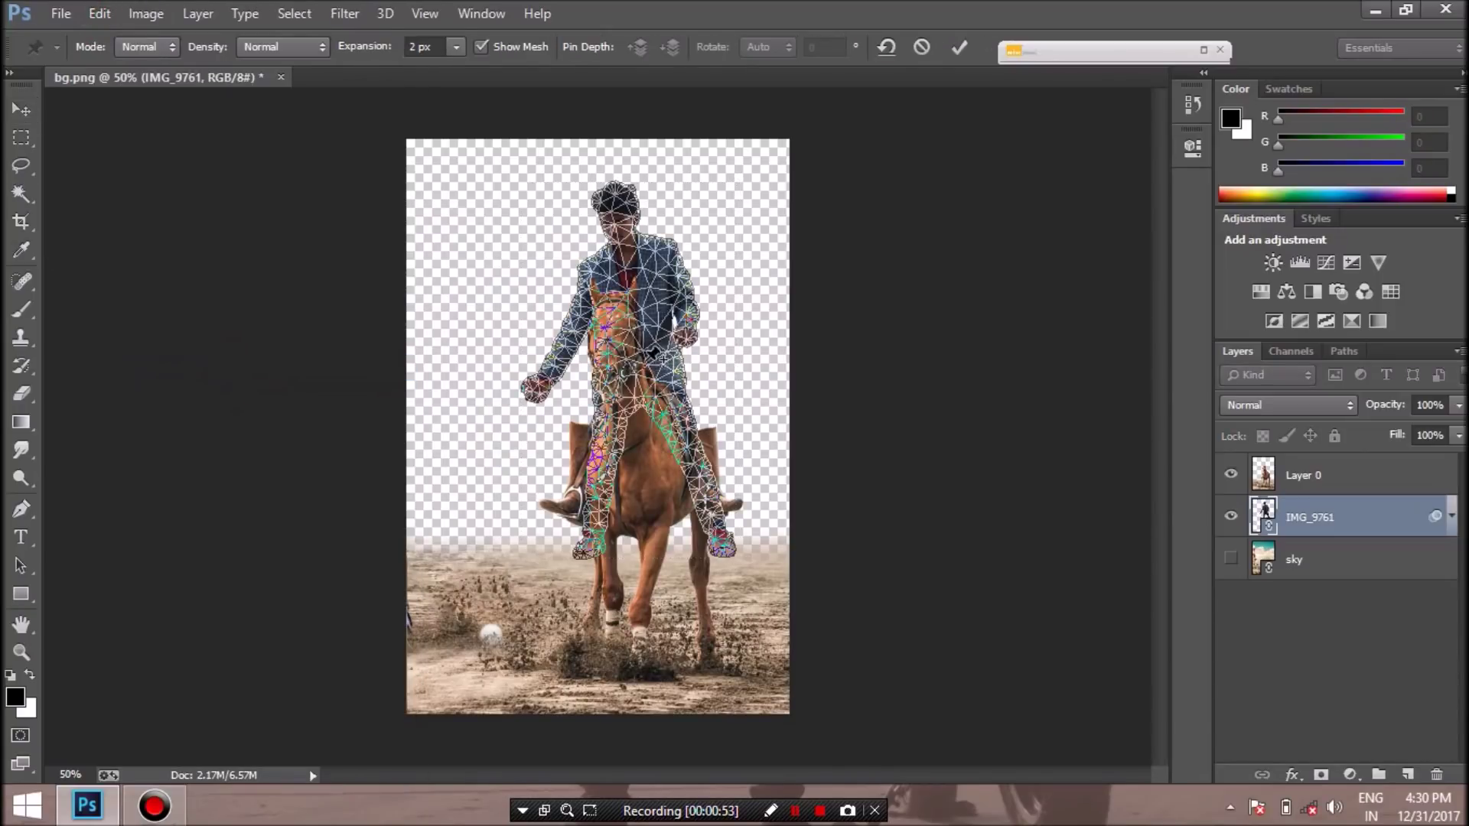
{"action": "left_click", "coordinate": [643, 361]}
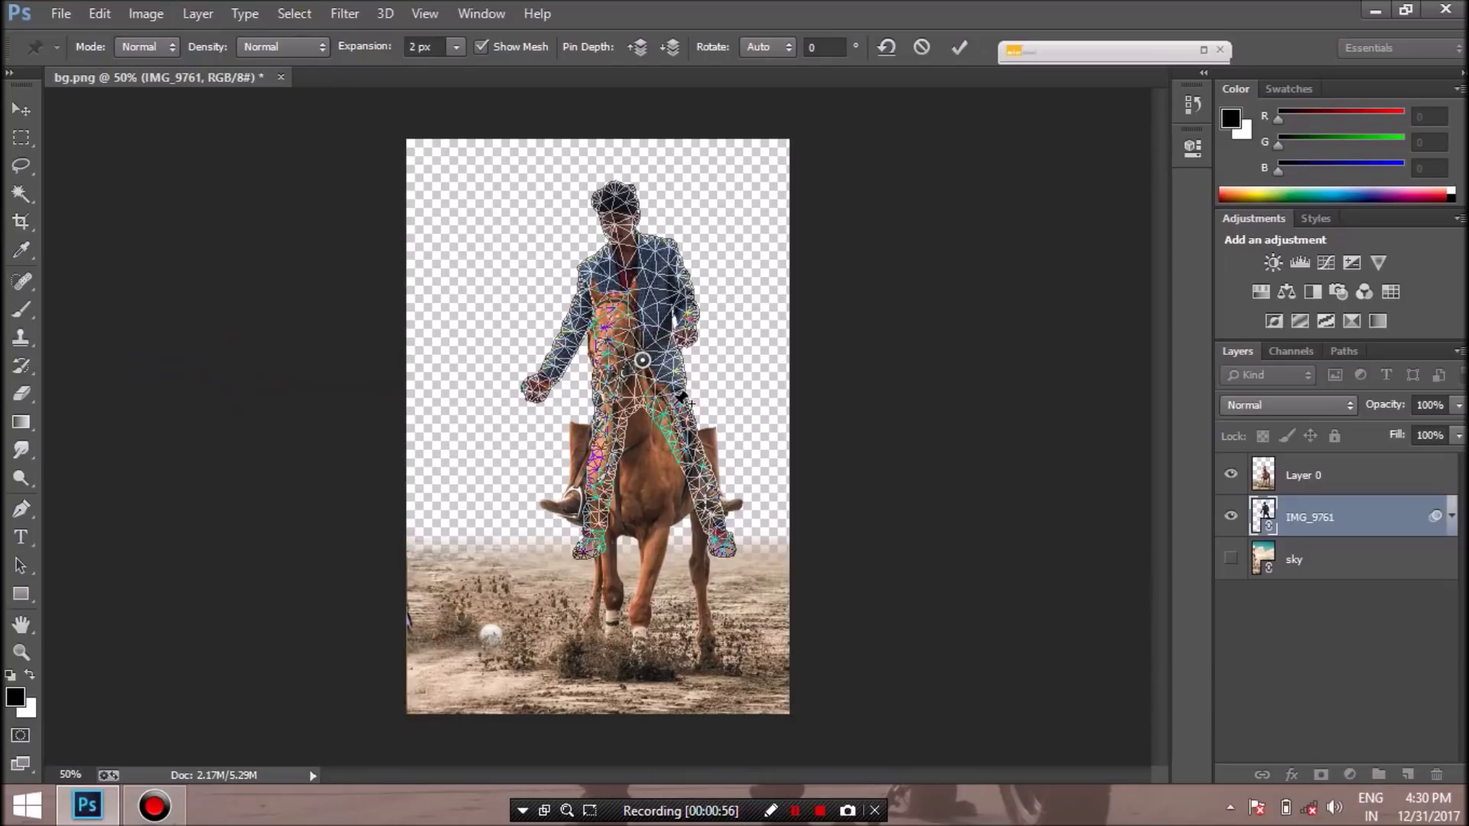
{"action": "left_click_drag", "start_coordinate": [681, 411], "coordinate": [746, 340]}
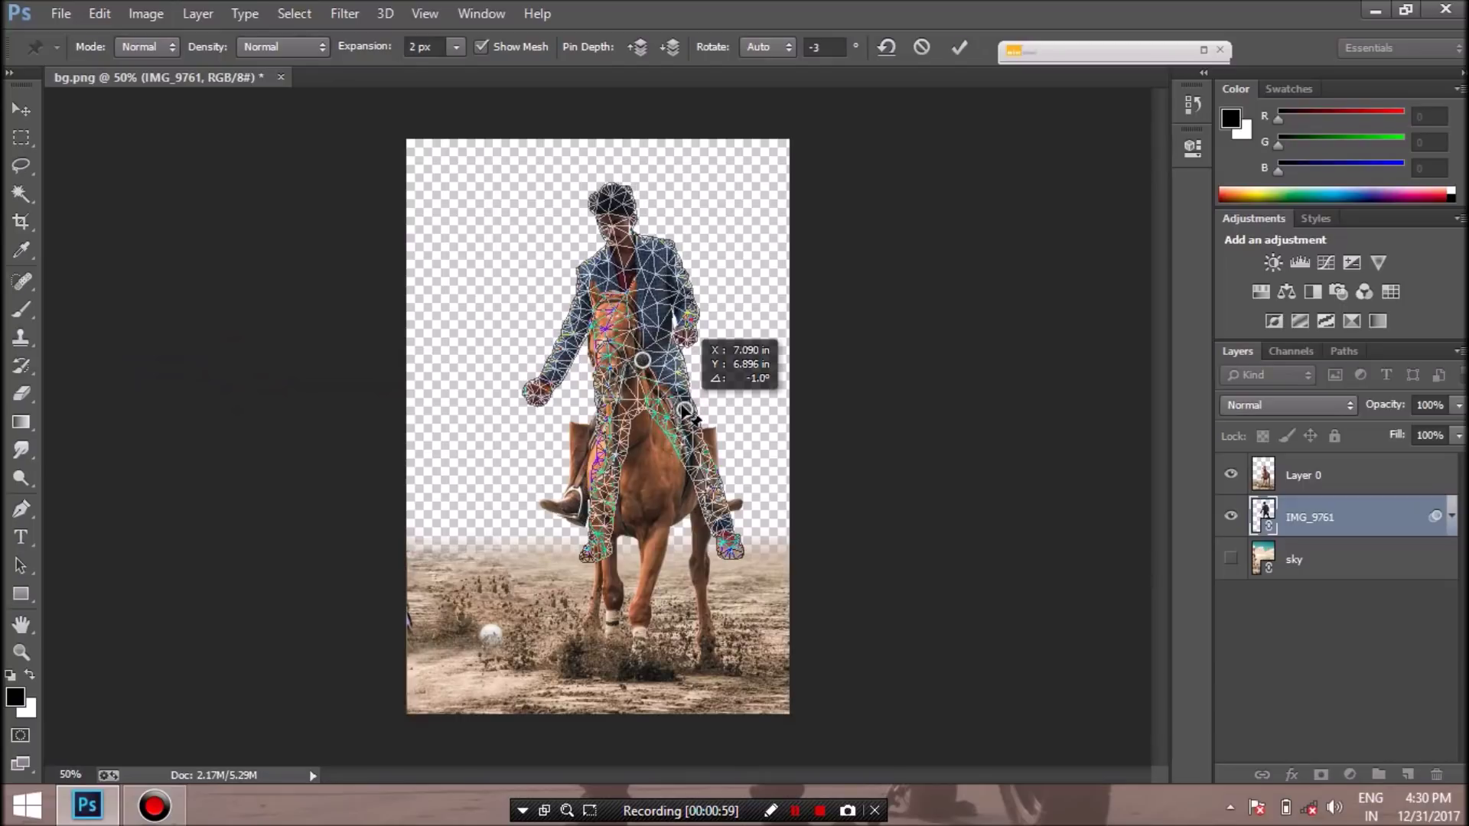
{"action": "left_click", "coordinate": [606, 410]}
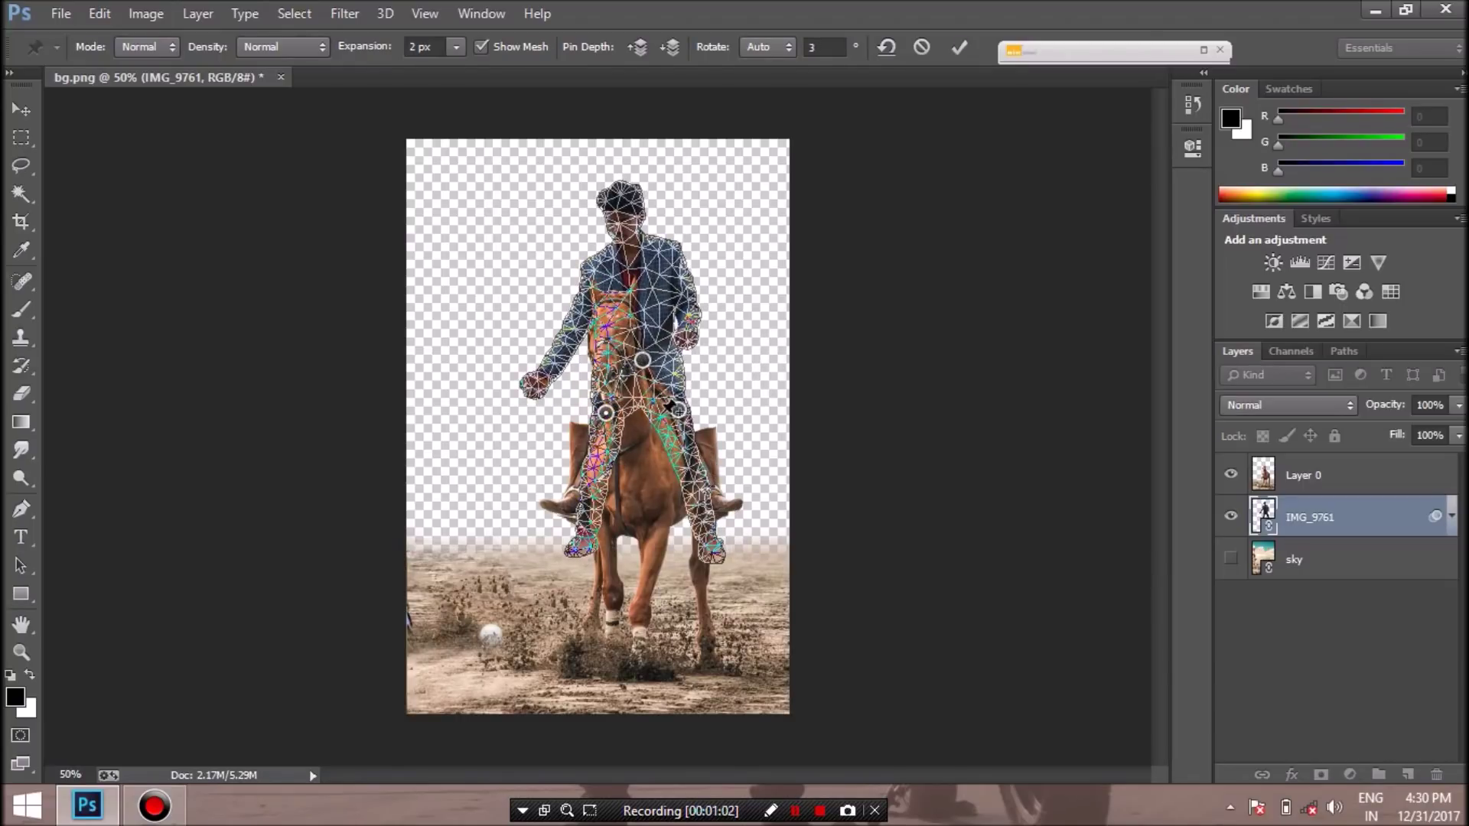
{"action": "left_click_drag", "start_coordinate": [691, 413], "coordinate": [687, 416]}
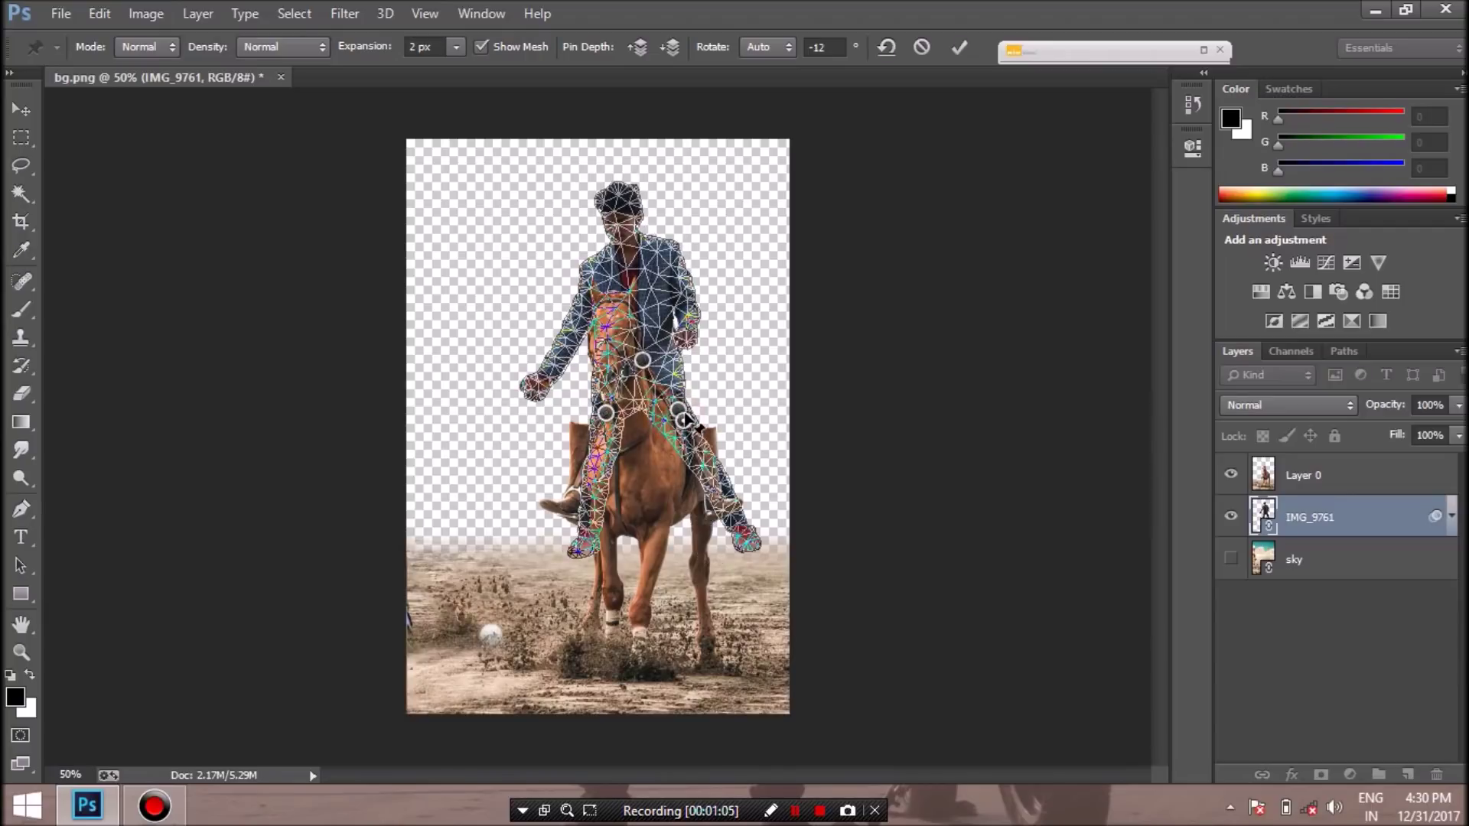
{"action": "left_click_drag", "start_coordinate": [688, 415], "coordinate": [681, 413]}
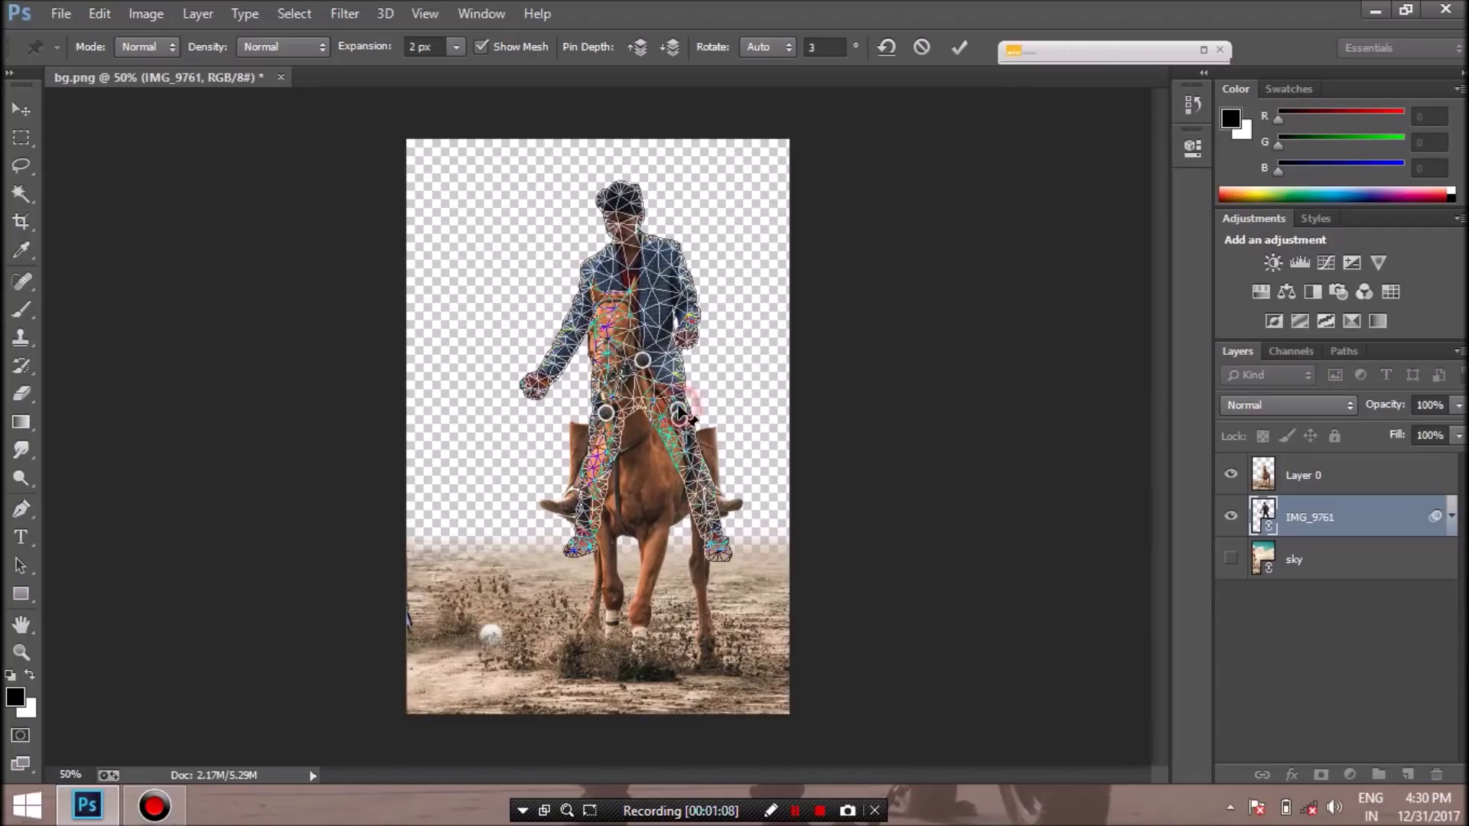
Spread both hip pins outward, tilt the upper body right, and commit the warp
{"action": "right_click", "coordinate": [680, 418]}
{"action": "key", "text": "Escape"}
{"action": "left_click_drag", "start_coordinate": [687, 419], "coordinate": [704, 414]}
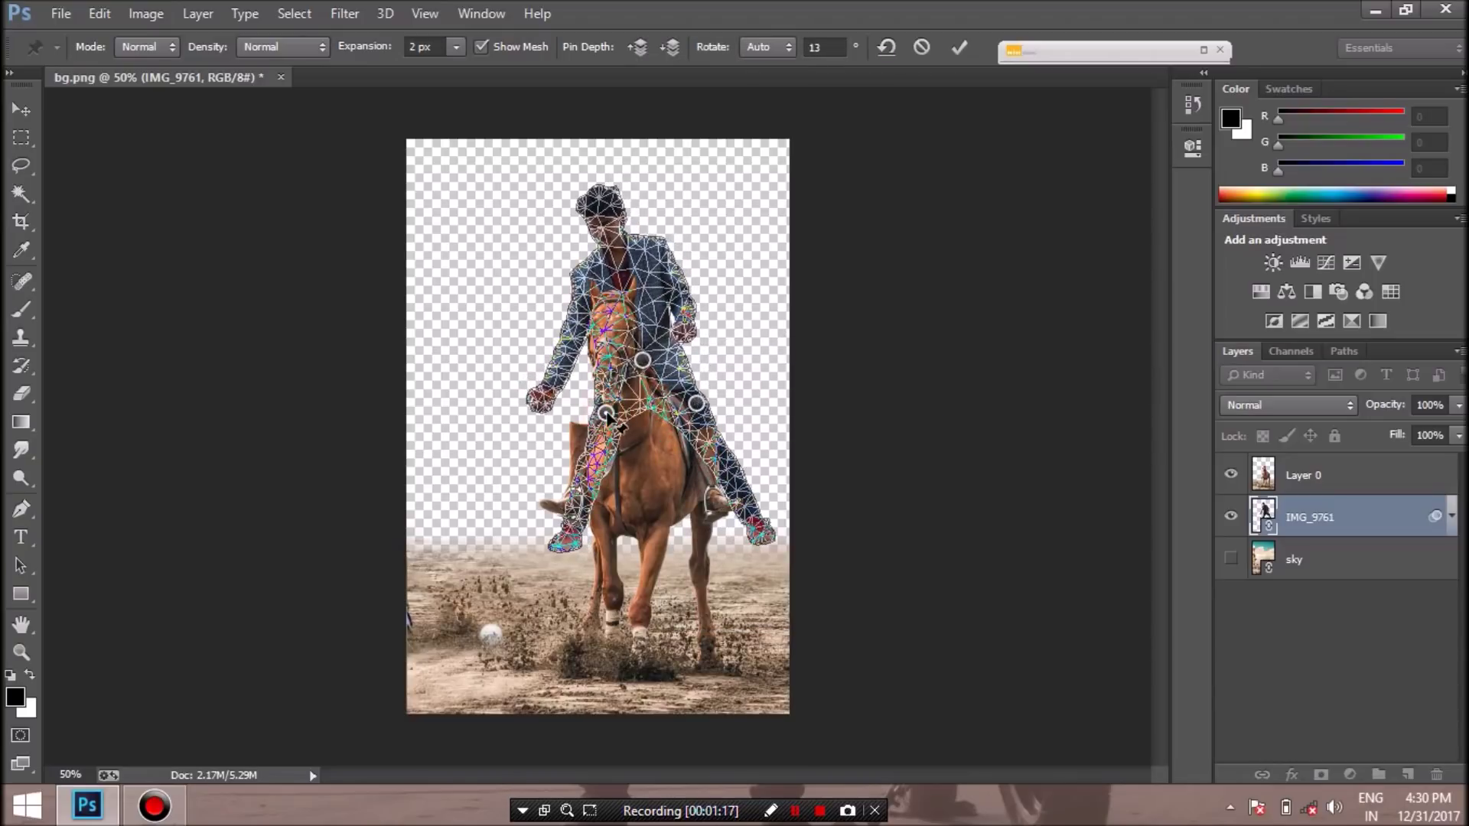
{"action": "left_click_drag", "start_coordinate": [607, 417], "coordinate": [593, 409]}
{"action": "left_click", "coordinate": [642, 360]}
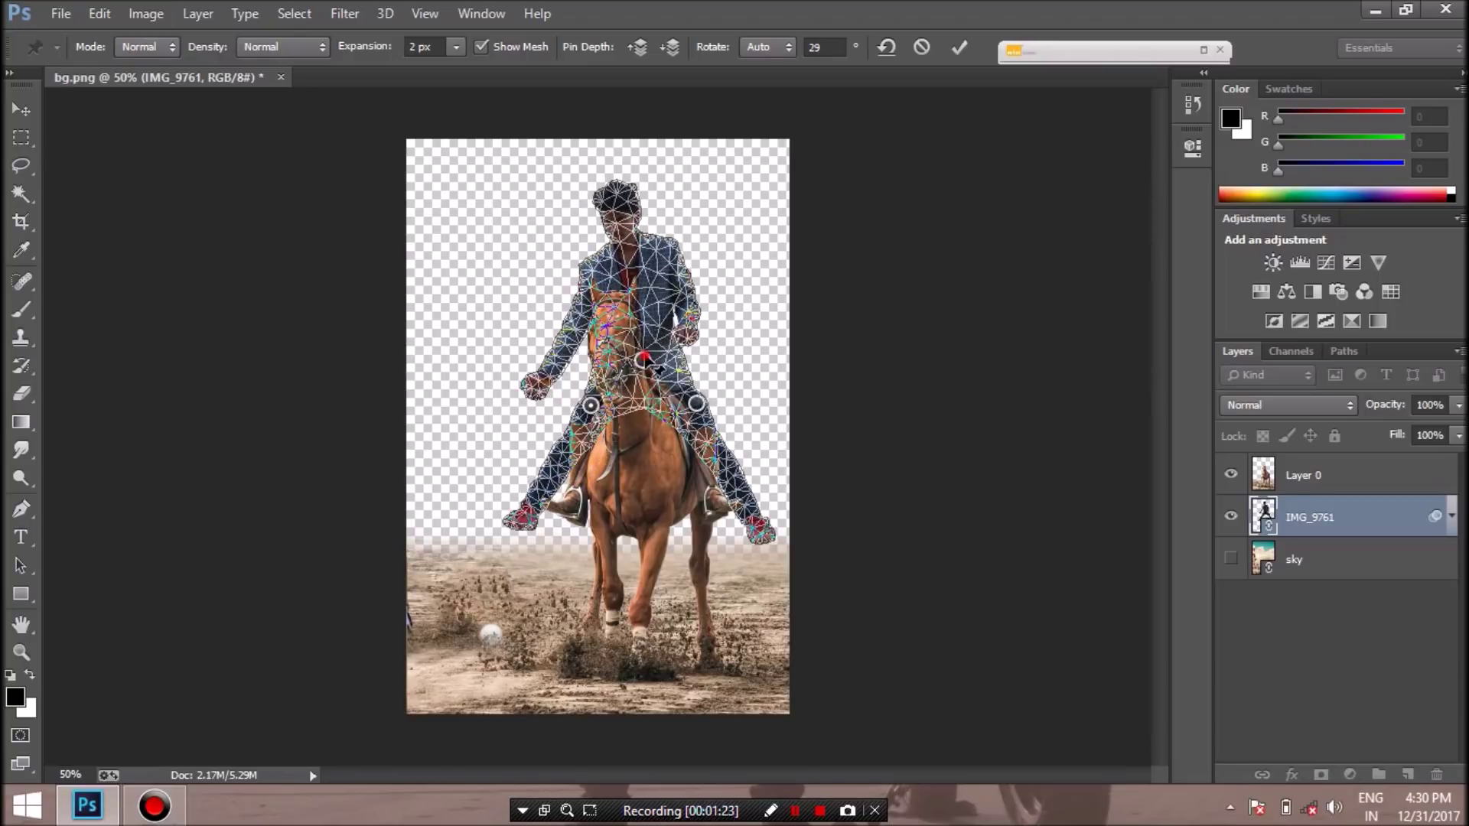
{"action": "left_click_drag", "start_coordinate": [652, 361], "coordinate": [648, 359]}
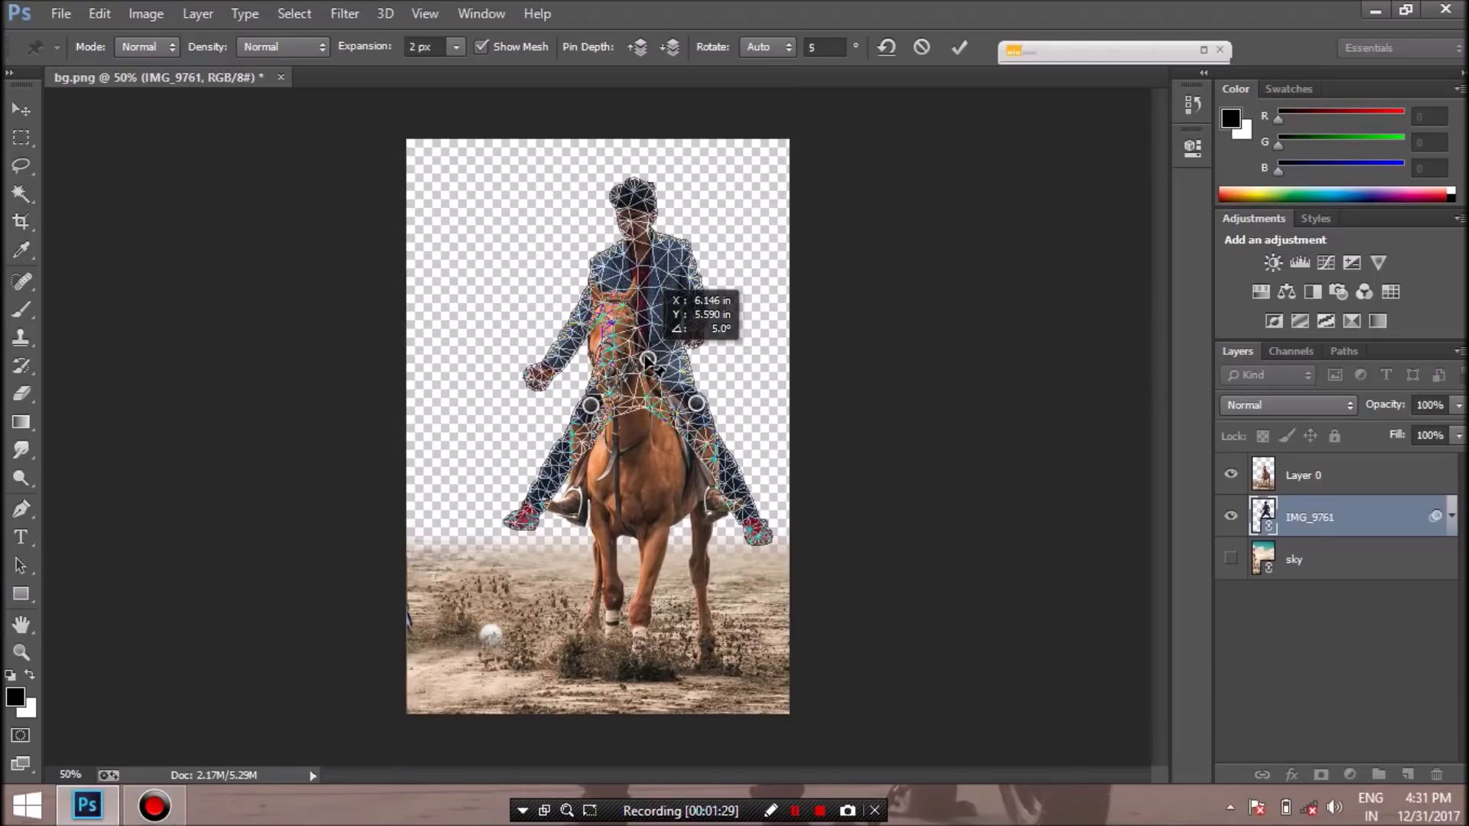
{"action": "left_click", "coordinate": [961, 47]}
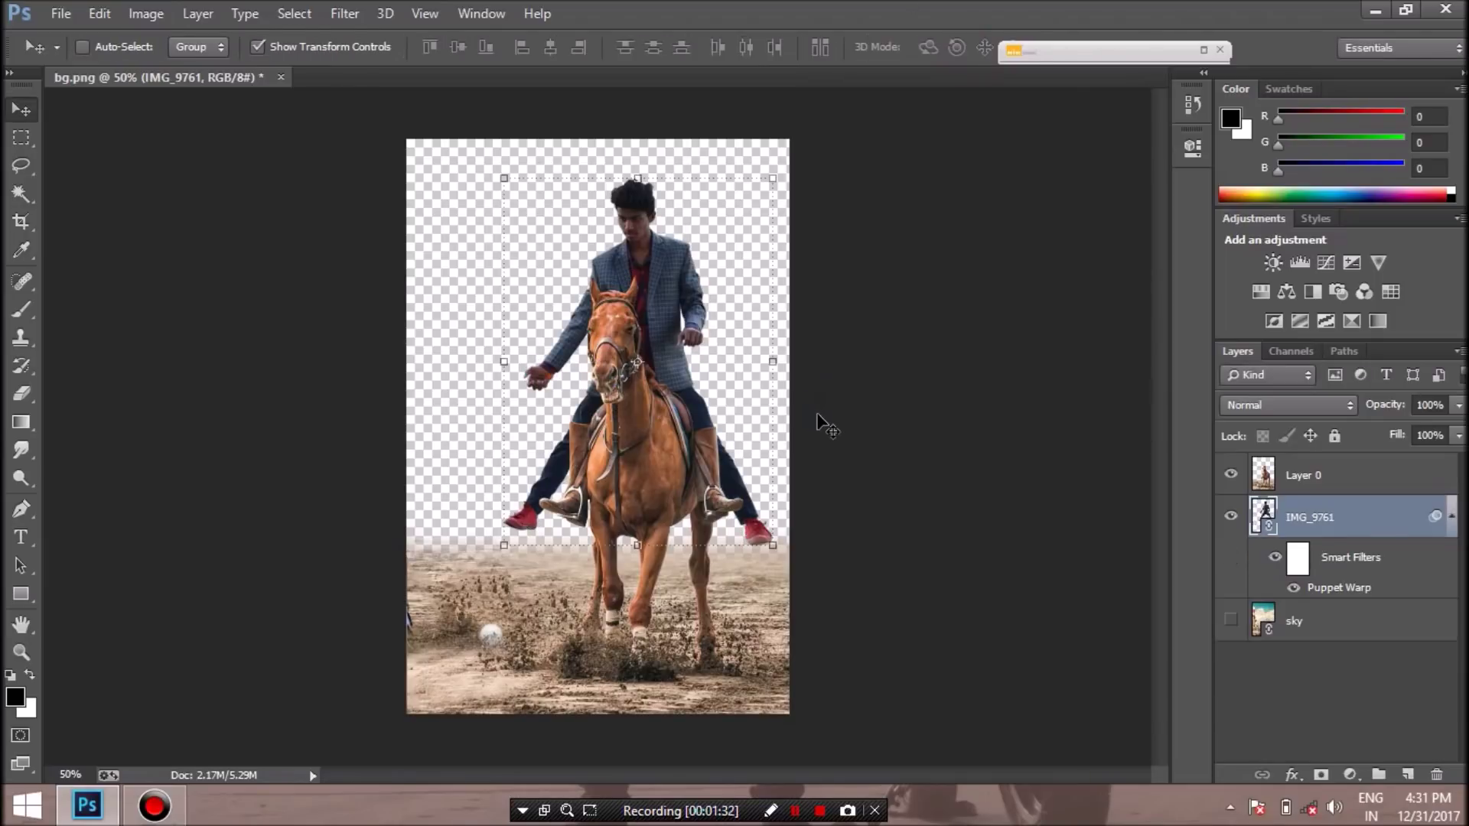
Rasterize the man's layer and set up the Eraser with a 64 px brush
{"action": "key", "text": "ctrl+plus"}
{"action": "key", "text": "ctrl+plus"}
{"action": "key", "text": "ctrl+plus"}
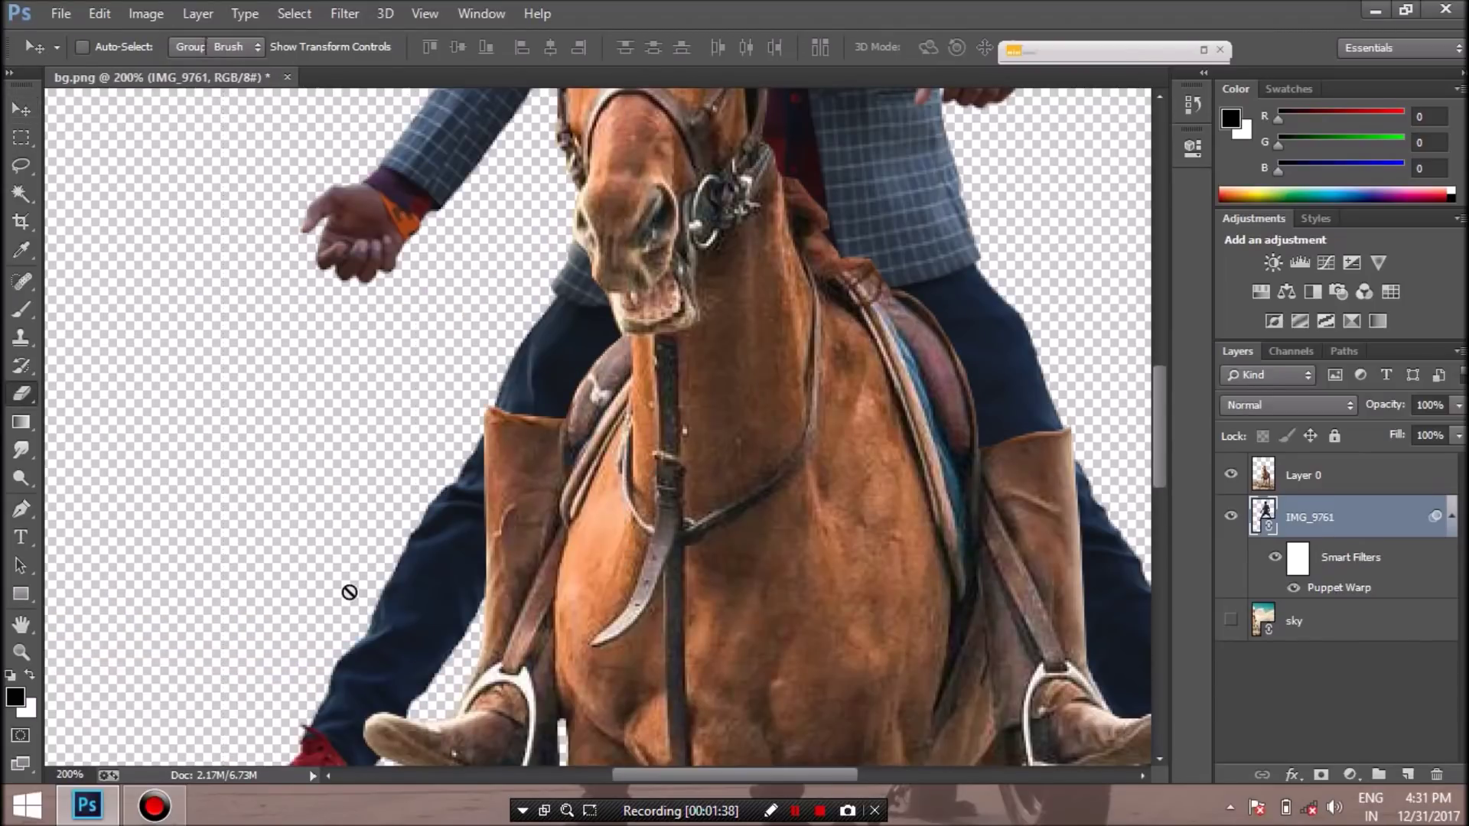
{"action": "key", "text": "e"}
{"action": "left_click", "coordinate": [412, 597]}
{"action": "left_click", "coordinate": [570, 295]}
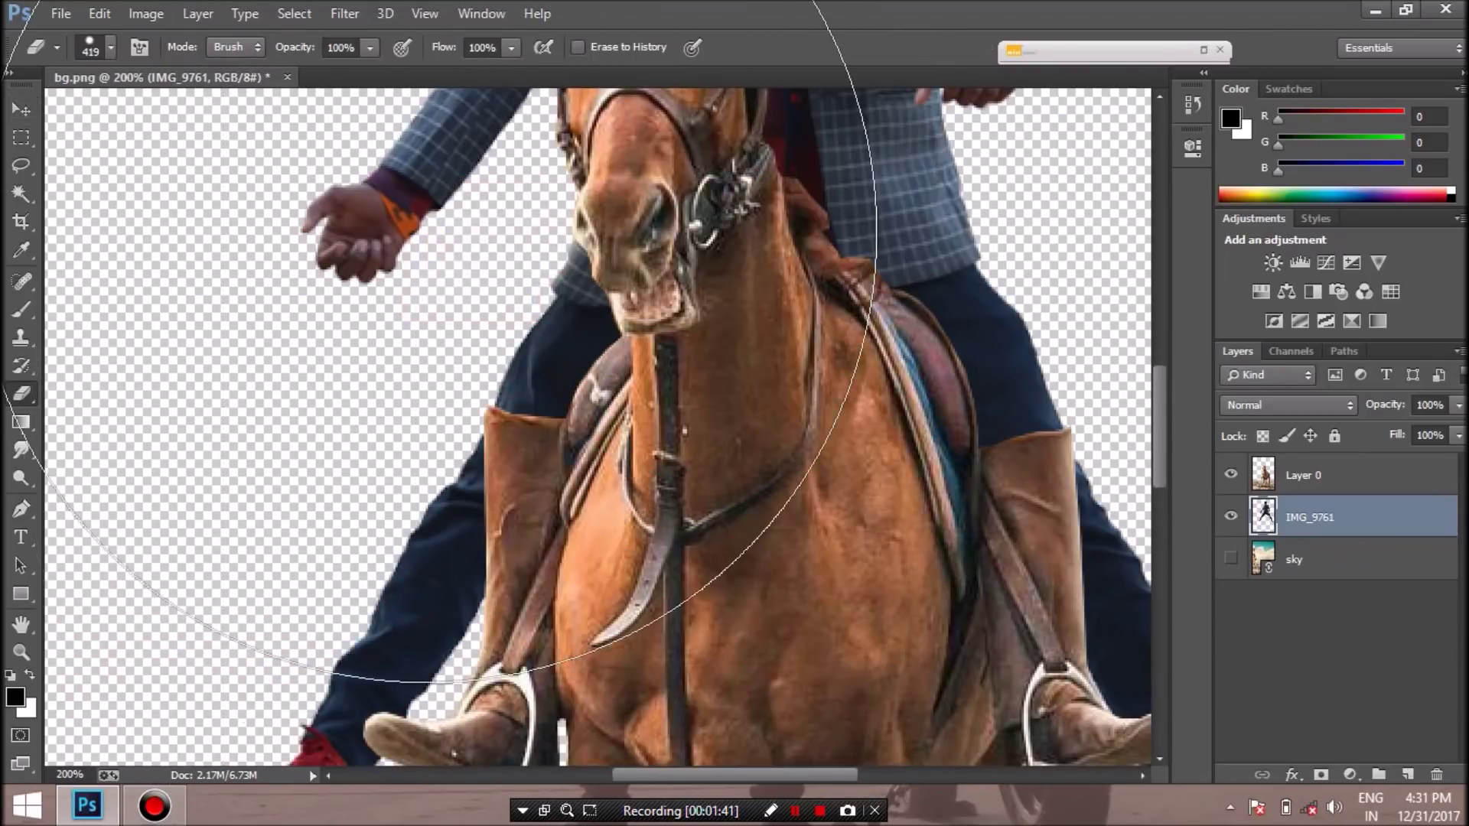
{"action": "left_click", "coordinate": [95, 48]}
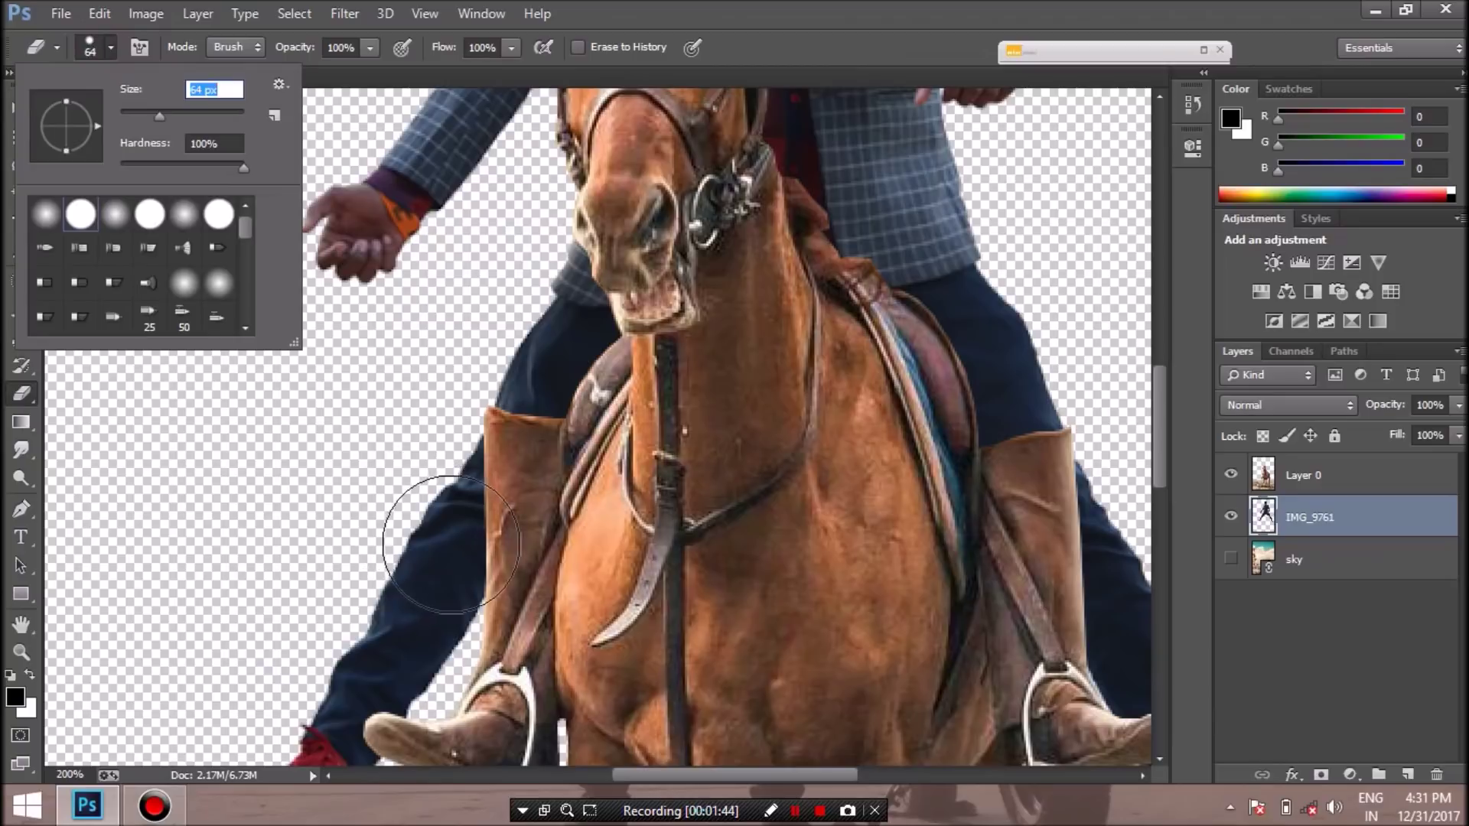
{"action": "left_click", "coordinate": [428, 505]}
Erase the trouser leg and dark patch by the left boot and the red shoe on the right
{"action": "mouse_move", "coordinate": [371, 616]}
{"action": "left_mouse_down"}
{"action": "mouse_move", "coordinate": [443, 607]}
{"action": "mouse_move", "coordinate": [469, 624]}
{"action": "left_mouse_up"}
{"action": "key", "text": "ctrl+minus"}
{"action": "left_click_drag", "start_coordinate": [486, 574], "coordinate": [463, 570]}
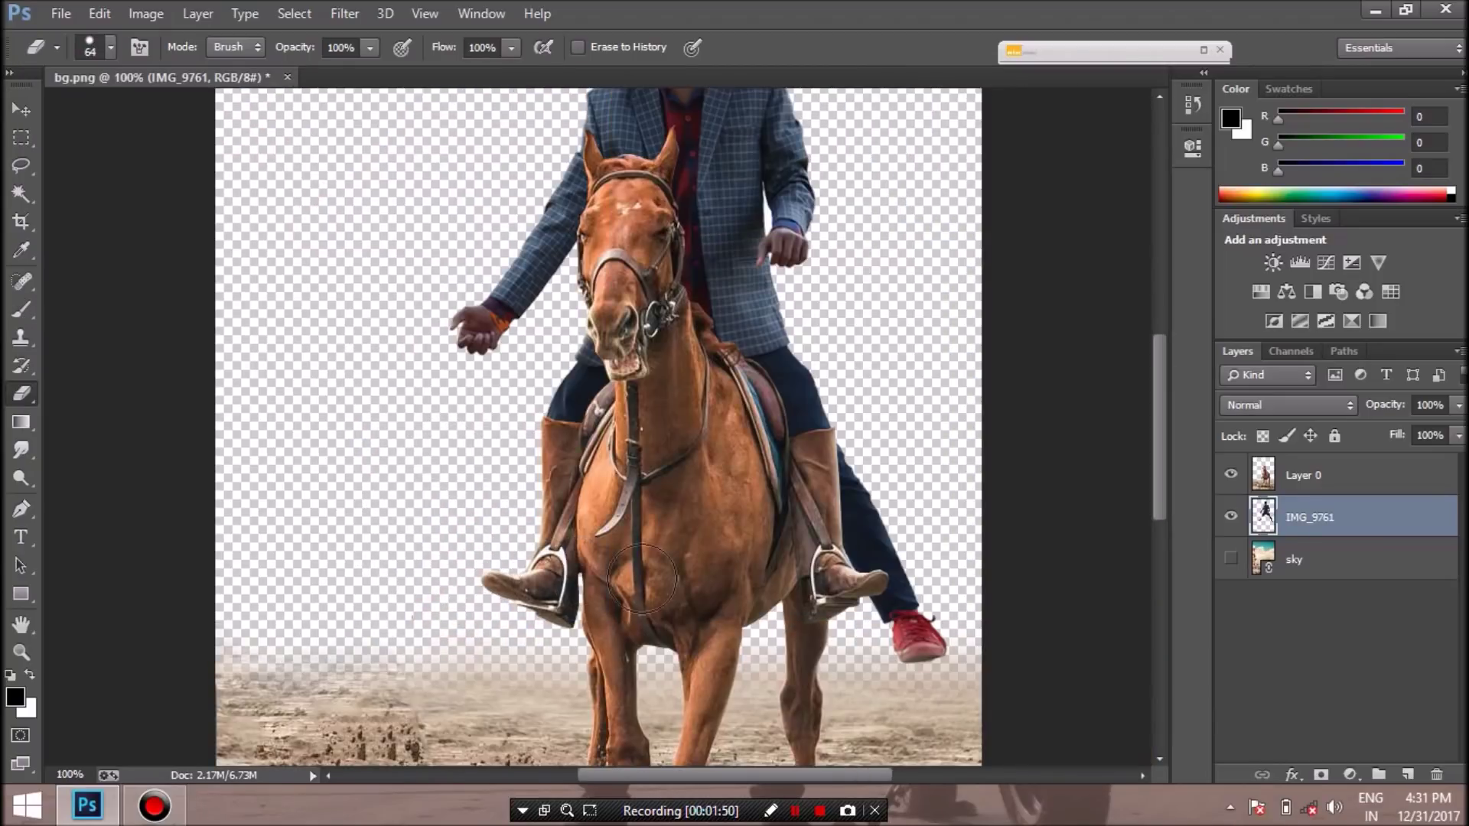
{"action": "mouse_move", "coordinate": [922, 643]}
{"action": "left_mouse_down"}
{"action": "mouse_move", "coordinate": [860, 466]}
{"action": "mouse_move", "coordinate": [872, 498]}
{"action": "left_mouse_up"}
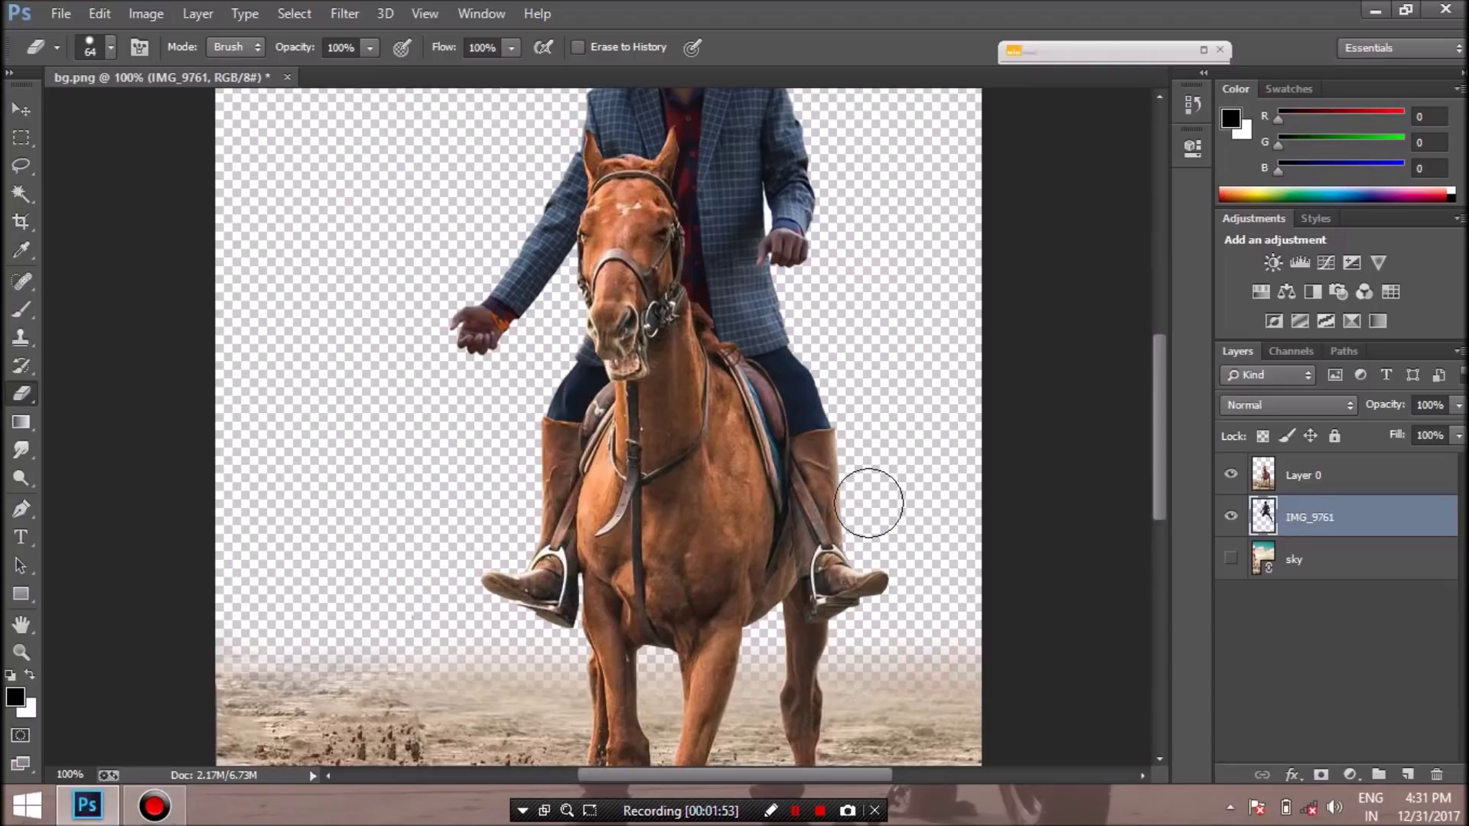
{"action": "key", "text": "ctrl+minus"}
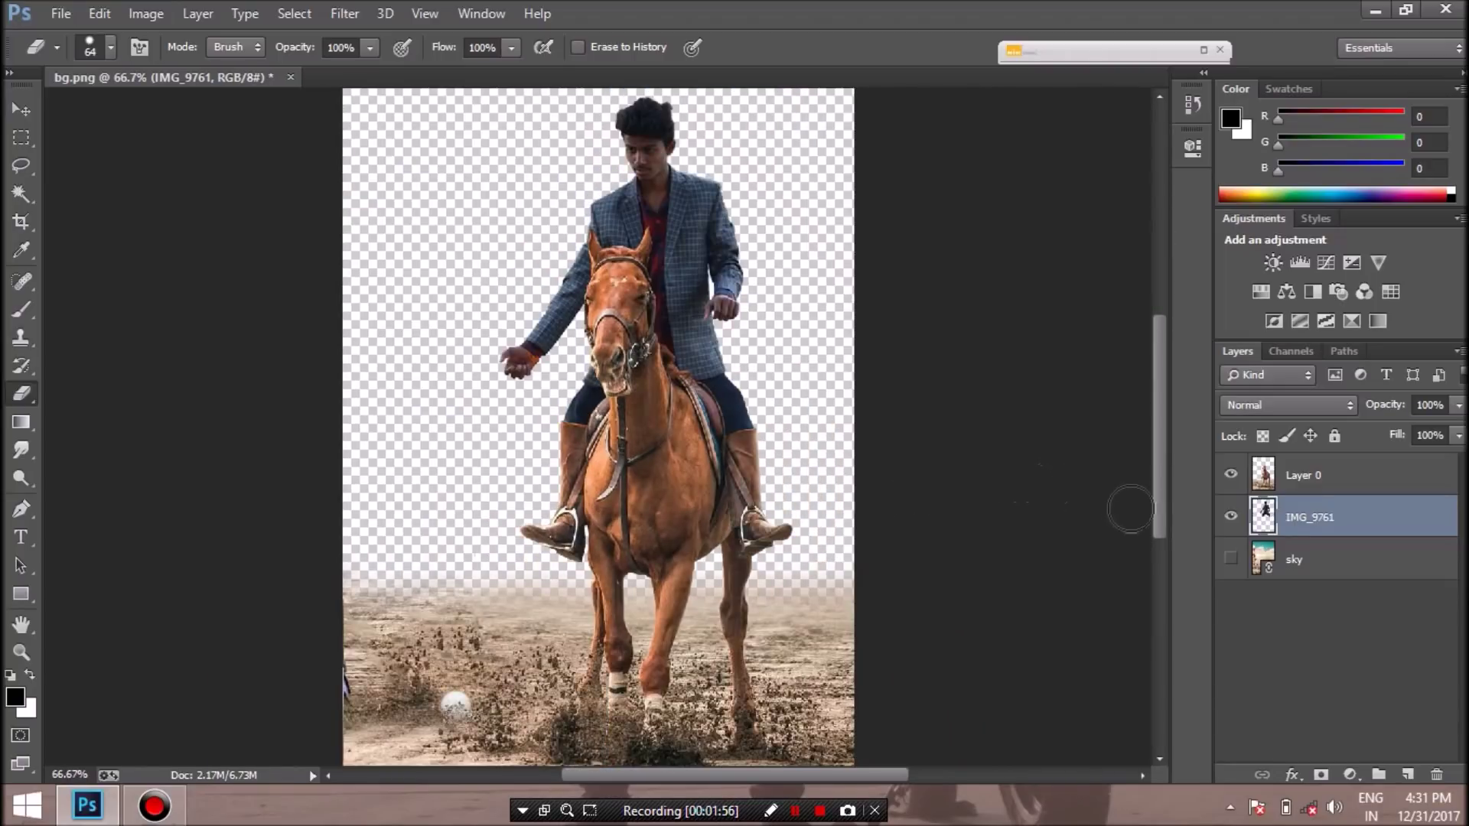
{"action": "key", "text": "ctrl+minus"}
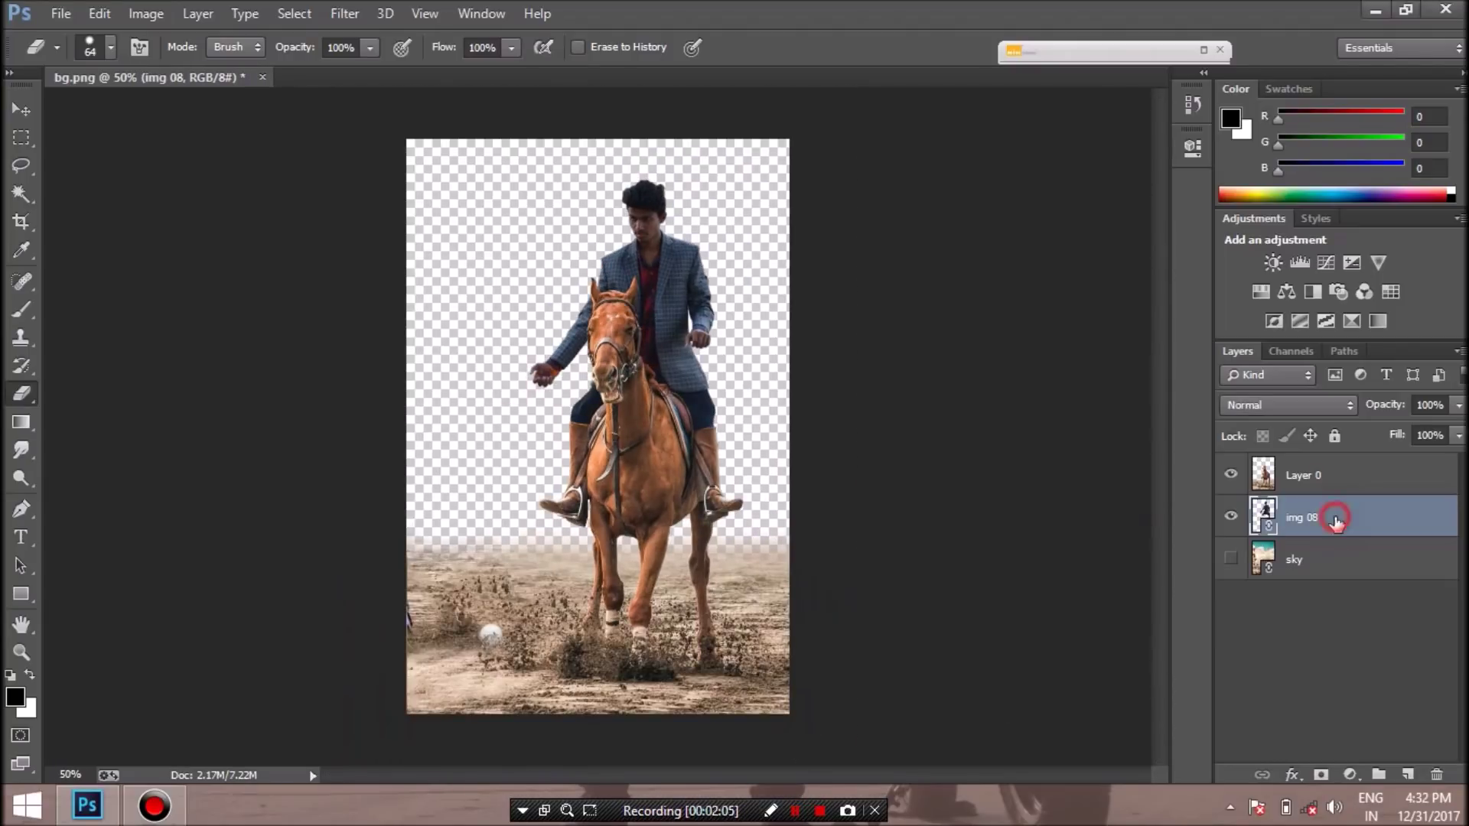
Open the Camera Raw Filter on the rider layer and raise Exposure to +1.00
{"action": "left_click", "coordinate": [1230, 559]}
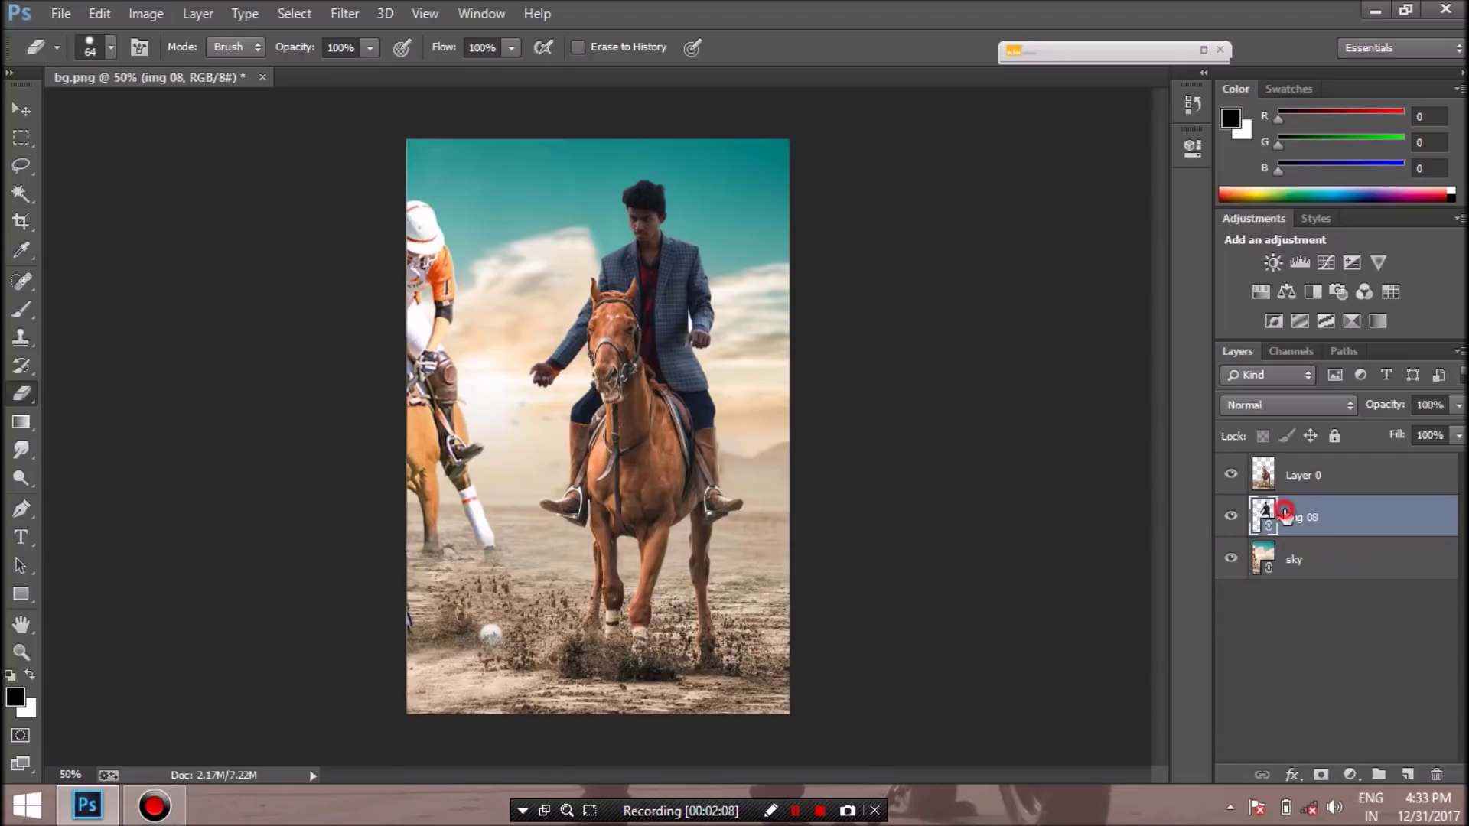
{"action": "left_click", "coordinate": [1230, 561]}
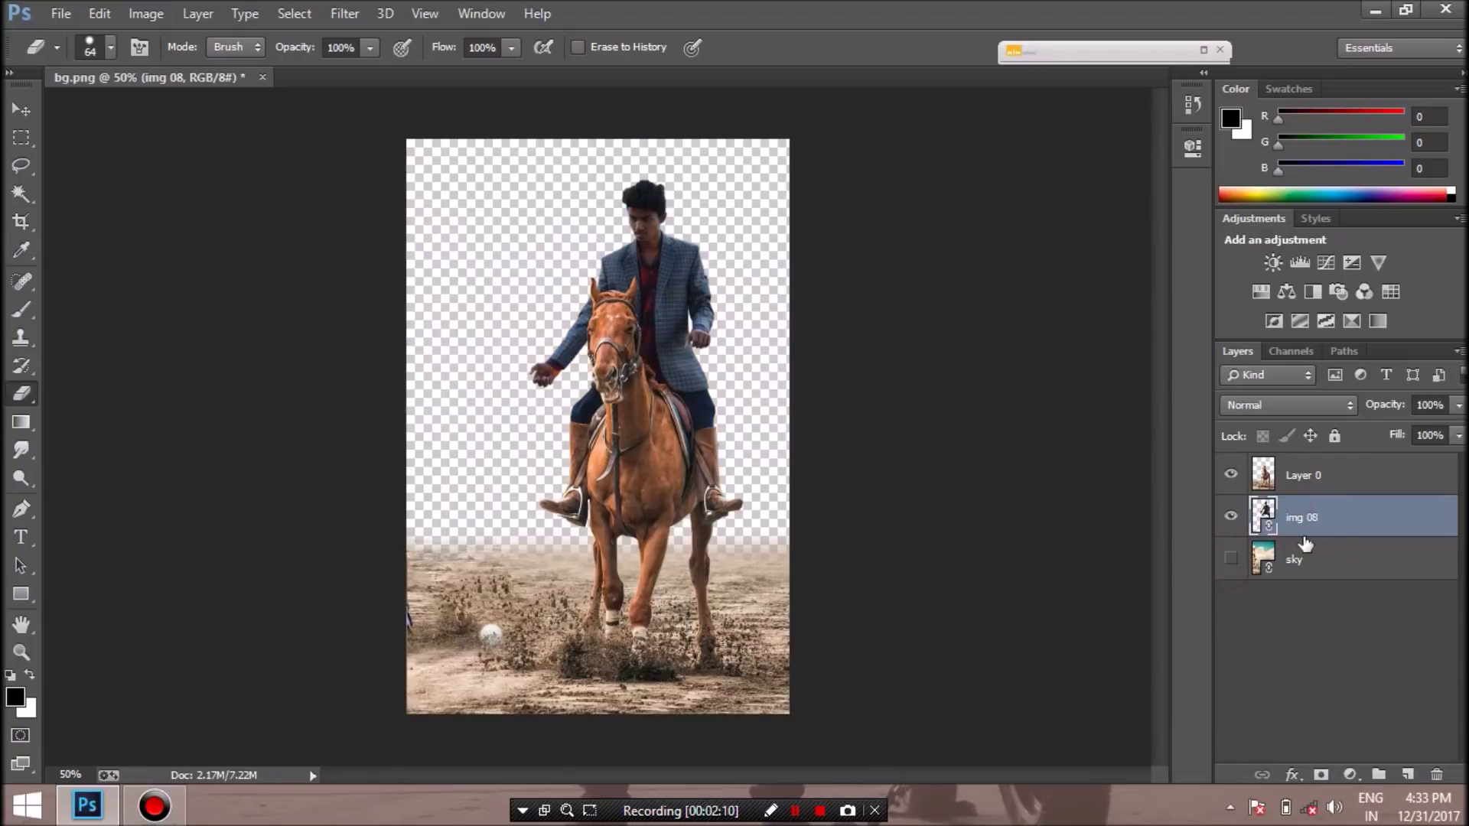
{"action": "left_click", "coordinate": [329, 15]}
{"action": "left_click", "coordinate": [383, 139]}
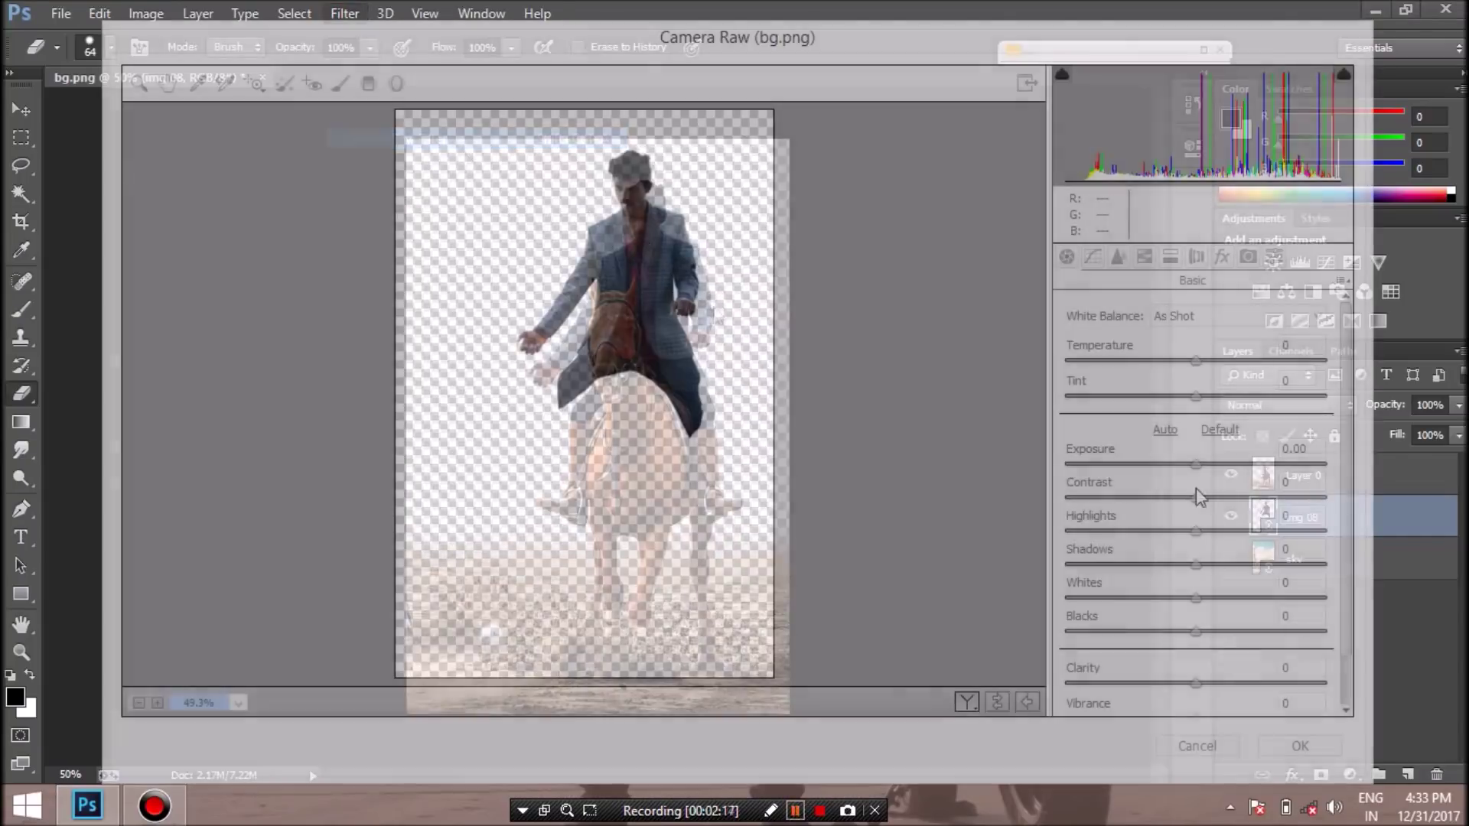
{"action": "left_click", "coordinate": [1202, 463]}
{"action": "left_click_drag", "start_coordinate": [1235, 463], "coordinate": [1221, 485]}
Set Highlights +13, Shadows +62, Blacks +47 and Whites +5 in Camera Raw
{"action": "mouse_move", "coordinate": [1196, 536]}
{"action": "left_mouse_down"}
{"action": "mouse_move", "coordinate": [1251, 534]}
{"action": "mouse_move", "coordinate": [1260, 565]}
{"action": "mouse_move", "coordinate": [1195, 533]}
{"action": "left_mouse_up"}
{"action": "left_click", "coordinate": [1260, 565]}
{"action": "left_click_drag", "start_coordinate": [1276, 568], "coordinate": [1276, 565]}
{"action": "left_click", "coordinate": [1212, 530]}
{"action": "left_click_drag", "start_coordinate": [1195, 632], "coordinate": [1244, 632]}
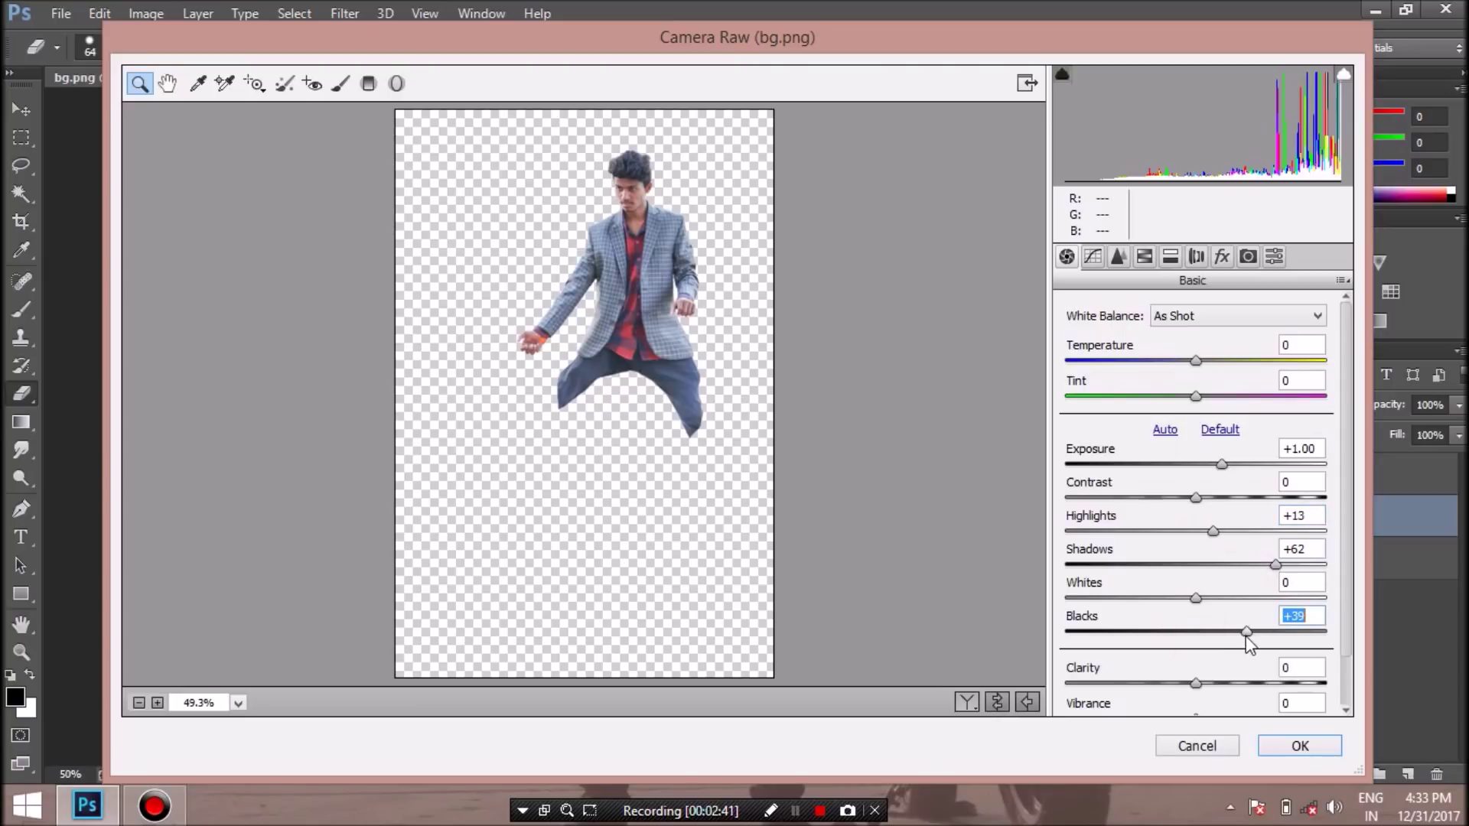
{"action": "left_click_drag", "start_coordinate": [1196, 598], "coordinate": [1203, 598]}
{"action": "left_click", "coordinate": [664, 219]}
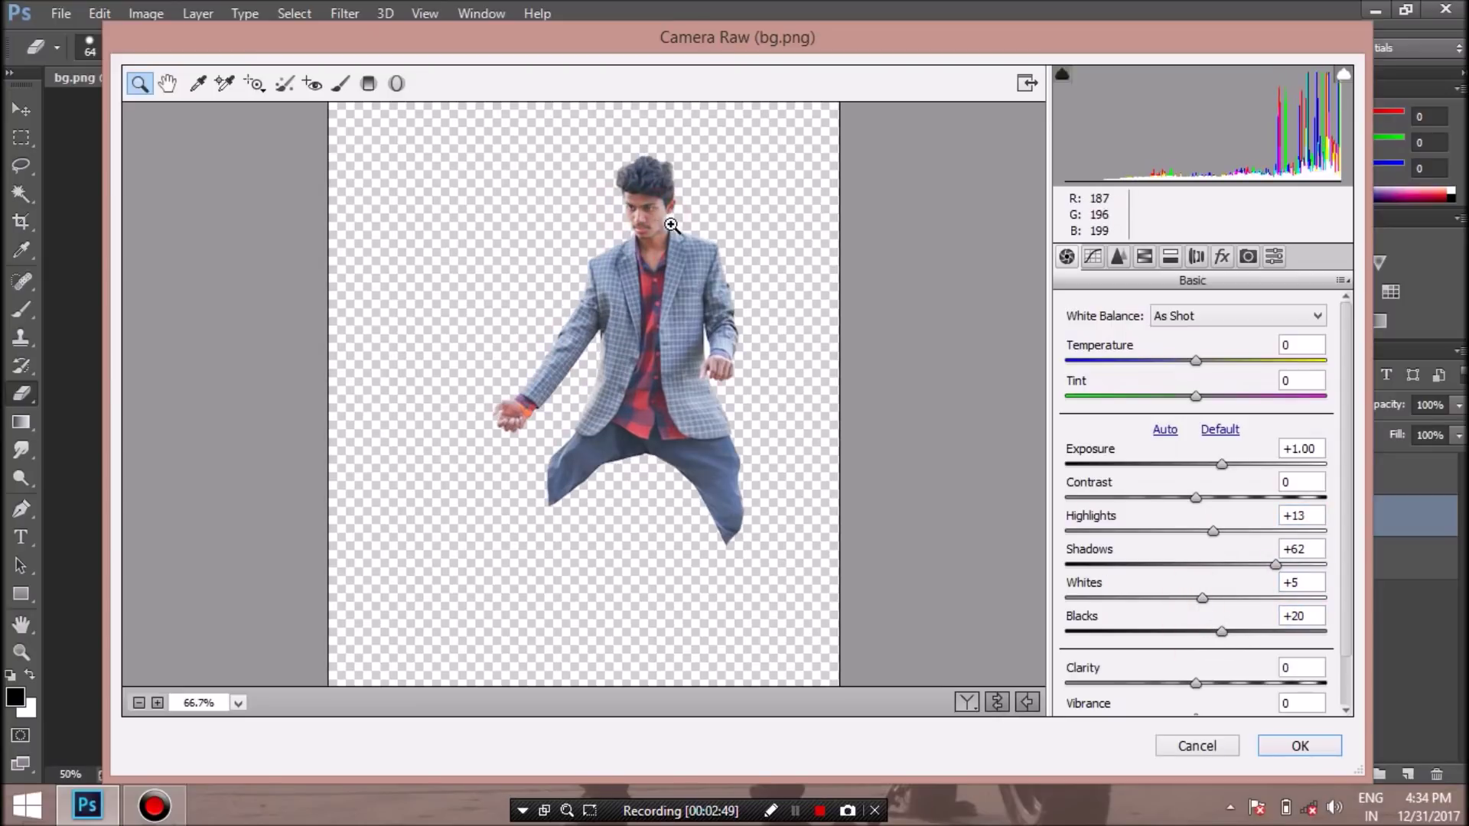
Zoom the Camera Raw preview to 100% on the man and apply the filter
{"action": "left_click", "coordinate": [664, 220]}
{"action": "left_click", "coordinate": [1223, 632]}
{"action": "mouse_move", "coordinate": [1223, 633]}
{"action": "left_mouse_down"}
{"action": "mouse_move", "coordinate": [1255, 631]}
{"action": "mouse_move", "coordinate": [1202, 661]}
{"action": "left_mouse_up"}
{"action": "scroll", "coordinate": [1345, 574], "scroll_direction": "down", "scroll_amount": 2}
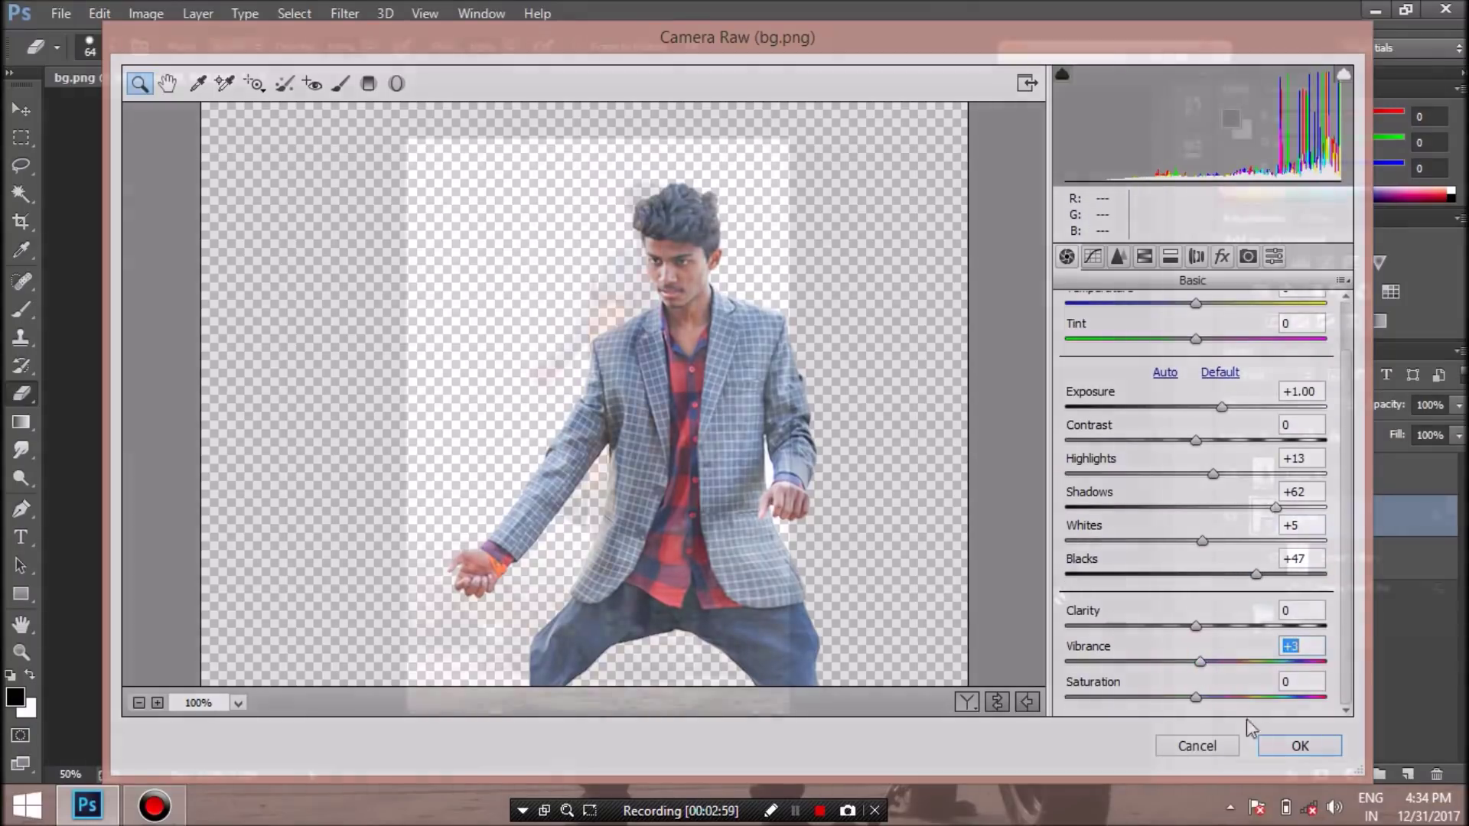
{"action": "left_click", "coordinate": [1298, 746]}
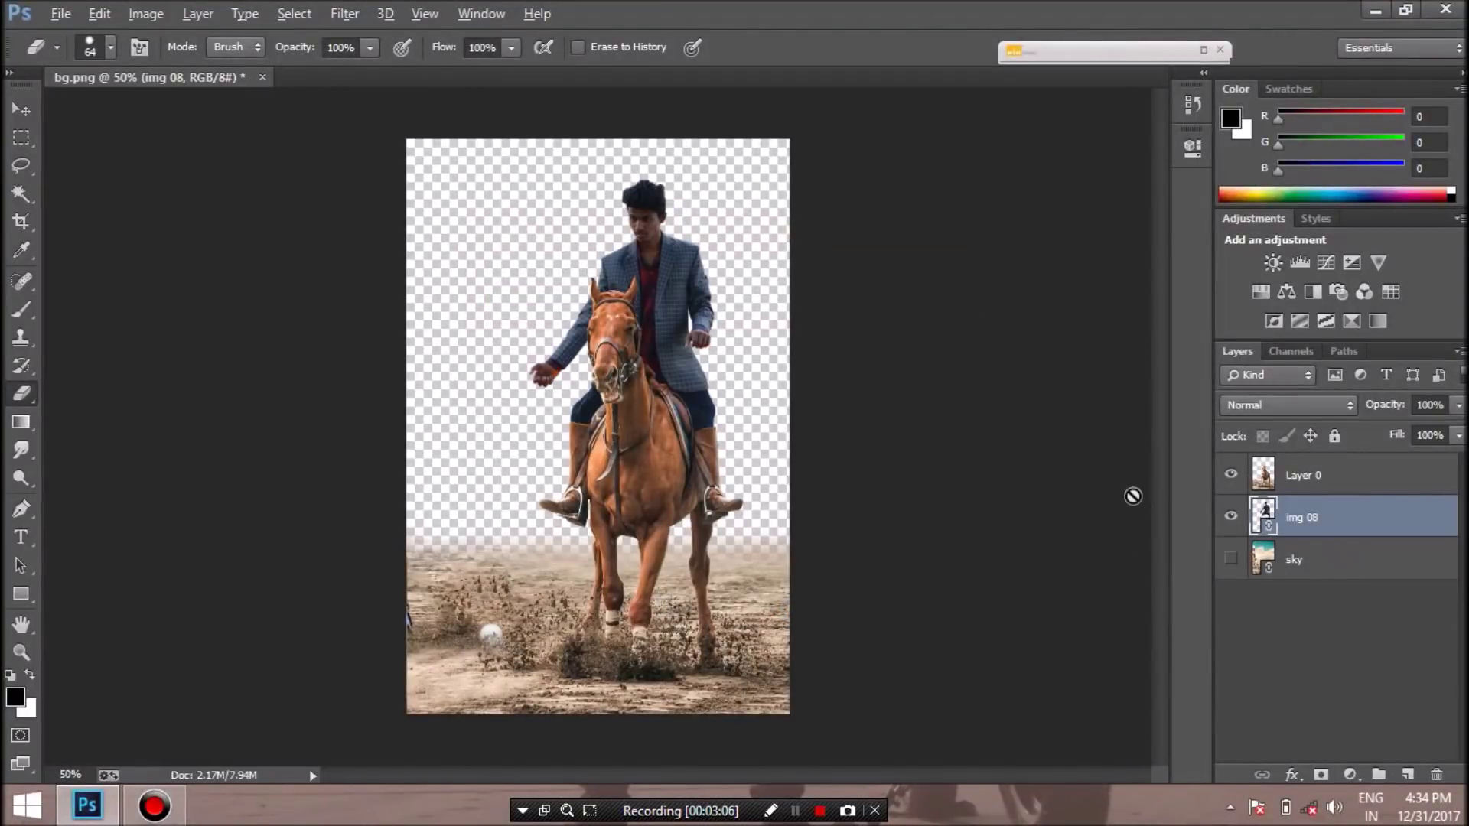
Step back one history state, rasterize the img 08 smart object, and choose the Smudge tool
{"action": "left_click", "coordinate": [107, 14]}
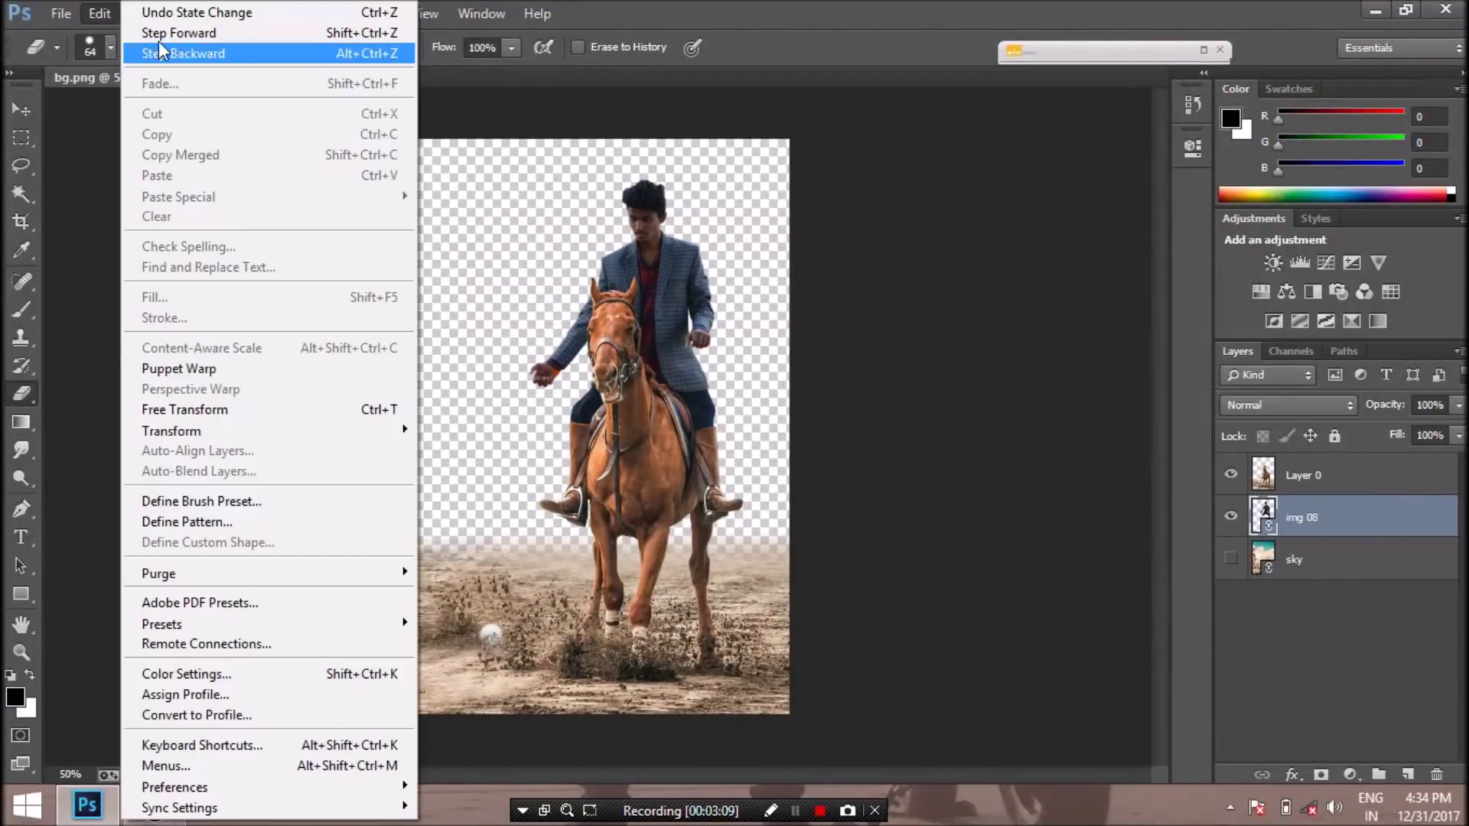
{"action": "left_click", "coordinate": [133, 49]}
{"action": "left_click", "coordinate": [963, 395]}
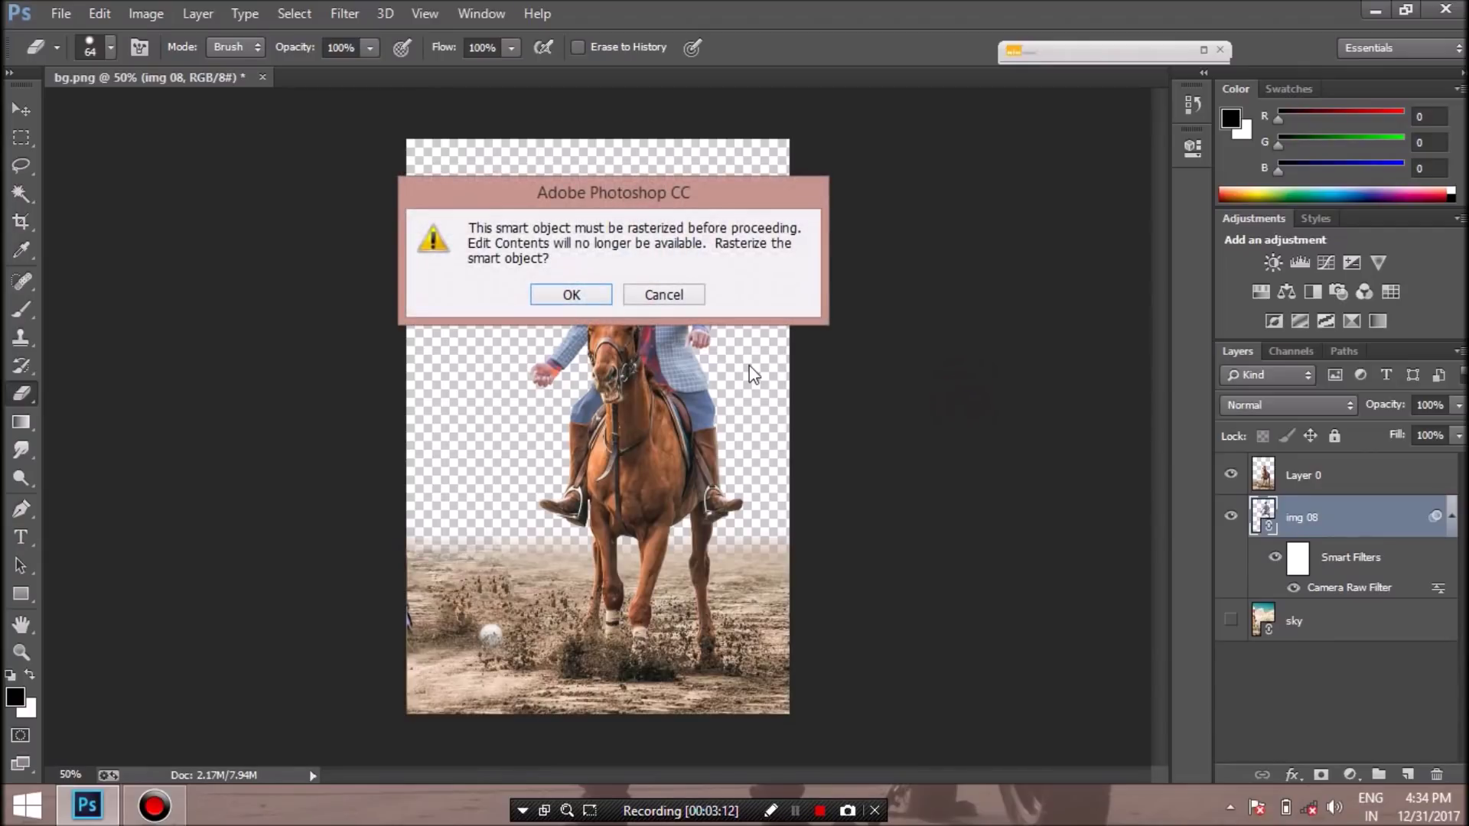
{"action": "left_click", "coordinate": [589, 295]}
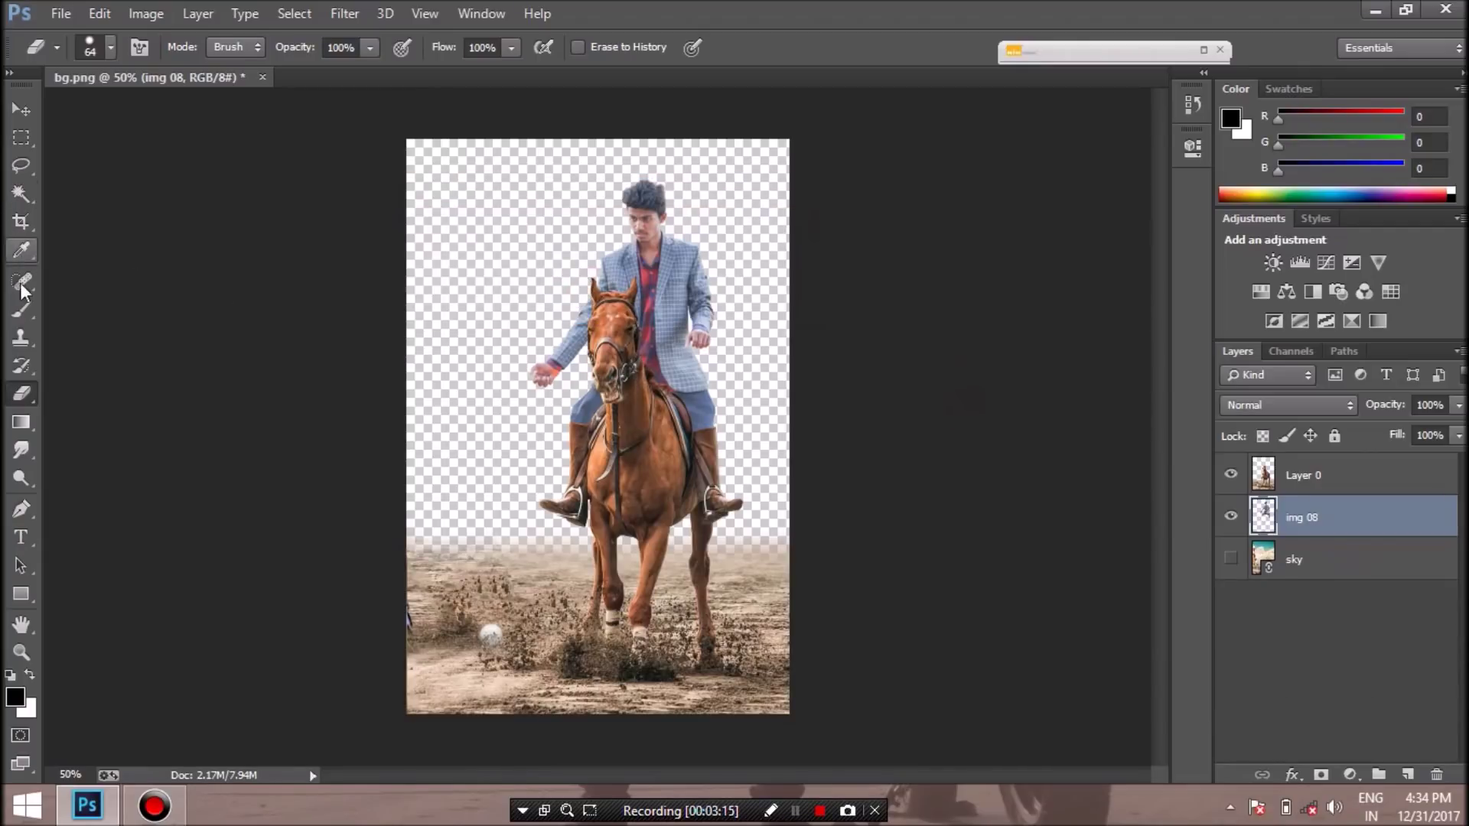
{"action": "left_click", "coordinate": [23, 451]}
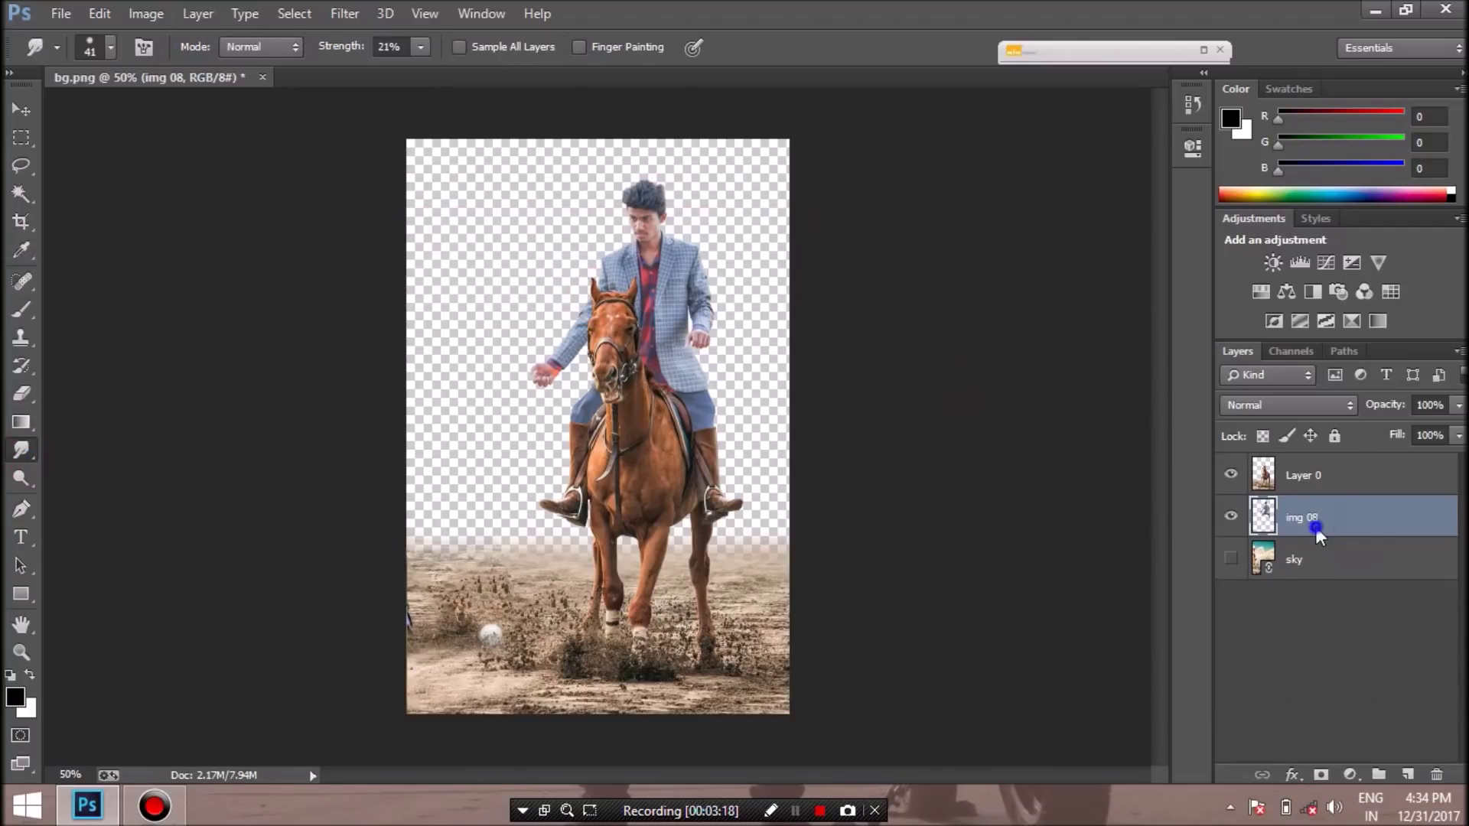
Duplicate img 08 as img 08 copy and zoom to 300% on the horse's chest
{"action": "right_click", "coordinate": [1315, 526]}
{"action": "left_click", "coordinate": [975, 192]}
{"action": "left_click", "coordinate": [924, 242]}
{"action": "key", "text": "ctrl+plus"}
{"action": "key", "text": "ctrl+plus"}
{"action": "key", "text": "ctrl+plus"}
{"action": "left_click_drag", "start_coordinate": [788, 770], "coordinate": [845, 770]}
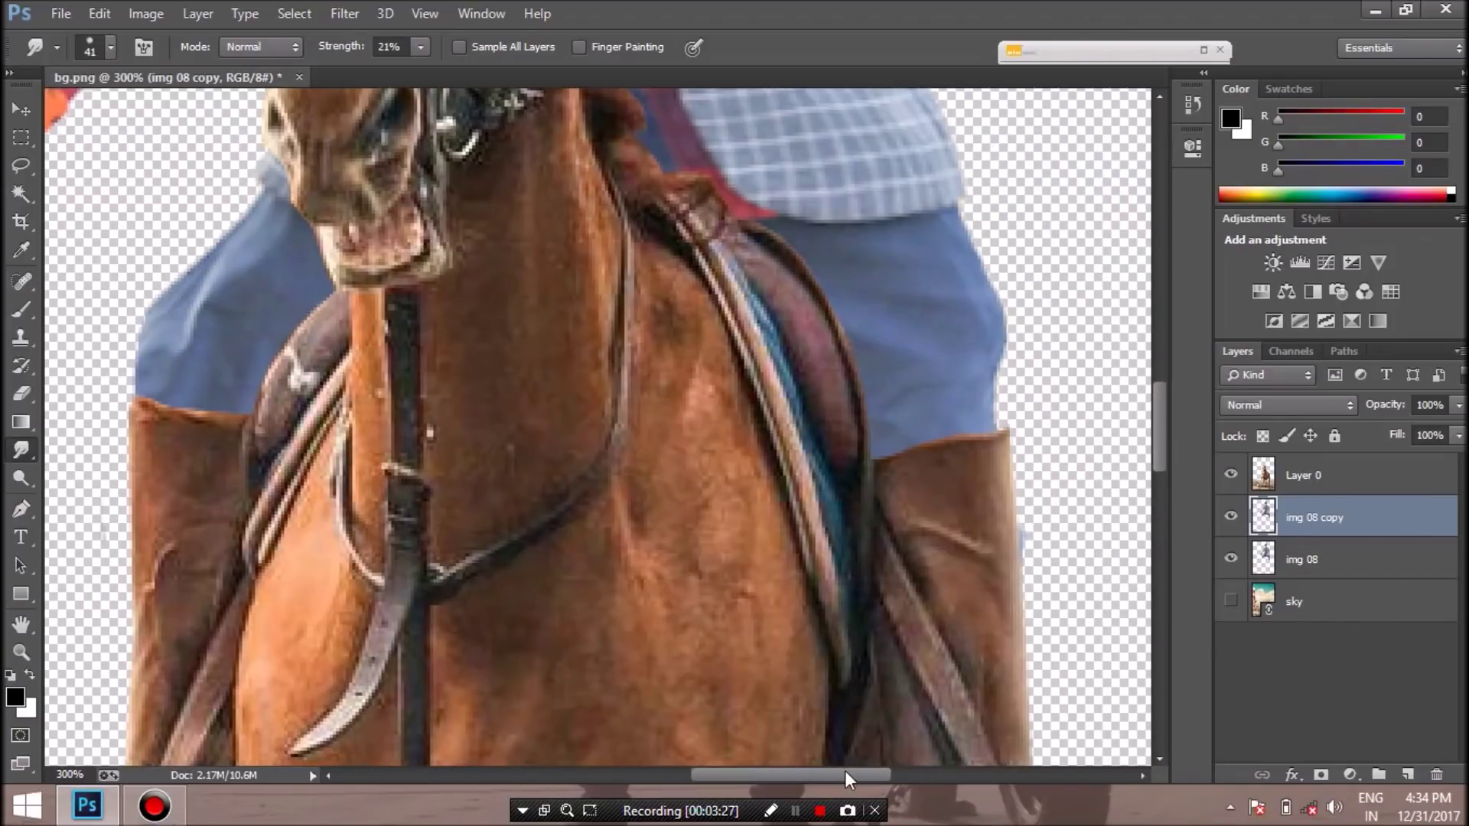
{"action": "left_click_drag", "start_coordinate": [1157, 447], "coordinate": [1157, 284]}
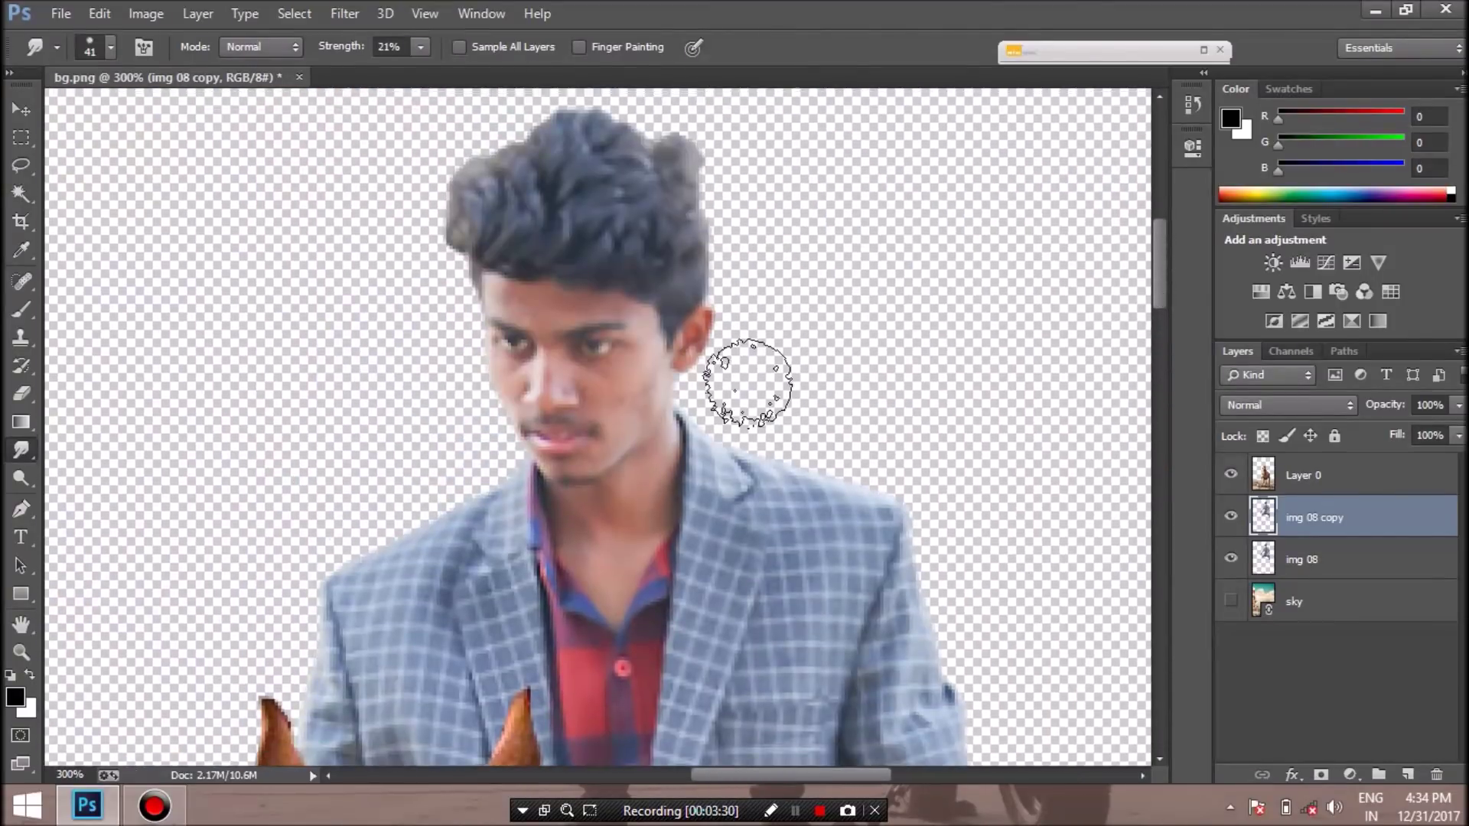
Set the smudge brush size to 6 px and hide the original img 08 layer
{"action": "left_click", "coordinate": [110, 46]}
{"action": "left_click", "coordinate": [131, 117]}
{"action": "type", "text": "6"}
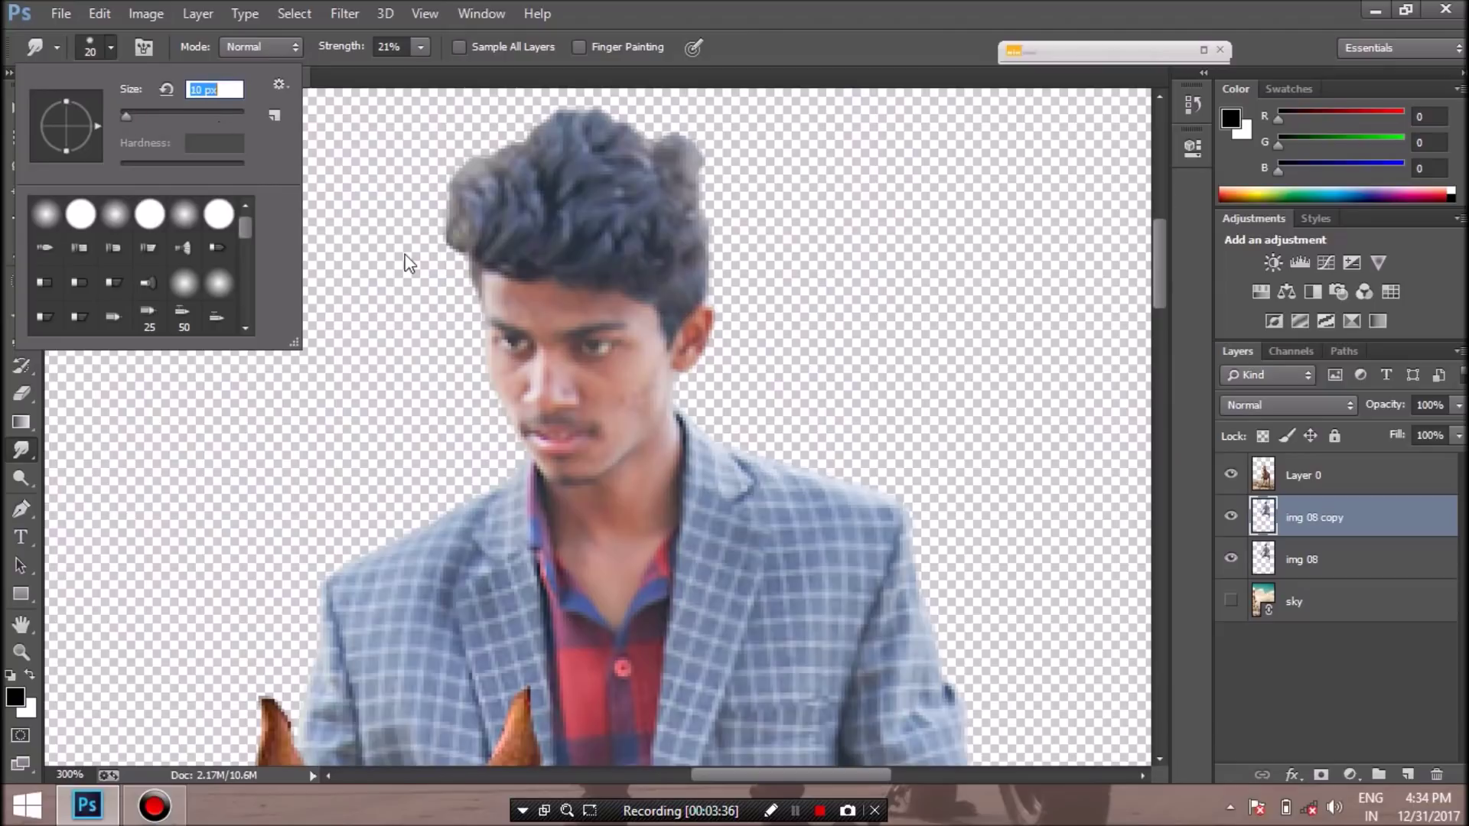
{"action": "key", "text": "Return"}
{"action": "key", "text": "ctrl+plus"}
{"action": "key", "text": "ctrl+plus"}
{"action": "key", "text": "ctrl+plus"}
{"action": "left_click", "coordinate": [1230, 560]}
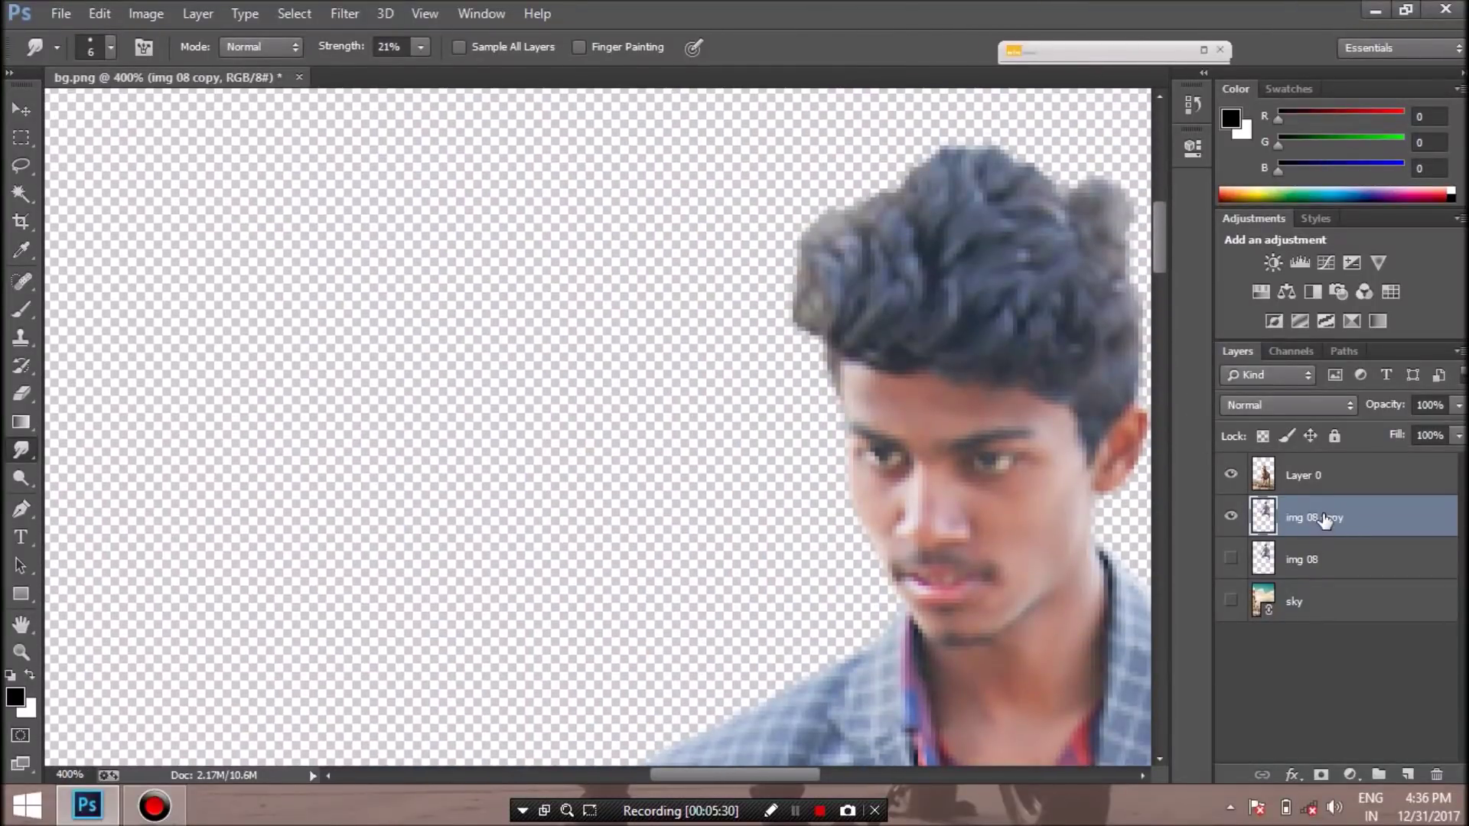
{"action": "right_click", "coordinate": [1325, 519]}
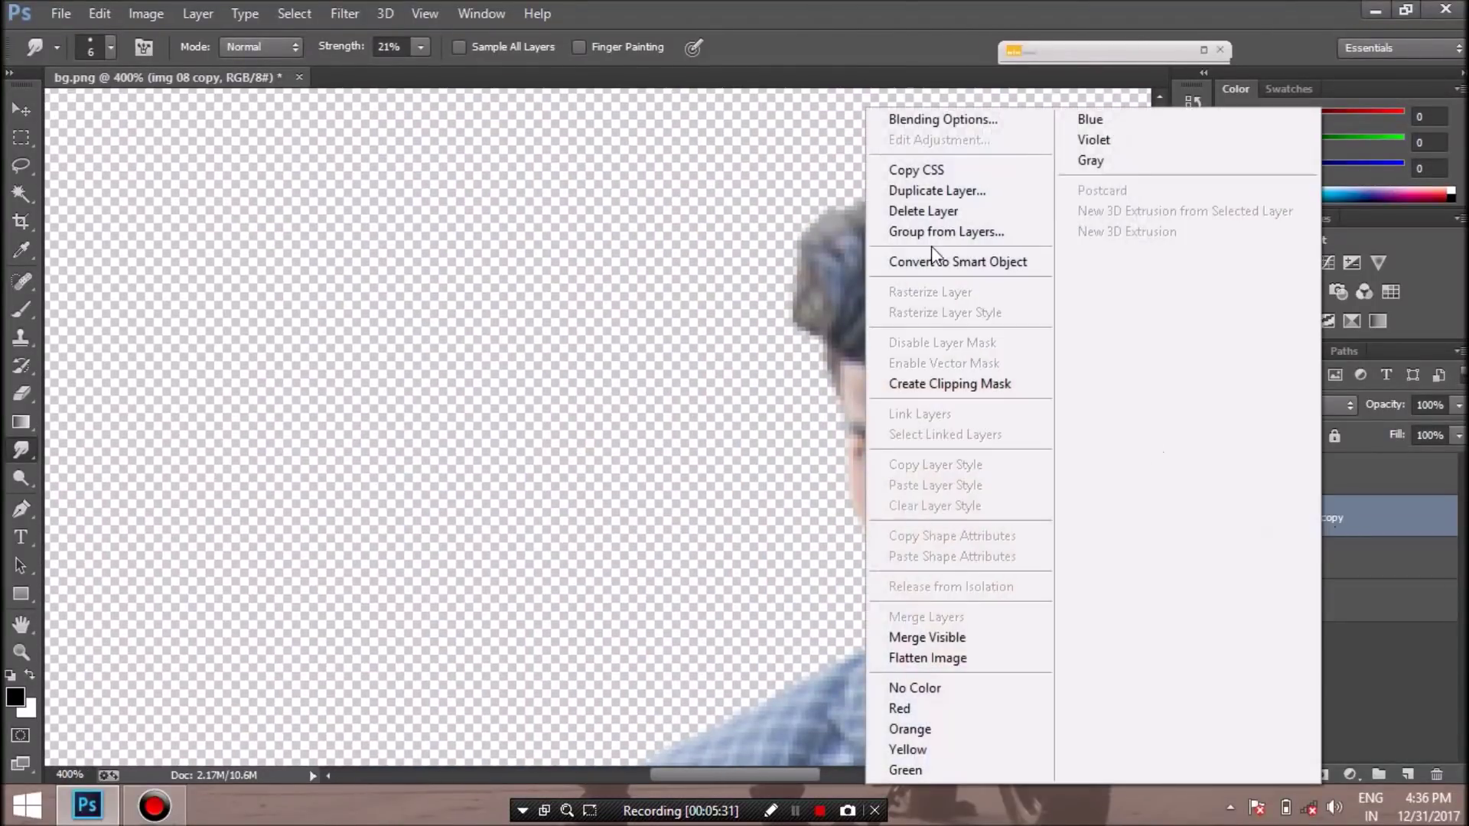
Duplicate img 08 copy as img 08 copy 2 and hide img 08 copy
{"action": "left_click", "coordinate": [934, 187]}
{"action": "left_click", "coordinate": [931, 242]}
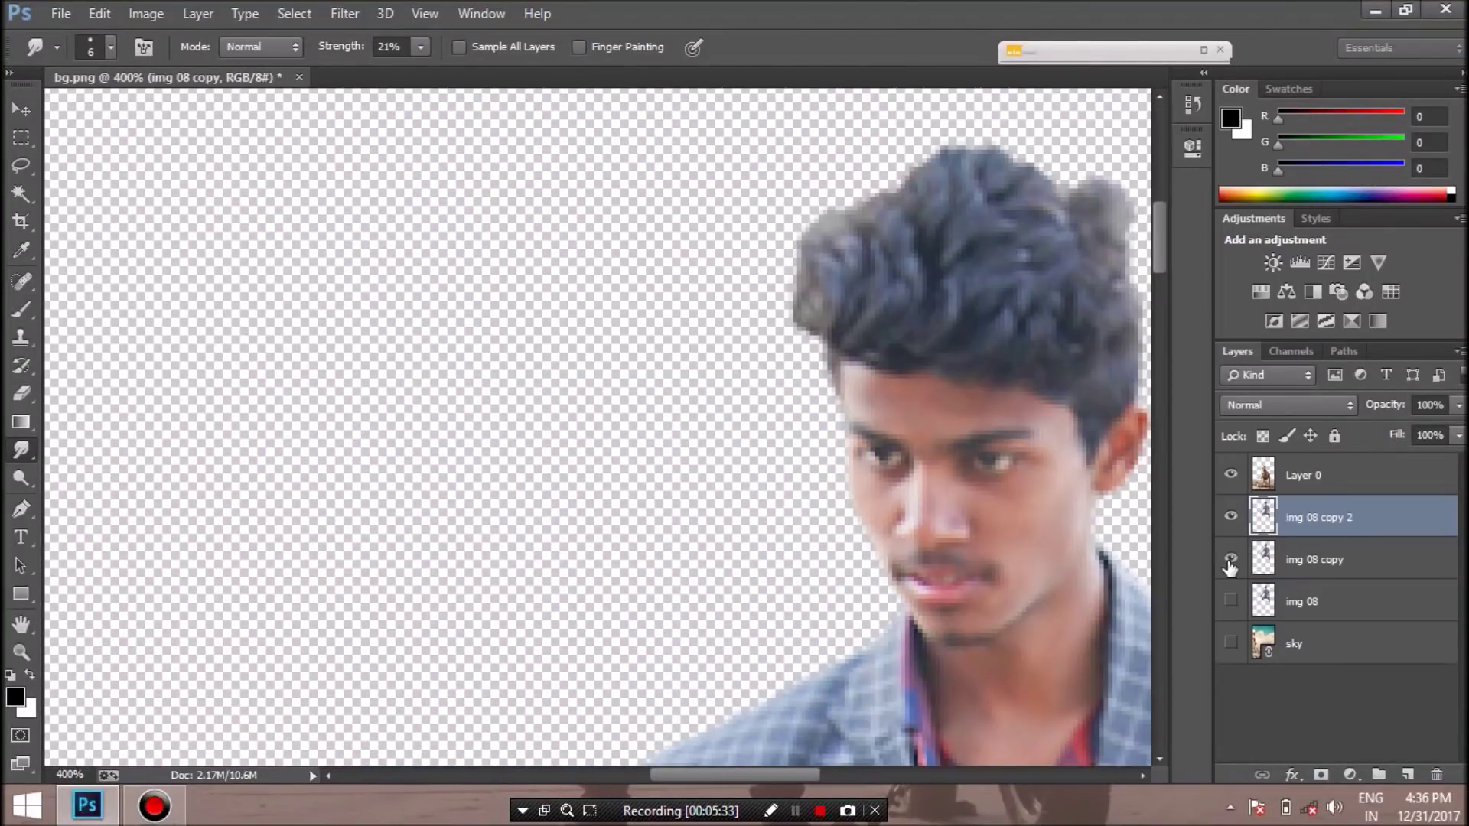
{"action": "left_click", "coordinate": [1231, 559]}
{"action": "left_click_drag", "start_coordinate": [786, 772], "coordinate": [834, 771]}
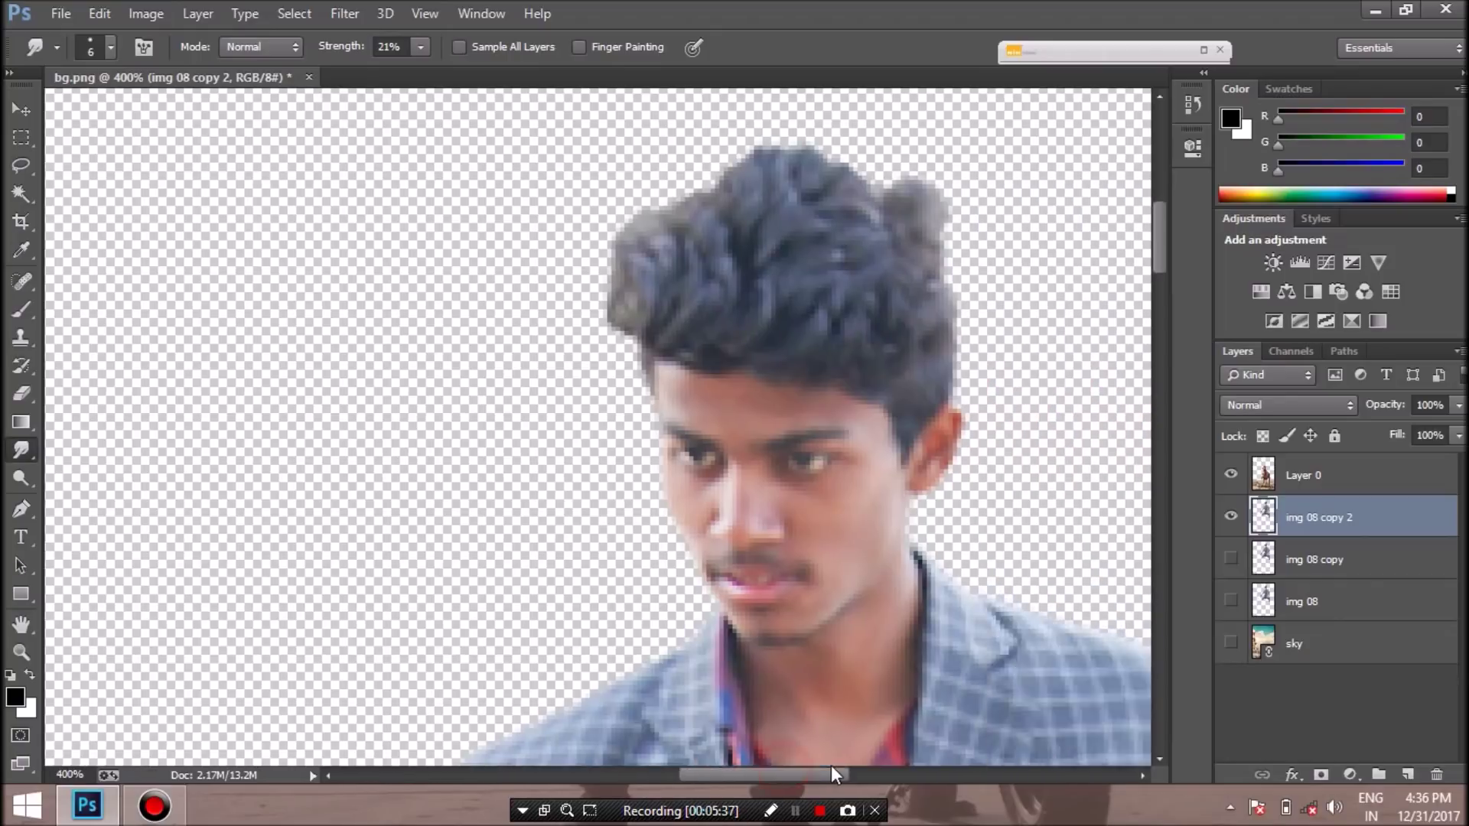
Choose the scattered 100 px brush preset at 15 px and zoom to 600% on the face
{"action": "left_click", "coordinate": [112, 47]}
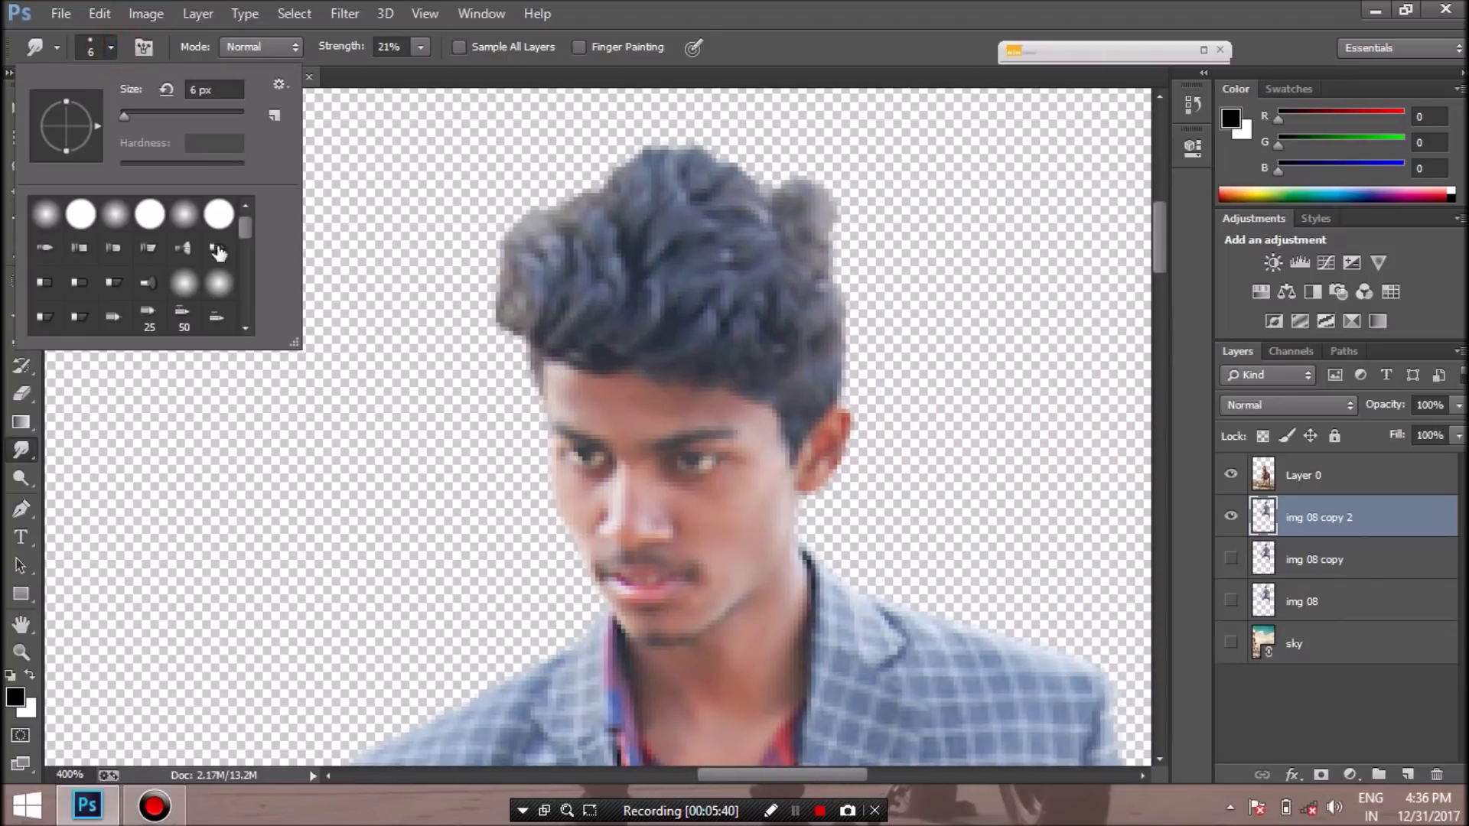
{"action": "left_click_drag", "start_coordinate": [242, 227], "coordinate": [248, 283]}
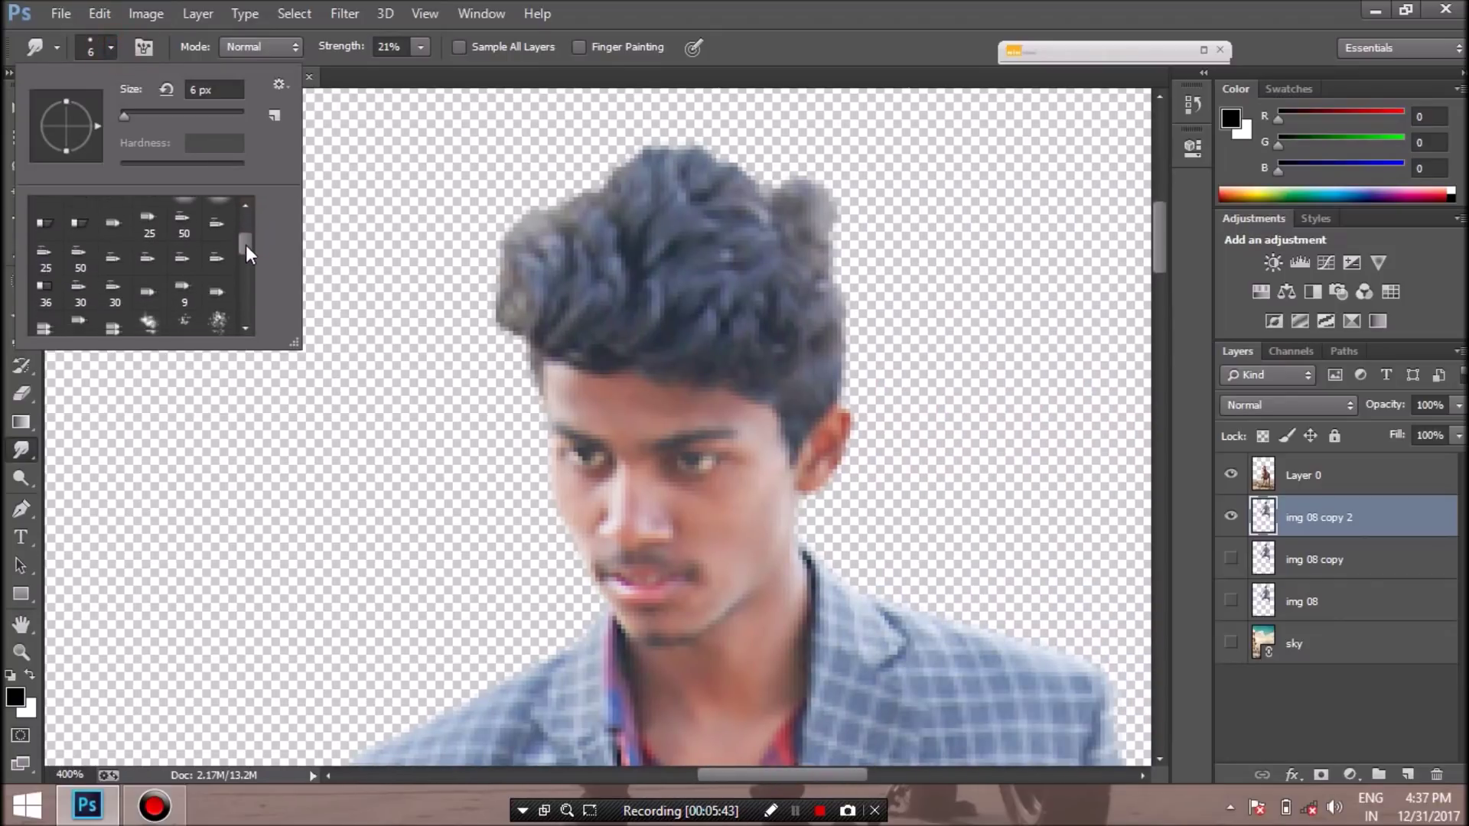
{"action": "left_click", "coordinate": [150, 294]}
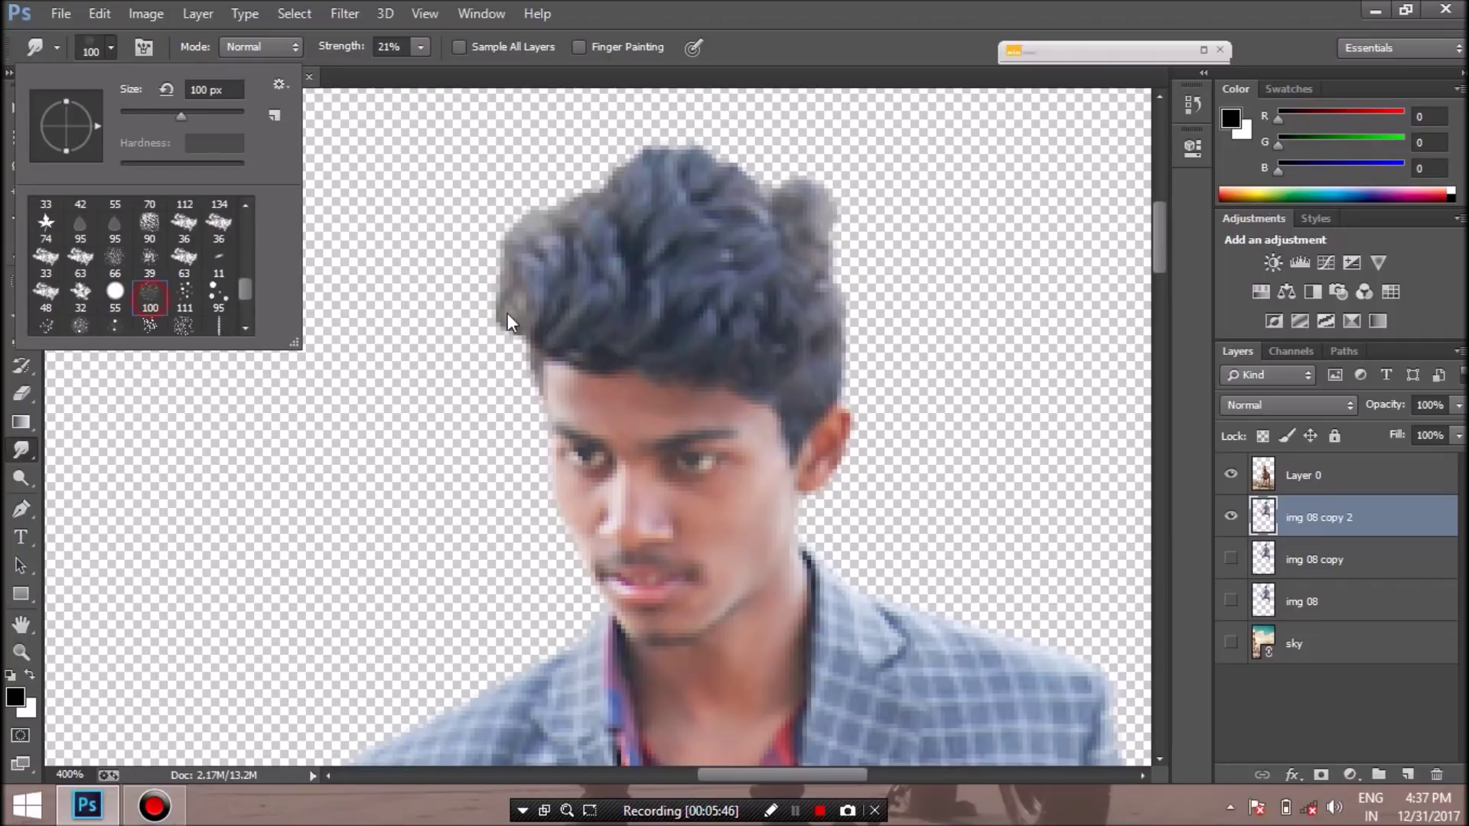
{"action": "left_click_drag", "start_coordinate": [132, 112], "coordinate": [126, 116]}
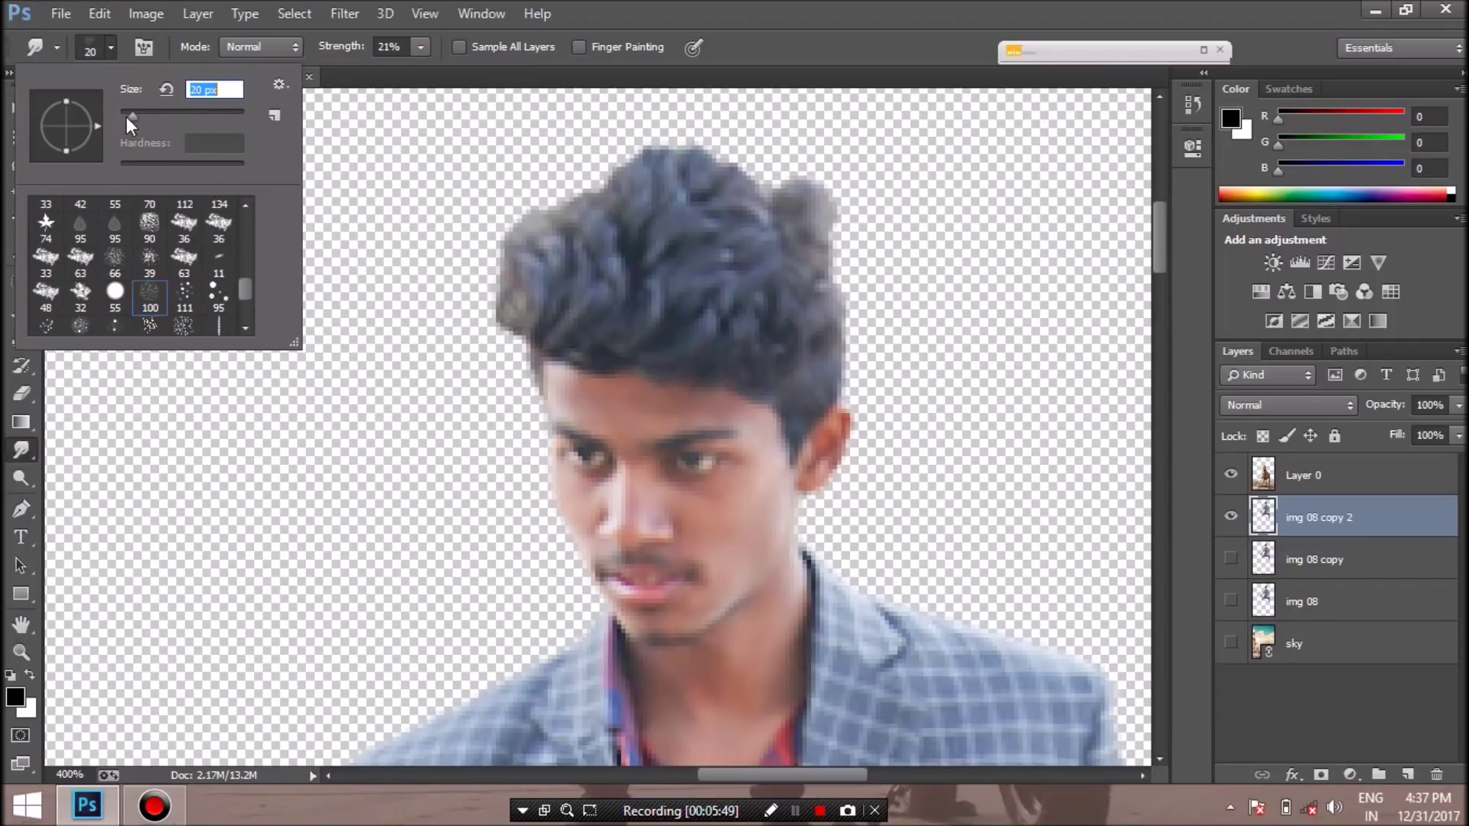
{"action": "key", "text": "Return"}
{"action": "key", "text": "ctrl+plus"}
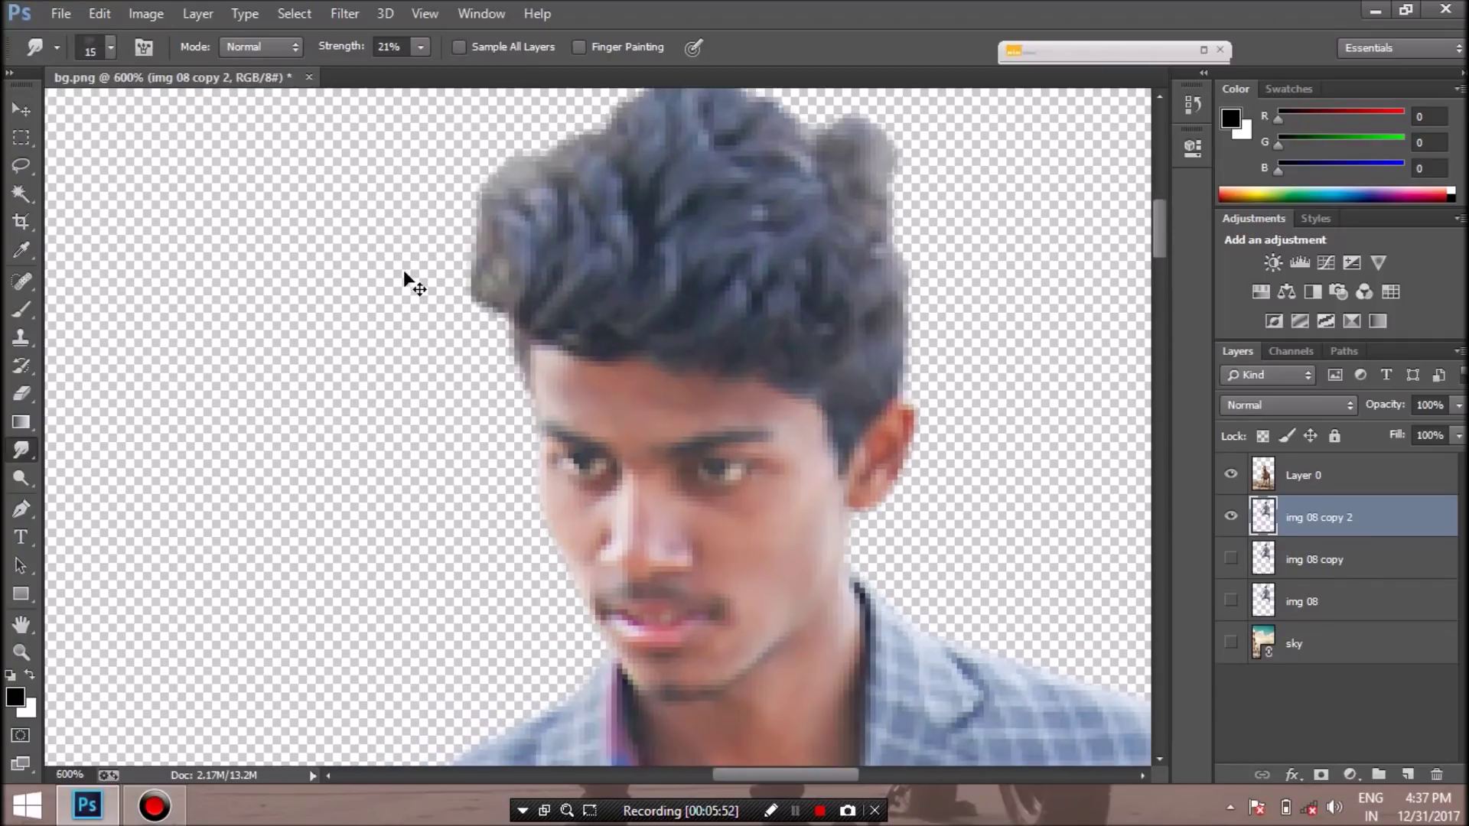
{"action": "key", "text": "ctrl+plus"}
{"action": "left_click_drag", "start_coordinate": [1156, 232], "coordinate": [1155, 223]}
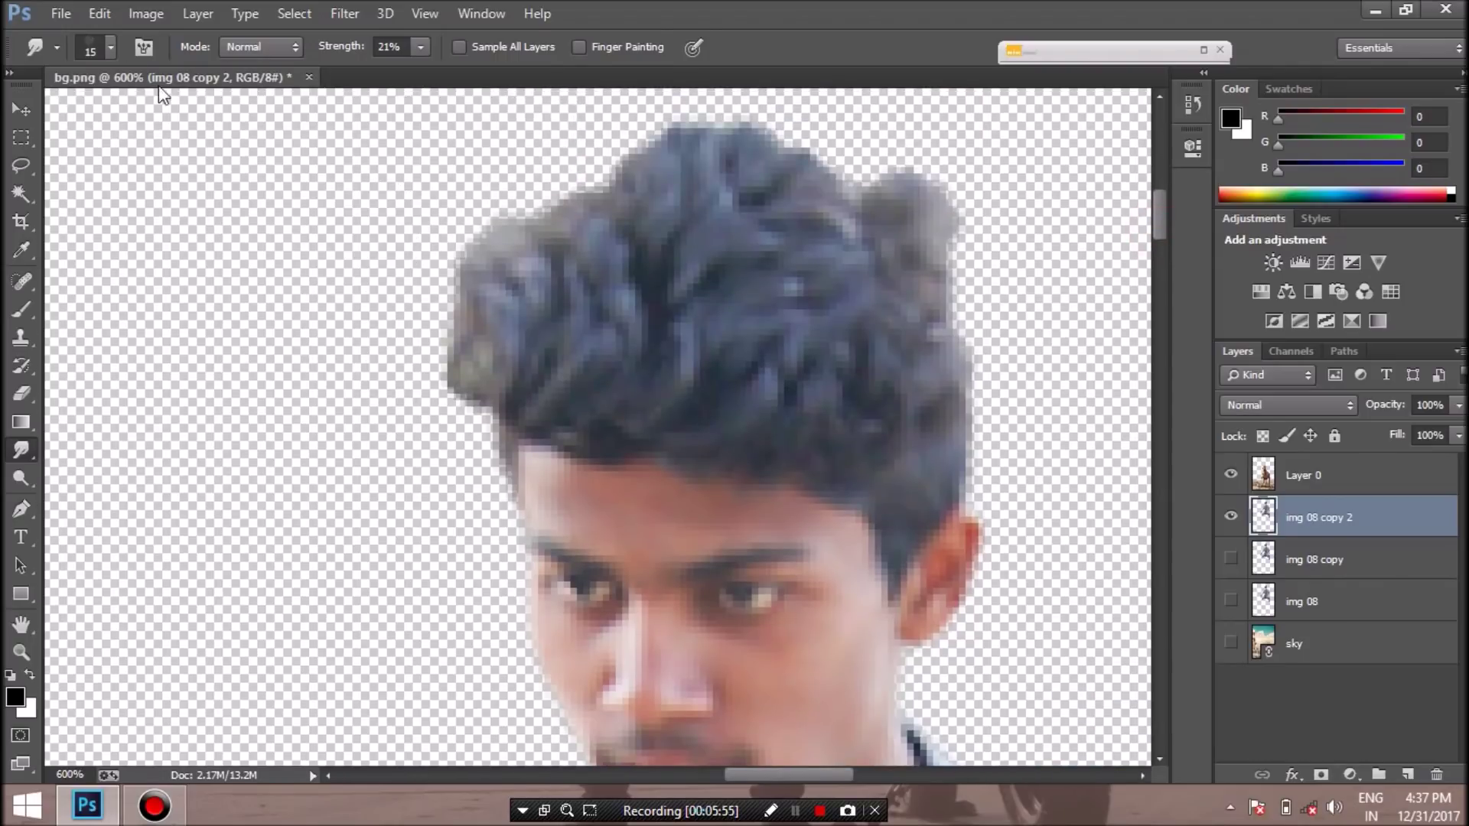
Shrink the smudge brush to 8 px and raise its strength to 100%
{"action": "left_click", "coordinate": [112, 48]}
{"action": "left_click_drag", "start_coordinate": [125, 116], "coordinate": [123, 117]}
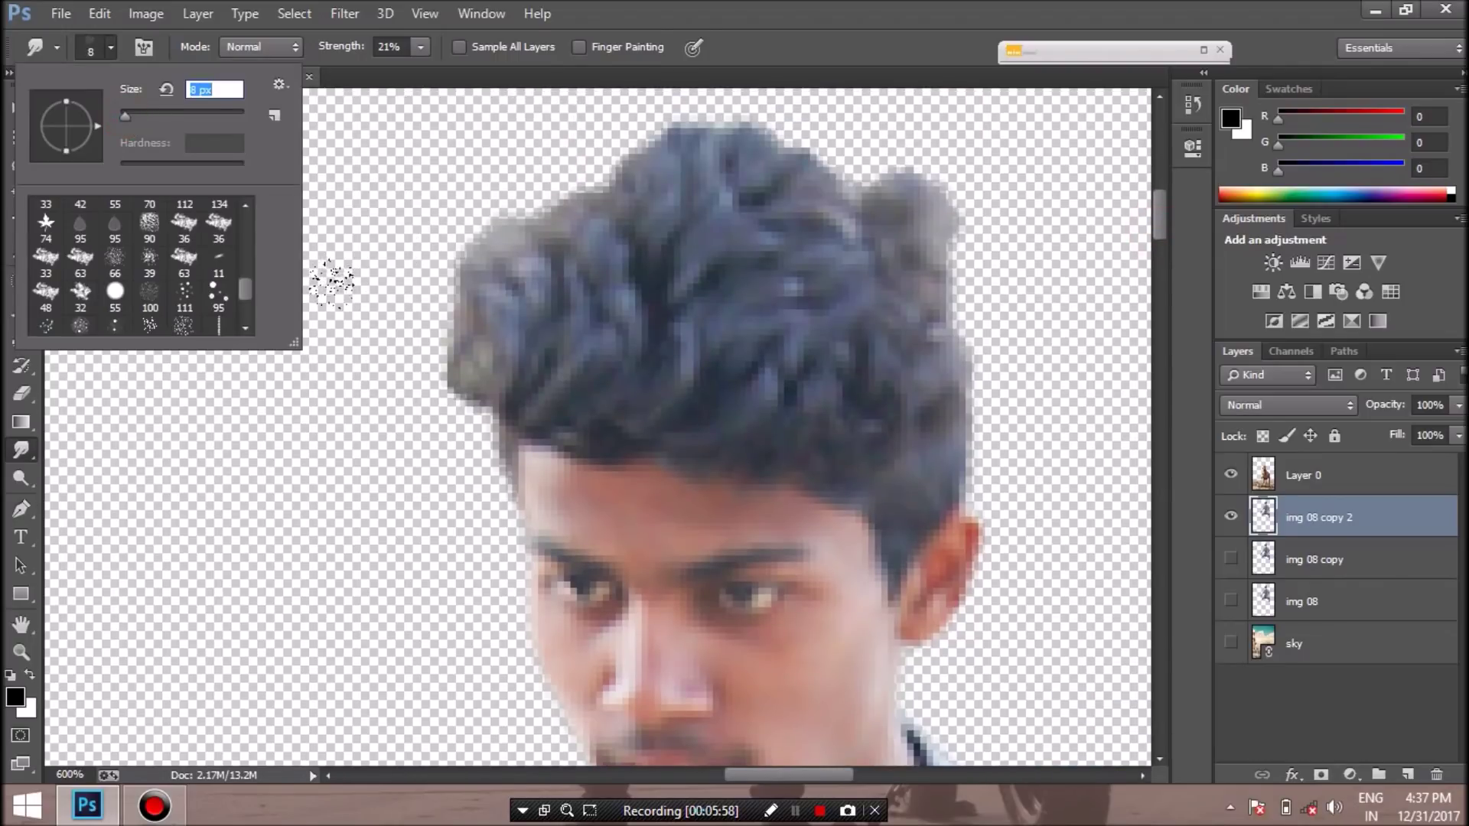
{"action": "key", "text": "Return"}
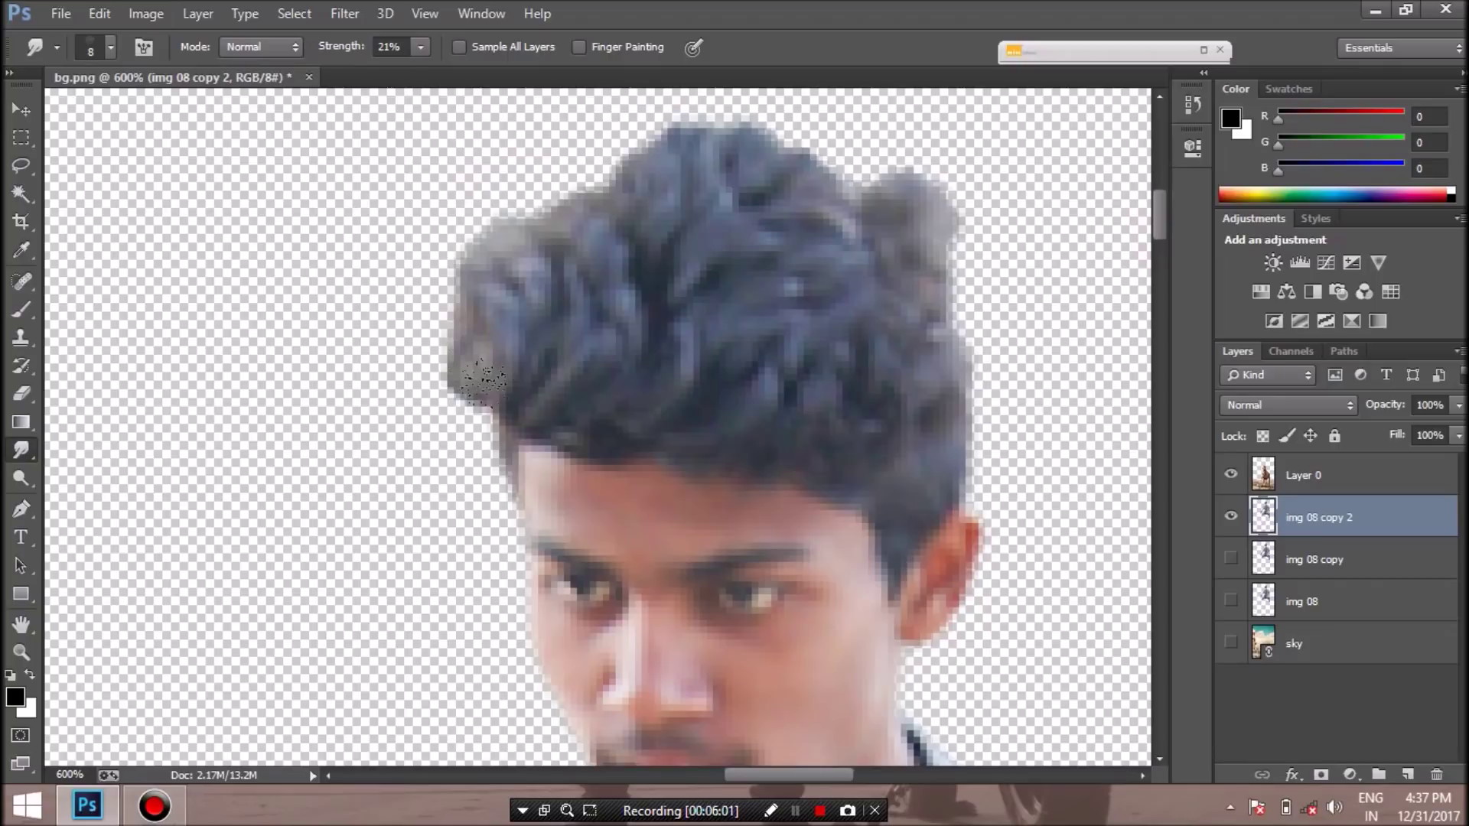
{"action": "left_click", "coordinate": [420, 47]}
{"action": "left_click_drag", "start_coordinate": [411, 70], "coordinate": [498, 71]}
Smudge the hair's left, upper-right and right edges into soft strands against the sky
{"action": "left_click_drag", "start_coordinate": [490, 333], "coordinate": [496, 382]}
{"action": "left_click_drag", "start_coordinate": [448, 322], "coordinate": [475, 367]}
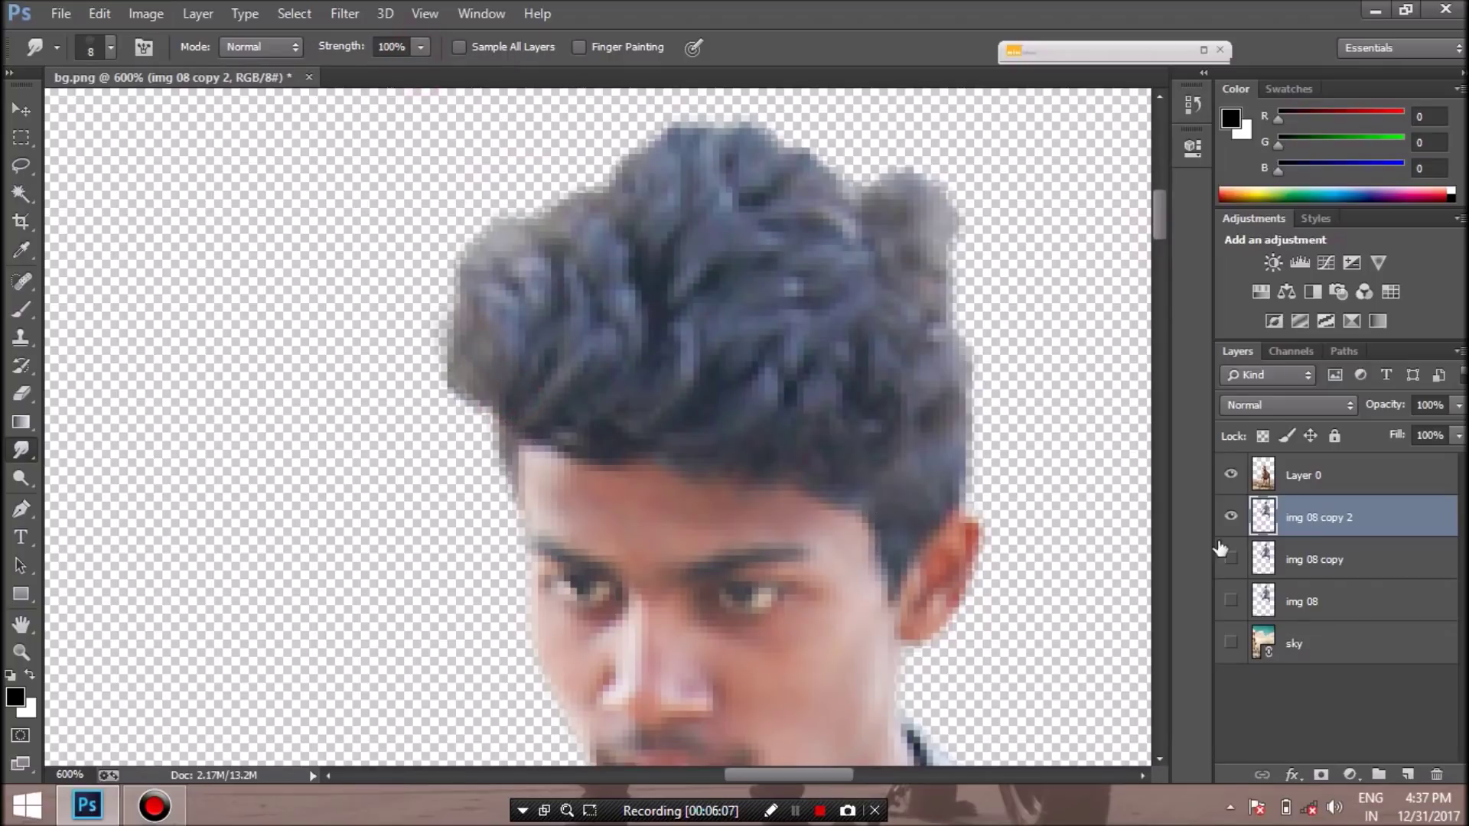
{"action": "left_click", "coordinate": [1229, 643]}
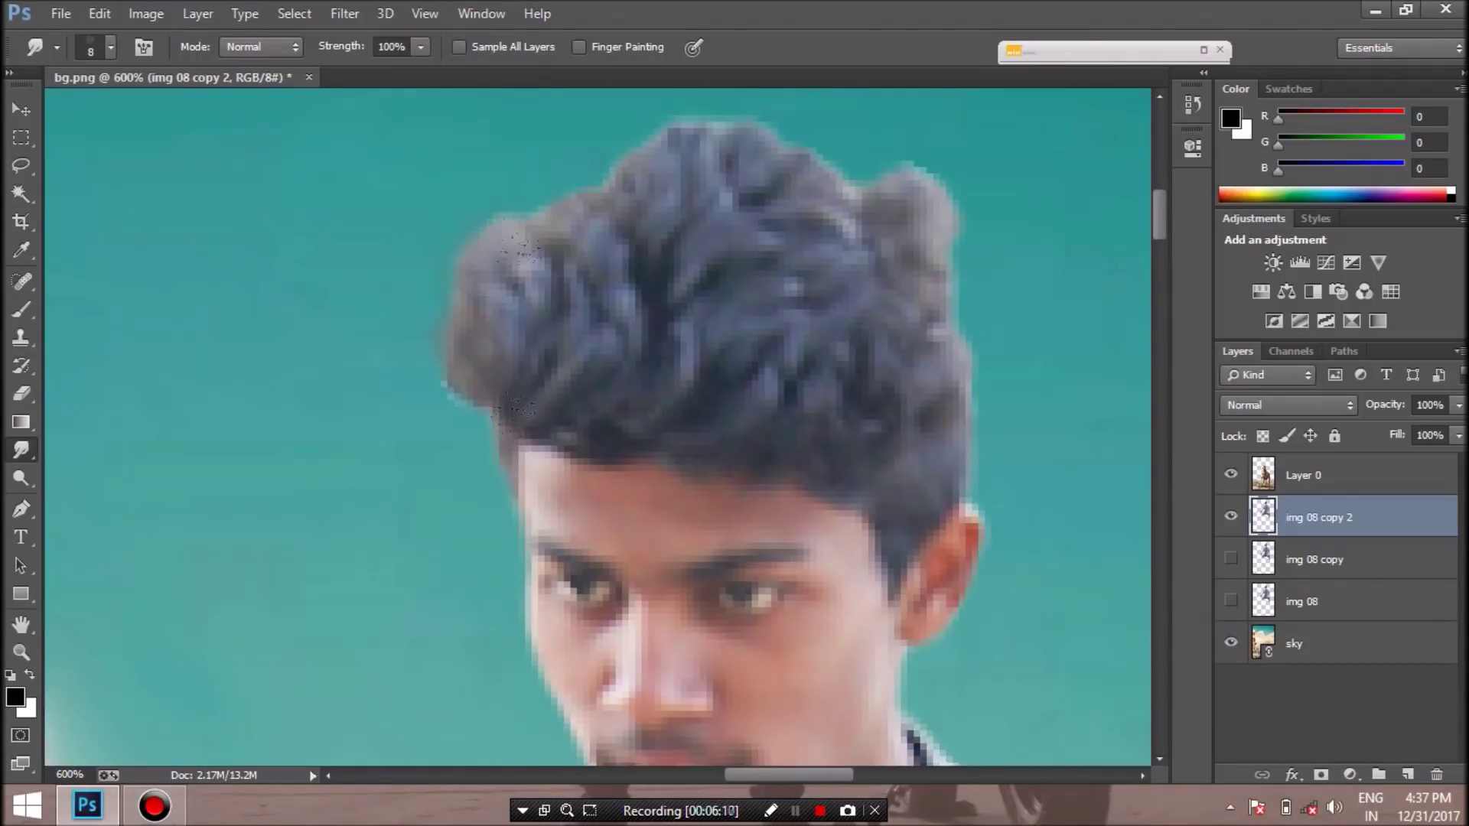
{"action": "left_click_drag", "start_coordinate": [836, 187], "coordinate": [918, 191]}
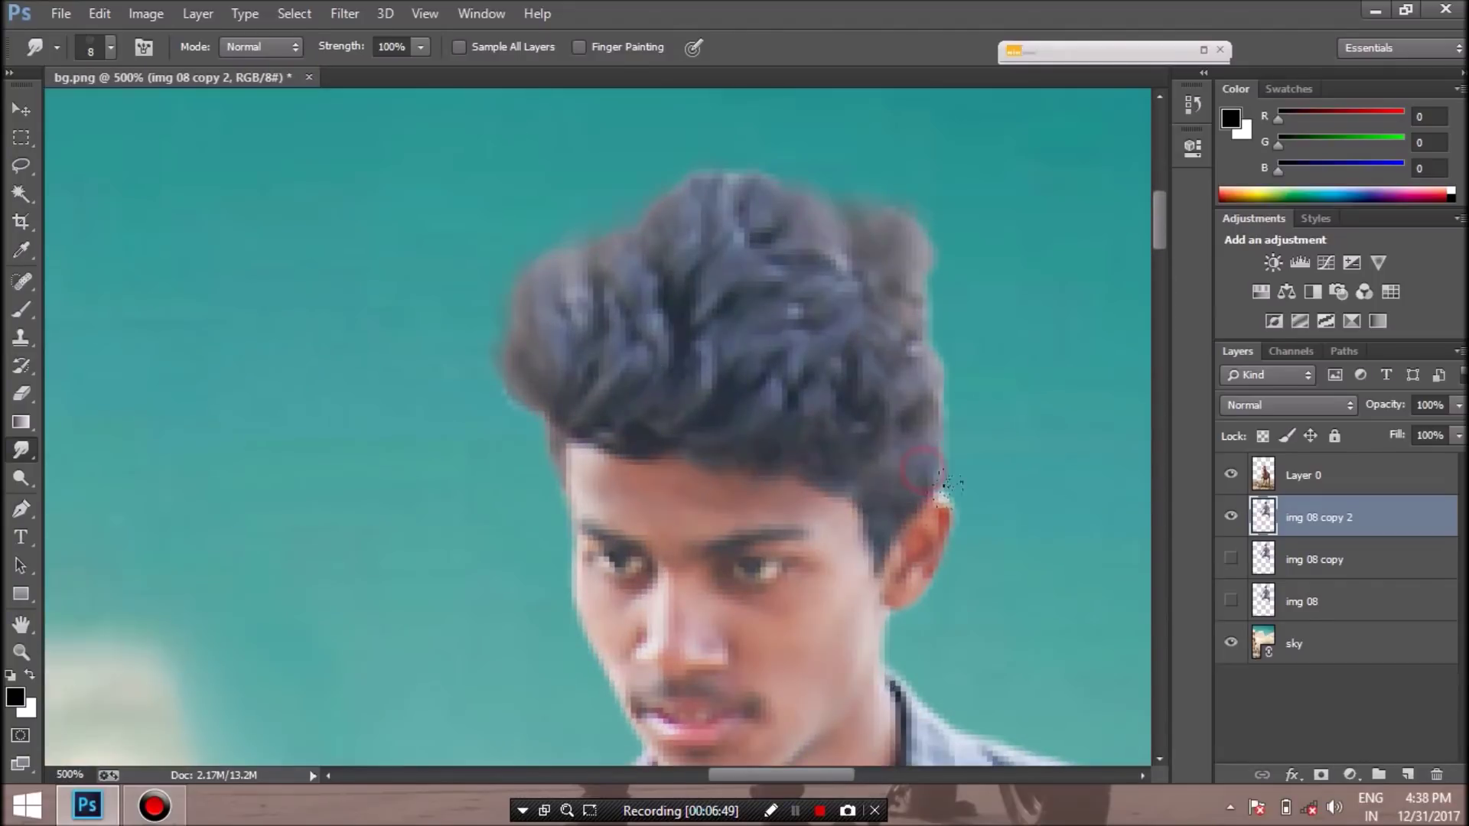
{"action": "mouse_move", "coordinate": [904, 351]}
{"action": "left_mouse_down"}
{"action": "mouse_move", "coordinate": [926, 260]}
{"action": "mouse_move", "coordinate": [928, 306]}
{"action": "mouse_move", "coordinate": [905, 267]}
{"action": "left_mouse_up"}
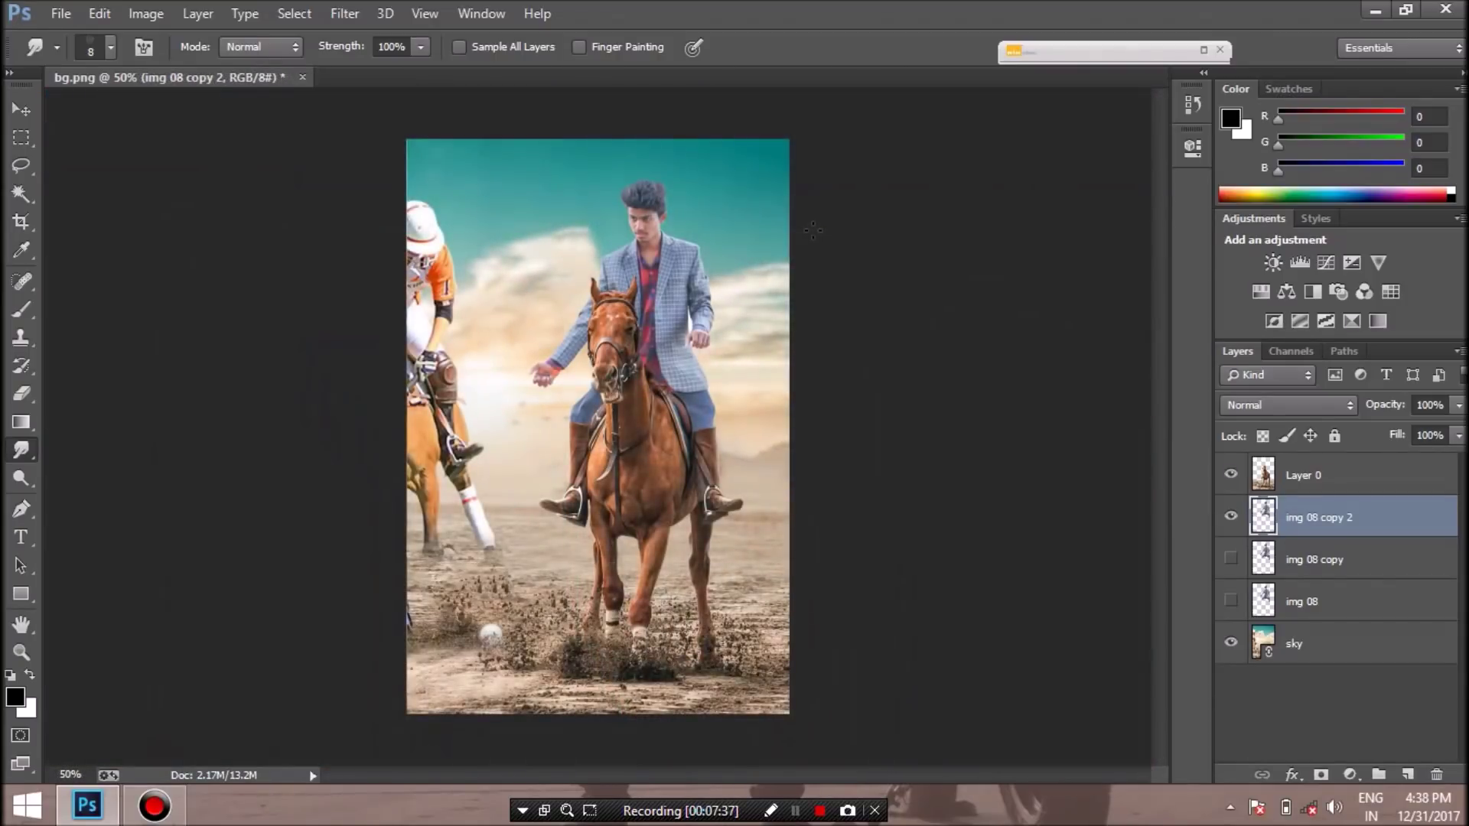
Select img 08 copy and img 08 together and delete both layers
{"action": "left_click", "coordinate": [1230, 518]}
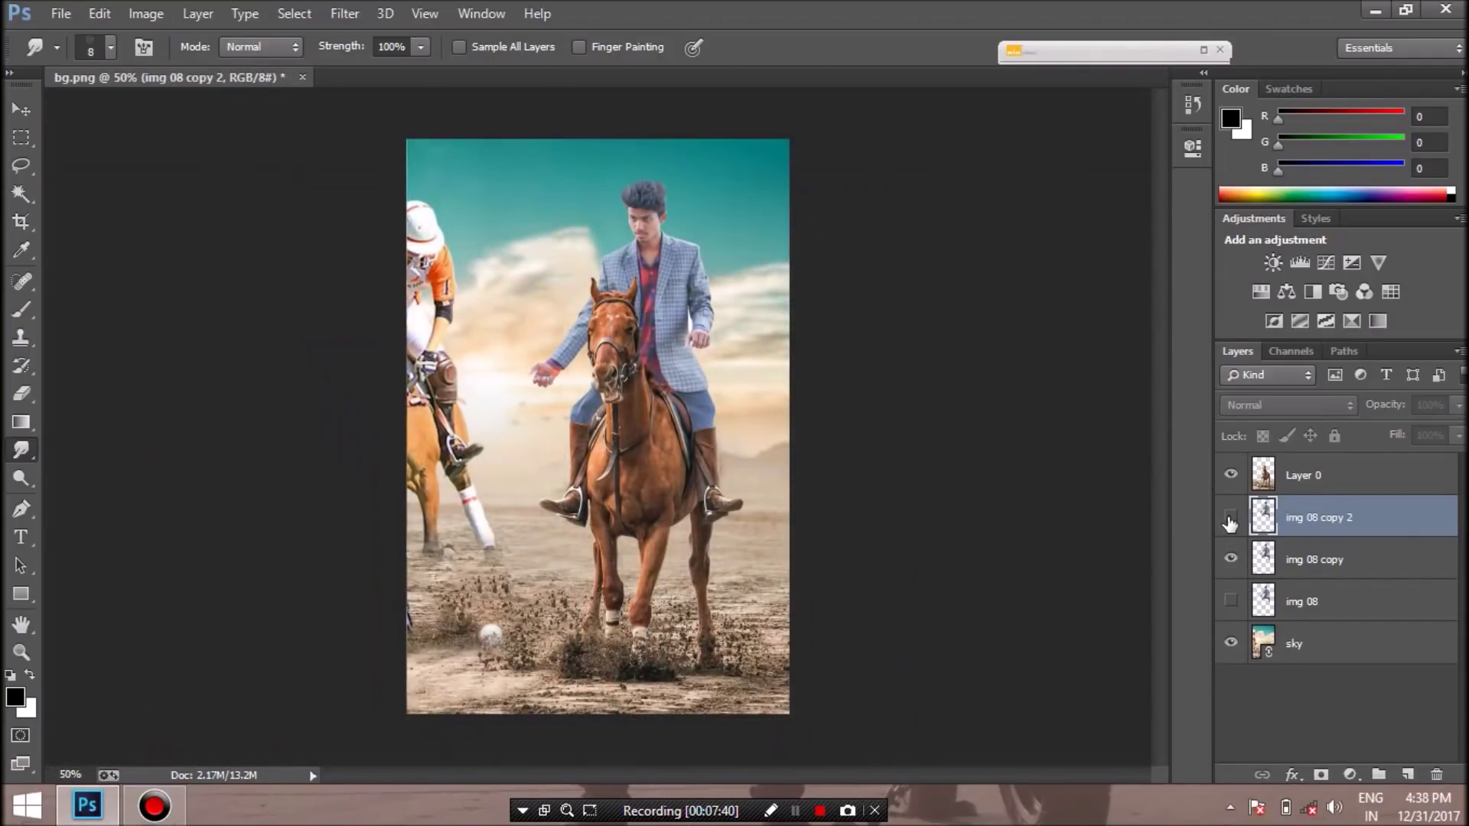
{"action": "left_click", "coordinate": [1229, 519]}
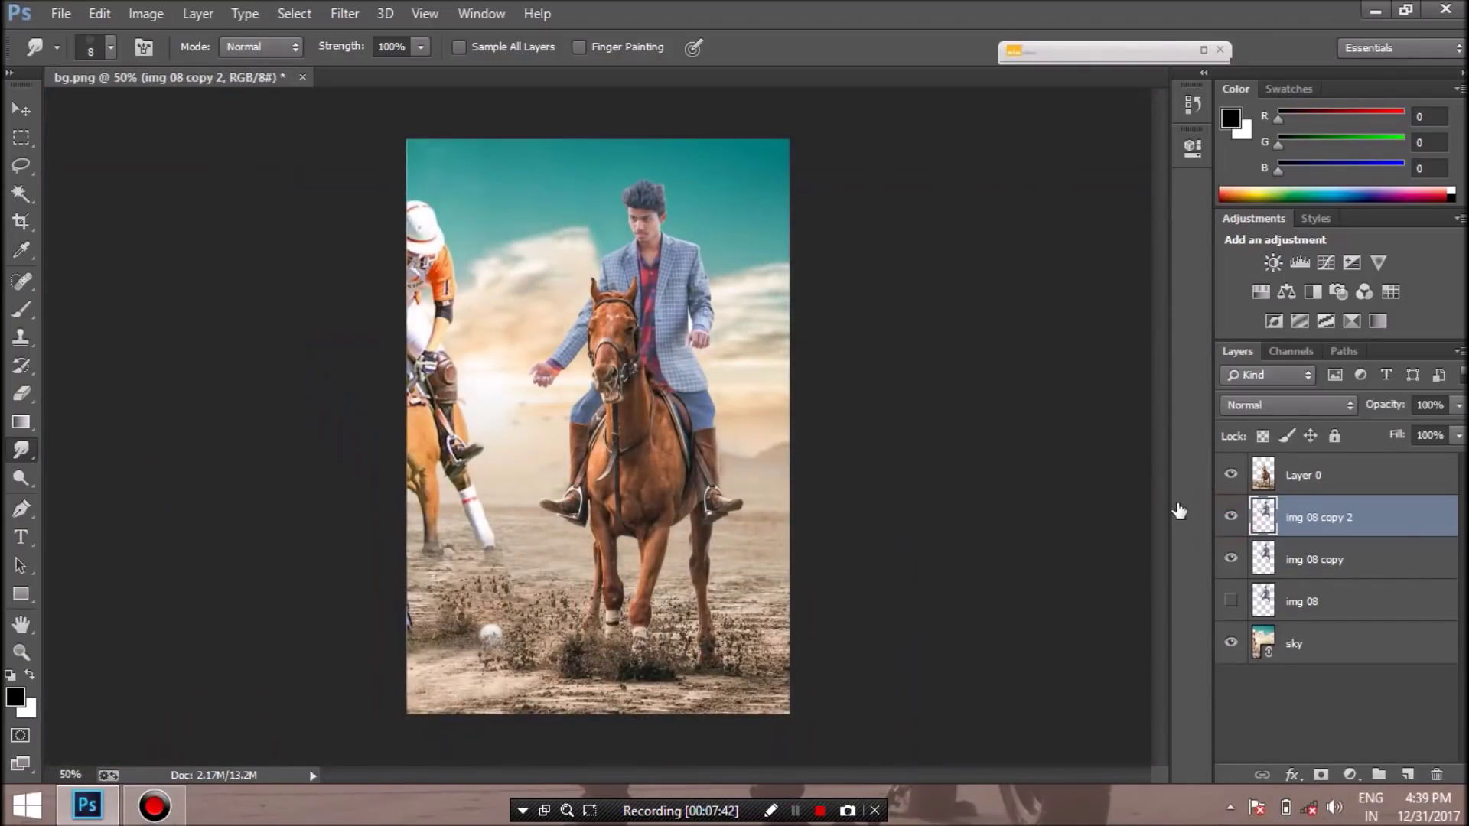
{"action": "right_click", "coordinate": [1283, 562]}
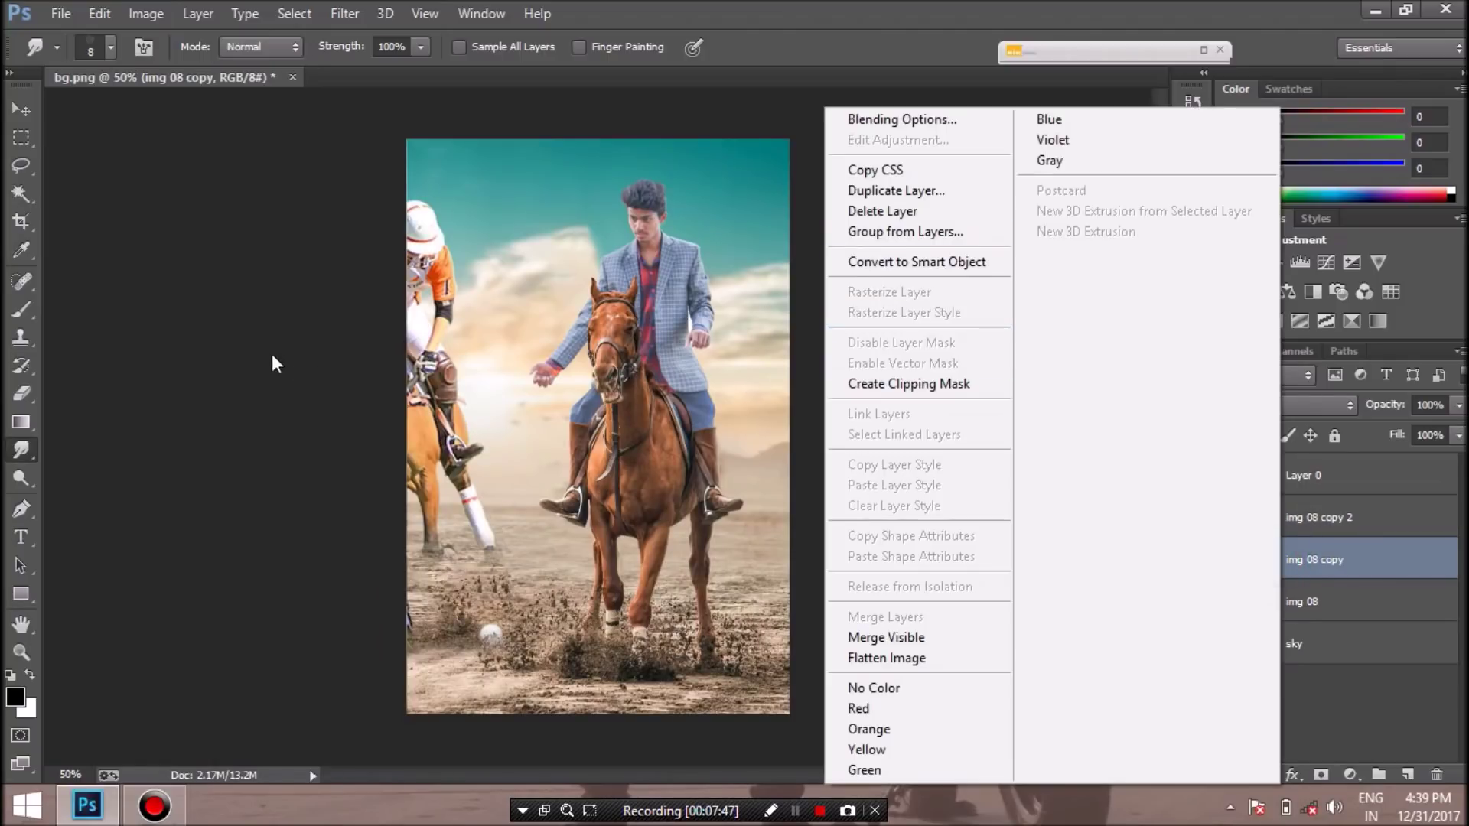
{"action": "left_click", "coordinate": [274, 357]}
{"action": "left_click", "coordinate": [1323, 613], "text": "shift"}
{"action": "right_click", "coordinate": [1322, 605]}
{"action": "left_click", "coordinate": [910, 212]}
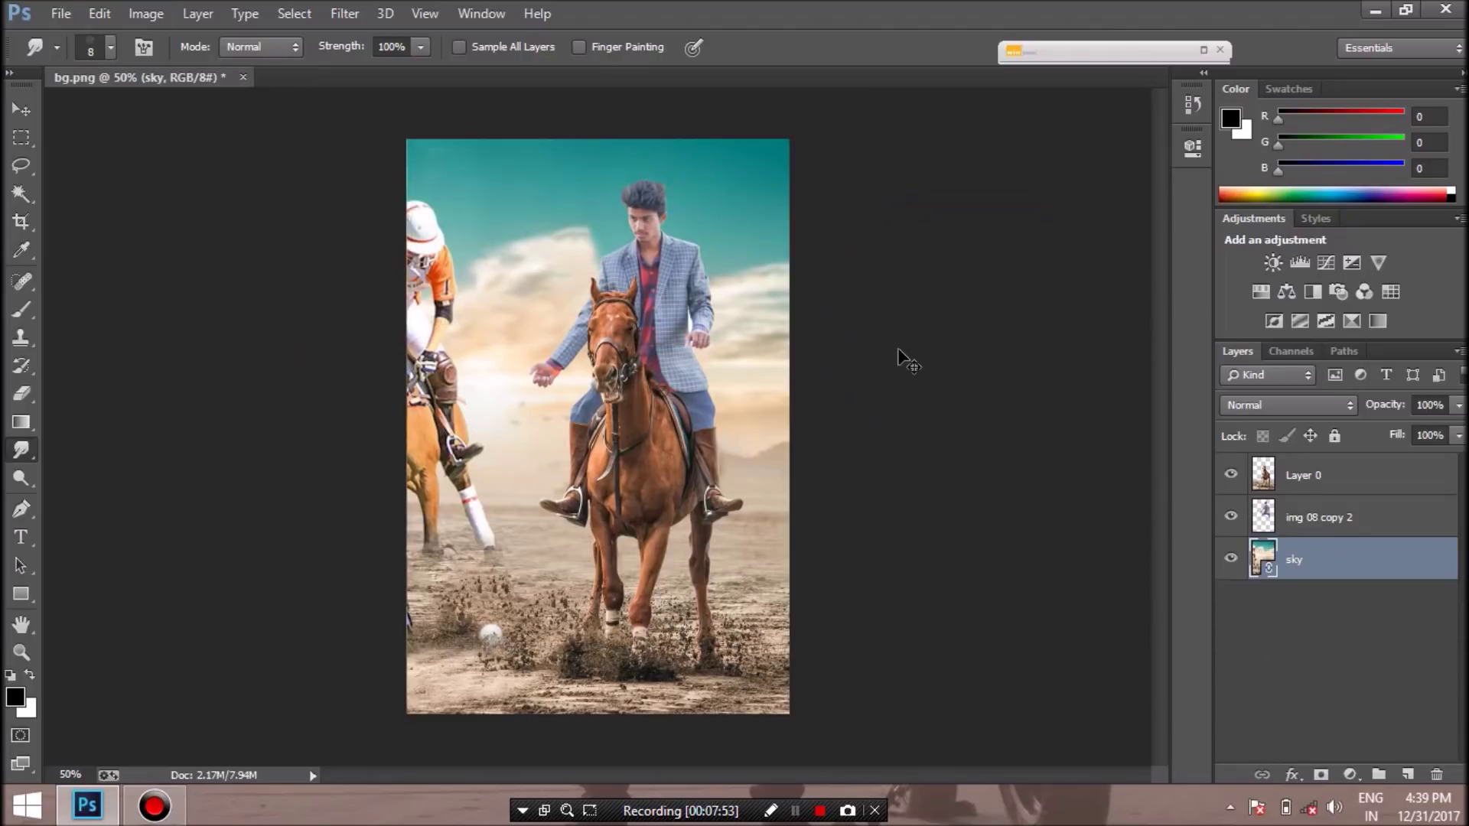
Zoom to 100%, hide the sky and Layer 0, and select img 08 copy 2
{"action": "key", "text": "ctrl+plus"}
{"action": "key", "text": "ctrl+plus"}
{"action": "left_click_drag", "start_coordinate": [1156, 473], "coordinate": [1155, 459]}
{"action": "left_click", "coordinate": [1231, 558]}
{"action": "left_click", "coordinate": [1230, 474]}
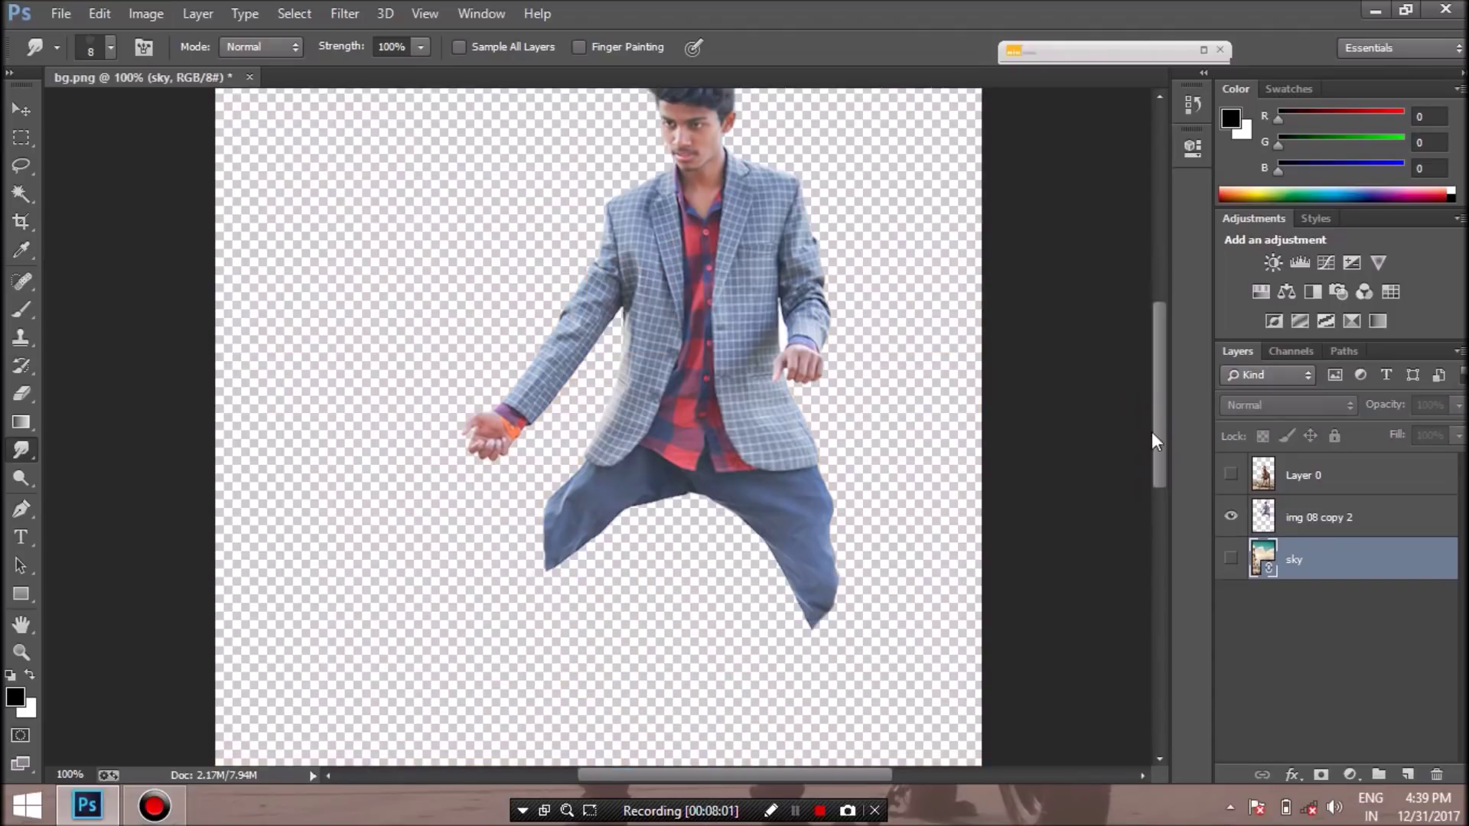
{"action": "left_click_drag", "start_coordinate": [1159, 443], "coordinate": [1159, 420]}
{"action": "left_click", "coordinate": [1300, 518]}
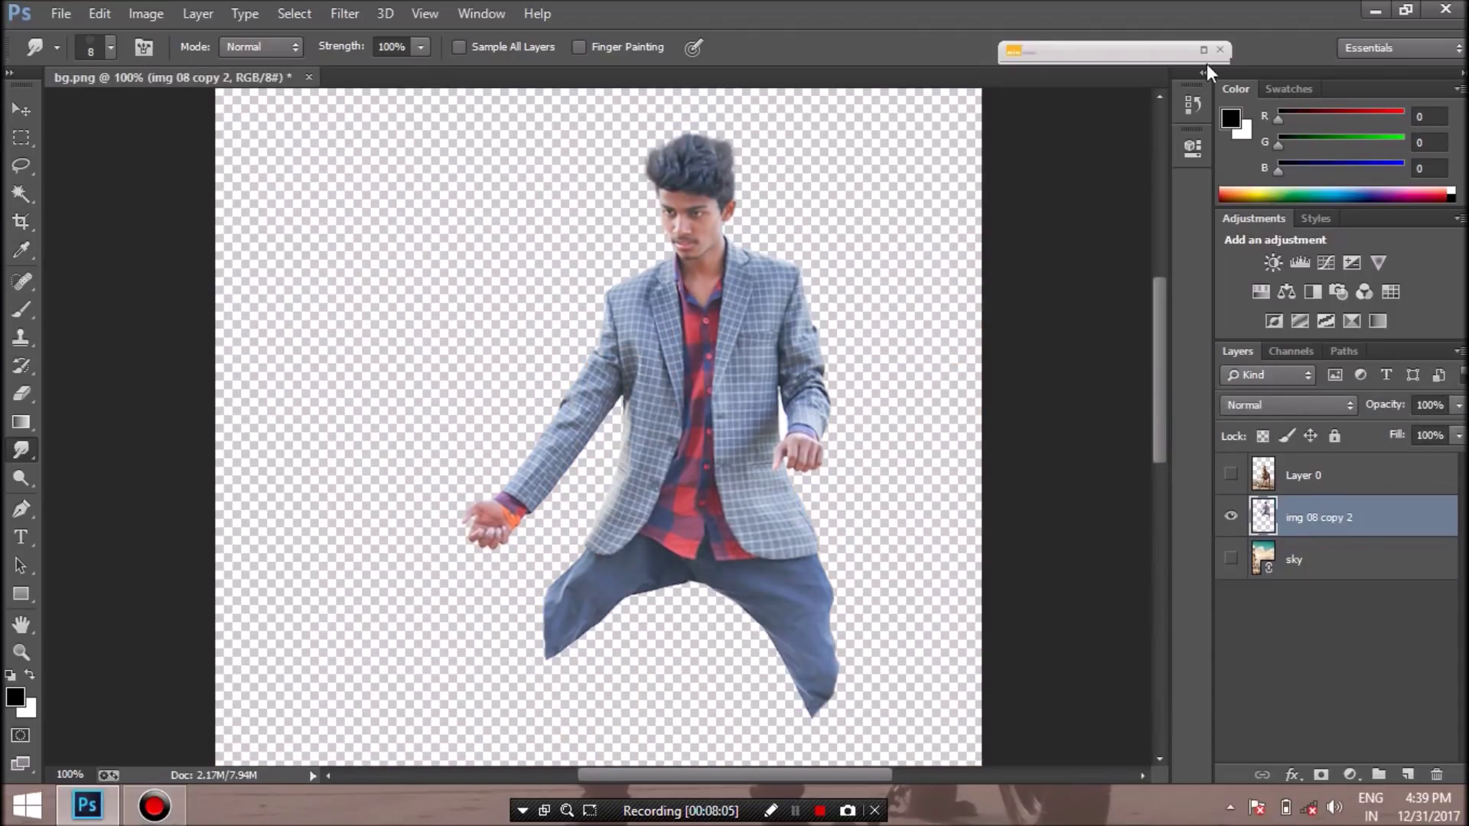
{"action": "left_click", "coordinate": [1110, 50]}
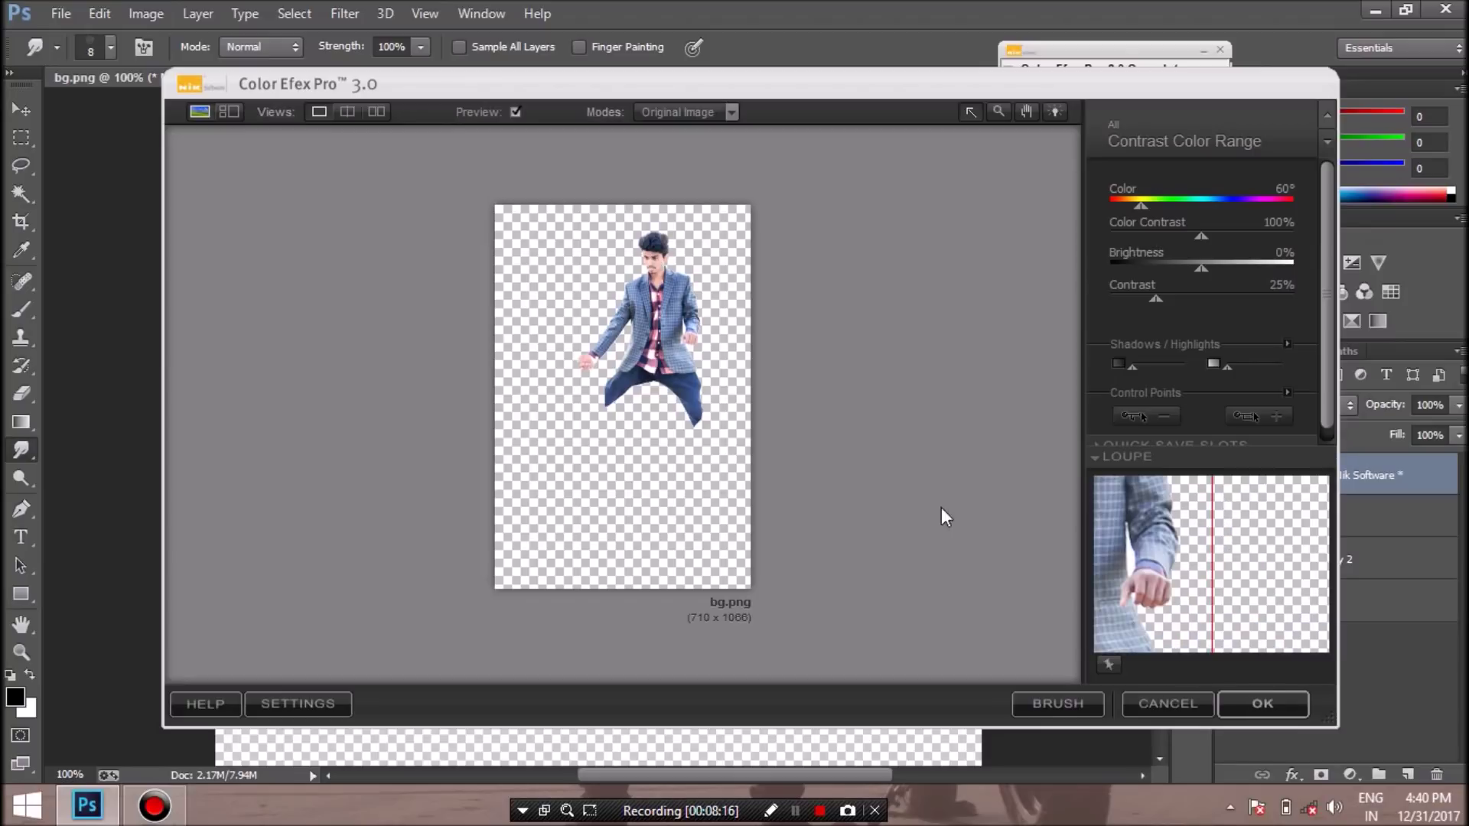
Apply Contrast Color Range, put the CEP layer below Layer 0 at 37% opacity, and reshow Layer 0 and sky
{"action": "left_click", "coordinate": [1259, 697]}
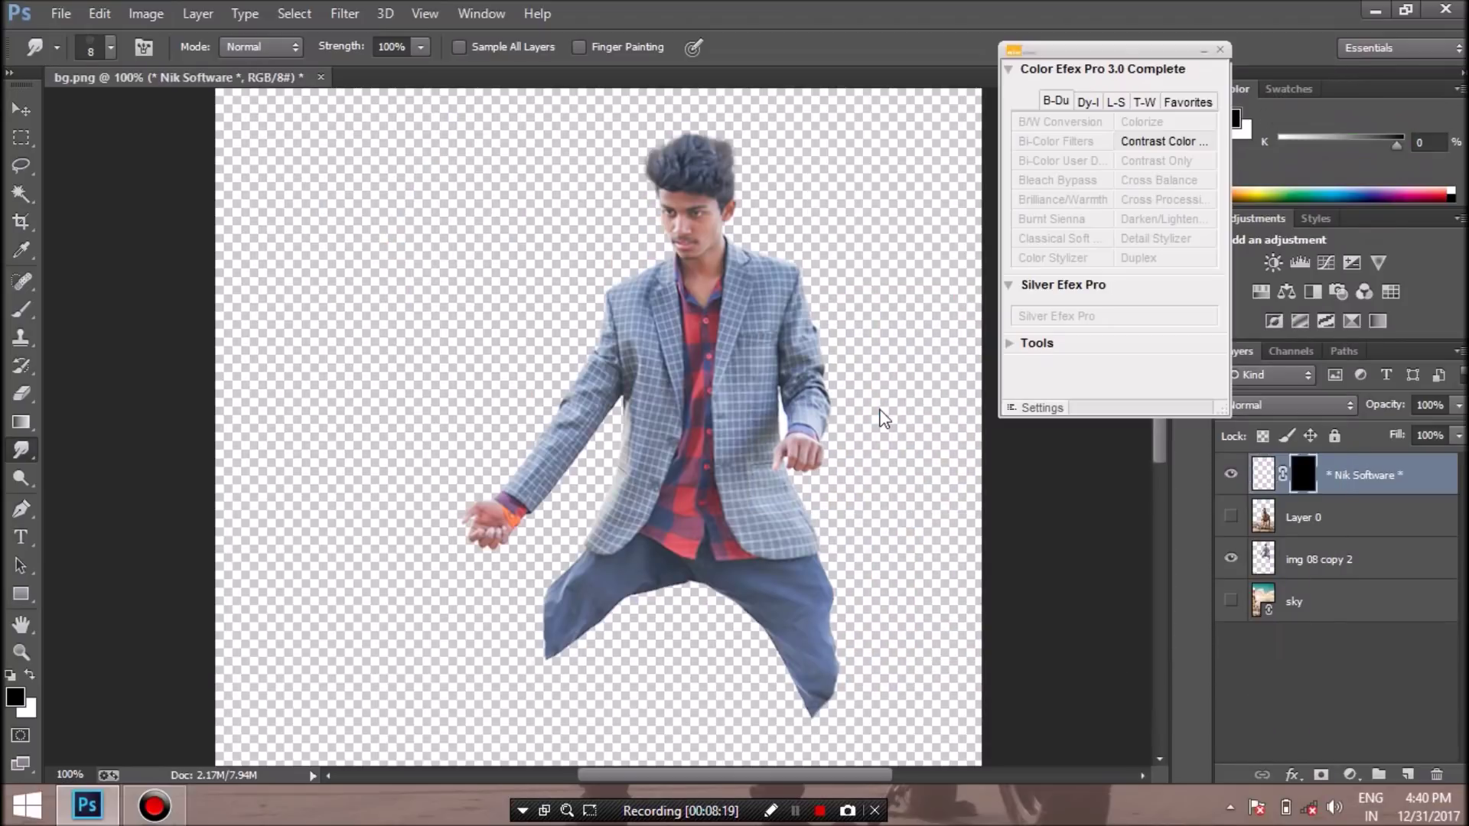
{"action": "double_click", "coordinate": [1204, 50]}
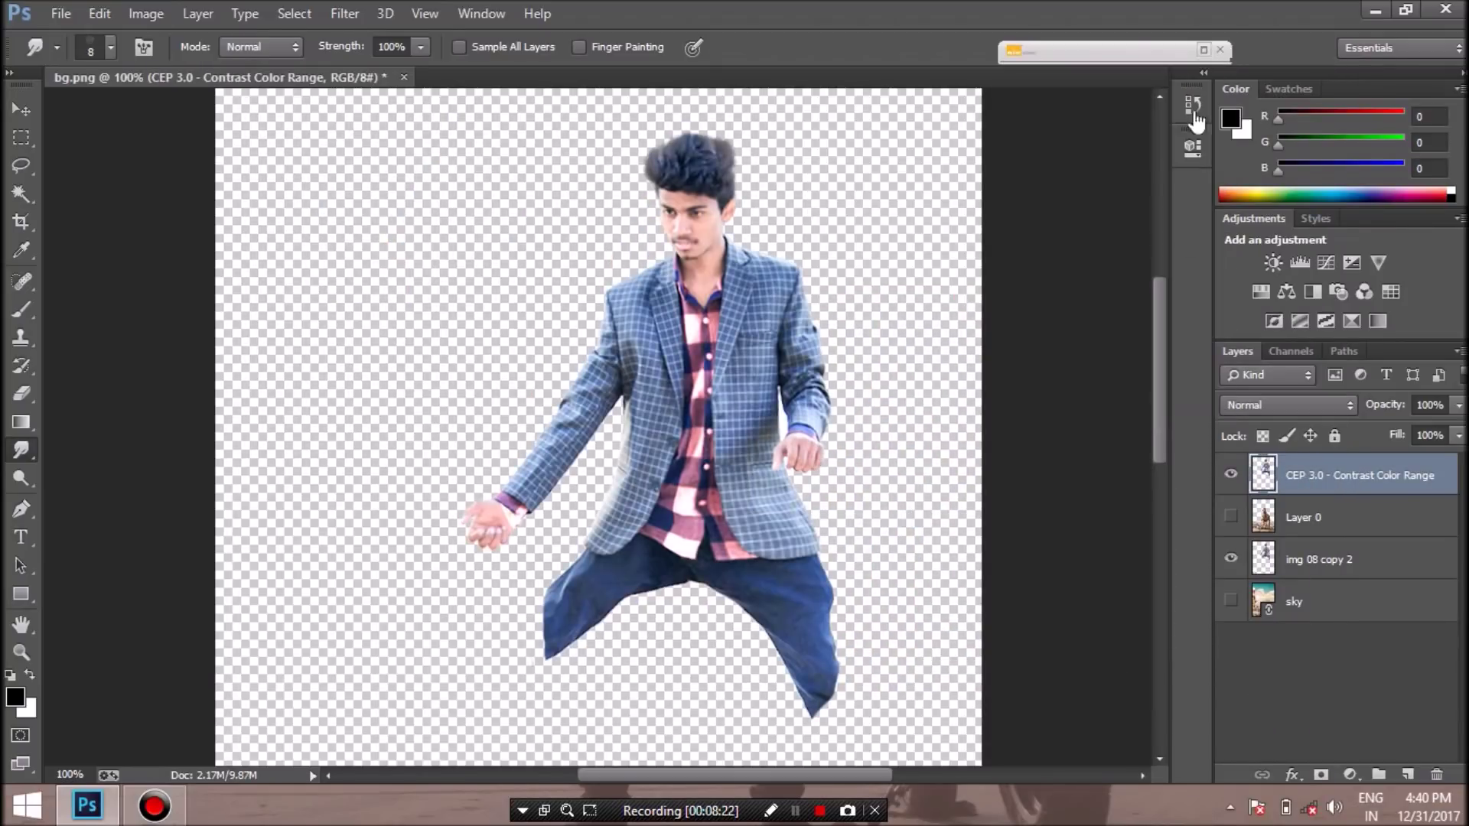
{"action": "left_click_drag", "start_coordinate": [1304, 482], "coordinate": [1304, 537]}
{"action": "left_click", "coordinate": [1459, 404]}
{"action": "left_click", "coordinate": [1374, 431]}
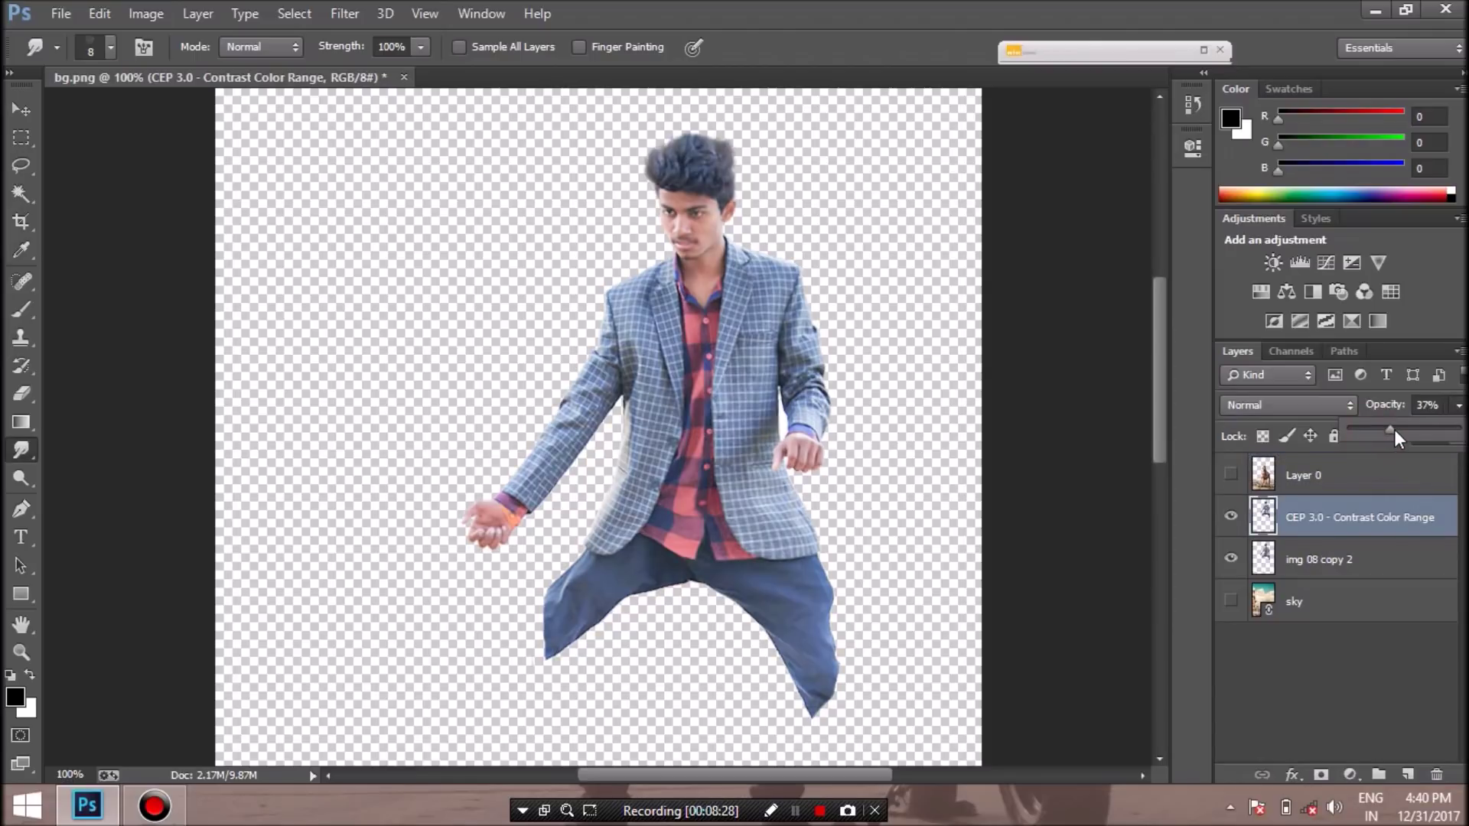
{"action": "left_click", "coordinate": [1231, 474]}
{"action": "left_click", "coordinate": [1231, 601]}
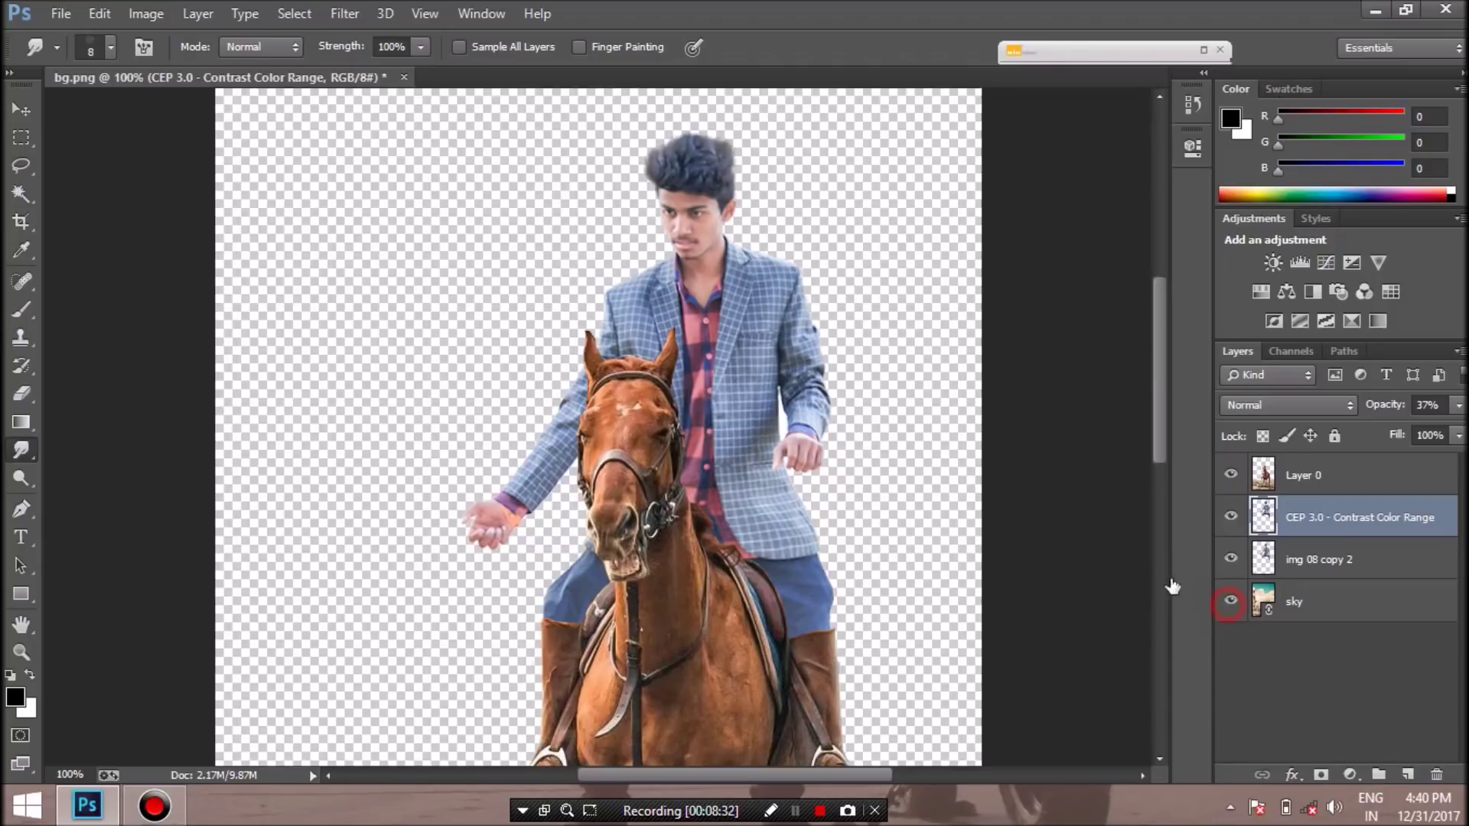
{"action": "key", "text": "ctrl+minus"}
{"action": "key", "text": "ctrl+minus"}
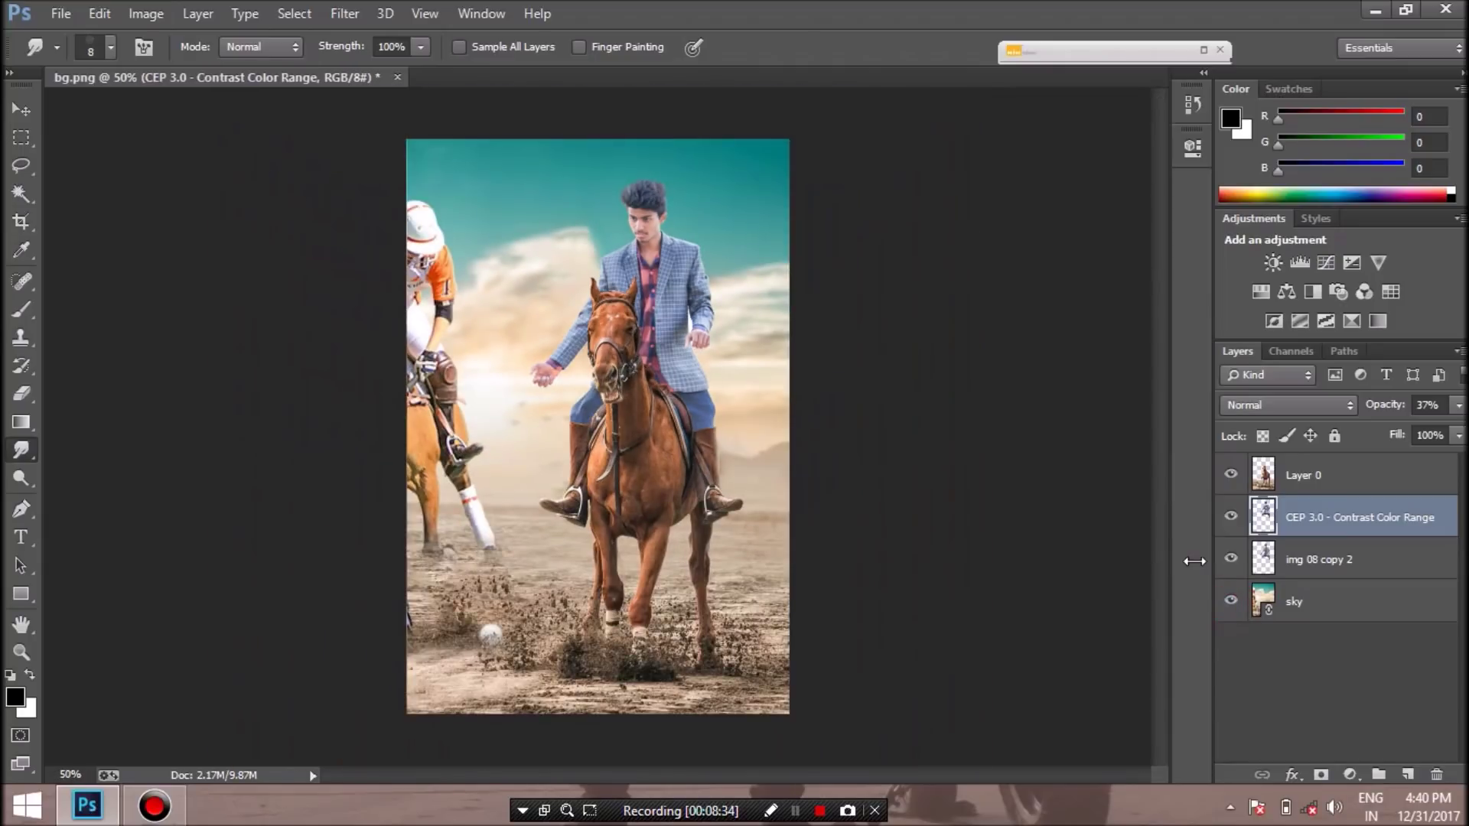
Lower the CEP 3.0 layer to 20% opacity and merge it down into img 08 copy 2
{"action": "left_click", "coordinate": [1230, 518]}
{"action": "left_click", "coordinate": [1231, 518]}
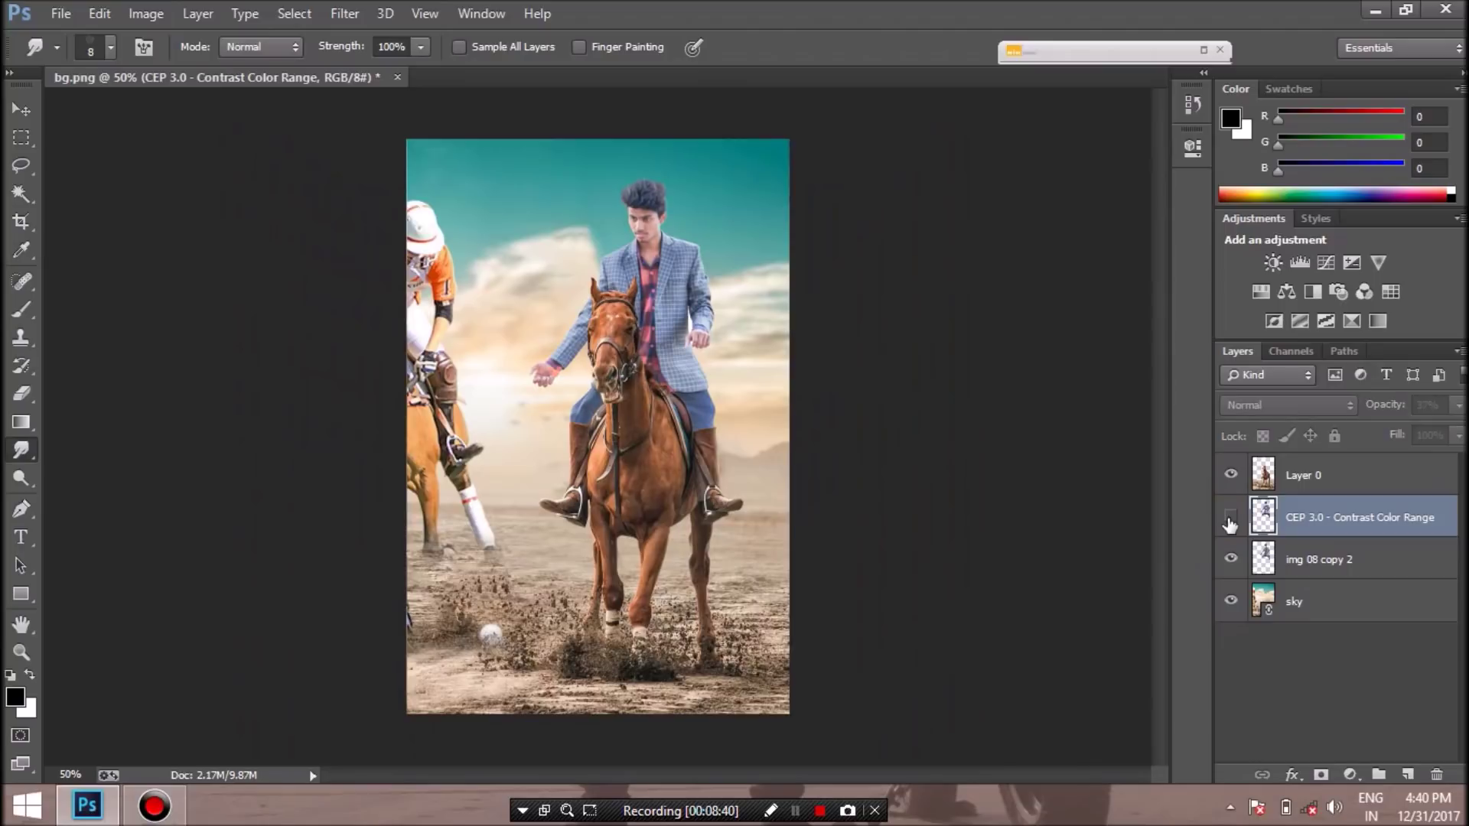
{"action": "left_click", "coordinate": [1230, 518]}
{"action": "left_click", "coordinate": [1459, 405]}
{"action": "left_click_drag", "start_coordinate": [1380, 434], "coordinate": [1376, 429]}
{"action": "left_click", "coordinate": [1230, 518]}
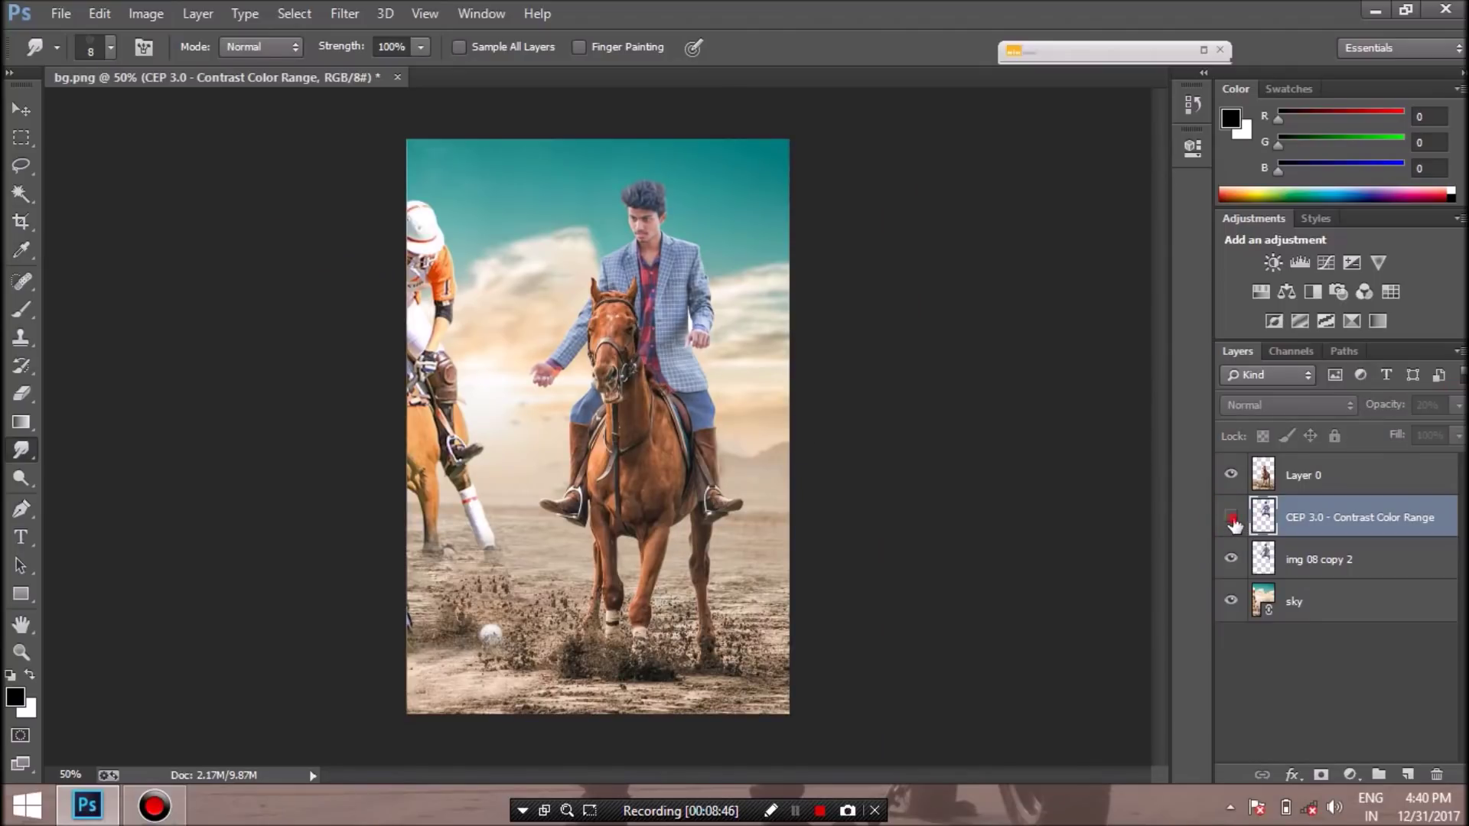
{"action": "right_click", "coordinate": [1364, 523]}
{"action": "left_click", "coordinate": [1029, 613]}
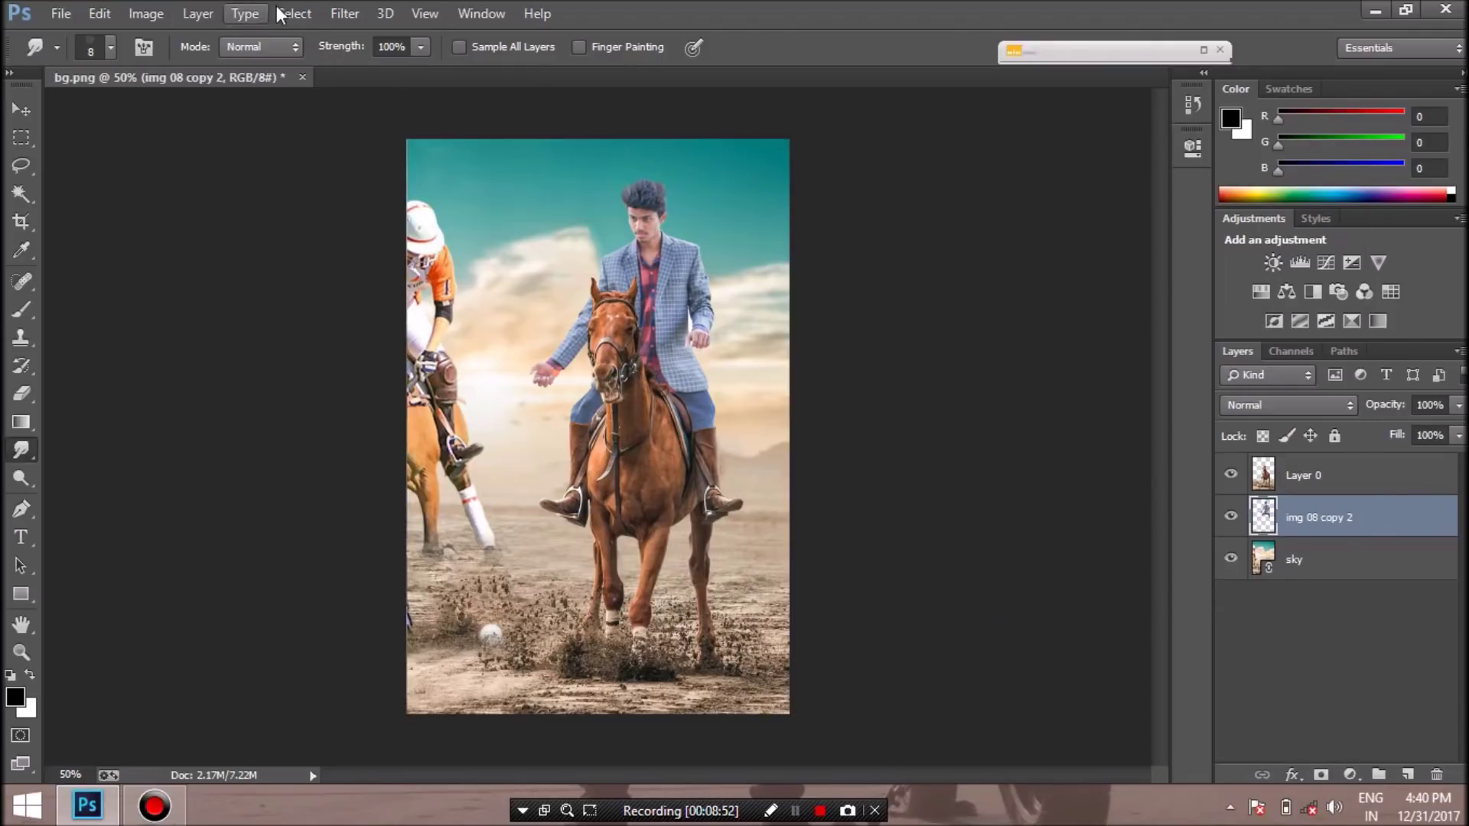
{"action": "left_click", "coordinate": [342, 13]}
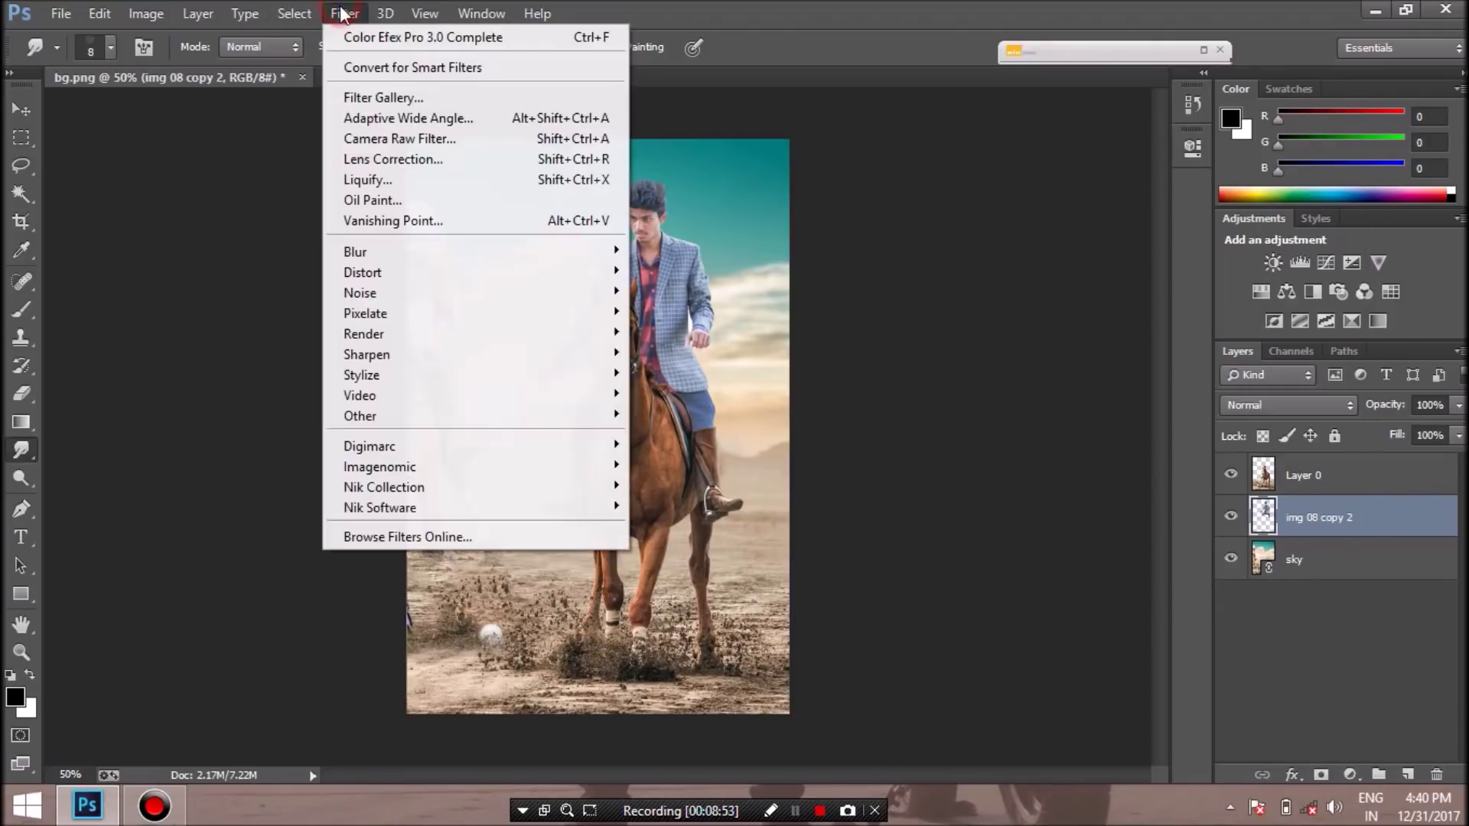
In Camera Raw, set Exposure +0.10, Contrast +20, Highlights -35, Shadows +9, Whites +18, and lower Blacks
{"action": "left_click", "coordinate": [386, 140]}
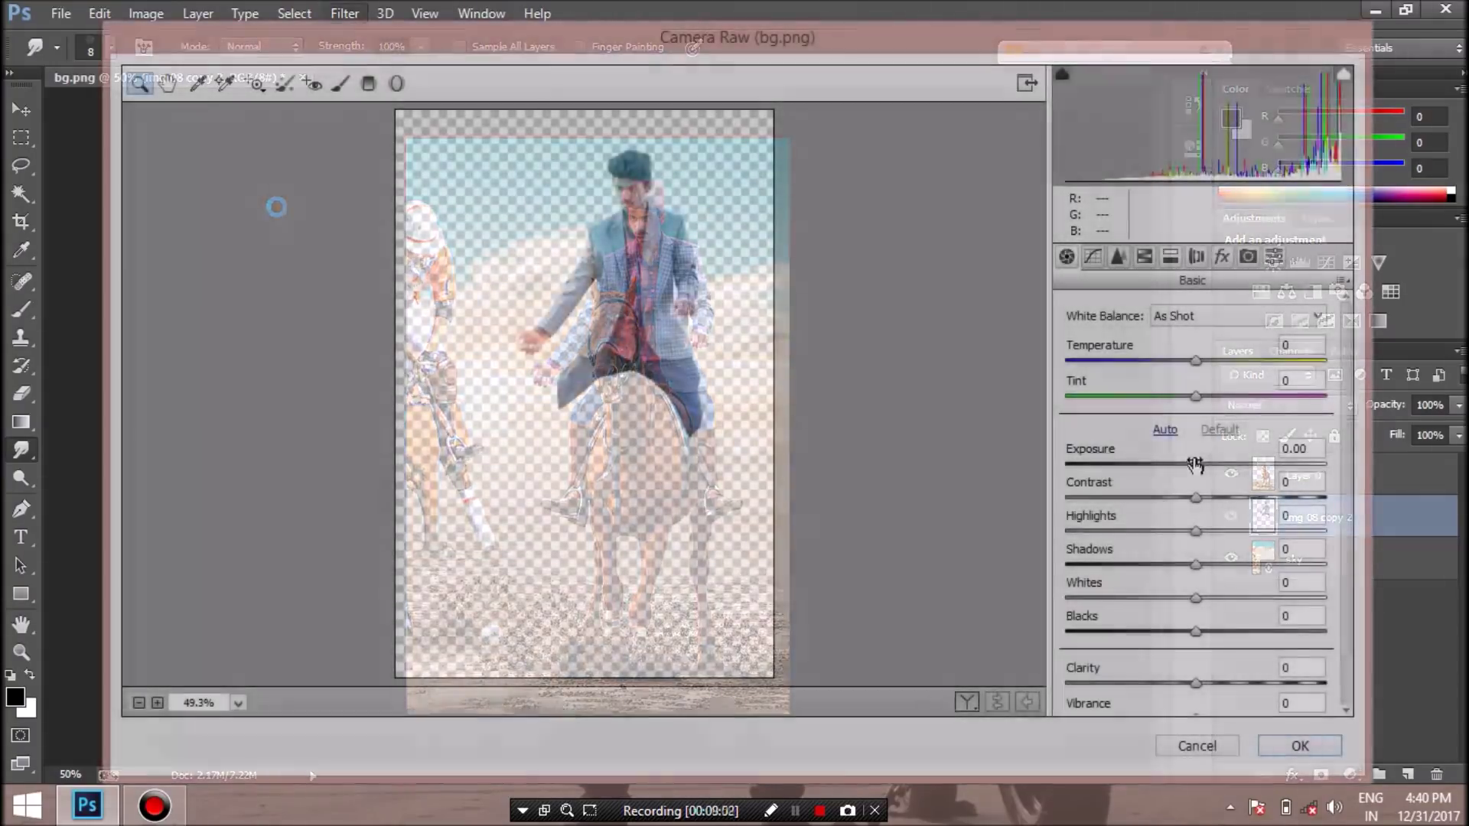
{"action": "left_click", "coordinate": [1198, 464]}
{"action": "mouse_move", "coordinate": [1196, 499]}
{"action": "left_mouse_down"}
{"action": "mouse_move", "coordinate": [1216, 499]}
{"action": "mouse_move", "coordinate": [1211, 511]}
{"action": "left_mouse_up"}
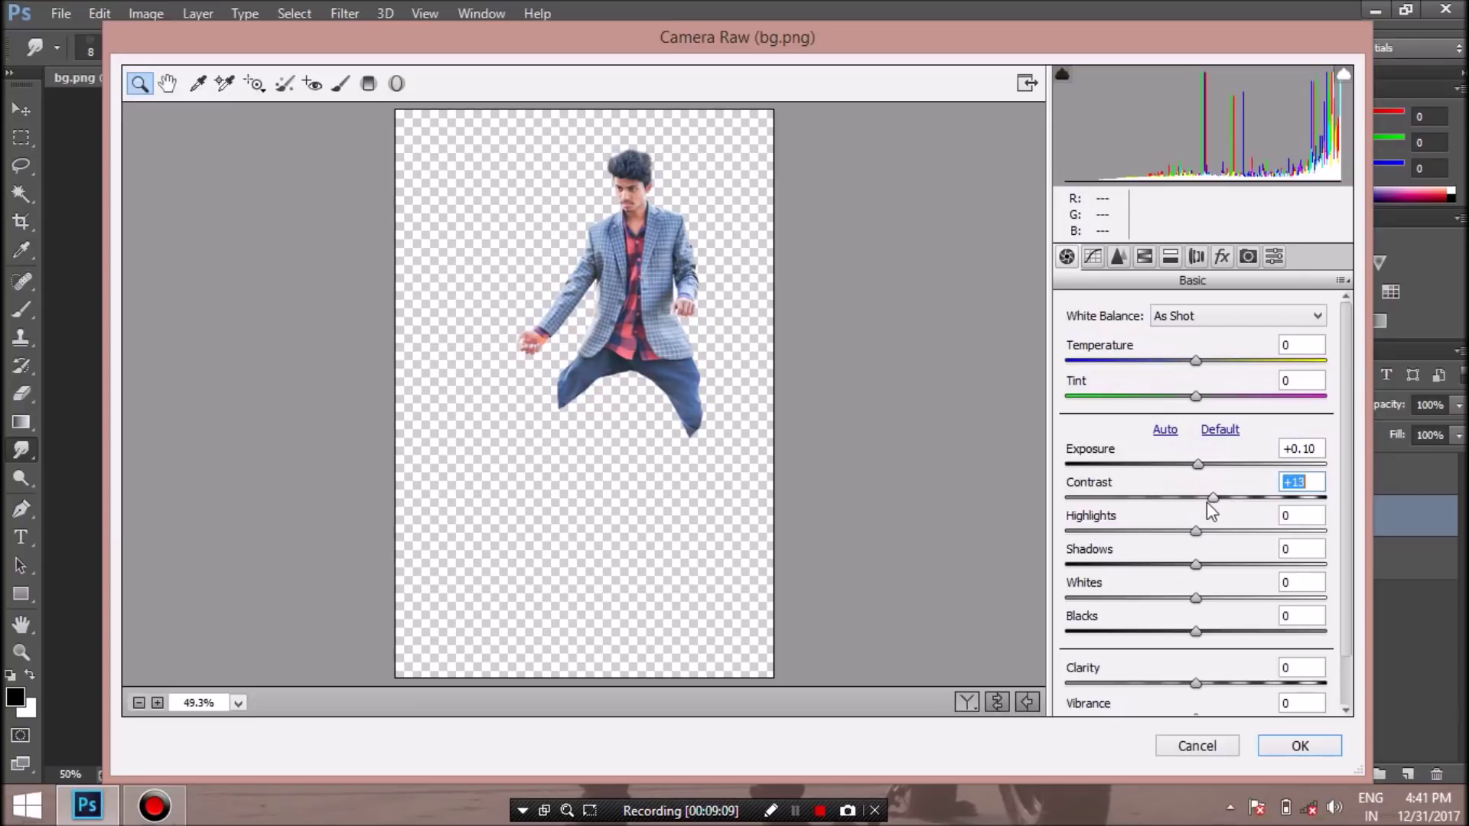
{"action": "mouse_move", "coordinate": [1196, 531]}
{"action": "left_mouse_down"}
{"action": "mouse_move", "coordinate": [1150, 531]}
{"action": "mouse_move", "coordinate": [1208, 566]}
{"action": "mouse_move", "coordinate": [1186, 632]}
{"action": "mouse_move", "coordinate": [1173, 632]}
{"action": "left_mouse_up"}
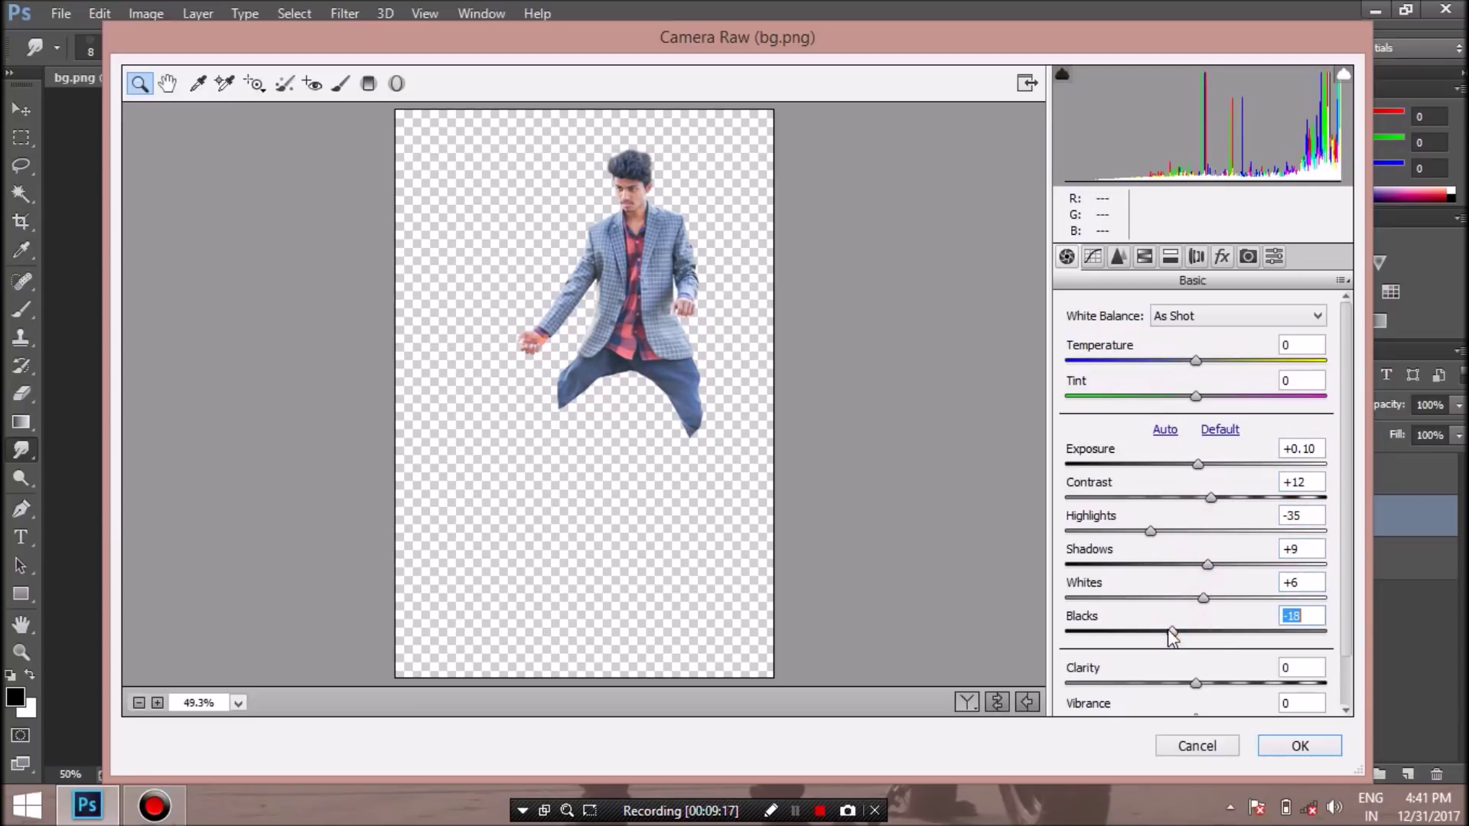
{"action": "left_click", "coordinate": [627, 208]}
{"action": "left_click", "coordinate": [646, 218]}
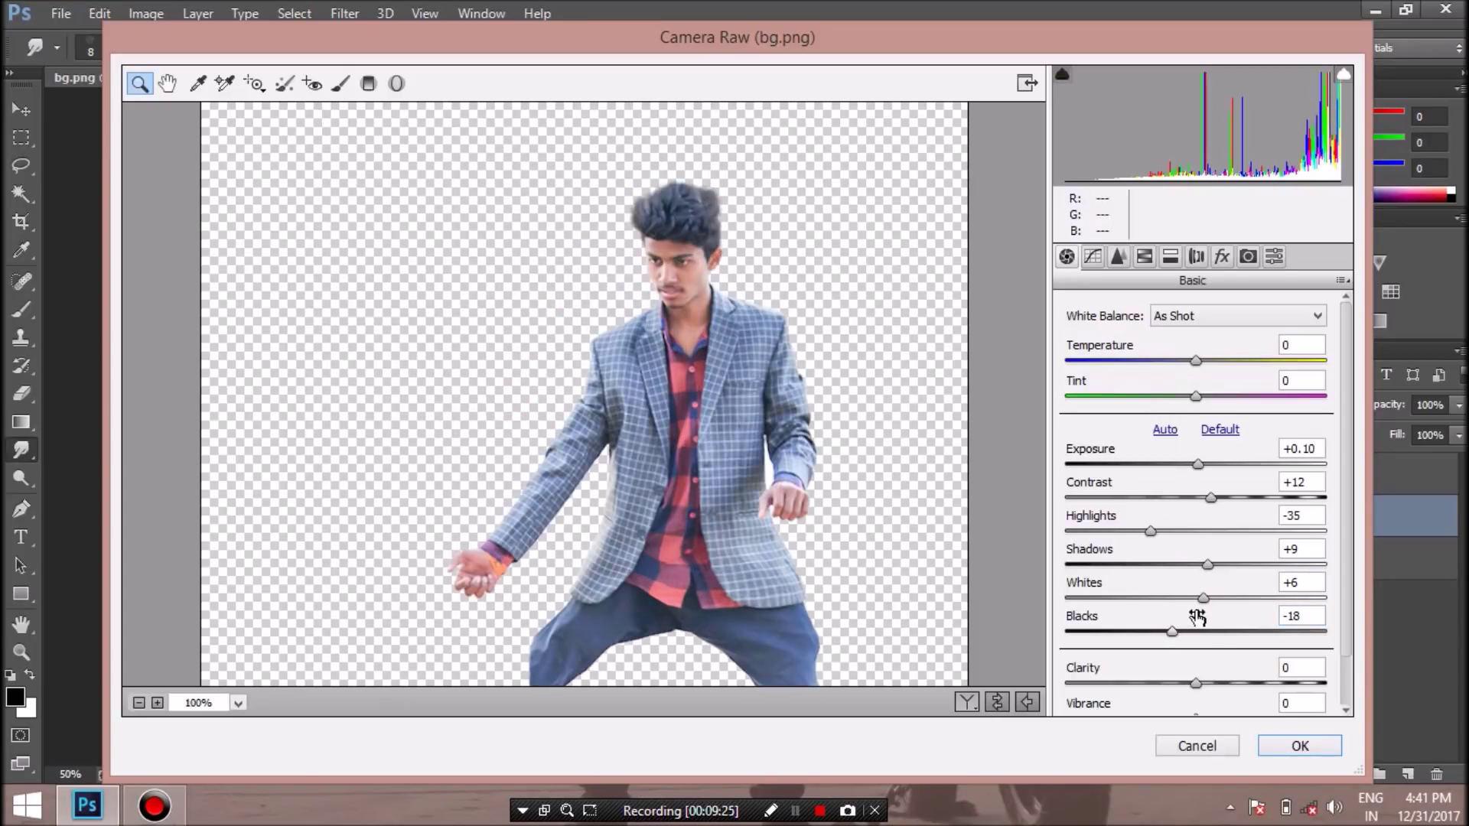
{"action": "mouse_move", "coordinate": [1204, 598]}
{"action": "left_mouse_down"}
{"action": "mouse_move", "coordinate": [1220, 598]}
{"action": "mouse_move", "coordinate": [1140, 632]}
{"action": "mouse_move", "coordinate": [1179, 632]}
{"action": "left_mouse_up"}
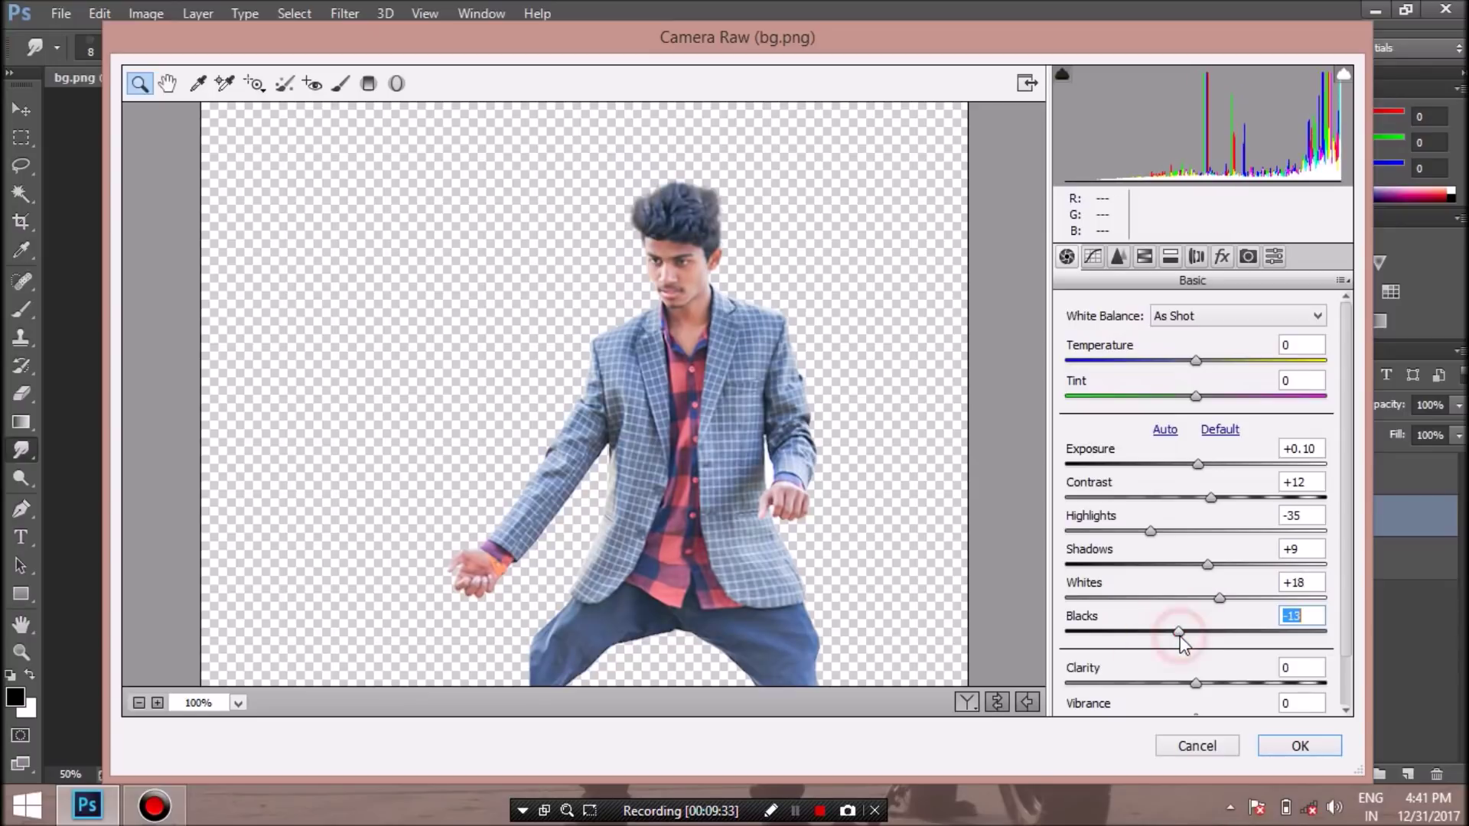
{"action": "left_click_drag", "start_coordinate": [1222, 502], "coordinate": [1229, 503]}
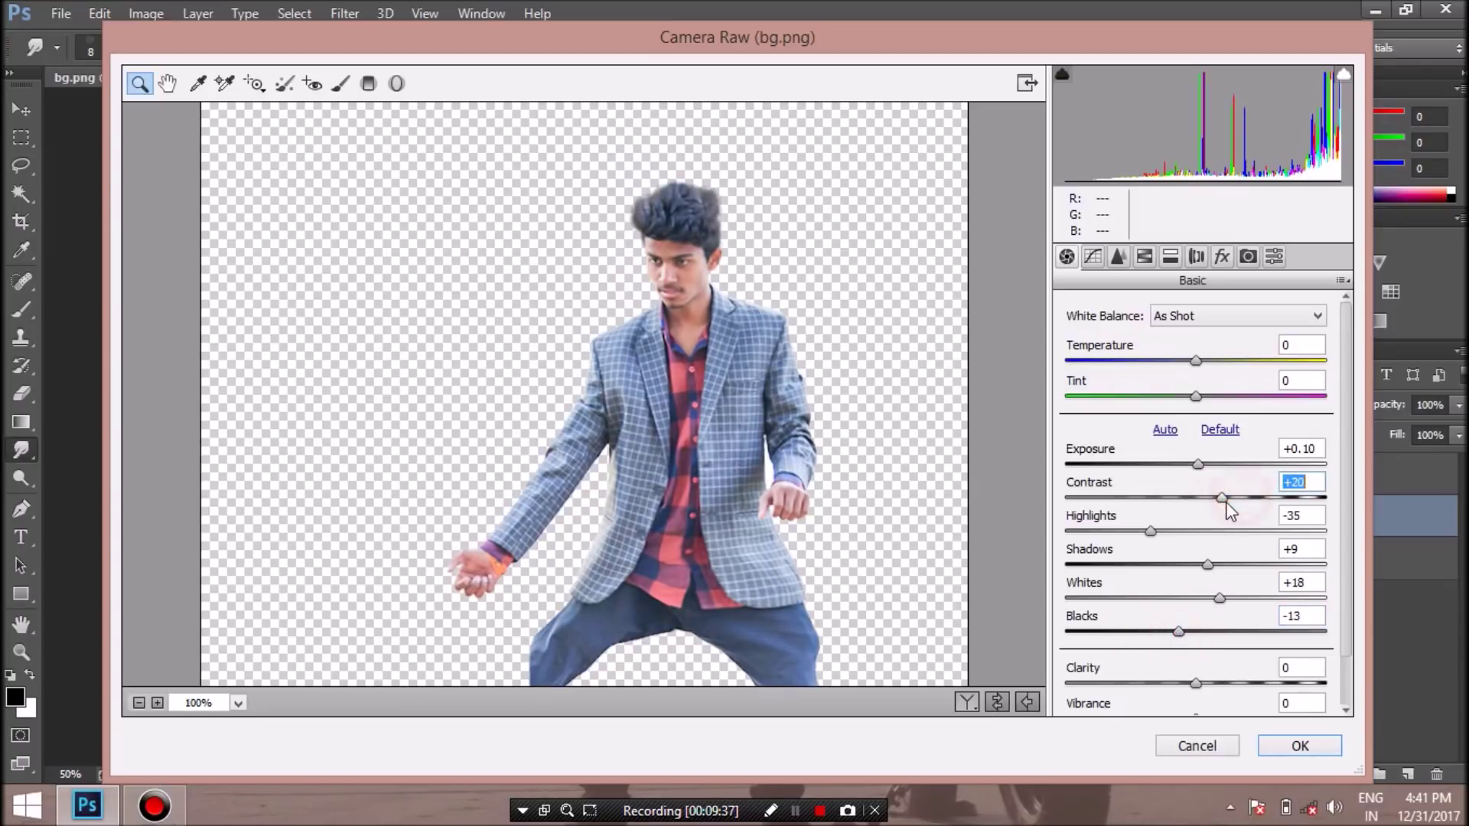
In HSL, settle Reds saturation at +3, lift Orange luminance slightly, and set Blues saturation to +36
{"action": "left_click", "coordinate": [1144, 257]}
{"action": "left_click", "coordinate": [1169, 339]}
{"action": "left_click", "coordinate": [1126, 340]}
{"action": "left_click_drag", "start_coordinate": [1202, 410], "coordinate": [1273, 410]}
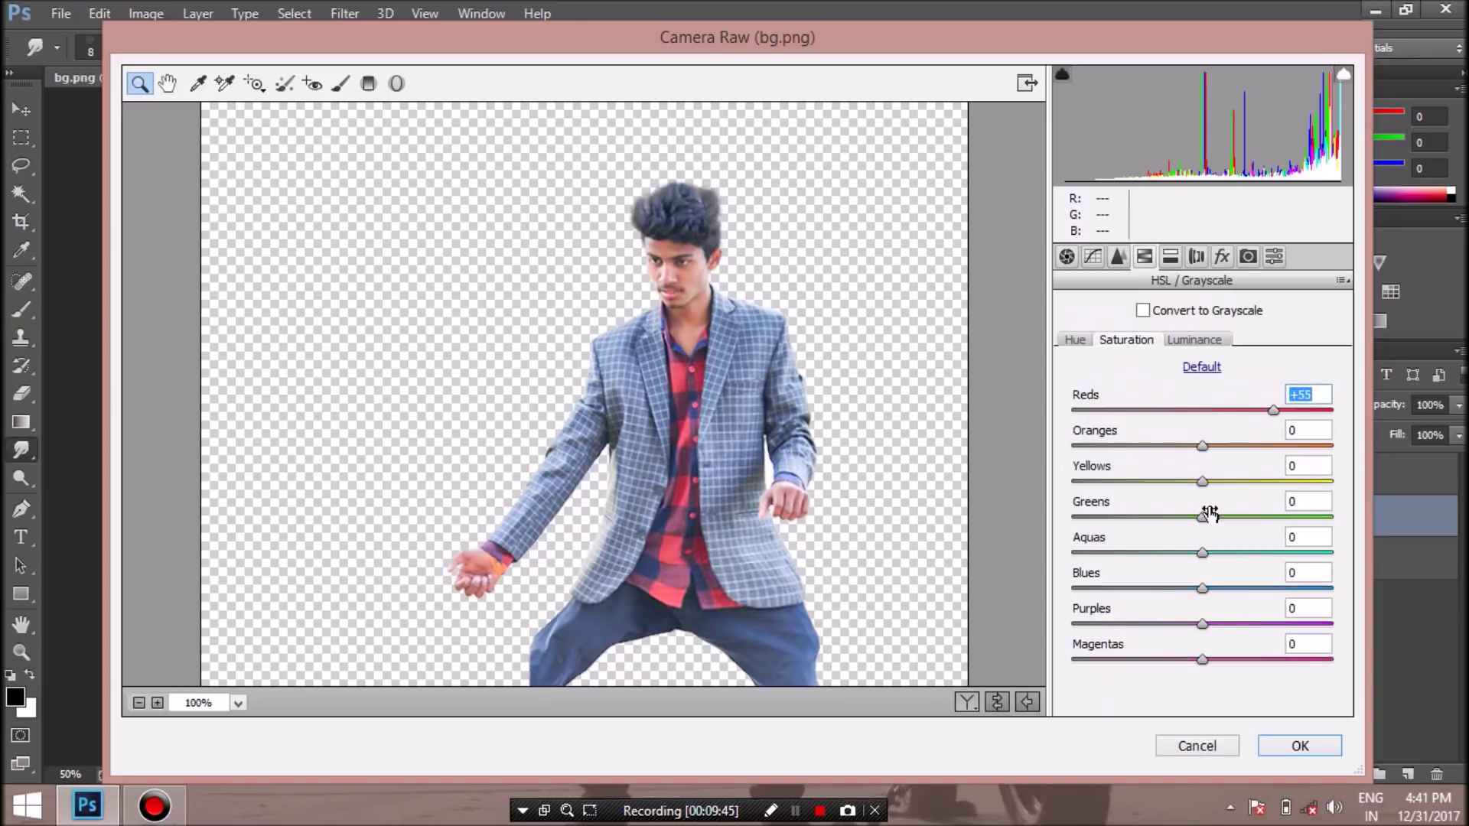
{"action": "left_click", "coordinate": [1239, 410]}
{"action": "left_click_drag", "start_coordinate": [1237, 413], "coordinate": [1205, 413]}
{"action": "key", "text": "ctrl+alt+shift+l"}
{"action": "left_click_drag", "start_coordinate": [1203, 449], "coordinate": [1205, 452]}
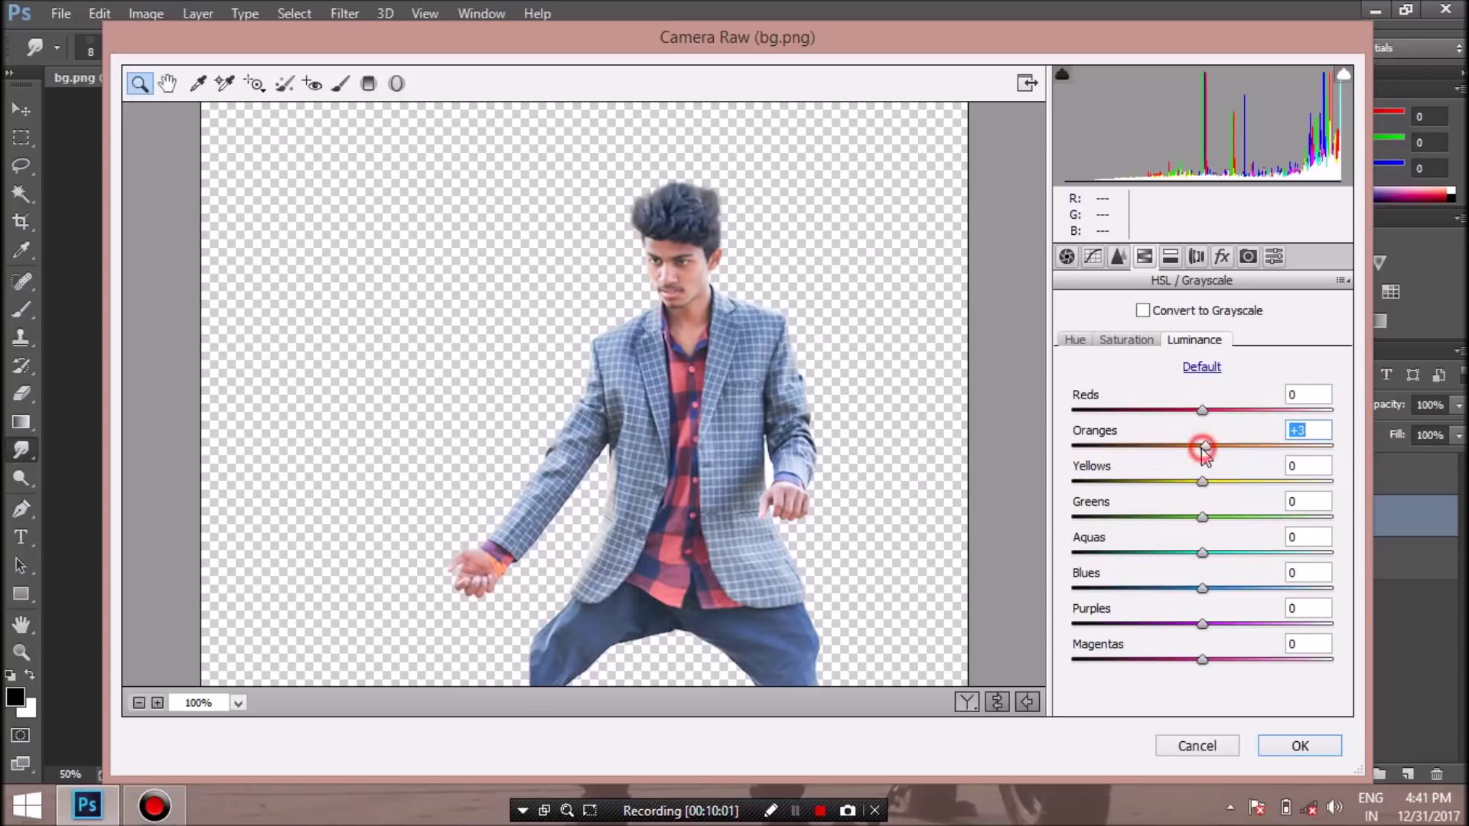
{"action": "left_click", "coordinate": [1126, 339]}
{"action": "left_click_drag", "start_coordinate": [1202, 588], "coordinate": [1248, 589]}
{"action": "left_click", "coordinate": [1297, 744]}
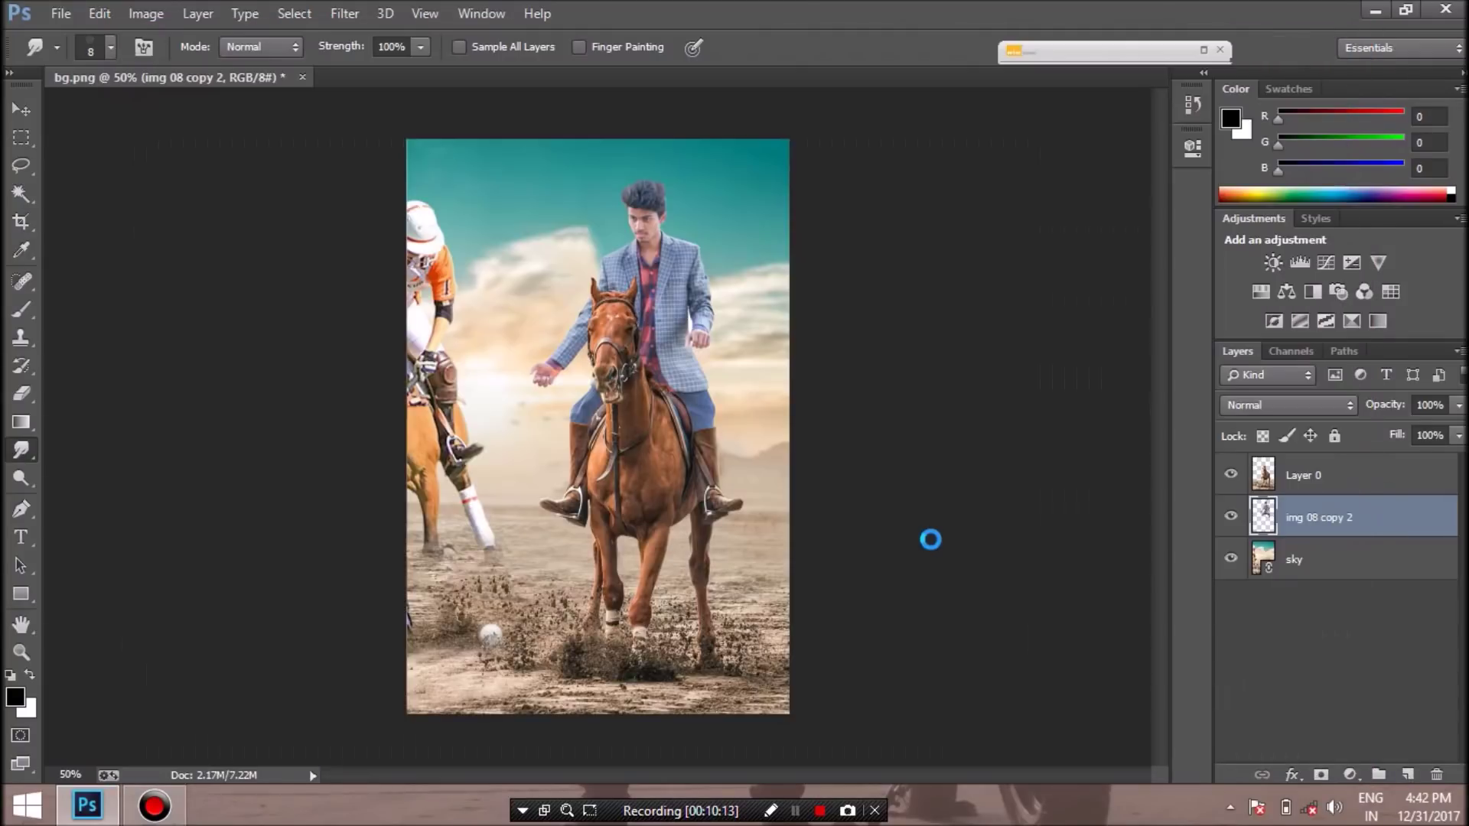
Duplicate img 08 copy 2 as a new layer named img 08 copy 3
{"action": "left_click", "coordinate": [1230, 517]}
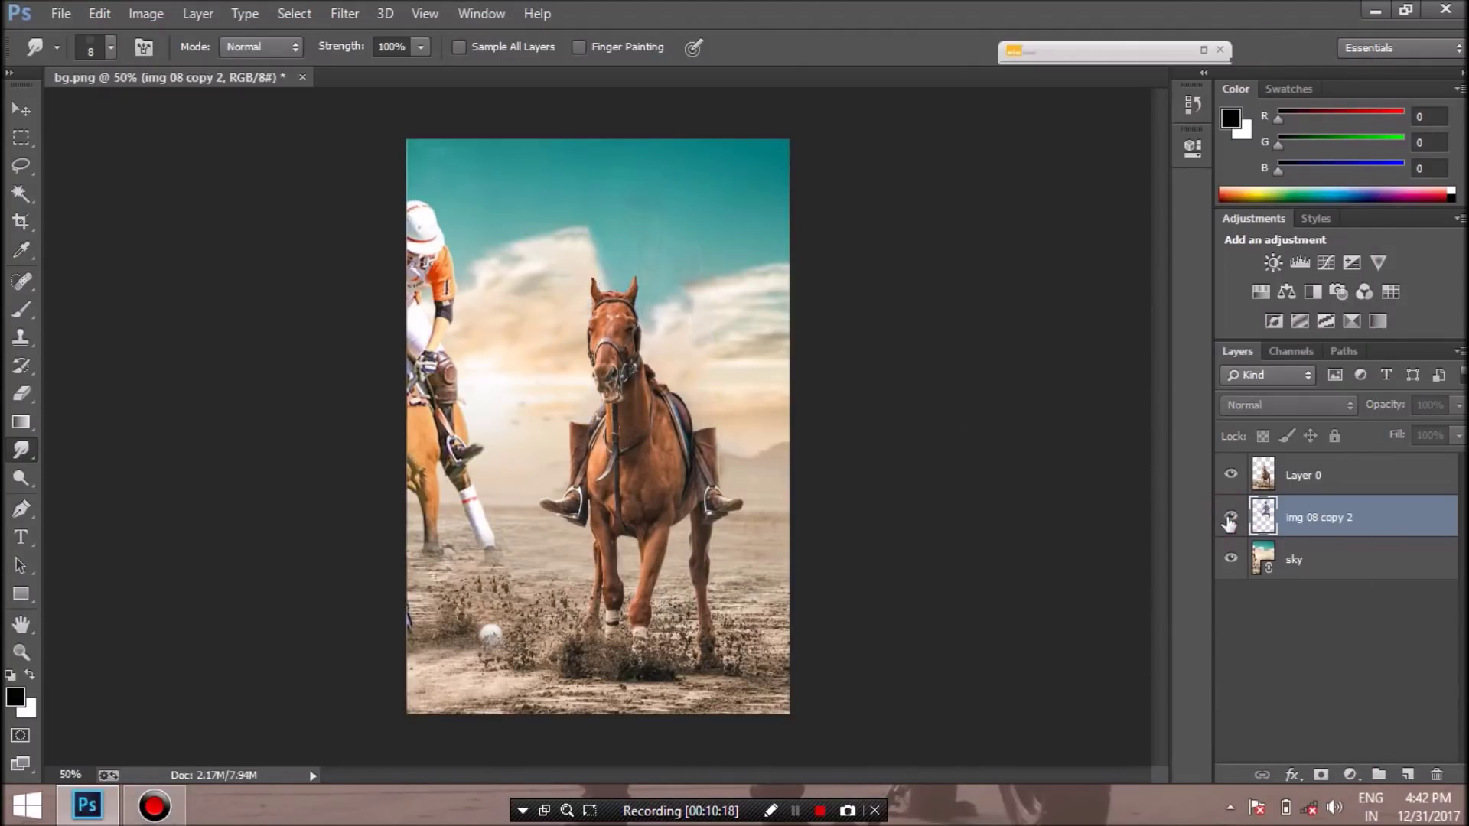
{"action": "right_click", "coordinate": [1289, 511]}
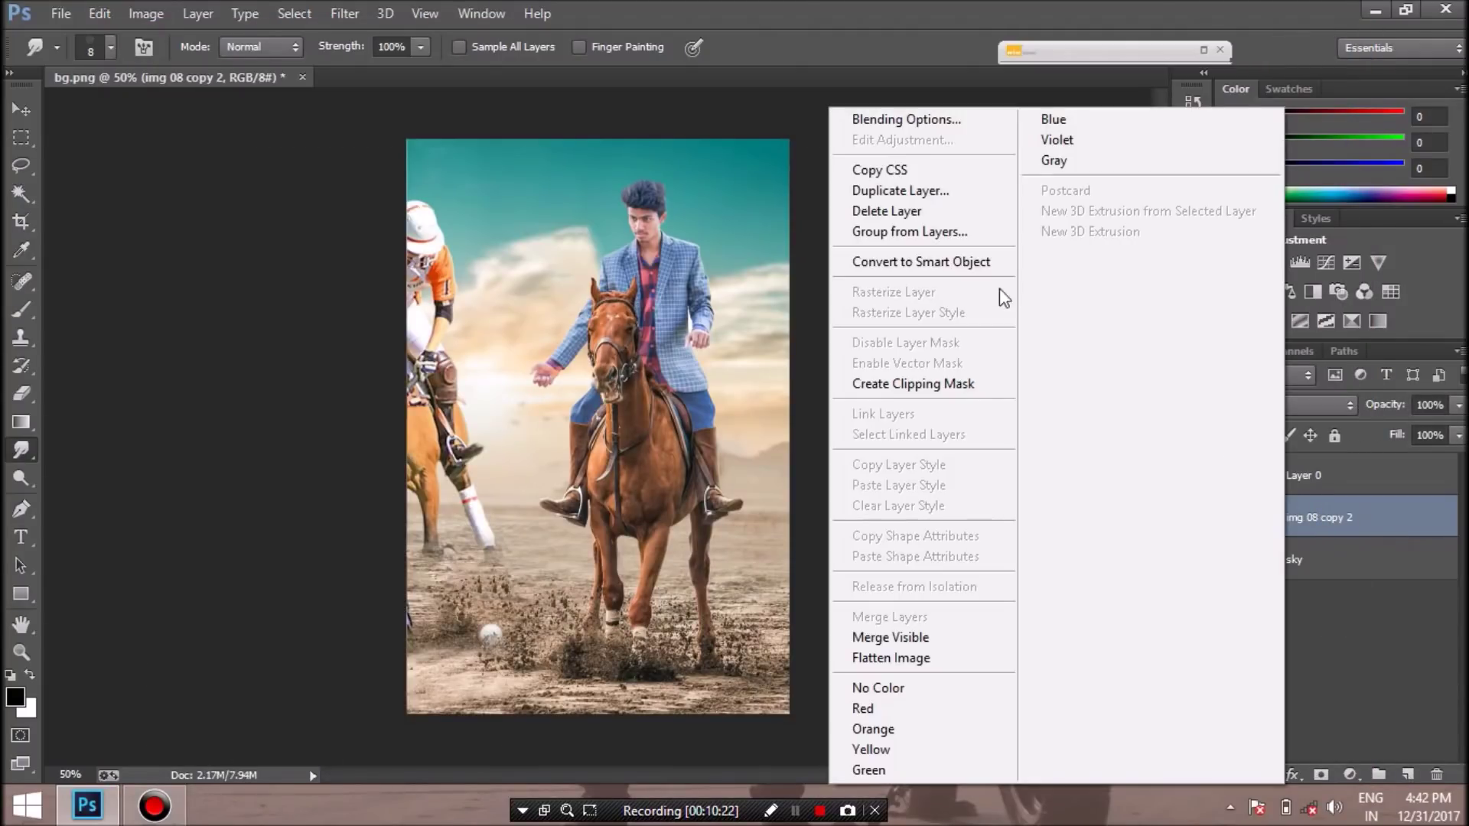
{"action": "left_click", "coordinate": [951, 191]}
{"action": "key", "text": "Return"}
Apply a Camera Raw filter to the copy with Reds saturation +77 and stronger Blues saturation
{"action": "left_click", "coordinate": [337, 11]}
{"action": "left_click", "coordinate": [416, 138]}
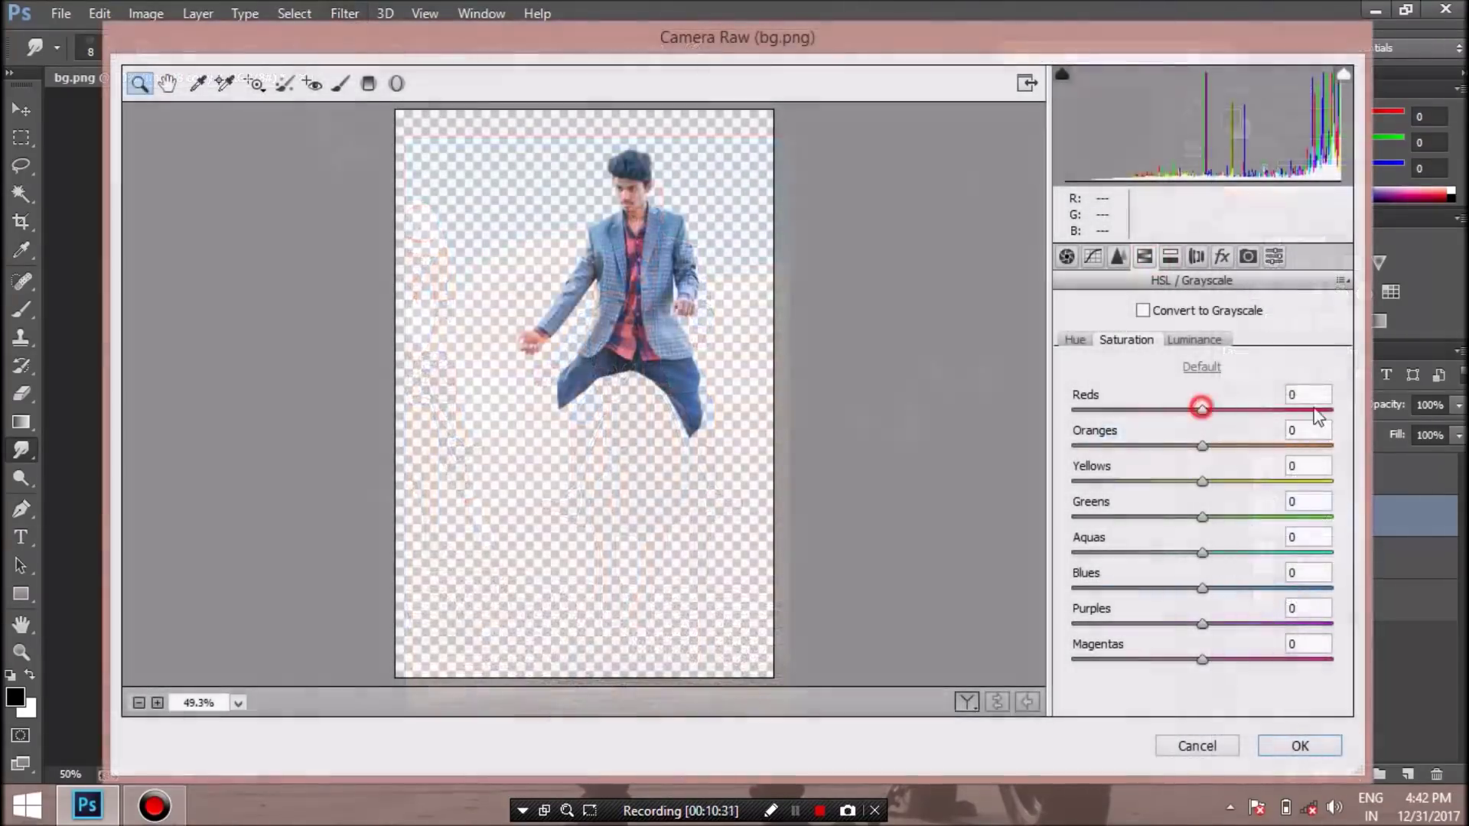
{"action": "left_click_drag", "start_coordinate": [1201, 410], "coordinate": [1331, 410]}
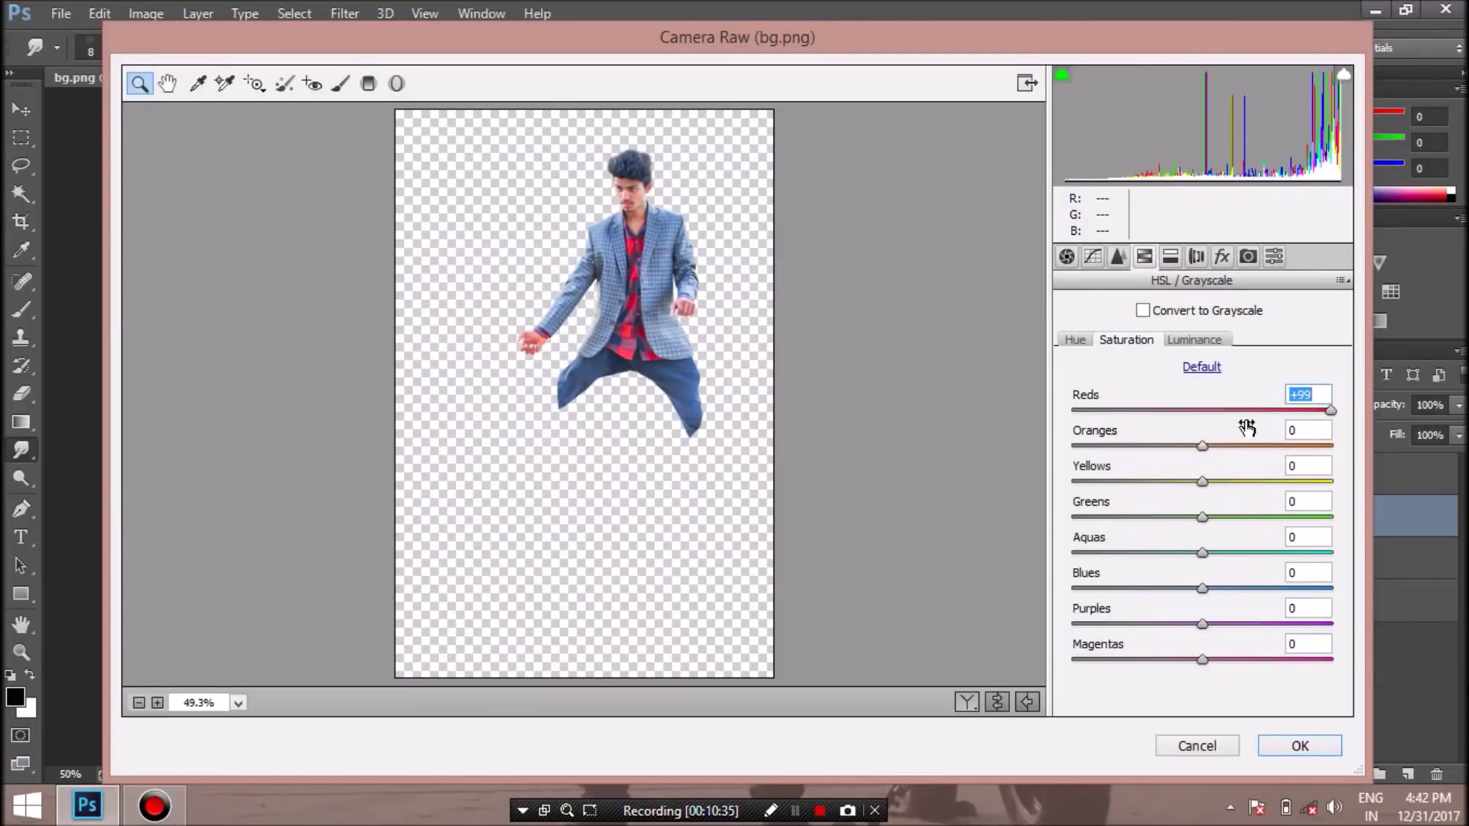
{"action": "left_click", "coordinate": [1303, 413]}
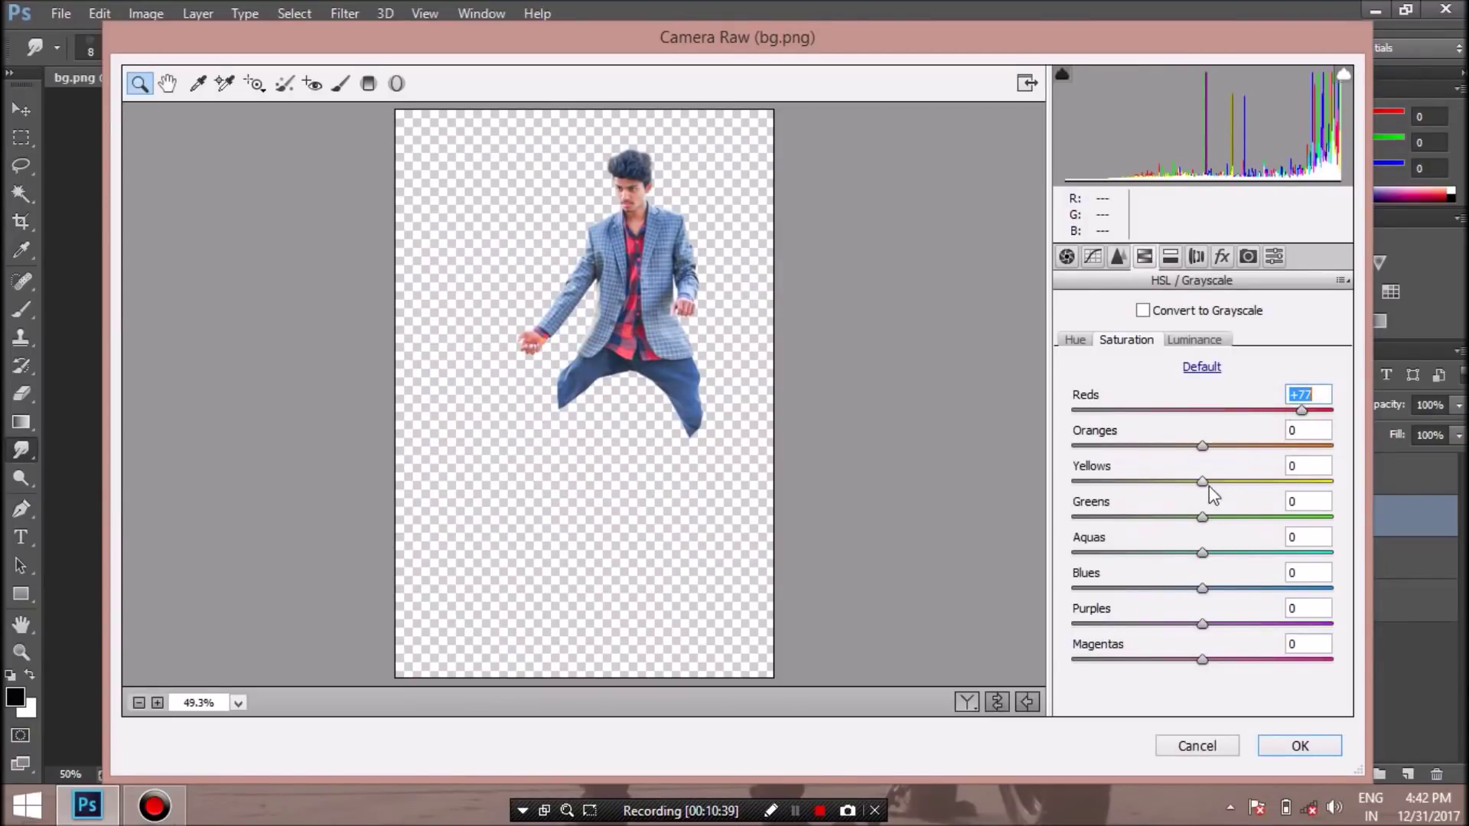
{"action": "left_click_drag", "start_coordinate": [1201, 587], "coordinate": [1244, 588]}
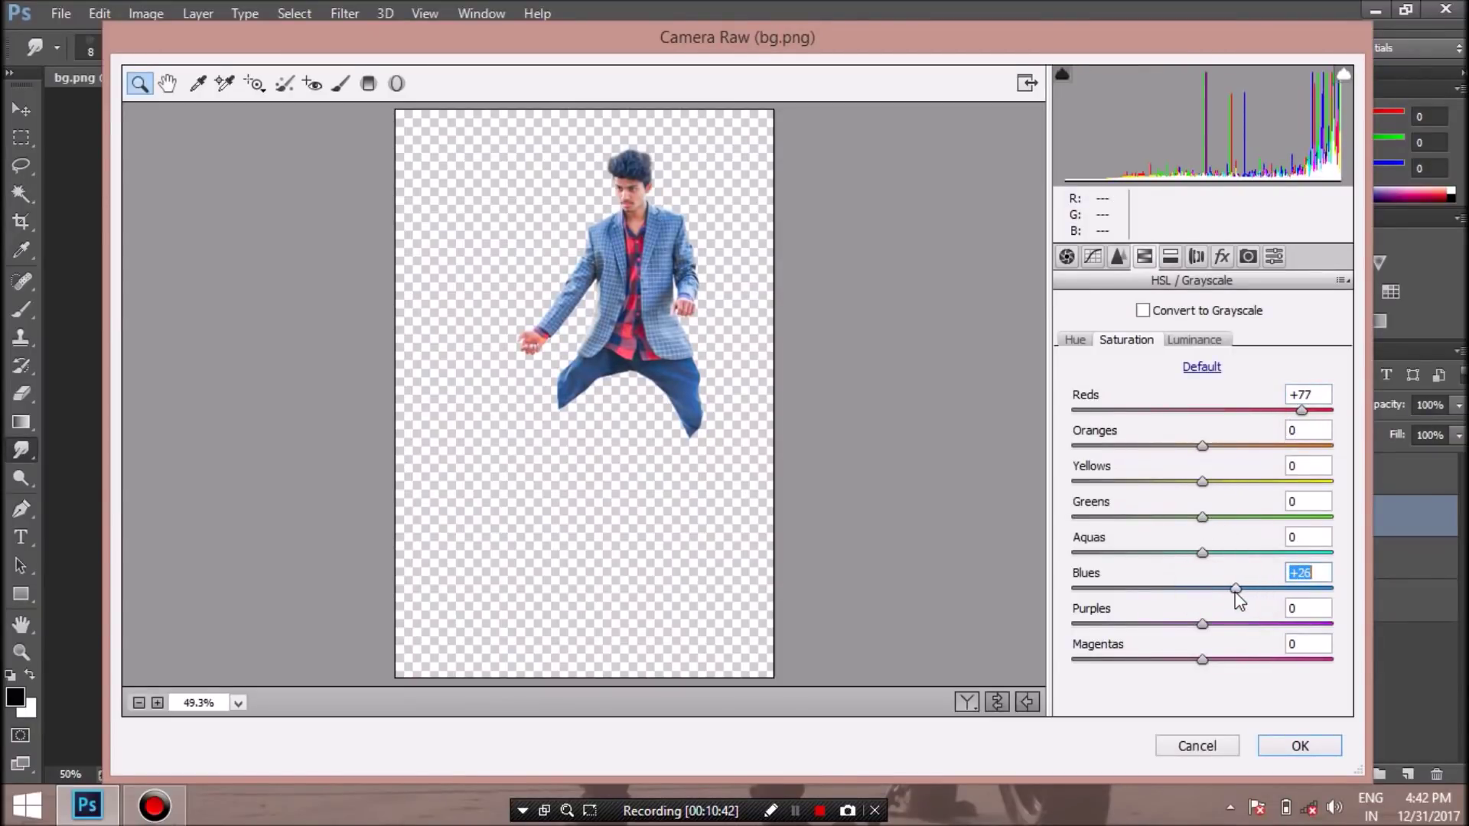
{"action": "left_click", "coordinate": [1075, 339]}
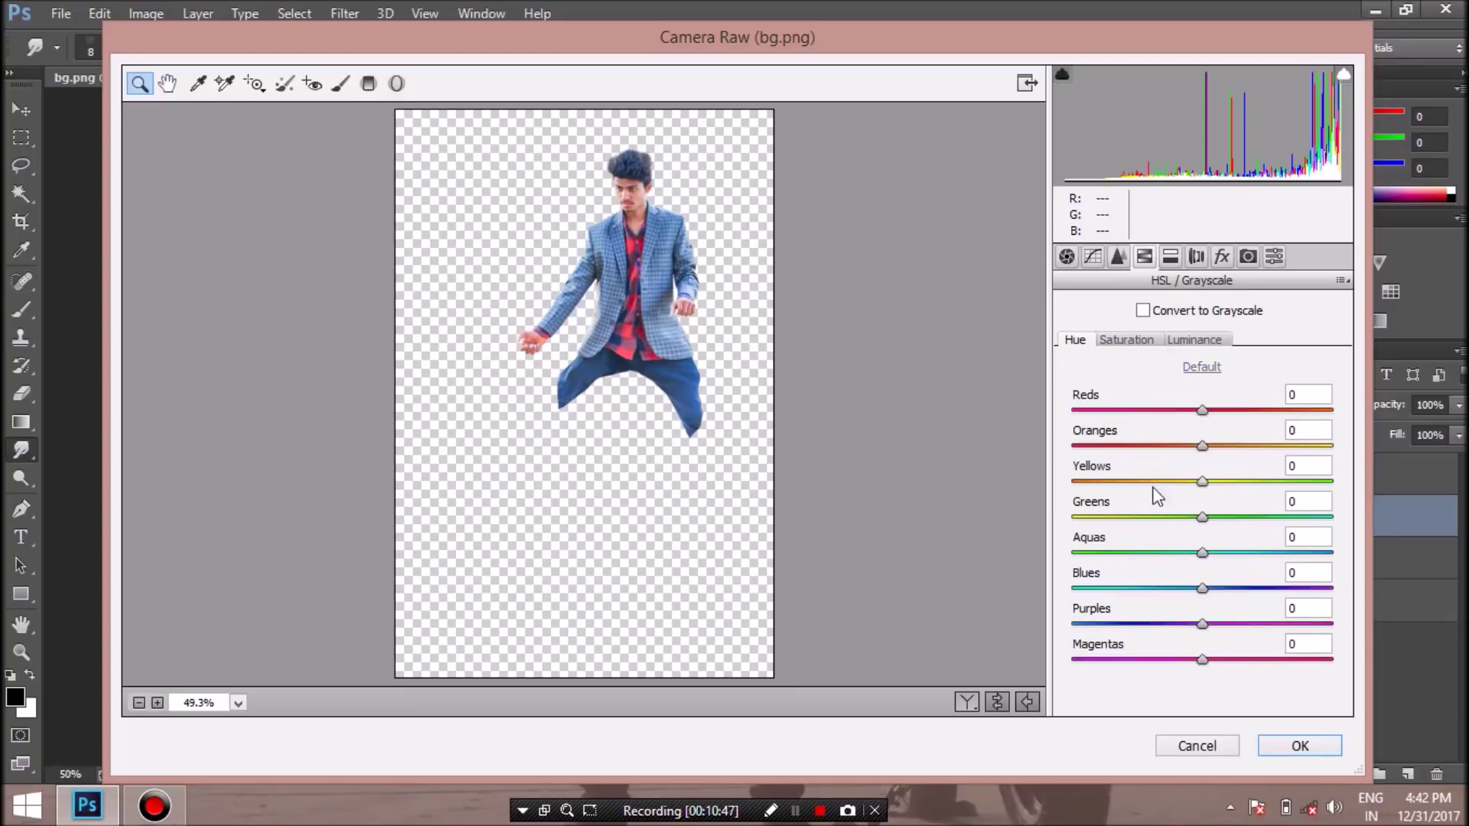
{"action": "left_click", "coordinate": [1288, 756]}
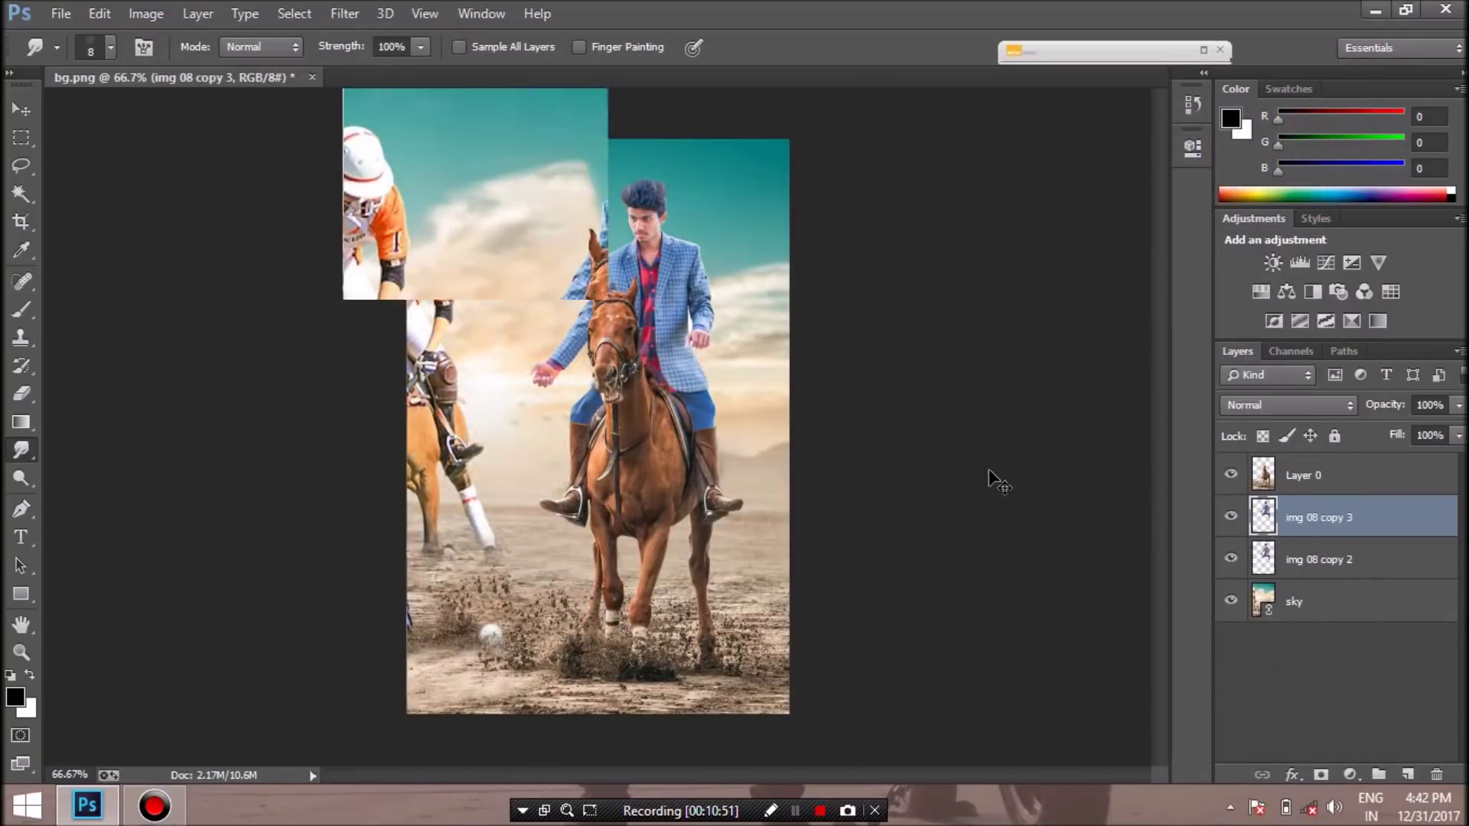
Zoom in on the man and set the Eraser brush size to 29 px
{"action": "key", "text": "ctrl+plus"}
{"action": "key", "text": "ctrl+plus"}
{"action": "key", "text": "ctrl+plus"}
{"action": "left_click_drag", "start_coordinate": [1159, 433], "coordinate": [1155, 283]}
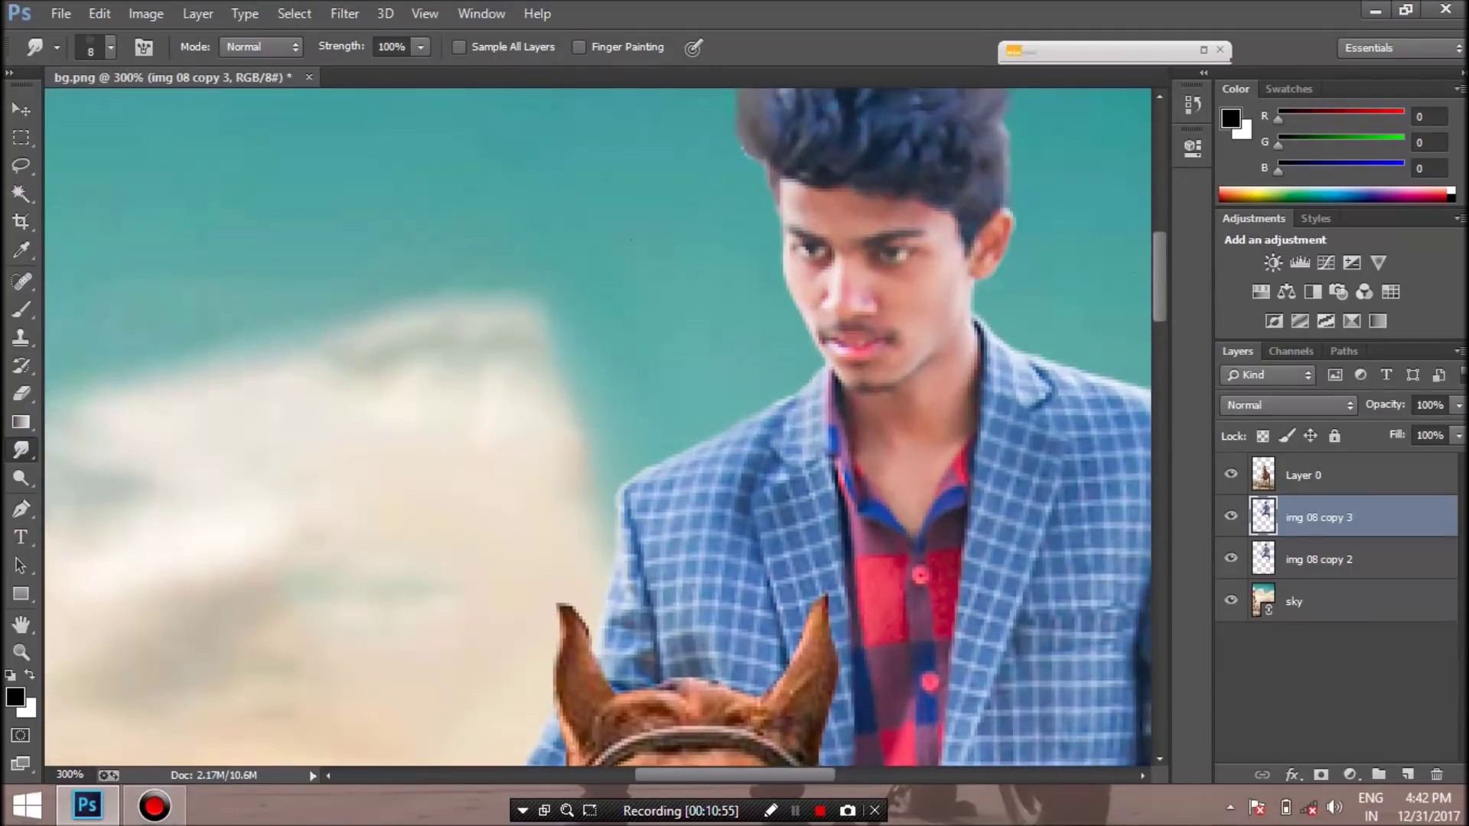
{"action": "key", "text": "e"}
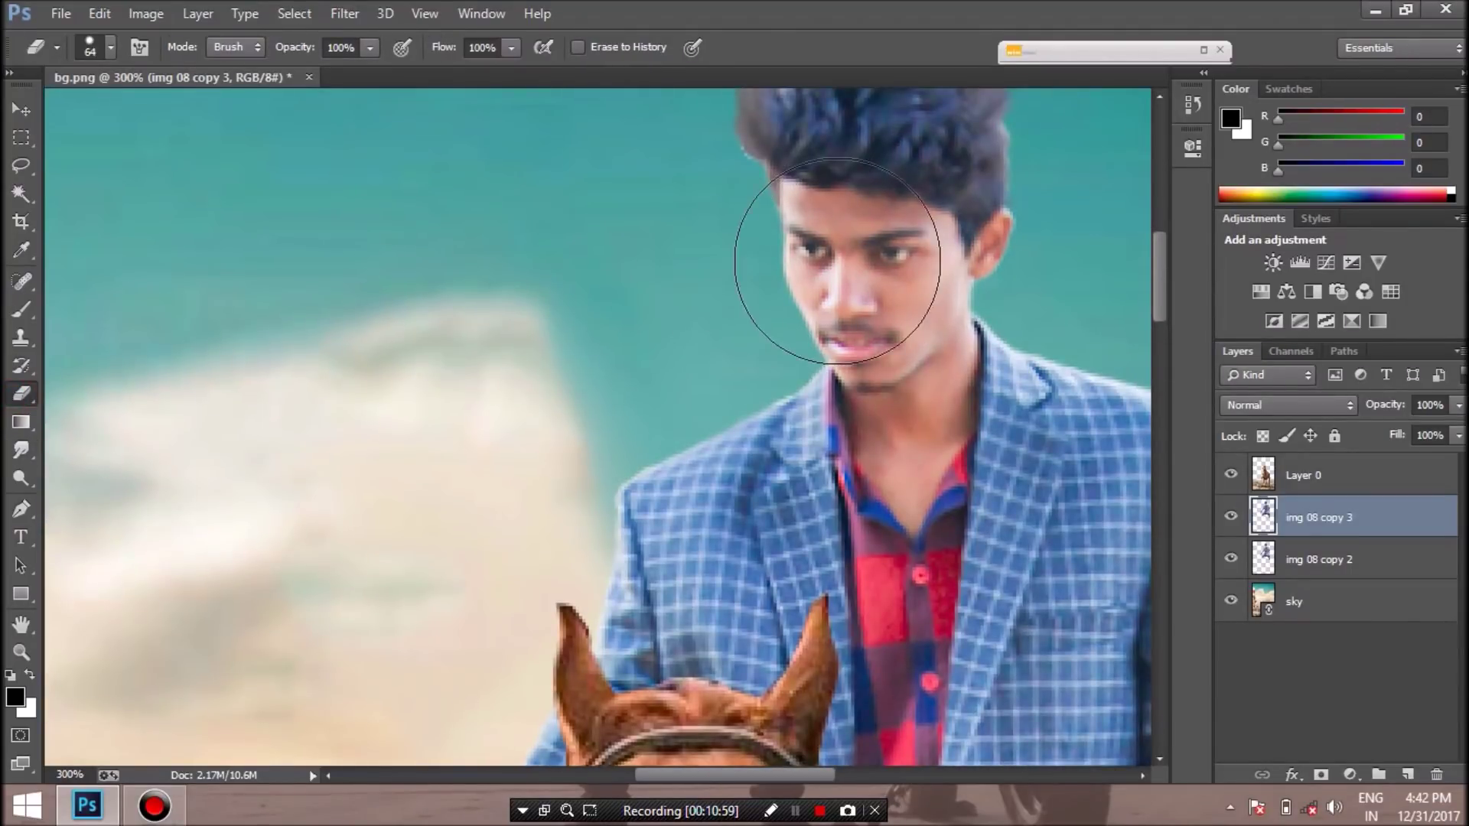
{"action": "left_click_drag", "start_coordinate": [153, 114], "coordinate": [131, 121]}
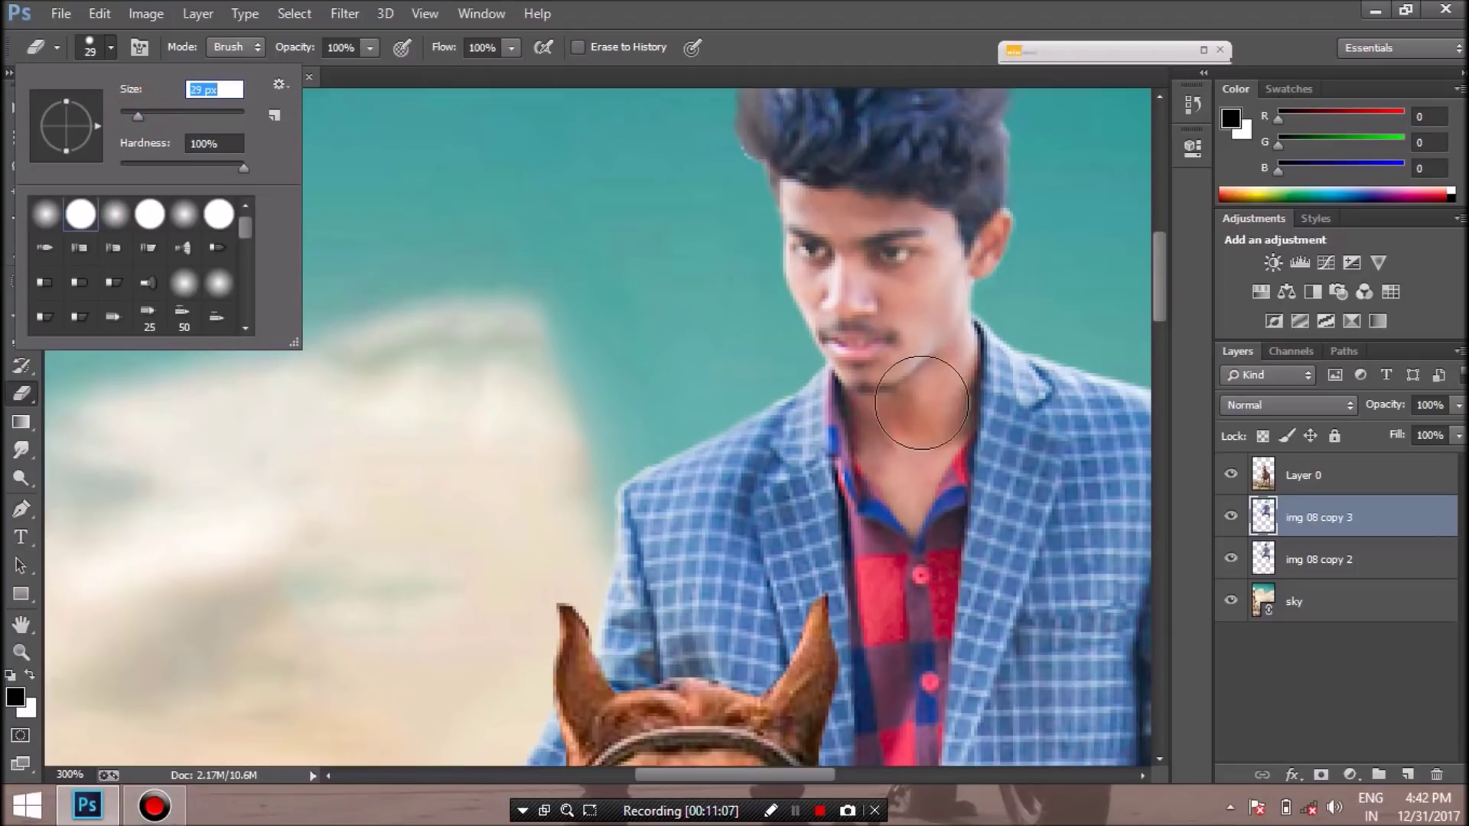
{"action": "left_click", "coordinate": [875, 291]}
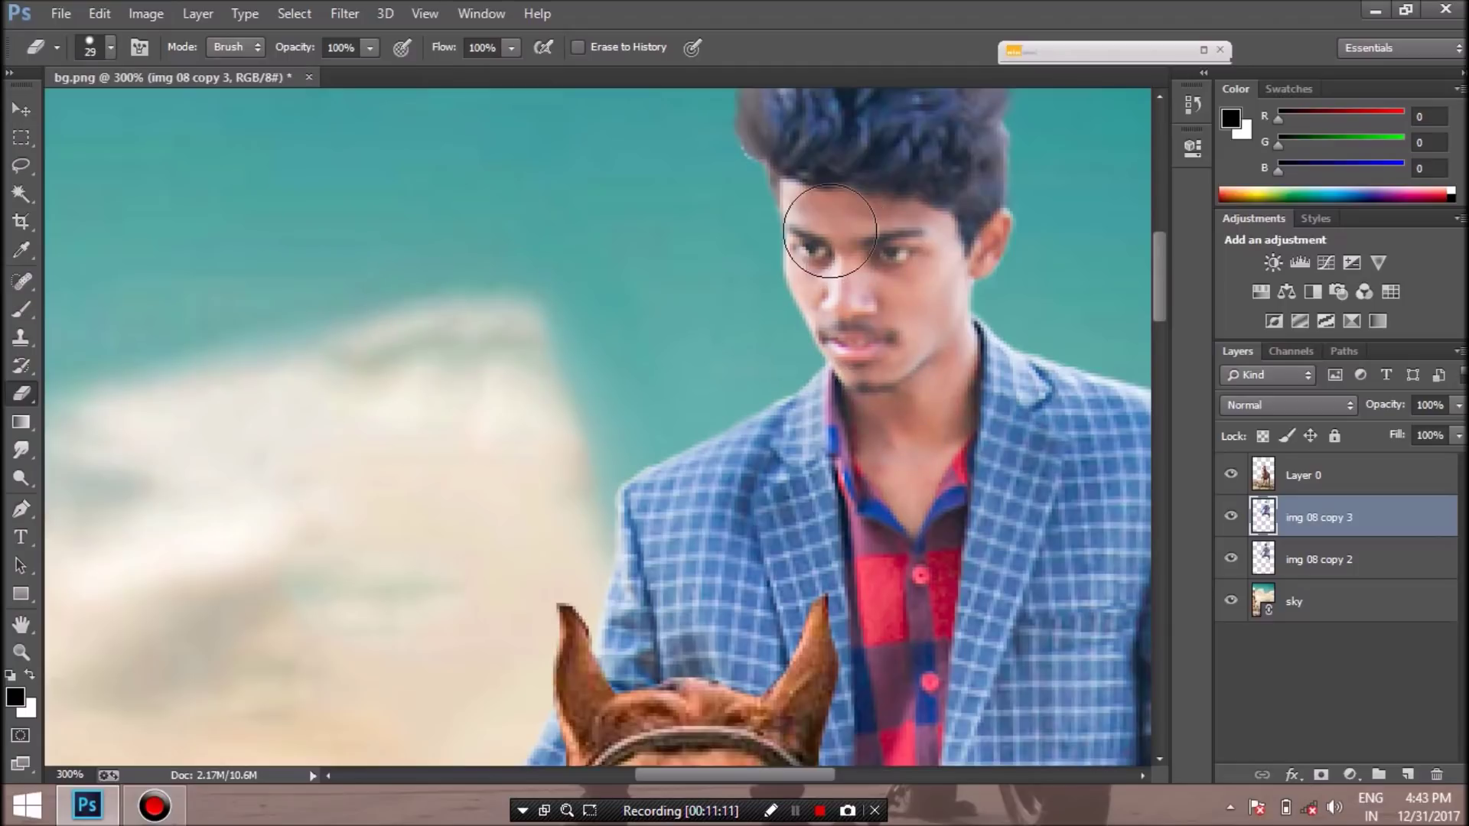
{"action": "key", "text": "ctrl+minus"}
{"action": "key", "text": "ctrl+minus"}
{"action": "key", "text": "ctrl+minus"}
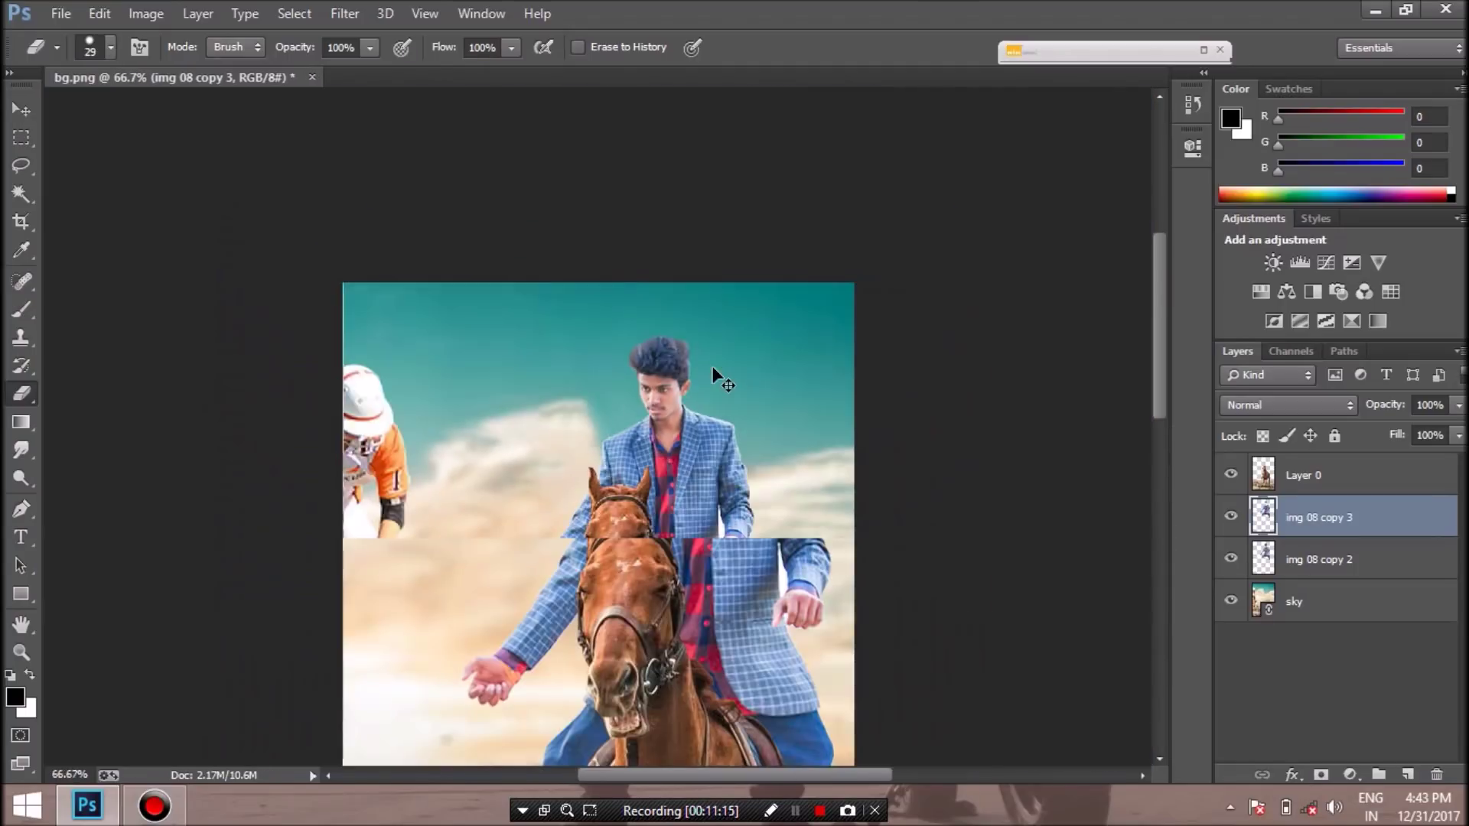
{"action": "key", "text": "ctrl+minus"}
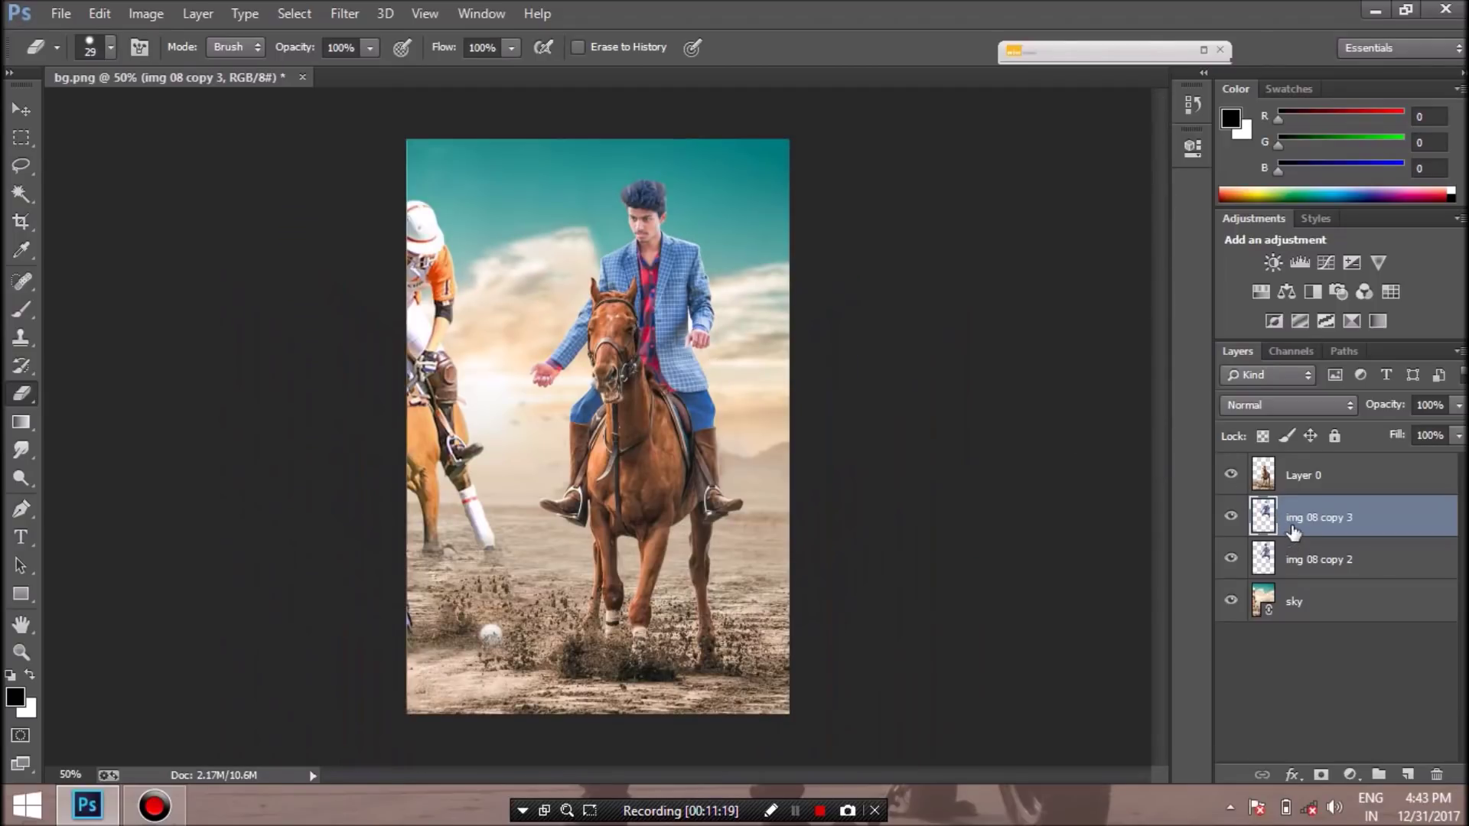
Merge img 08 copy 3 down into img 08 copy 2
{"action": "right_click", "coordinate": [1292, 530]}
{"action": "left_click", "coordinate": [566, 195]}
{"action": "right_click", "coordinate": [1305, 524]}
{"action": "left_click", "coordinate": [889, 621]}
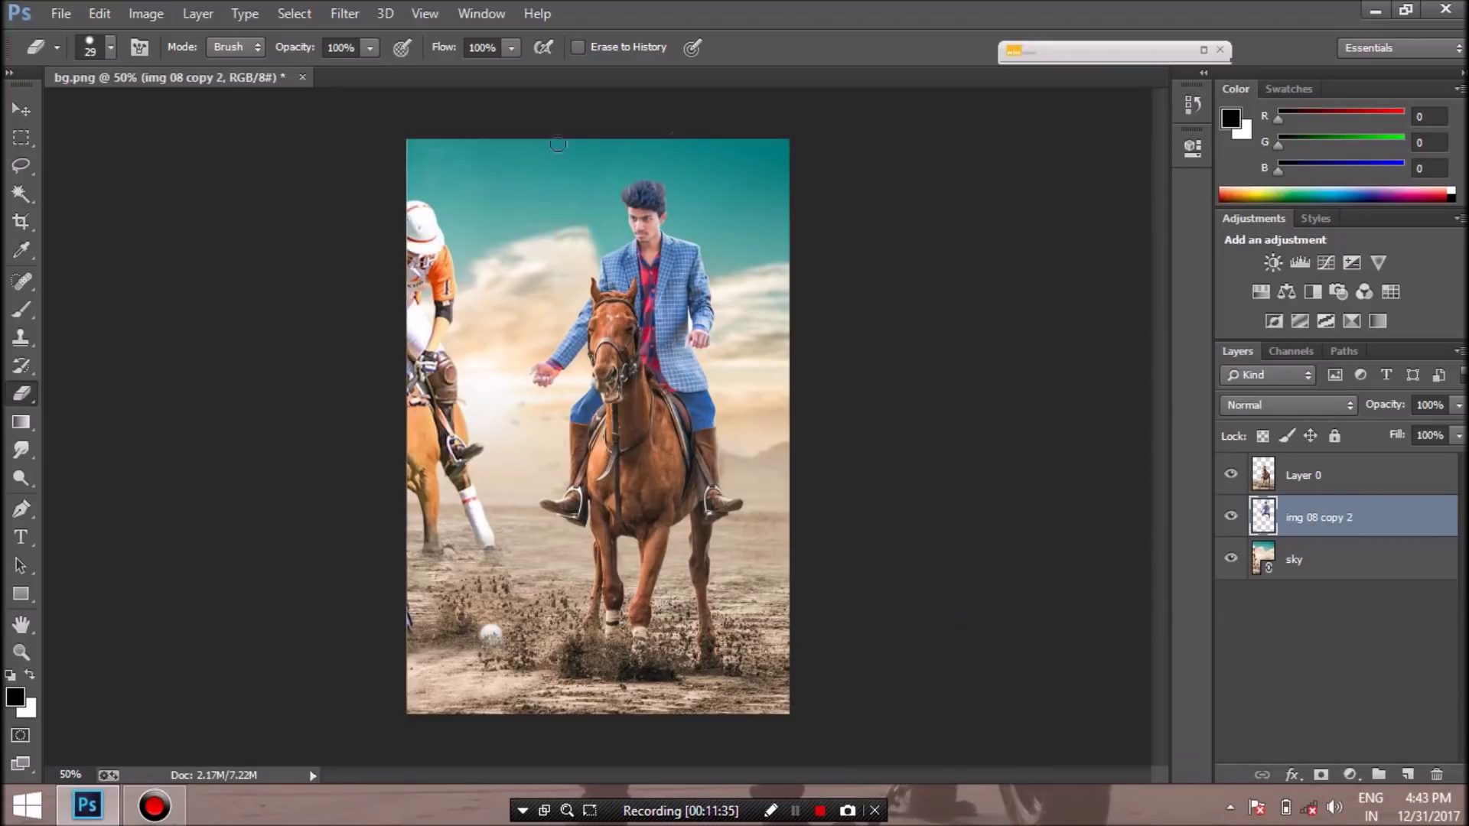
Zoom in and paint over the boot's red top fringe with a 17 px brush
{"action": "scroll", "coordinate": [188, 314], "scroll_direction": "up", "scroll_amount": 1}
{"action": "scroll", "coordinate": [188, 314], "scroll_direction": "up", "scroll_amount": 1}
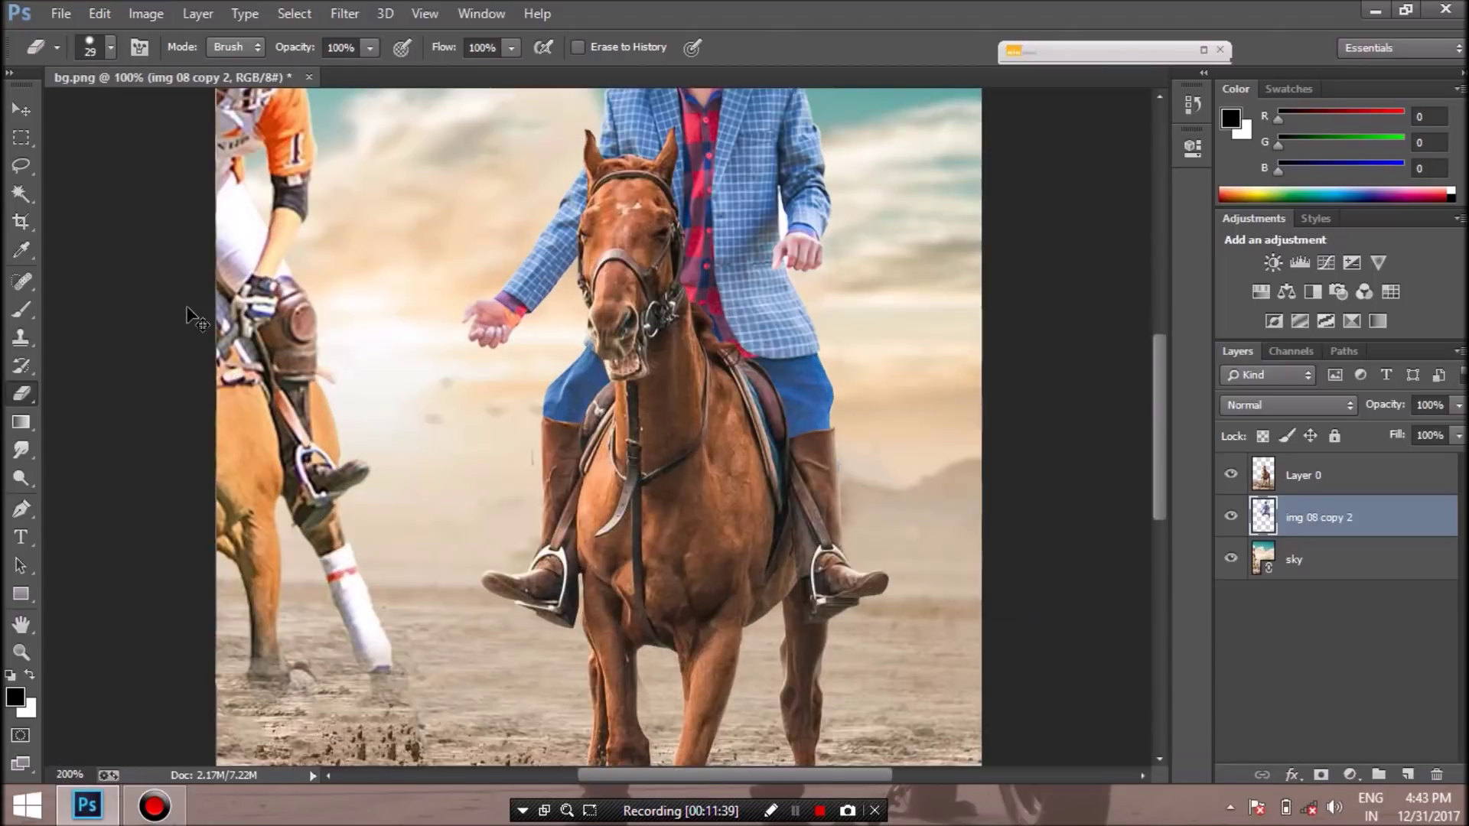
{"action": "scroll", "coordinate": [187, 310], "scroll_direction": "up", "scroll_amount": 2}
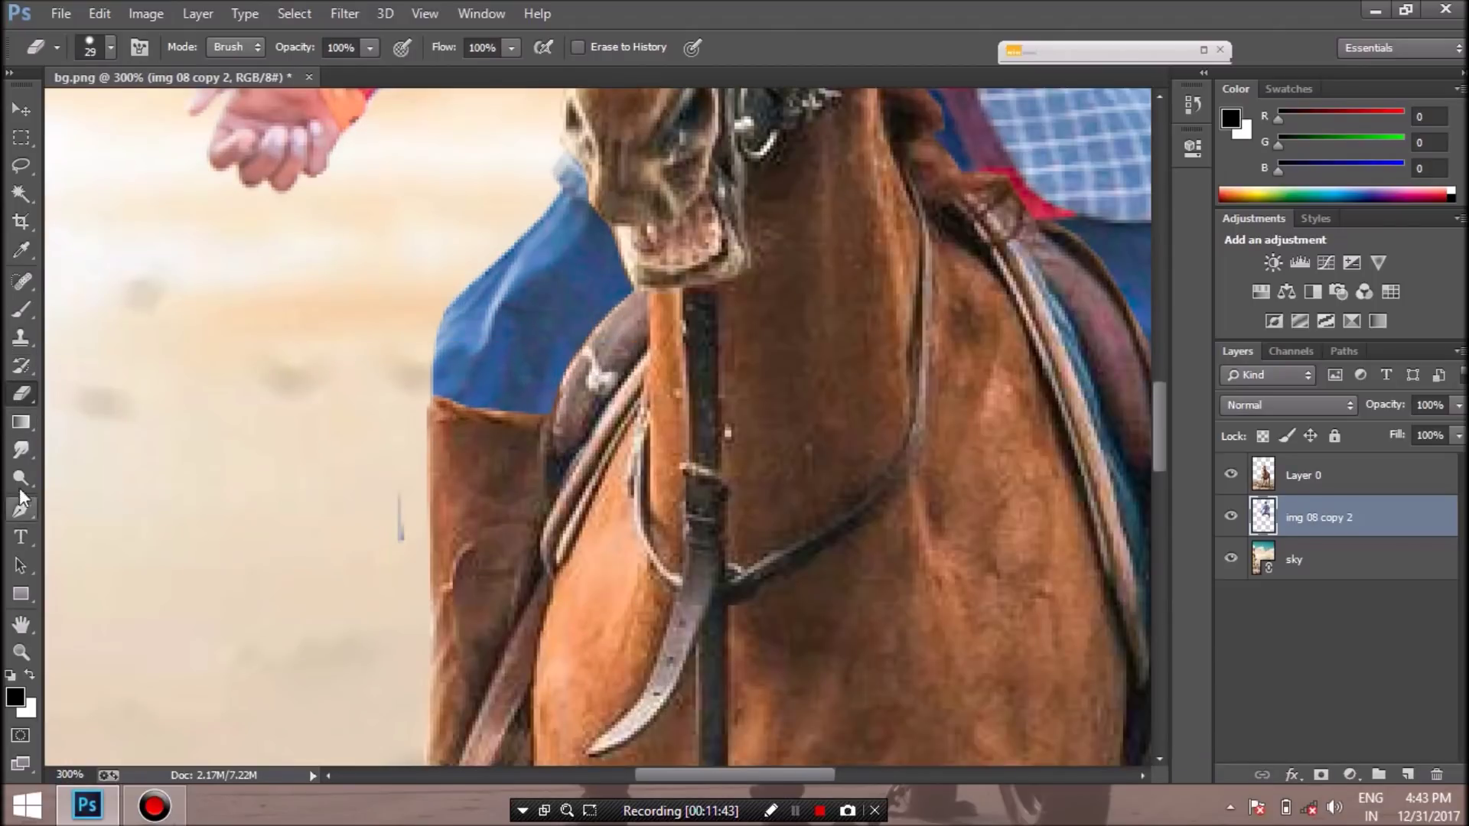
{"action": "key", "text": "b"}
{"action": "right_click", "coordinate": [117, 123]}
{"action": "type", "text": "17"}
{"action": "key", "text": "Return"}
{"action": "left_click_drag", "start_coordinate": [469, 411], "coordinate": [553, 415]}
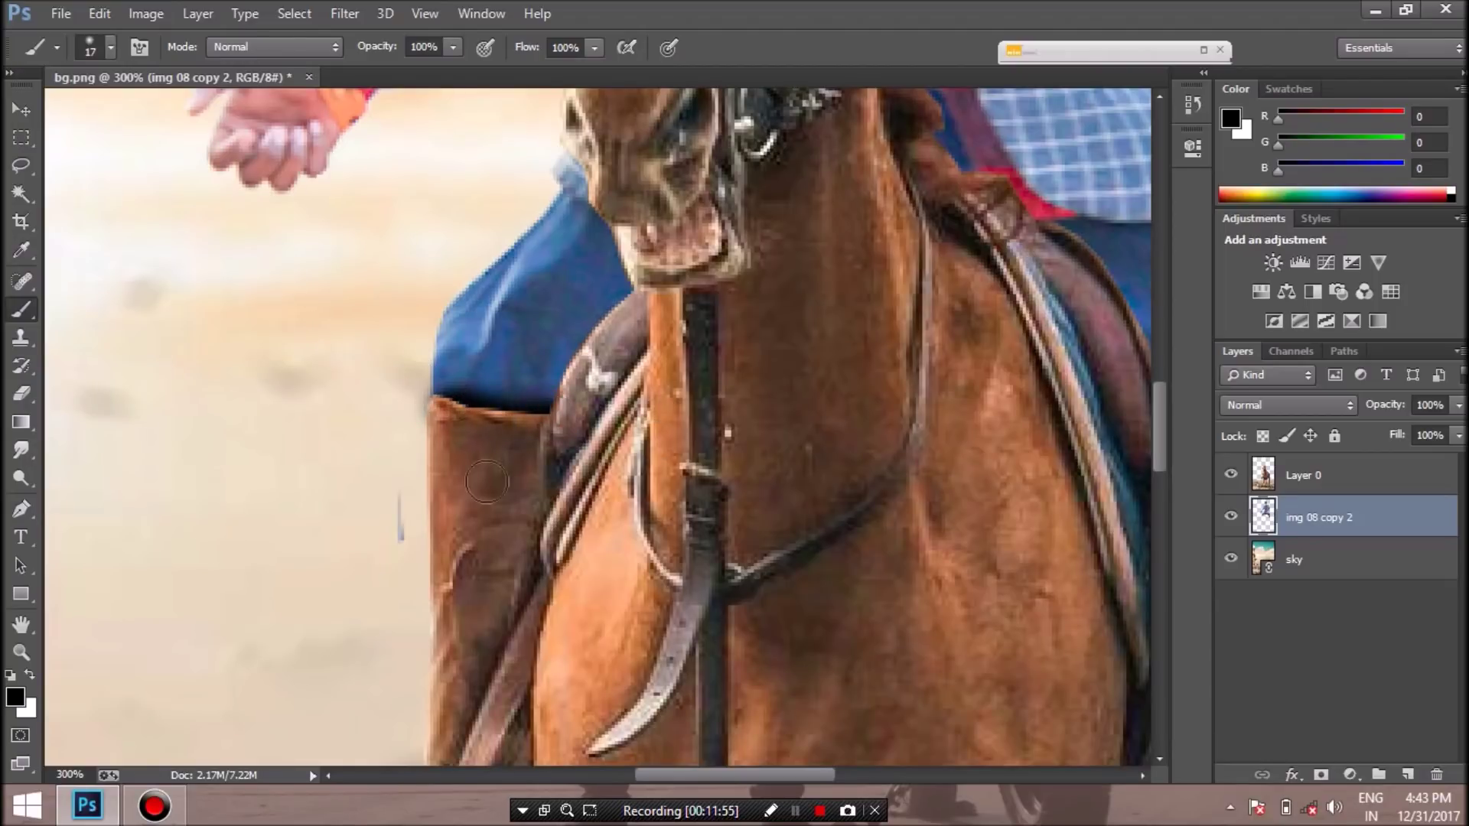
Open Gaussian Blur and cancel it, then duplicate the layer and merge it down
{"action": "left_click", "coordinate": [344, 13]}
{"action": "mouse_move", "coordinate": [356, 251]}
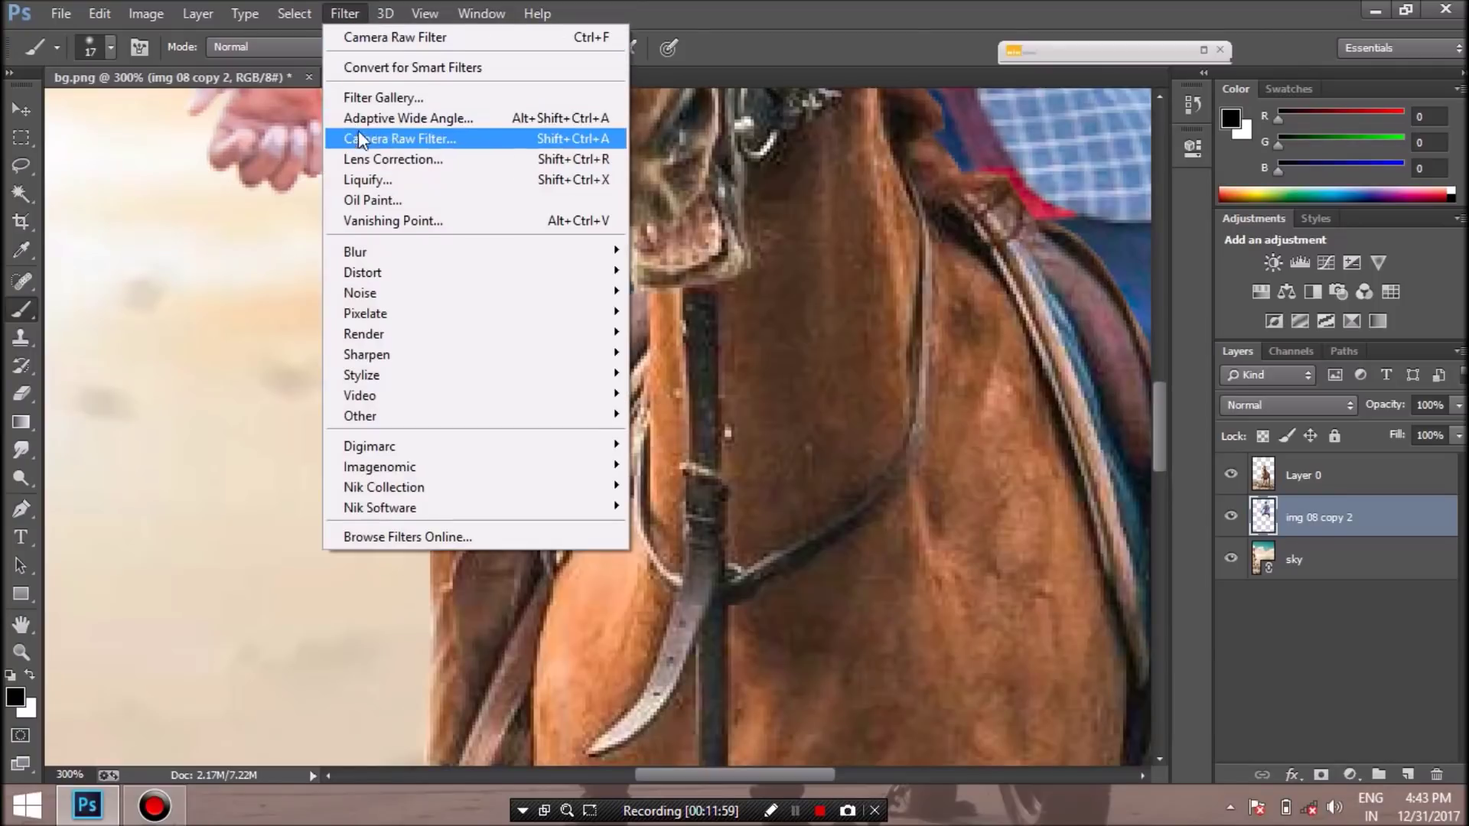
{"action": "left_click", "coordinate": [681, 408]}
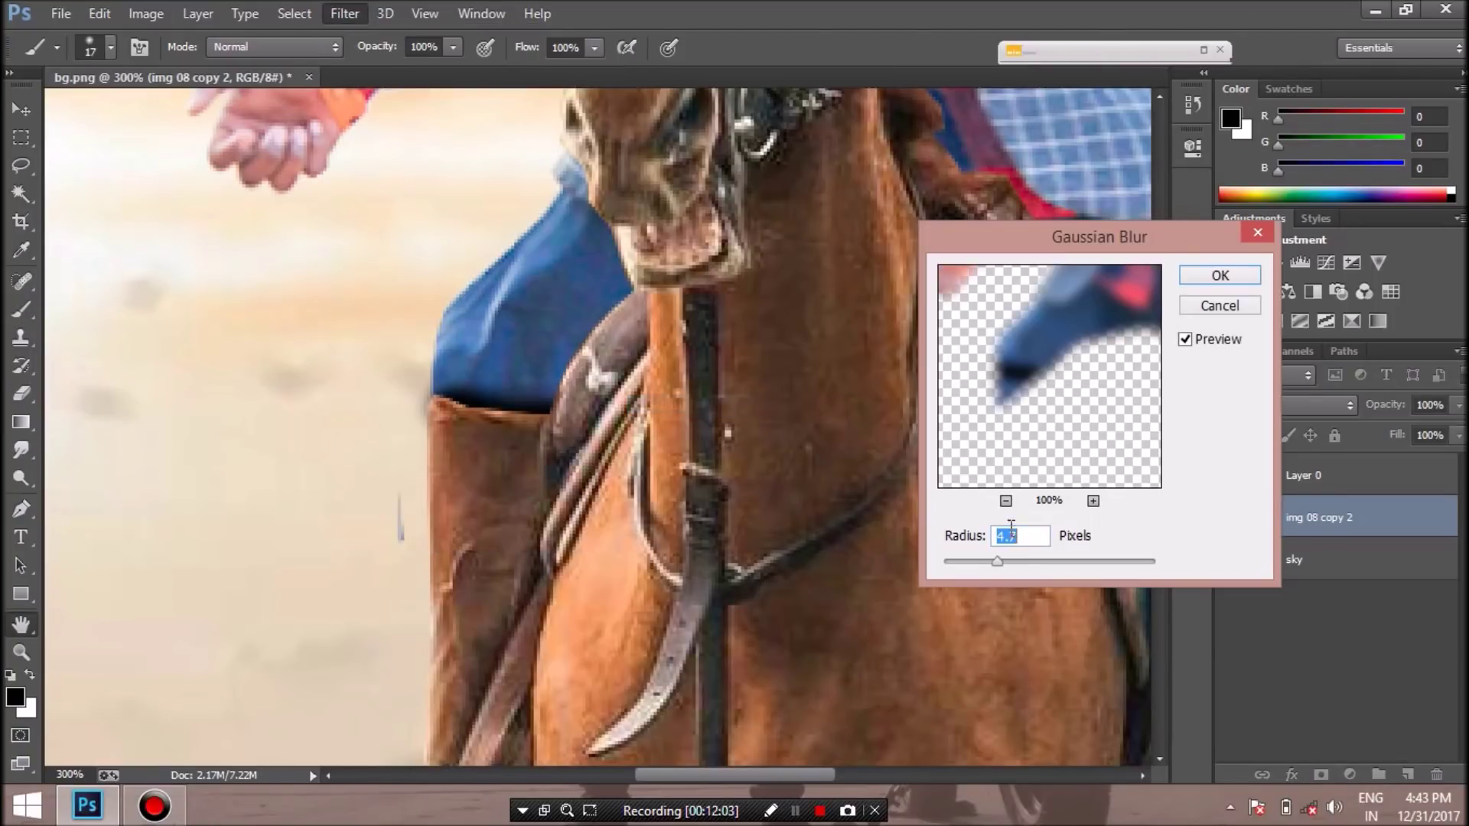
{"action": "left_click", "coordinate": [1200, 310]}
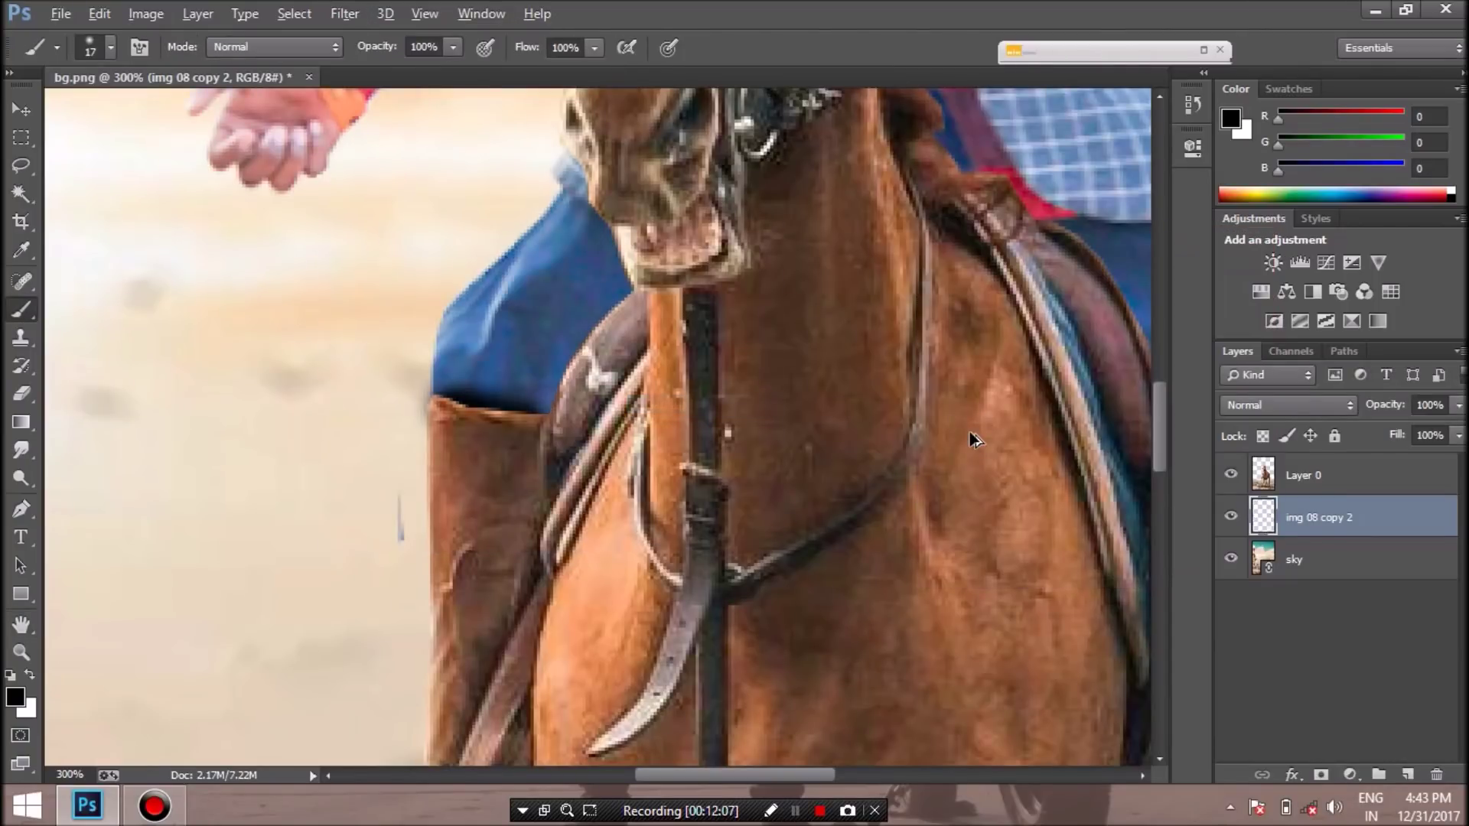
{"action": "key", "text": "ctrl+j"}
{"action": "right_click", "coordinate": [1312, 517]}
{"action": "left_click", "coordinate": [1020, 612]}
On a new layer, paint a dark line along the boot top and blur it at radius 5.3
{"action": "left_click", "coordinate": [1408, 774]}
{"action": "left_click_drag", "start_coordinate": [430, 399], "coordinate": [562, 414]}
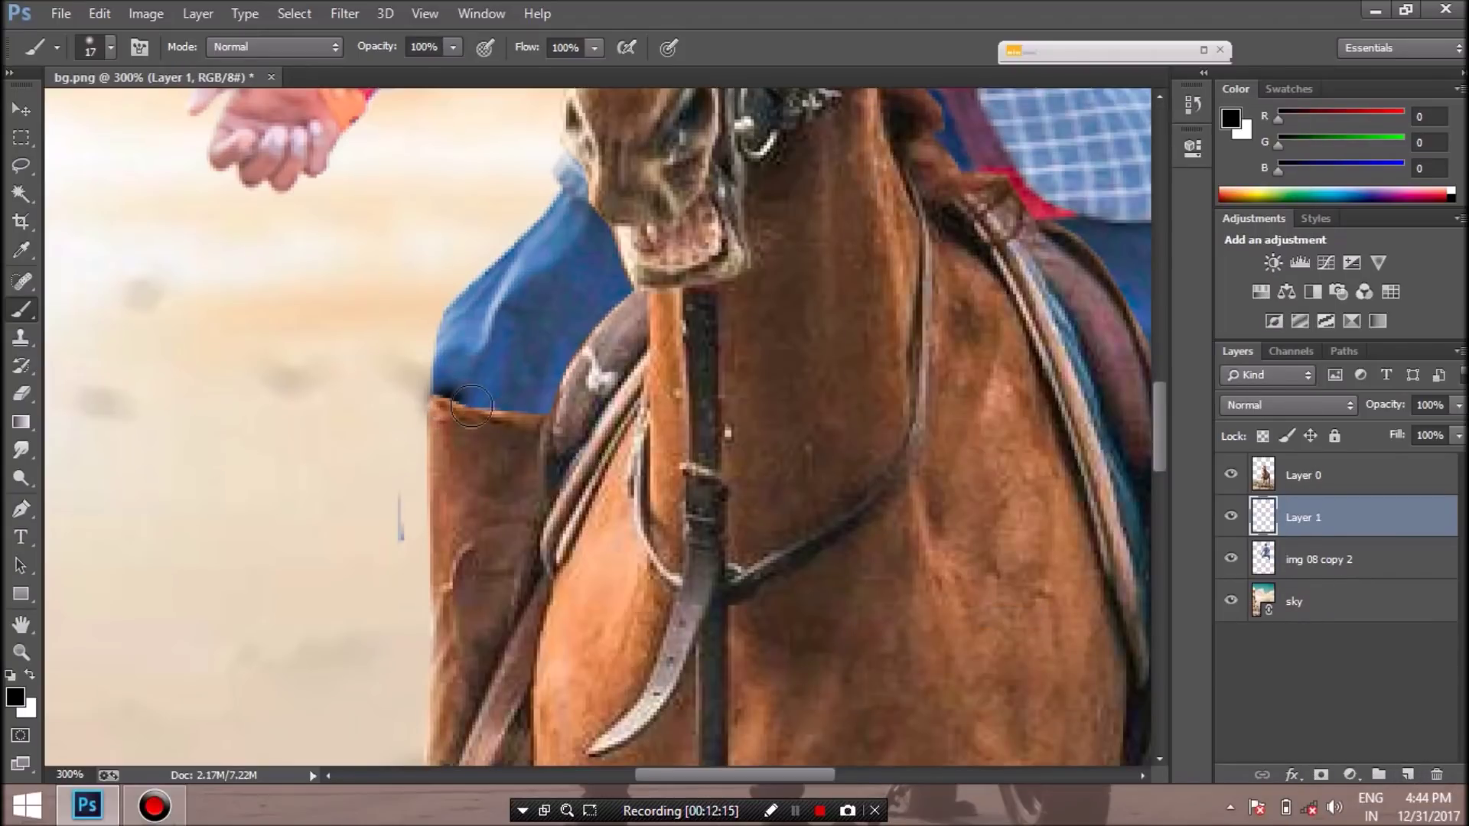
{"action": "left_click", "coordinate": [344, 13]}
{"action": "mouse_move", "coordinate": [356, 251]}
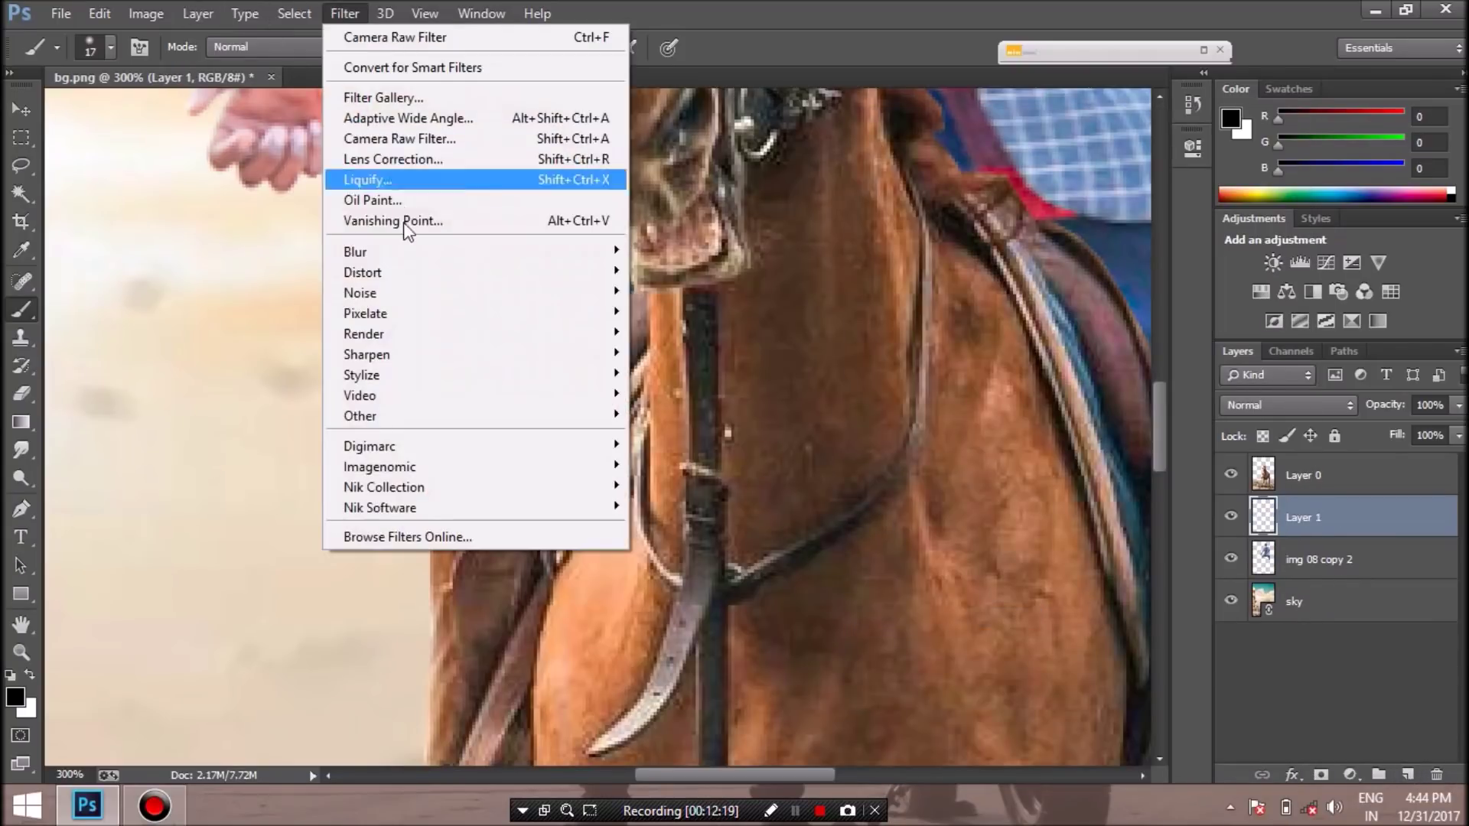
{"action": "left_click", "coordinate": [708, 406]}
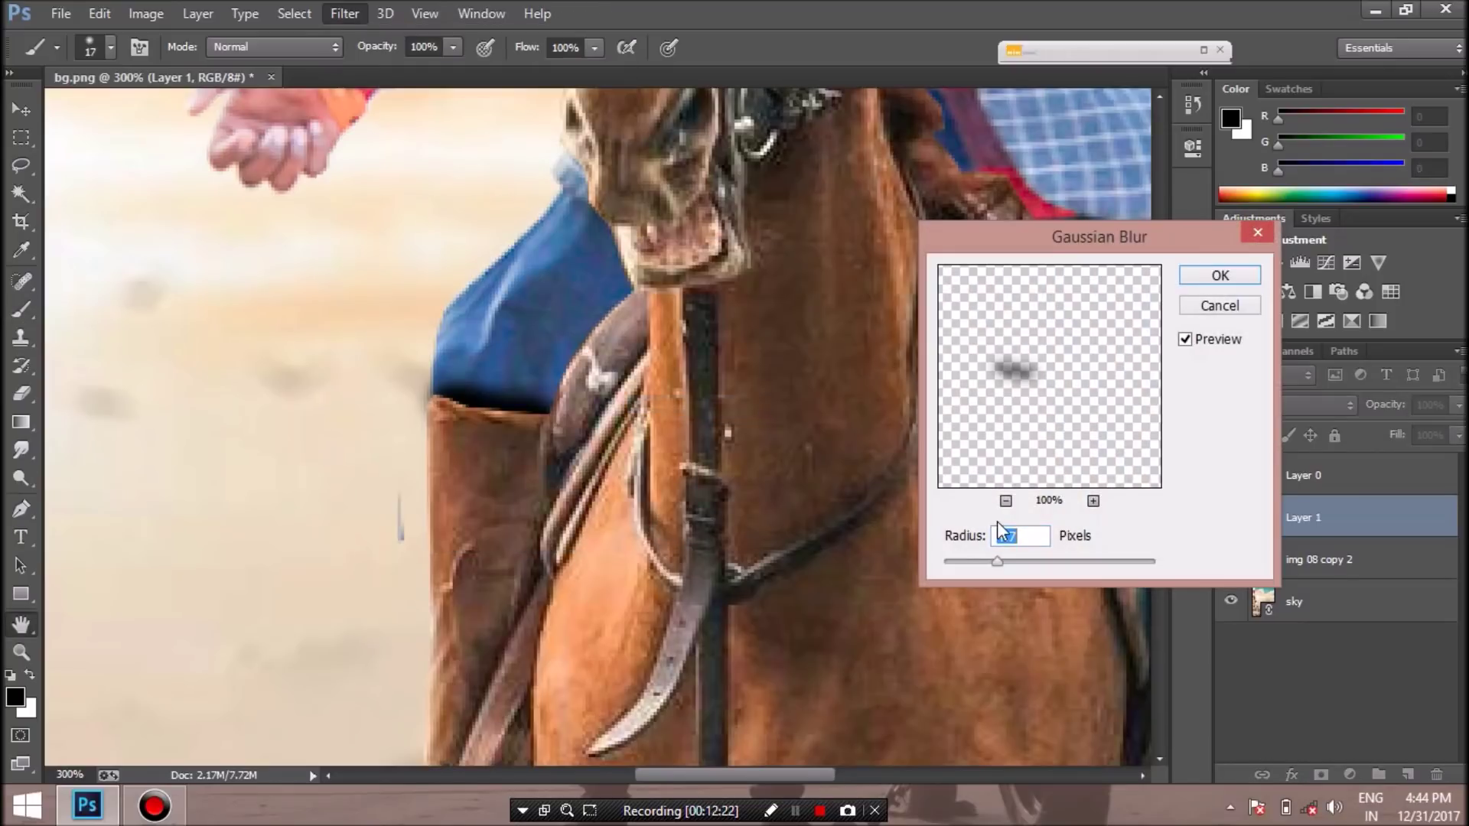
{"action": "left_click_drag", "start_coordinate": [996, 562], "coordinate": [1006, 562]}
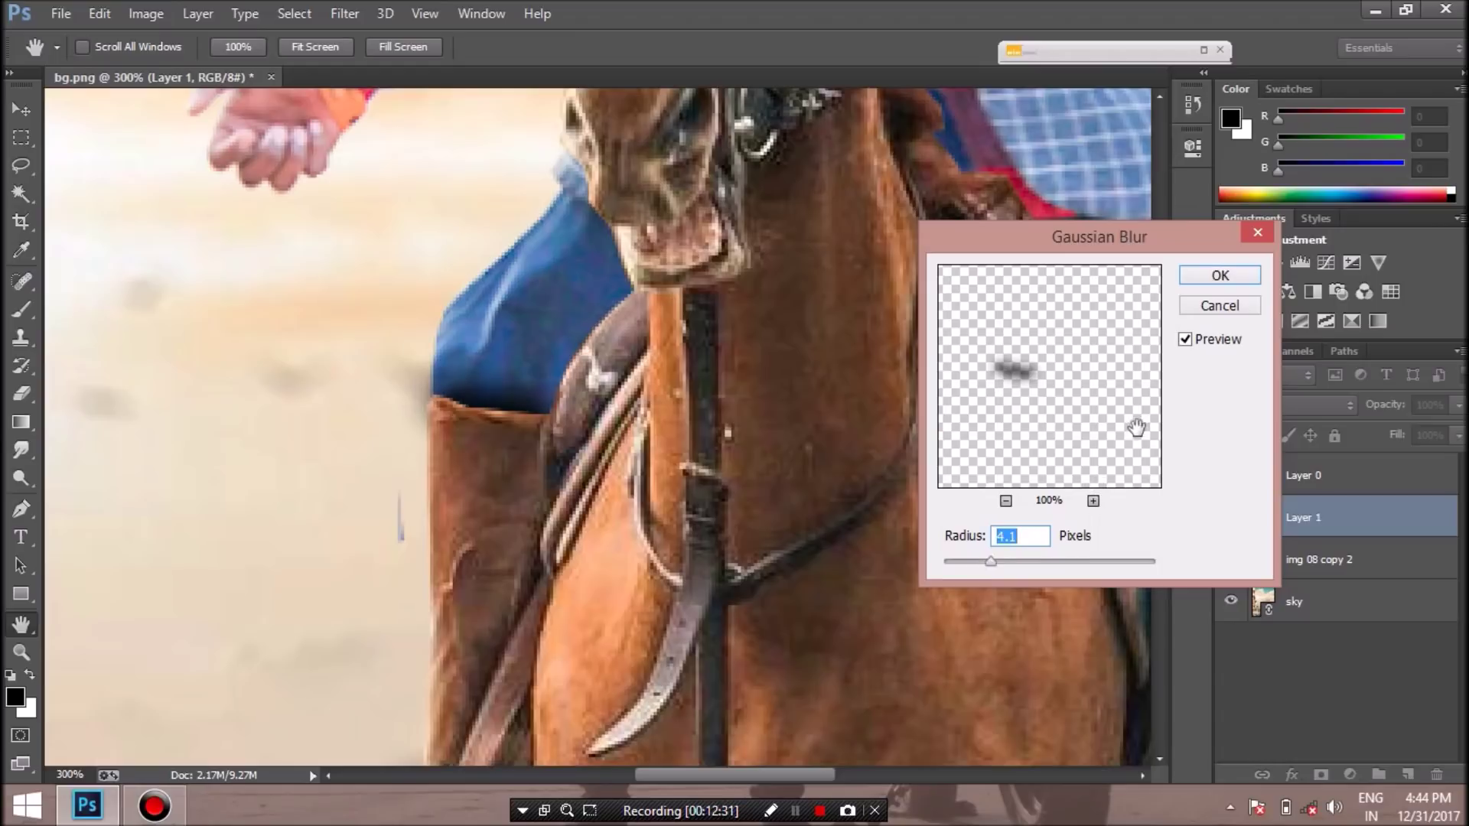
{"action": "left_click", "coordinate": [1220, 277]}
Nudge the blurred shadow line down onto the boot, then make Layer 0 active
{"action": "key", "text": "v"}
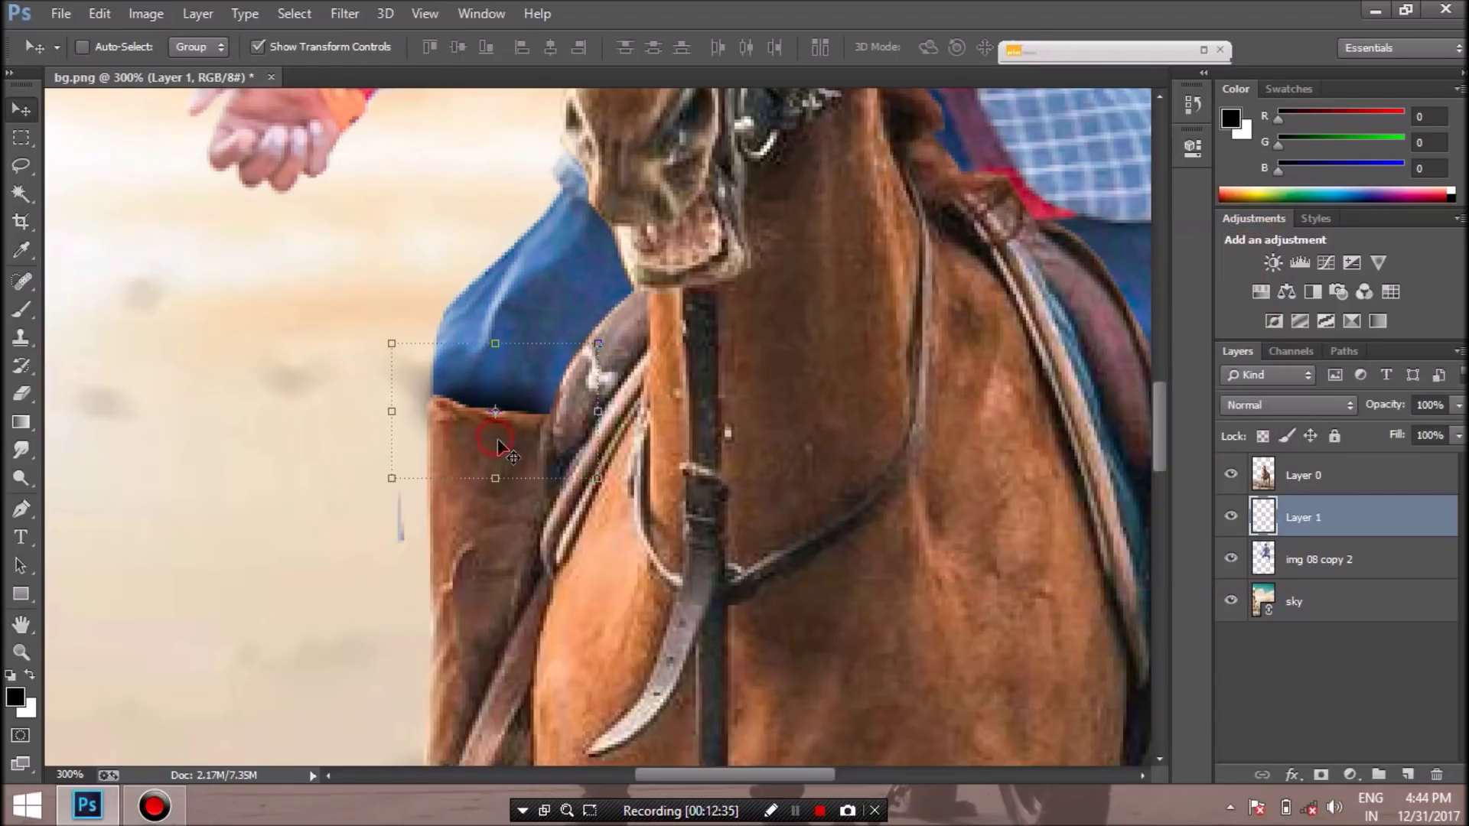
{"action": "left_click_drag", "start_coordinate": [499, 444], "coordinate": [500, 454]}
{"action": "left_click", "coordinate": [29, 399]}
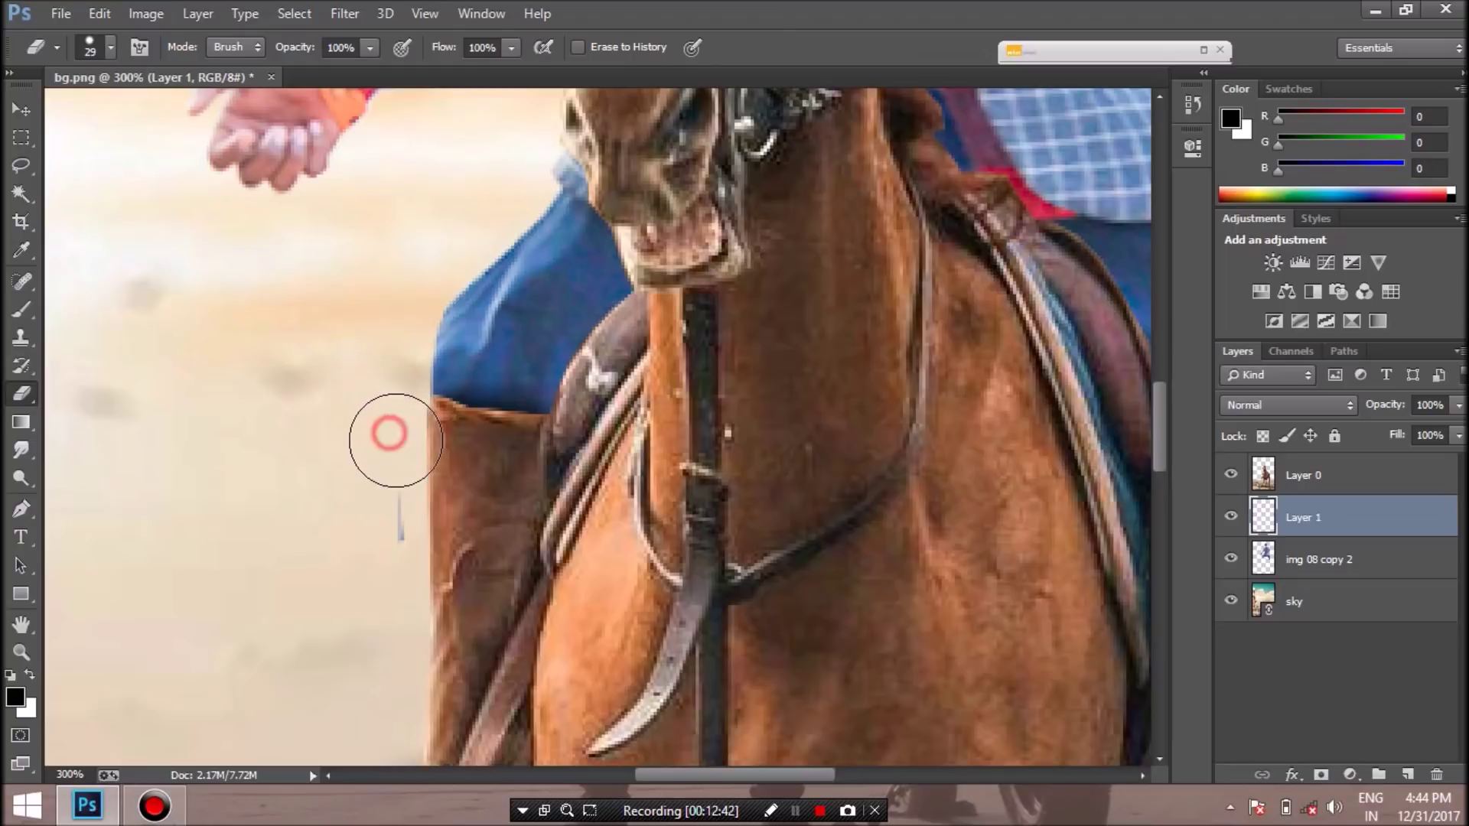
{"action": "key", "text": "ctrl+0"}
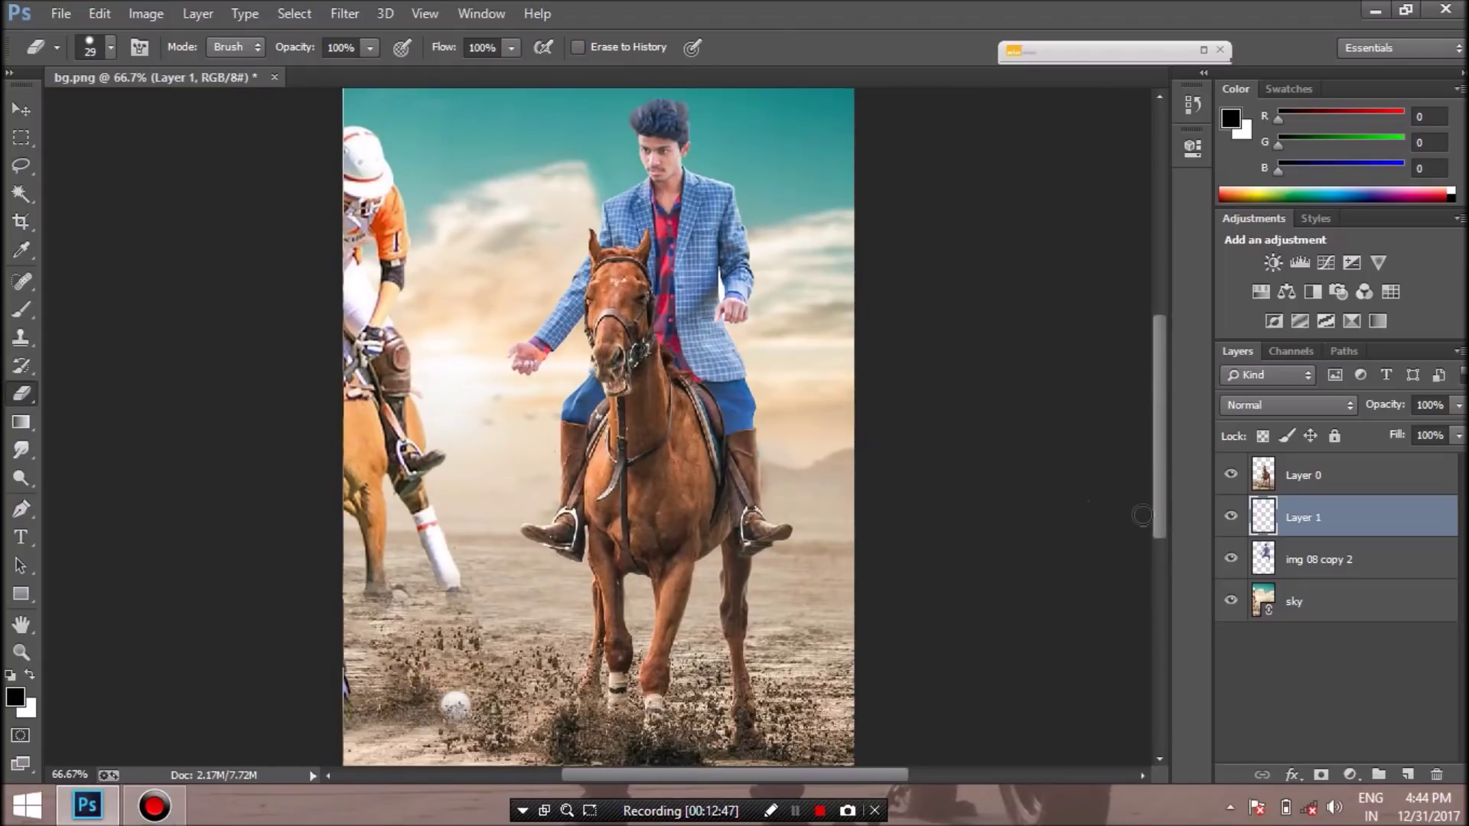
{"action": "key", "text": "ctrl+plus"}
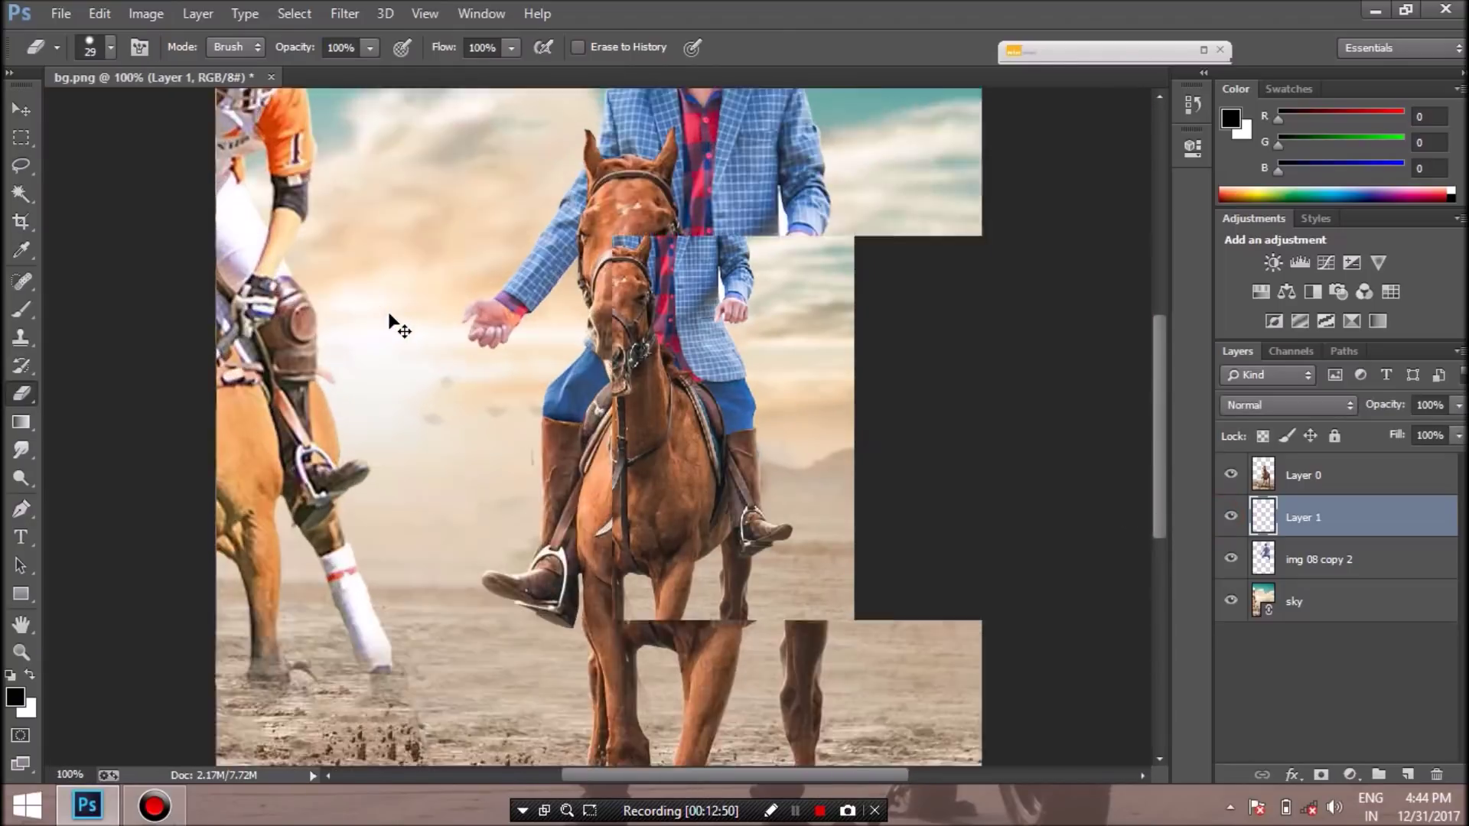
{"action": "key", "text": "ctrl+plus"}
{"action": "key", "text": "ctrl+plus"}
{"action": "key", "text": "ctrl+plus"}
{"action": "left_click", "coordinate": [21, 109]}
{"action": "left_click_drag", "start_coordinate": [474, 459], "coordinate": [474, 466]}
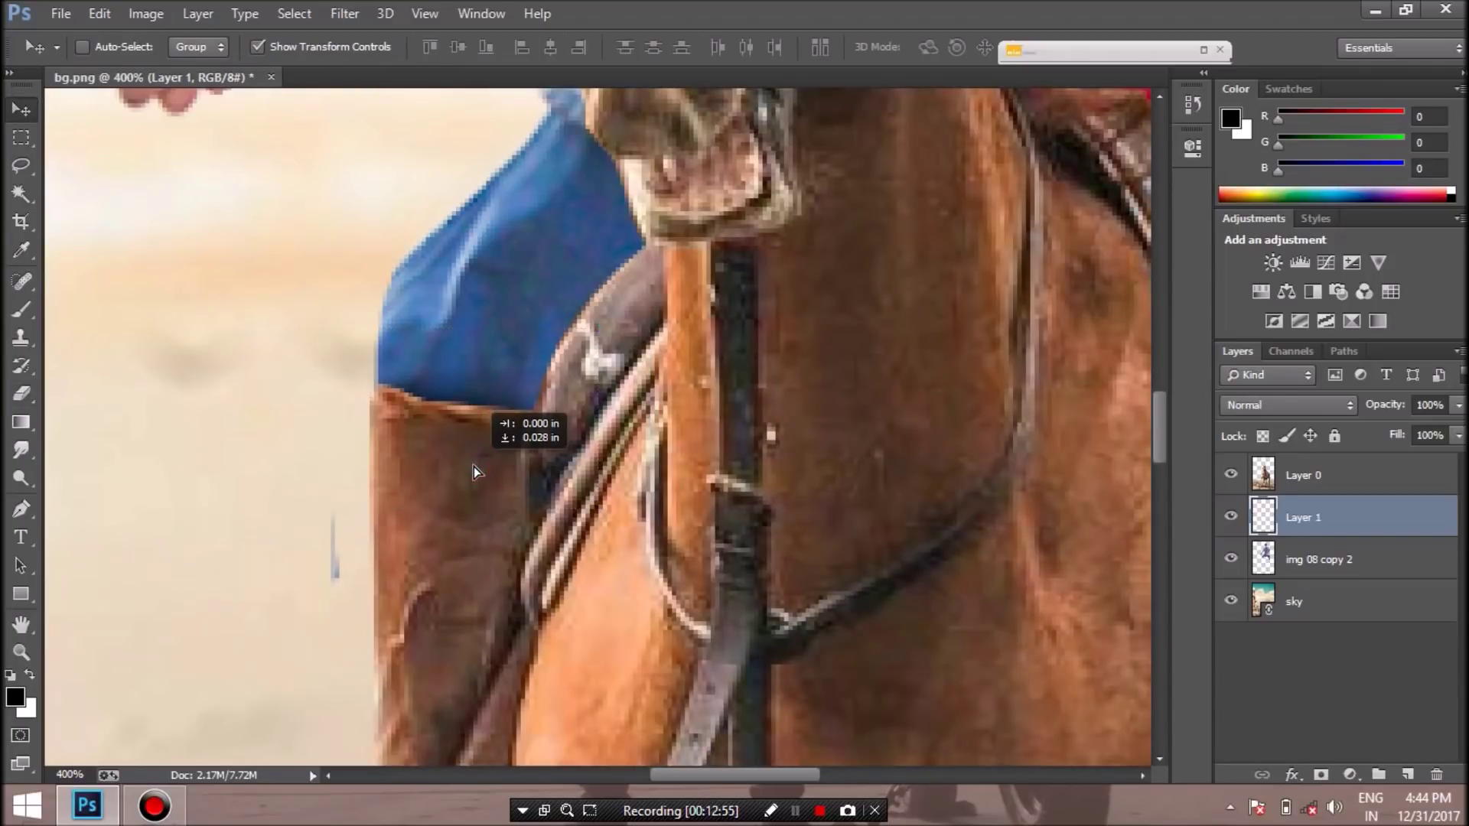
{"action": "key", "text": "ctrl+minus"}
{"action": "key", "text": "ctrl+minus"}
{"action": "key", "text": "ctrl+minus"}
{"action": "key", "text": "ctrl+minus"}
{"action": "key", "text": "ctrl+minus"}
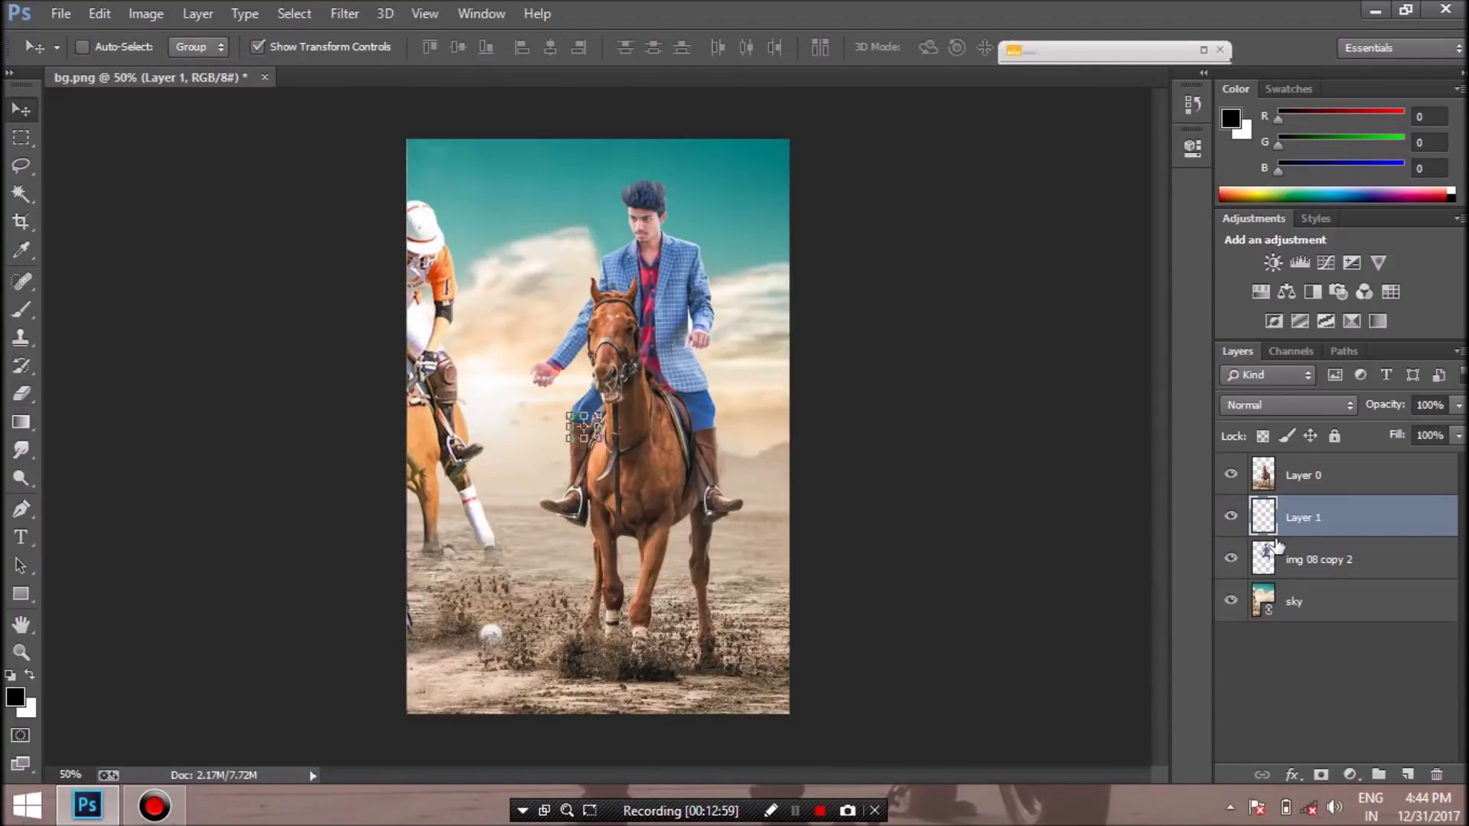
{"action": "left_click", "coordinate": [1303, 482]}
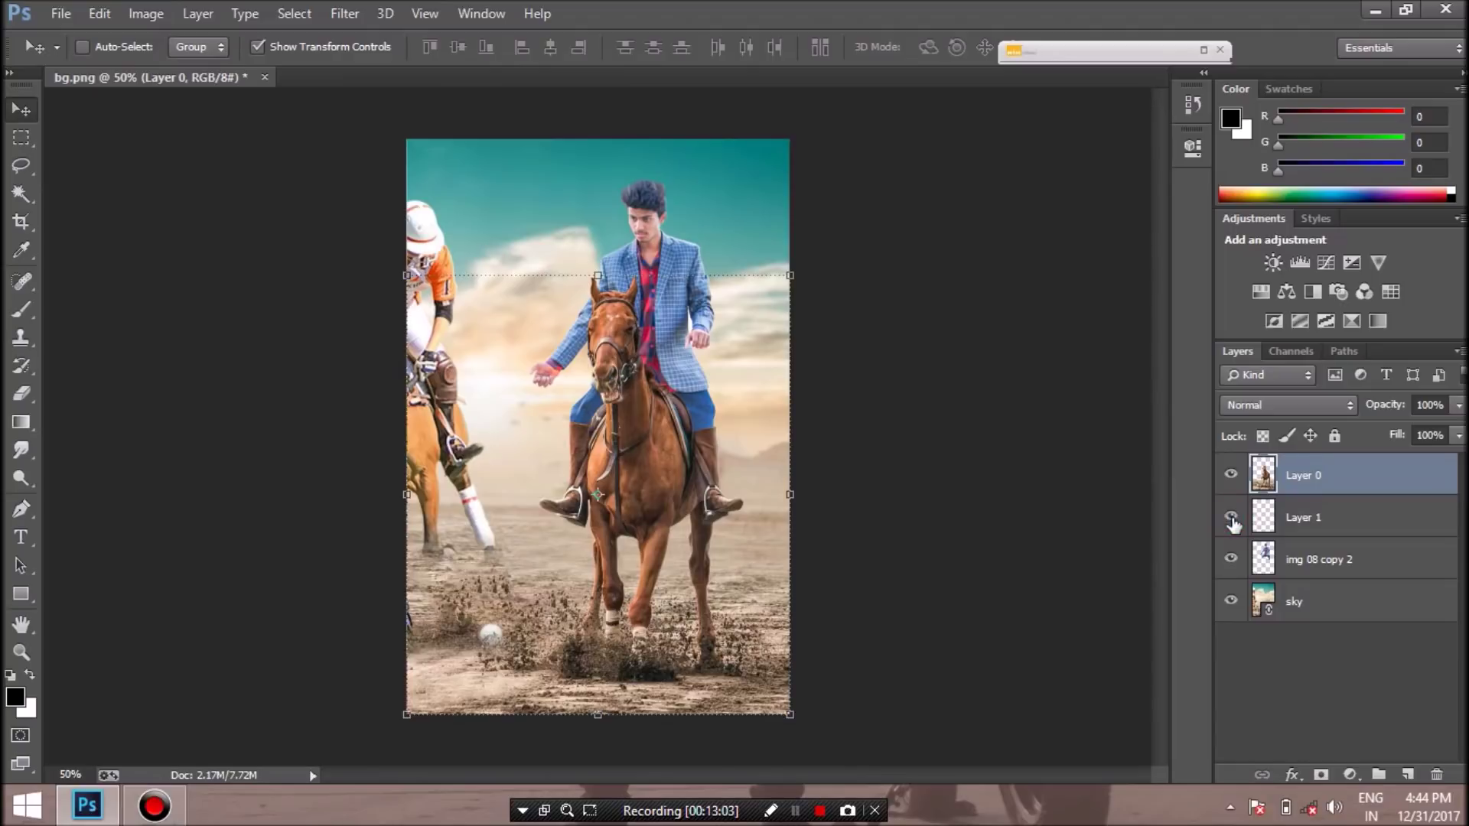
On a new layer, paint a dark shadow where the boot meets the blue trousers
{"action": "key", "text": "ctrl+plus"}
{"action": "key", "text": "ctrl+plus"}
{"action": "key", "text": "ctrl+plus"}
{"action": "key", "text": "ctrl+plus"}
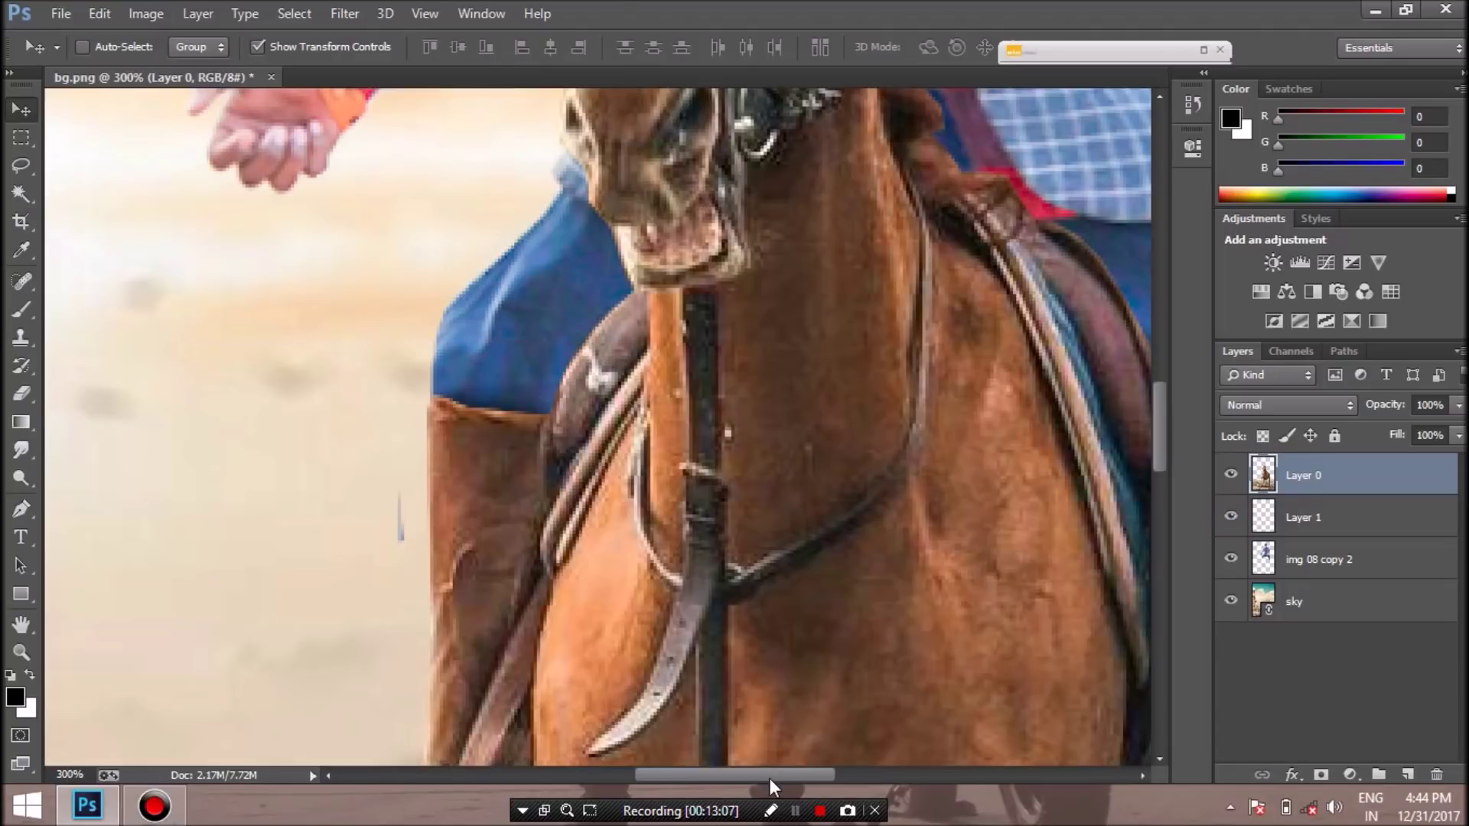
{"action": "left_click_drag", "start_coordinate": [769, 778], "coordinate": [863, 775]}
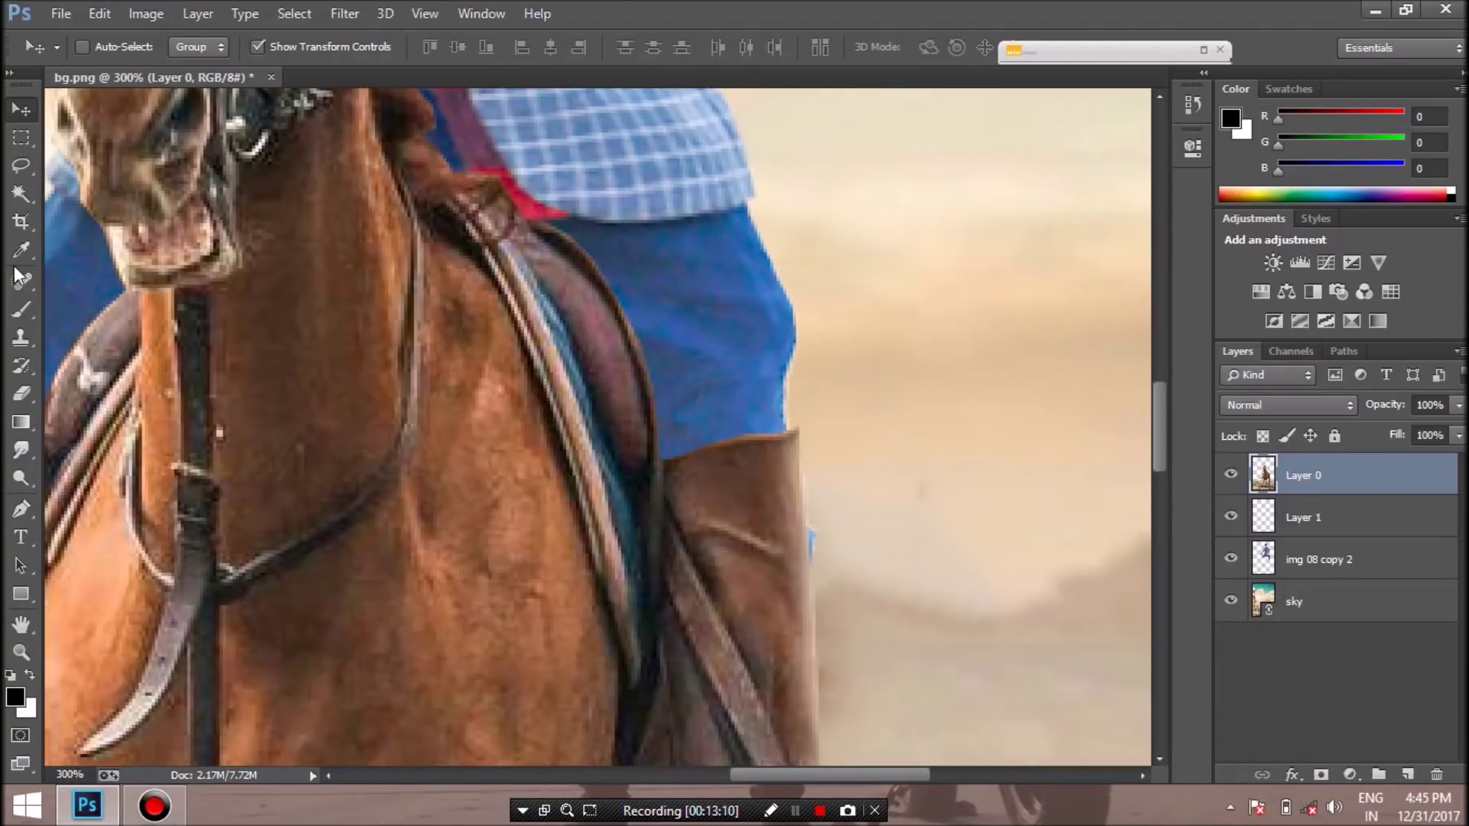
{"action": "left_click", "coordinate": [26, 314]}
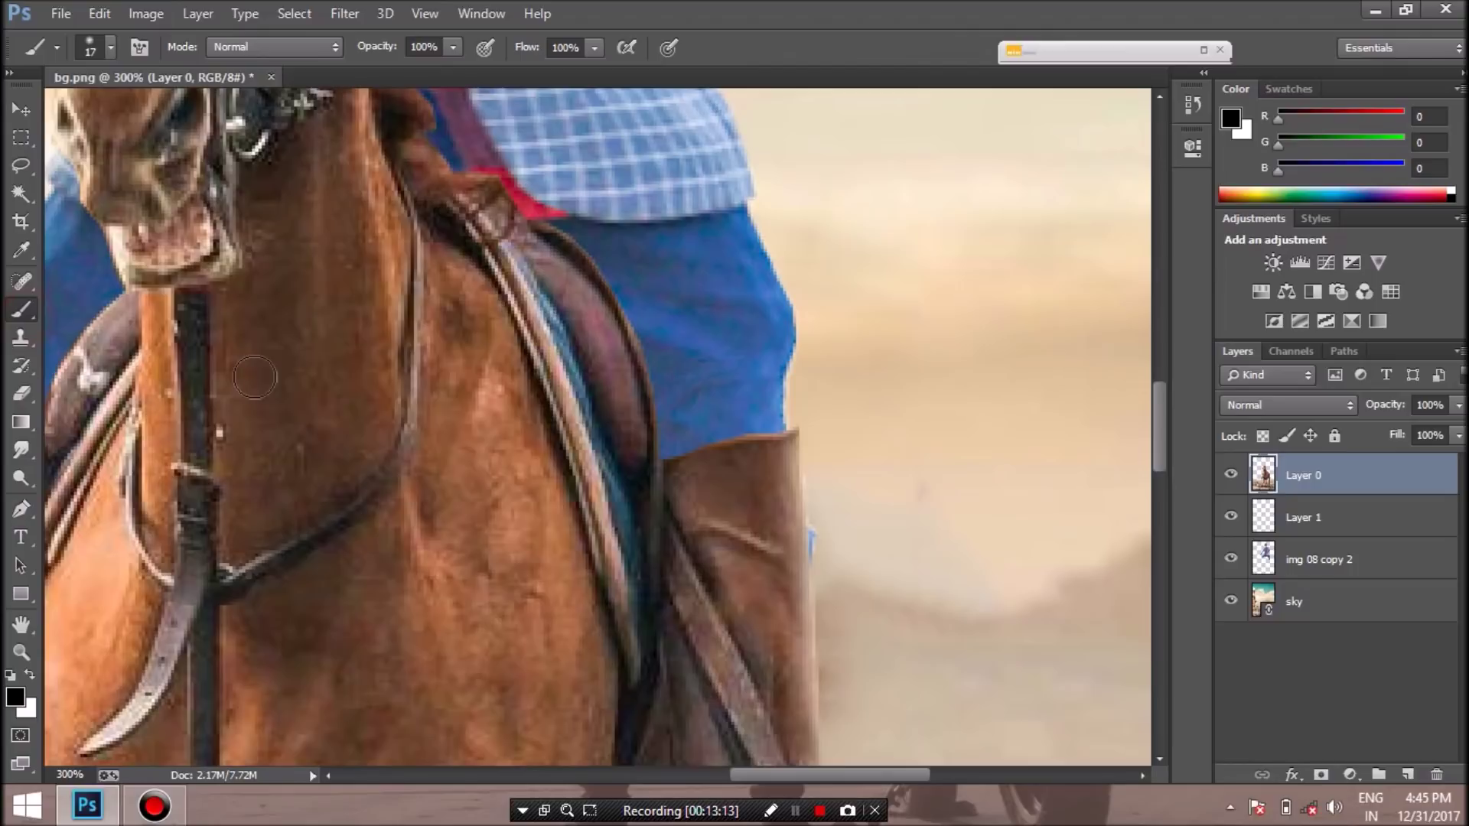
{"action": "left_click", "coordinate": [1406, 774]}
{"action": "left_click_drag", "start_coordinate": [1338, 479], "coordinate": [1345, 527]}
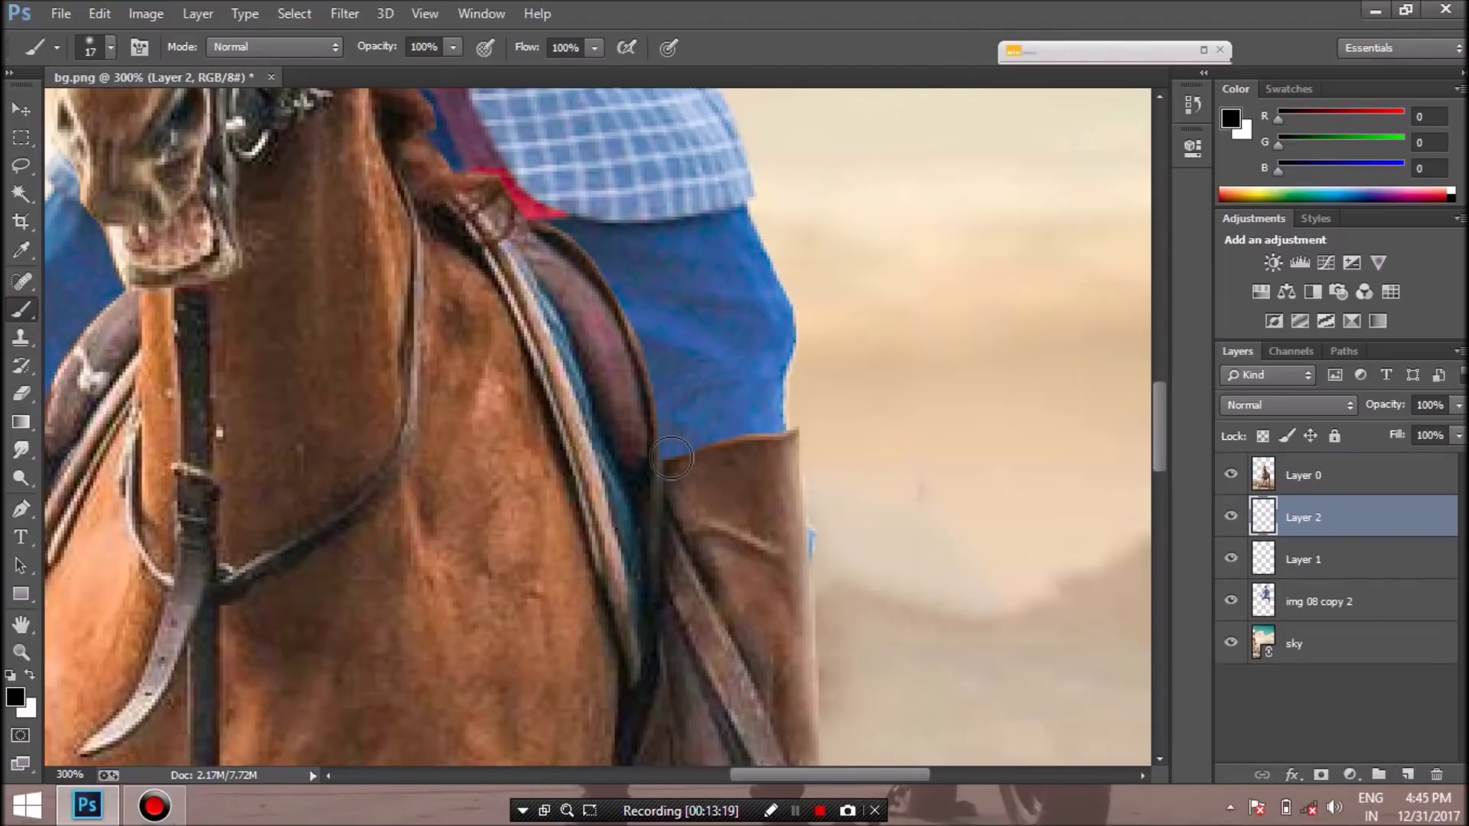
{"action": "left_click_drag", "start_coordinate": [678, 462], "coordinate": [795, 430]}
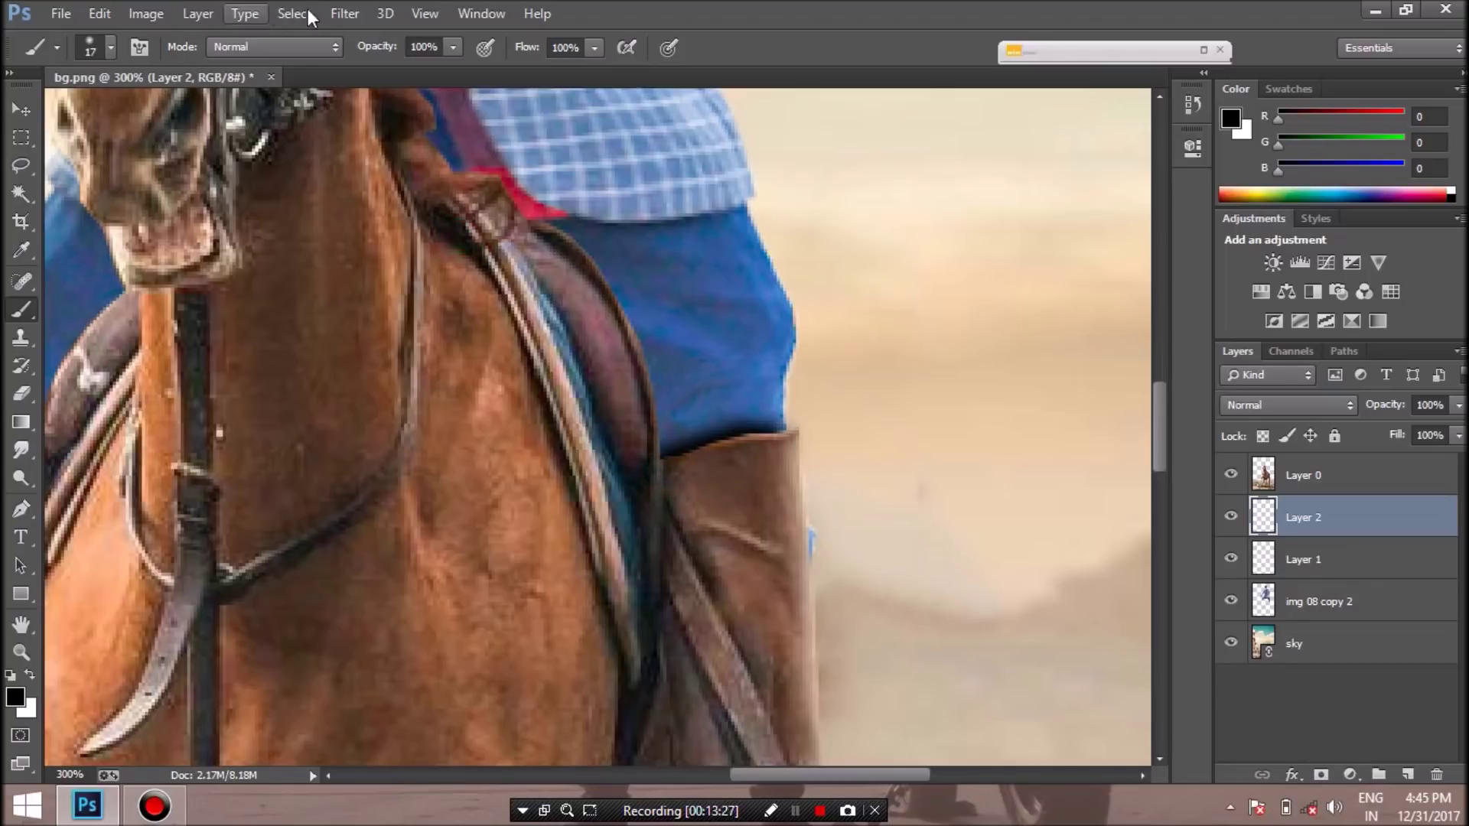
Soften the shadow stroke with Gaussian Blur and nudge it down into place
{"action": "left_click", "coordinate": [345, 13]}
{"action": "left_click", "coordinate": [676, 403]}
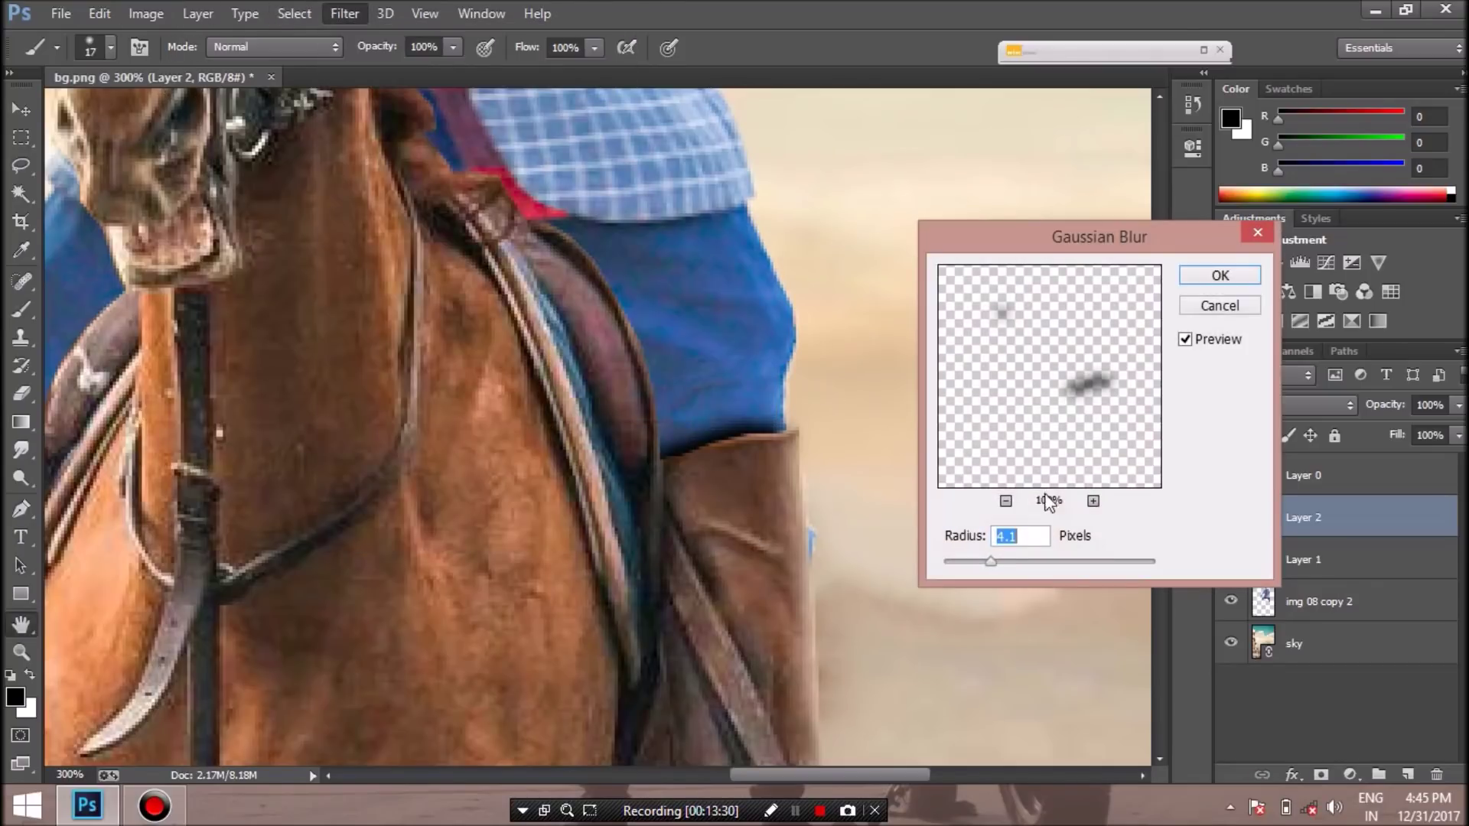
{"action": "left_click", "coordinate": [1200, 282]}
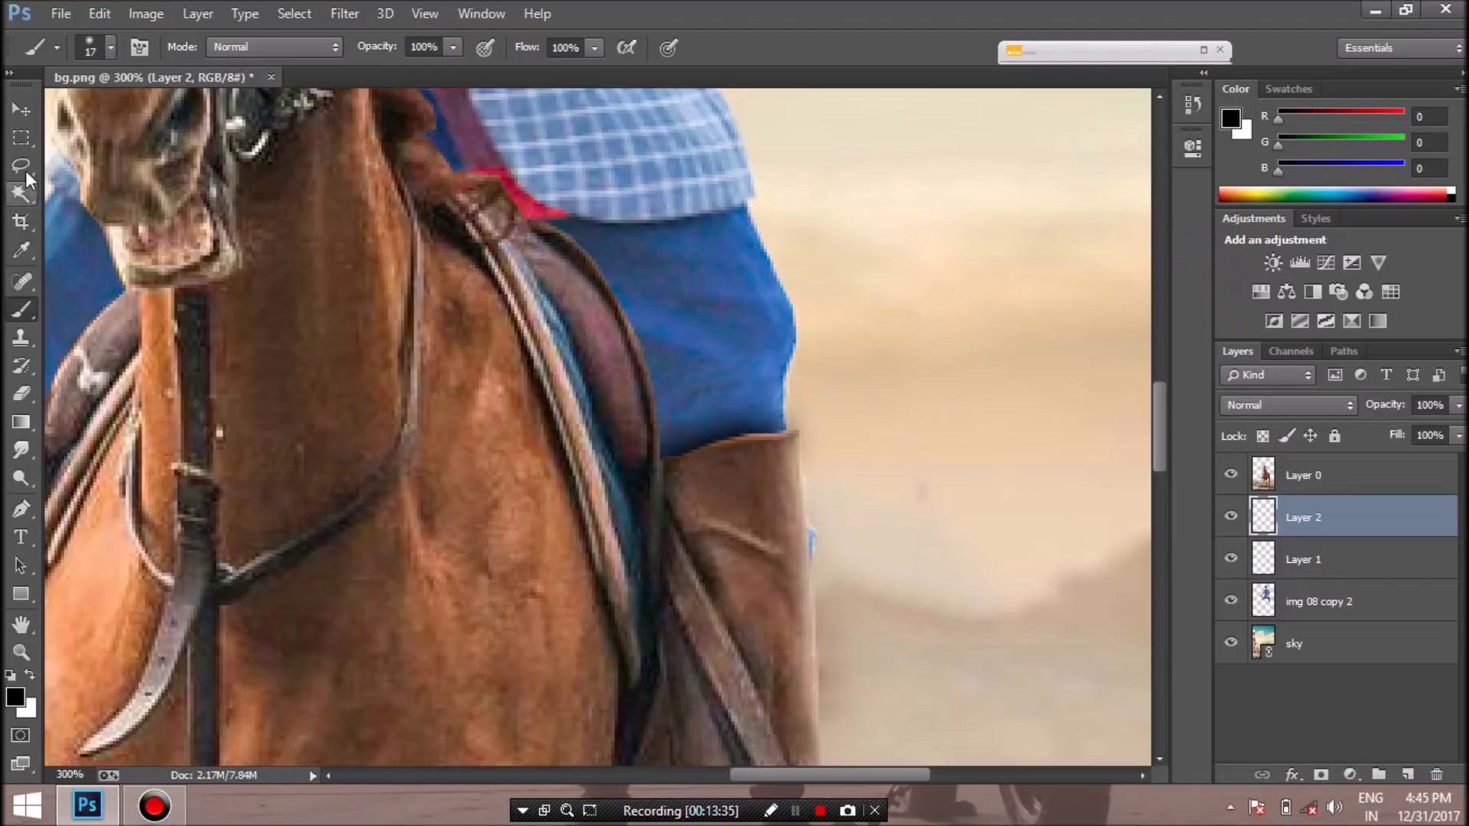
{"action": "key", "text": "ctrl+0"}
{"action": "key", "text": "ctrl+plus"}
{"action": "key", "text": "ctrl+plus"}
{"action": "key", "text": "ctrl+plus"}
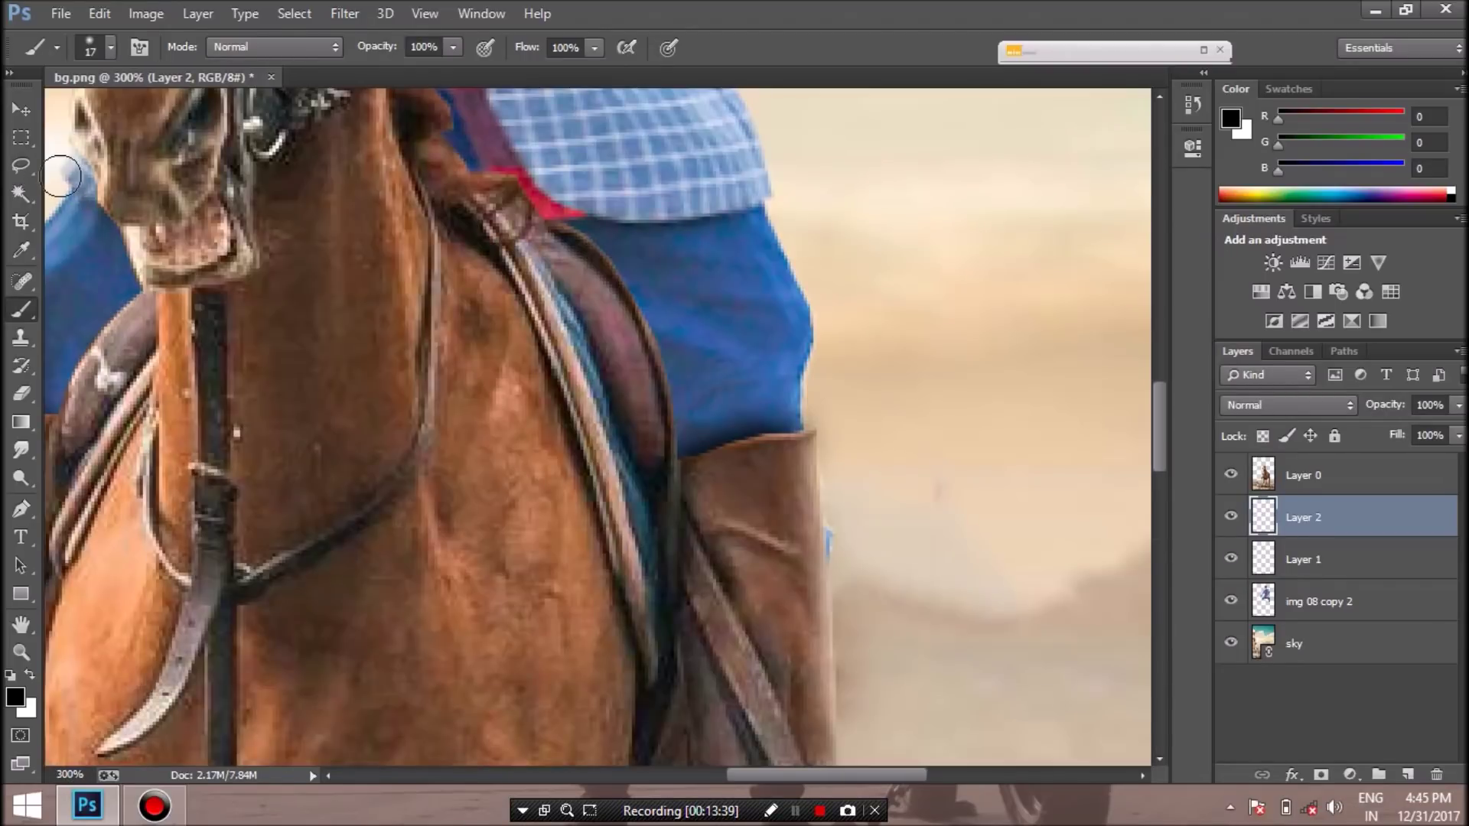
{"action": "left_click", "coordinate": [34, 114]}
{"action": "left_click", "coordinate": [736, 456]}
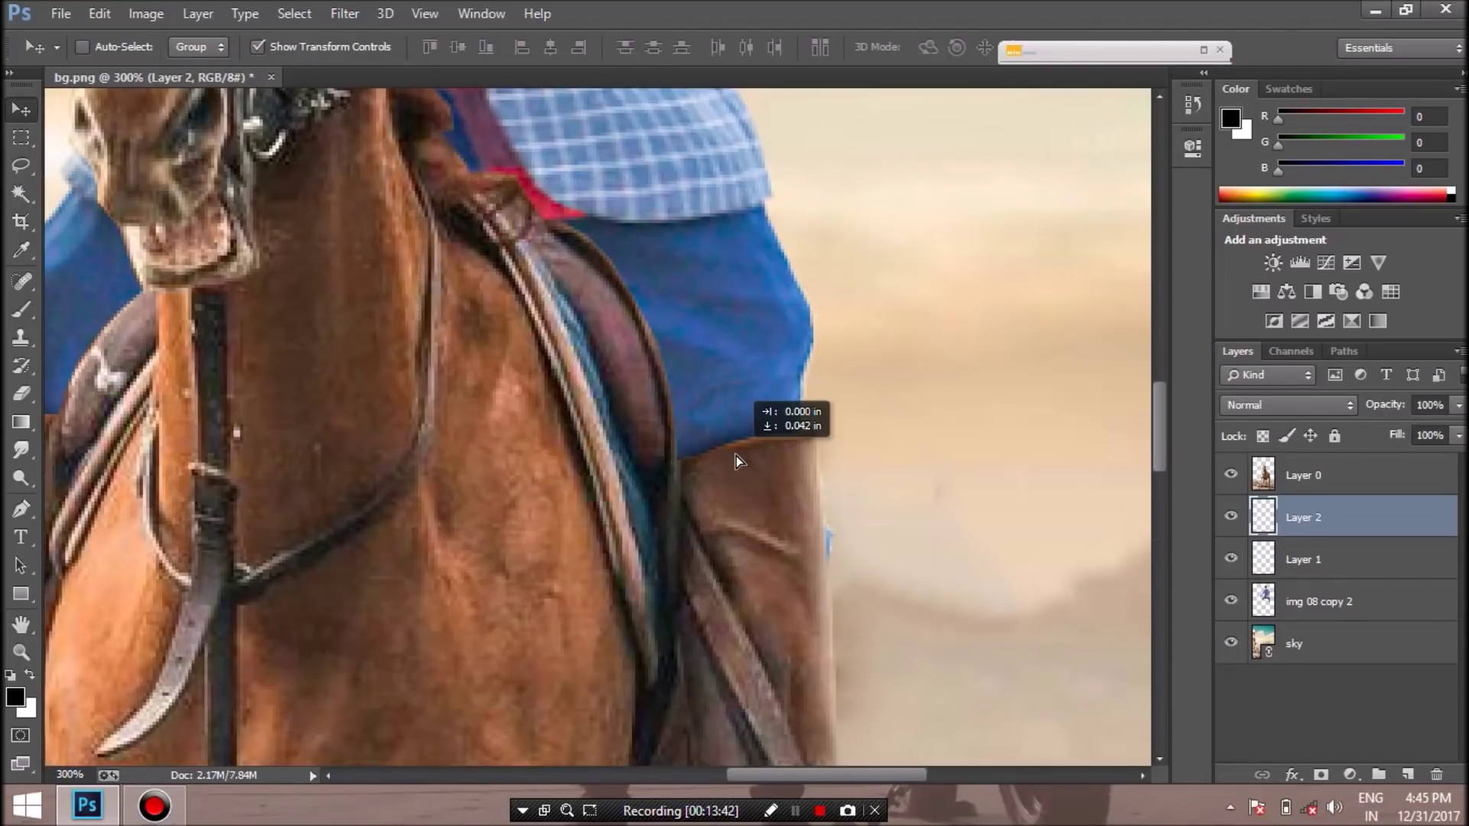
{"action": "key", "text": "ctrl+minus"}
{"action": "key", "text": "ctrl+minus"}
{"action": "key", "text": "ctrl+minus"}
{"action": "key", "text": "ctrl+minus"}
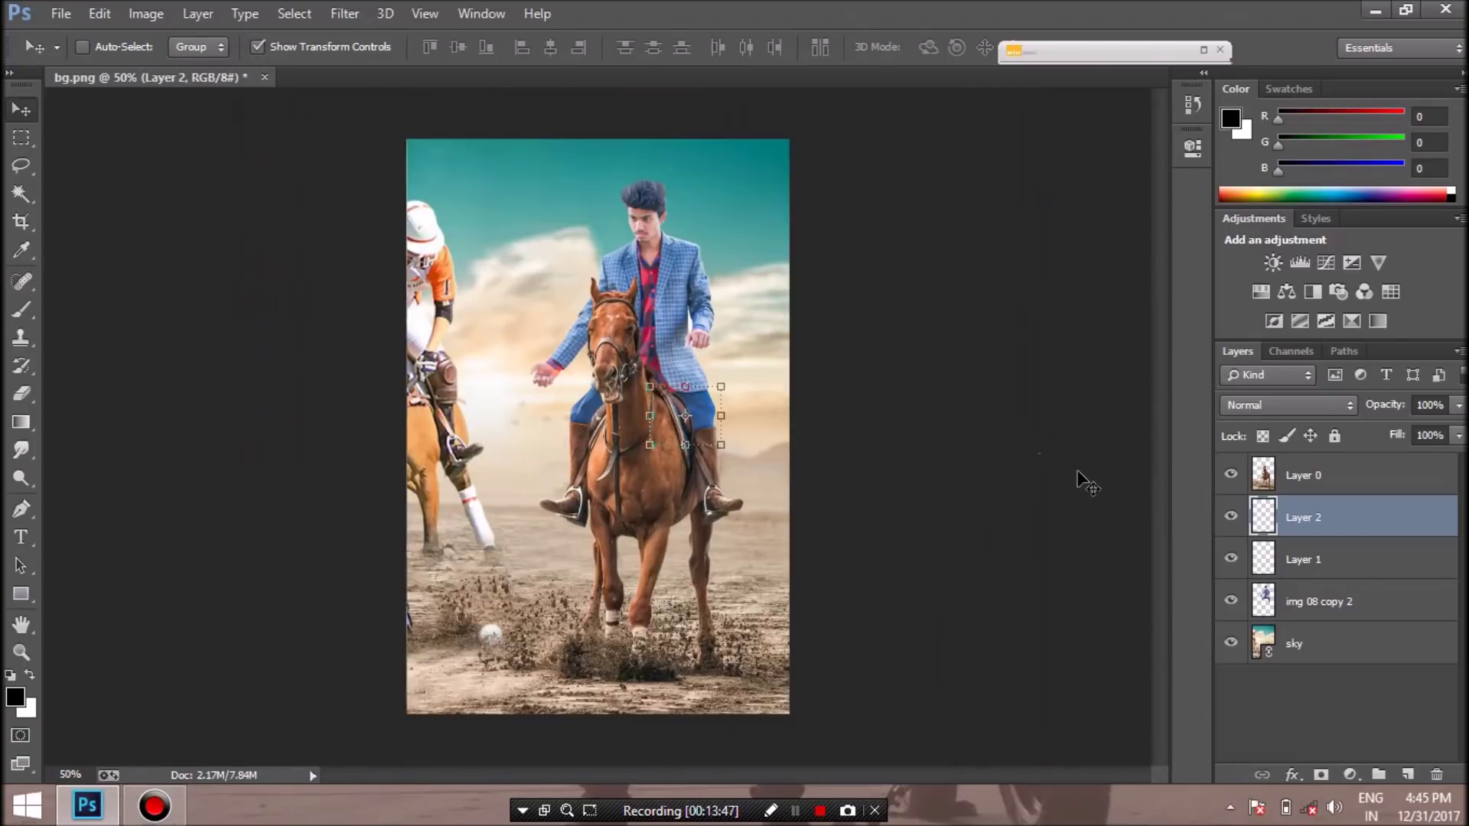
Merge Layer 1 and Layer 2, then select the man's img 08 copy 2 layer
{"action": "left_click", "coordinate": [1296, 642]}
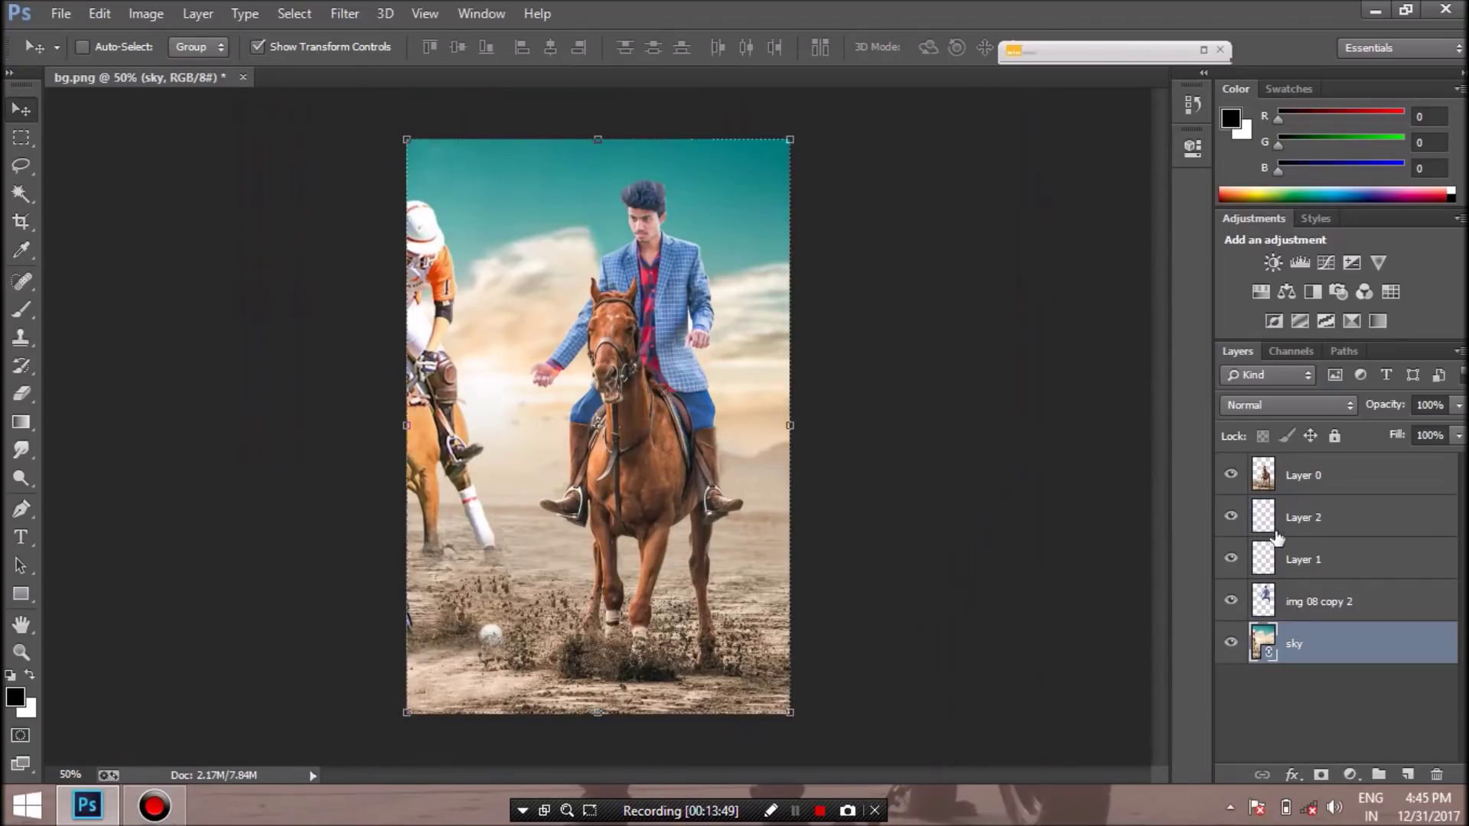
{"action": "left_click", "coordinate": [1355, 486]}
{"action": "left_click", "coordinate": [1319, 528]}
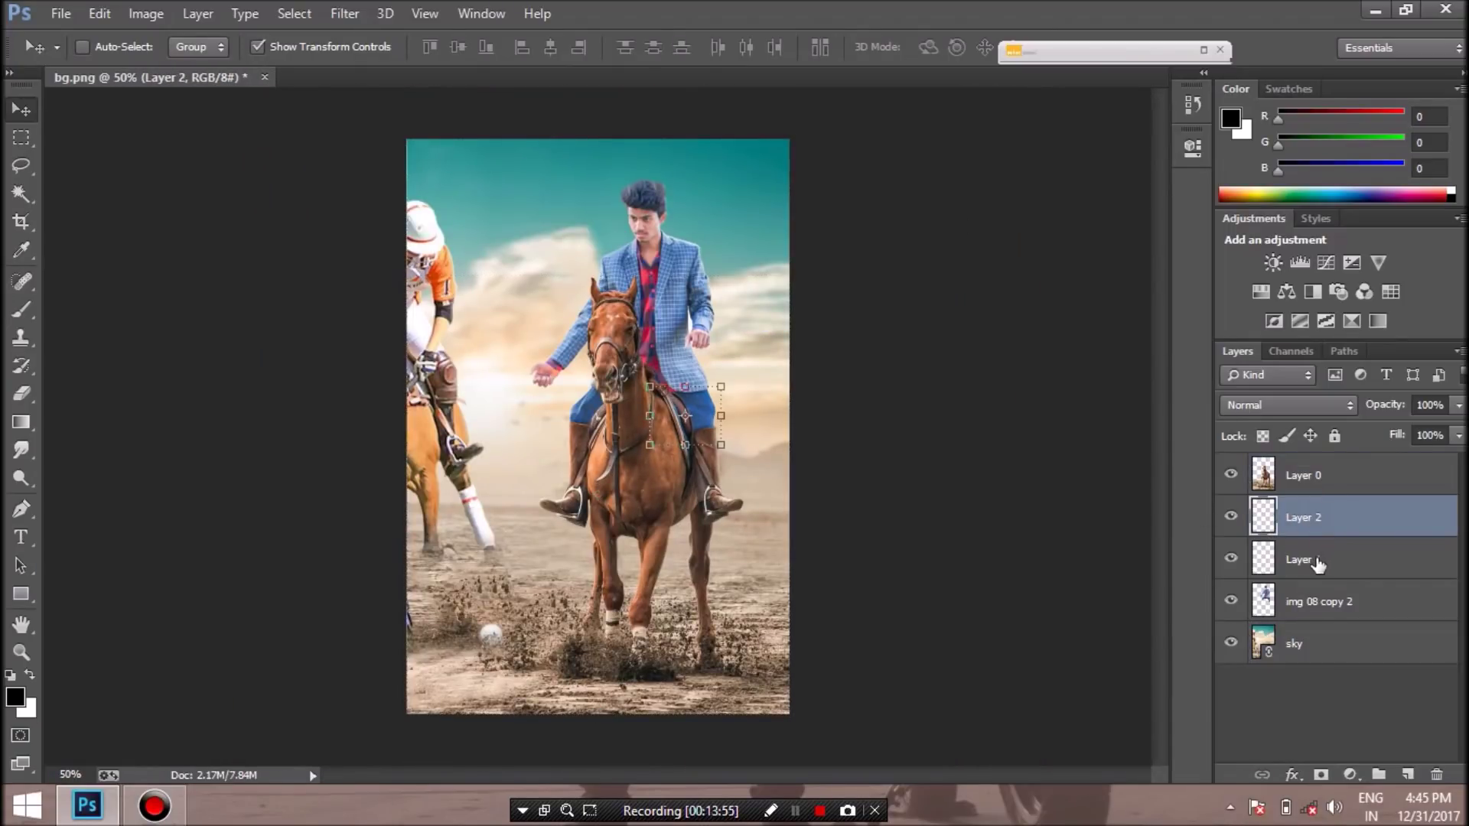
{"action": "left_click", "coordinate": [1317, 564], "text": "ctrl"}
{"action": "right_click", "coordinate": [1318, 564]}
{"action": "left_click", "coordinate": [939, 612]}
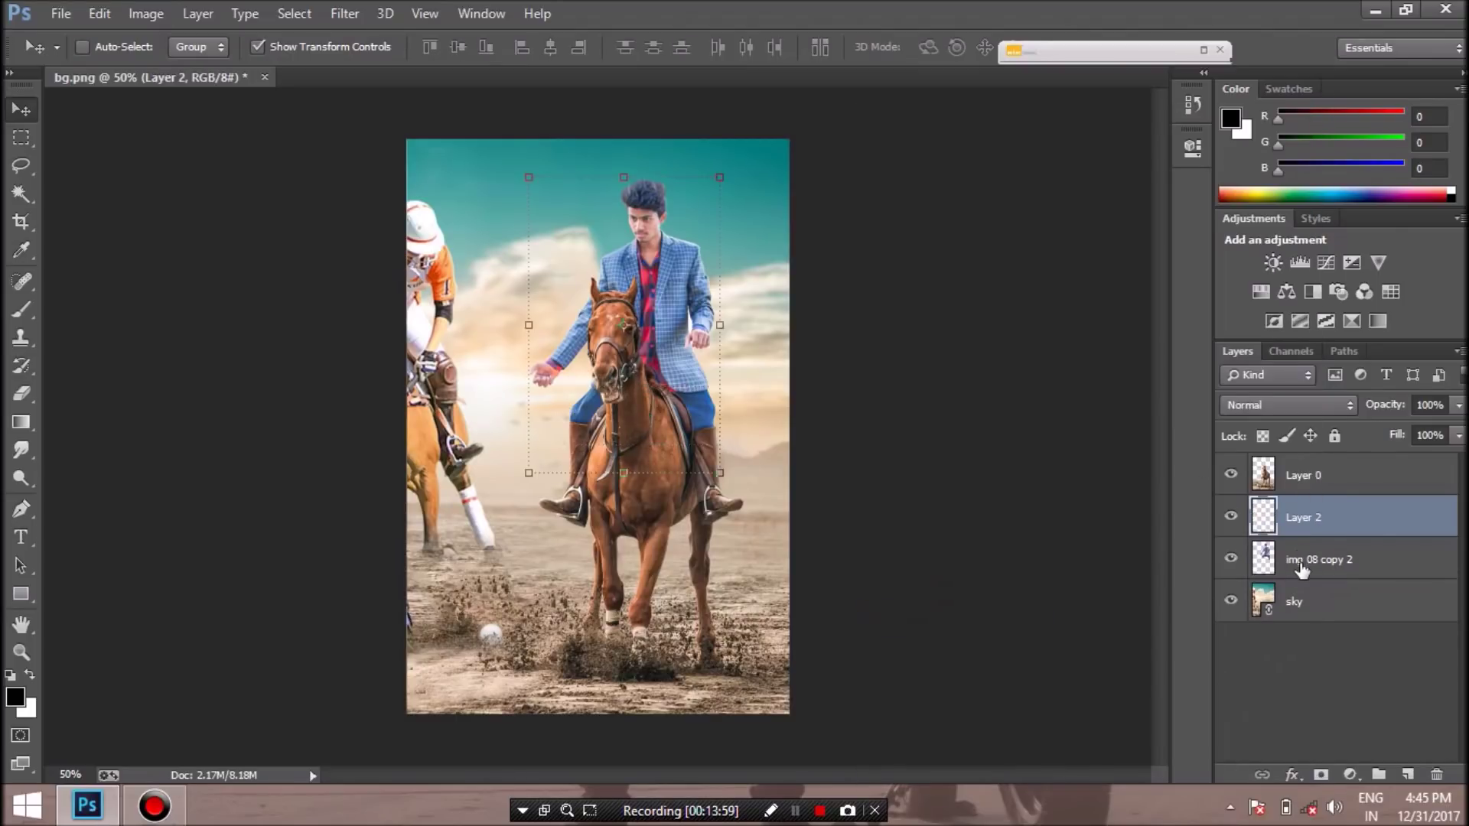
{"action": "left_click", "coordinate": [1300, 567]}
{"action": "left_click", "coordinate": [338, 17]}
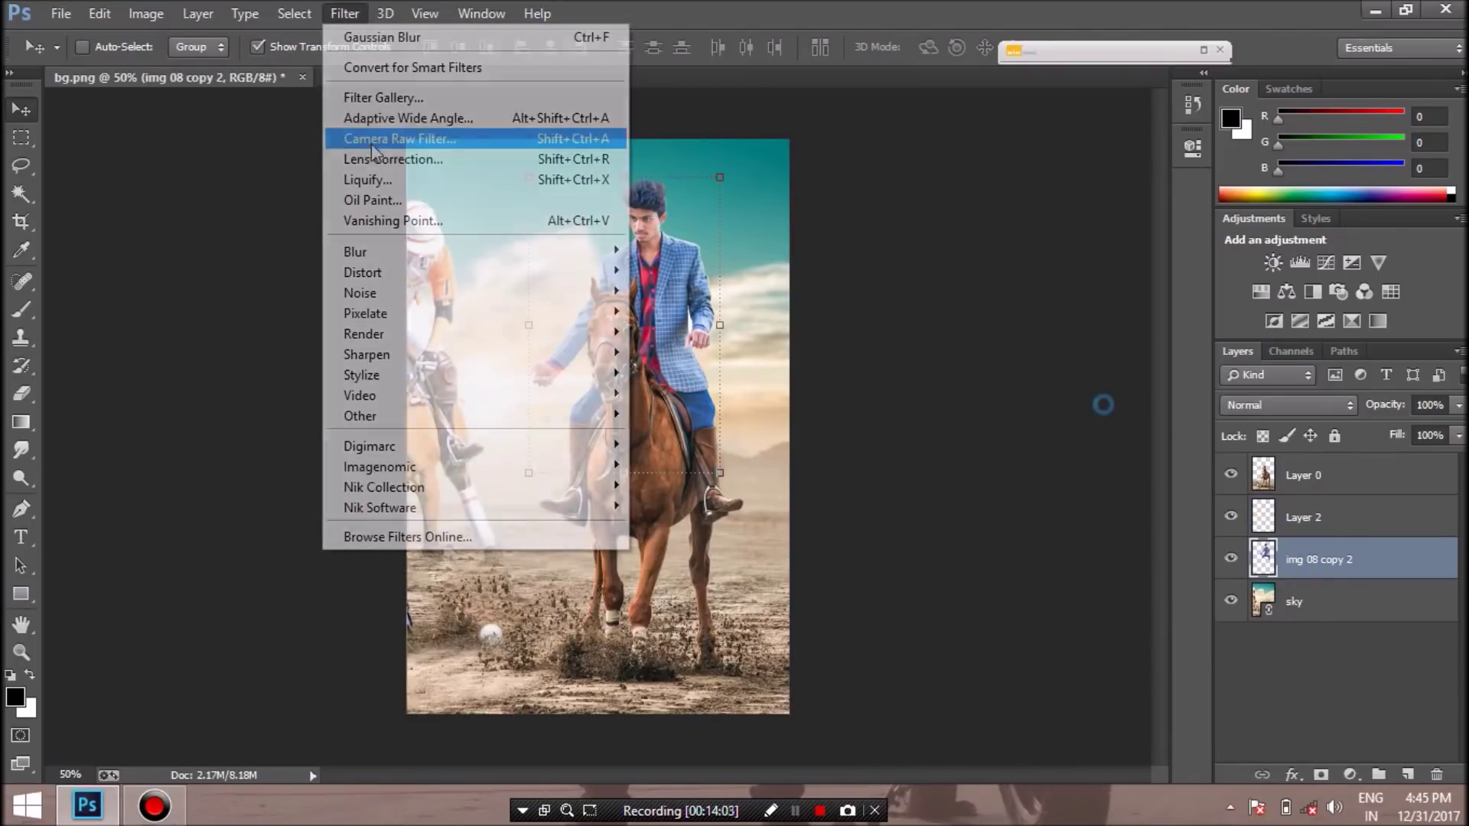
Apply Camera Raw to the man's layer with a moderate Clarity boost, Exposure left at 0.00
{"action": "left_click", "coordinate": [426, 134]}
{"action": "left_click_drag", "start_coordinate": [1196, 464], "coordinate": [1198, 464]}
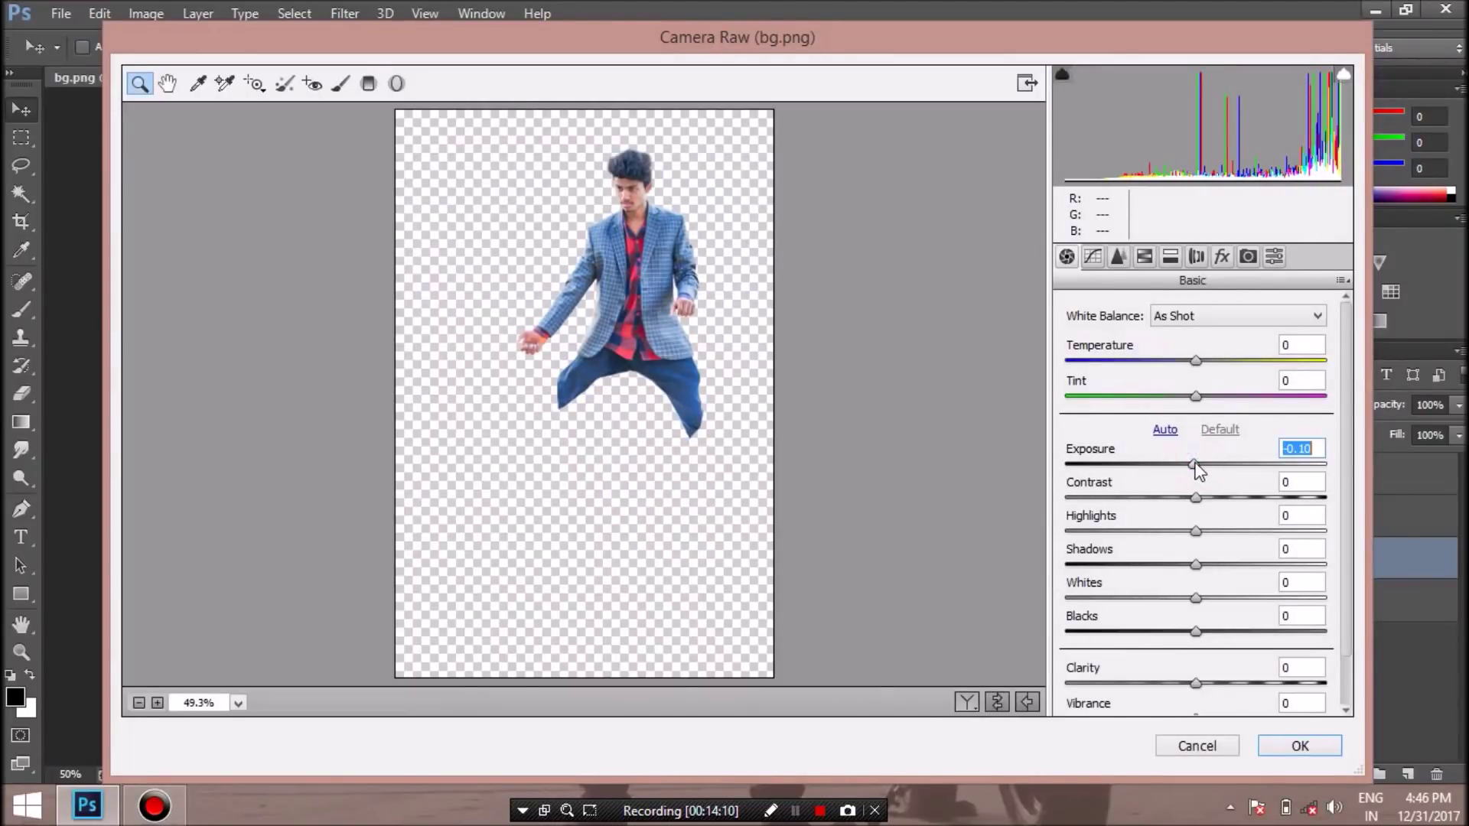
{"action": "double_click", "coordinate": [1197, 465]}
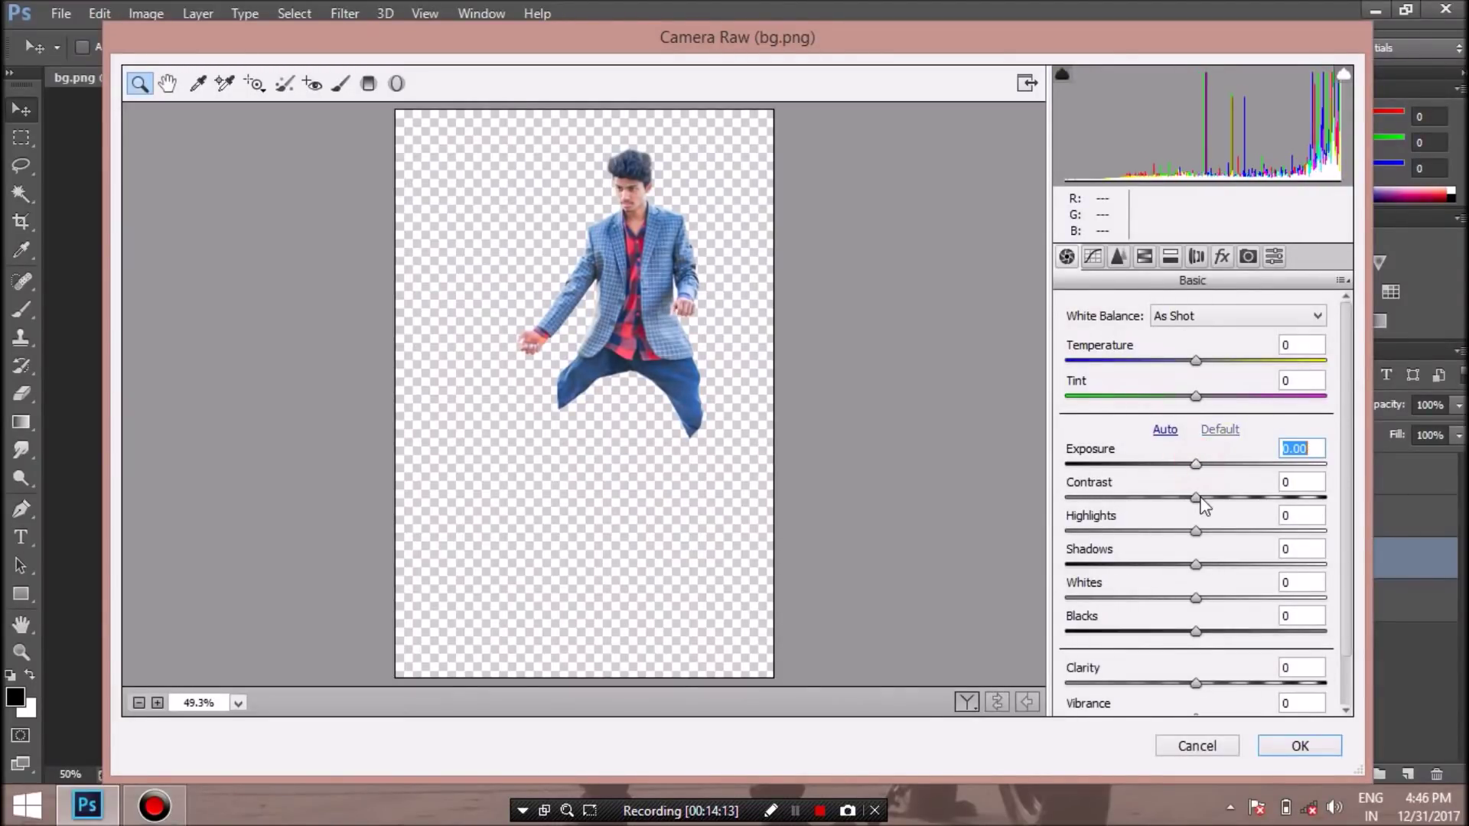
{"action": "left_click_drag", "start_coordinate": [1198, 682], "coordinate": [1241, 682]}
{"action": "left_click_drag", "start_coordinate": [1228, 683], "coordinate": [1212, 683]}
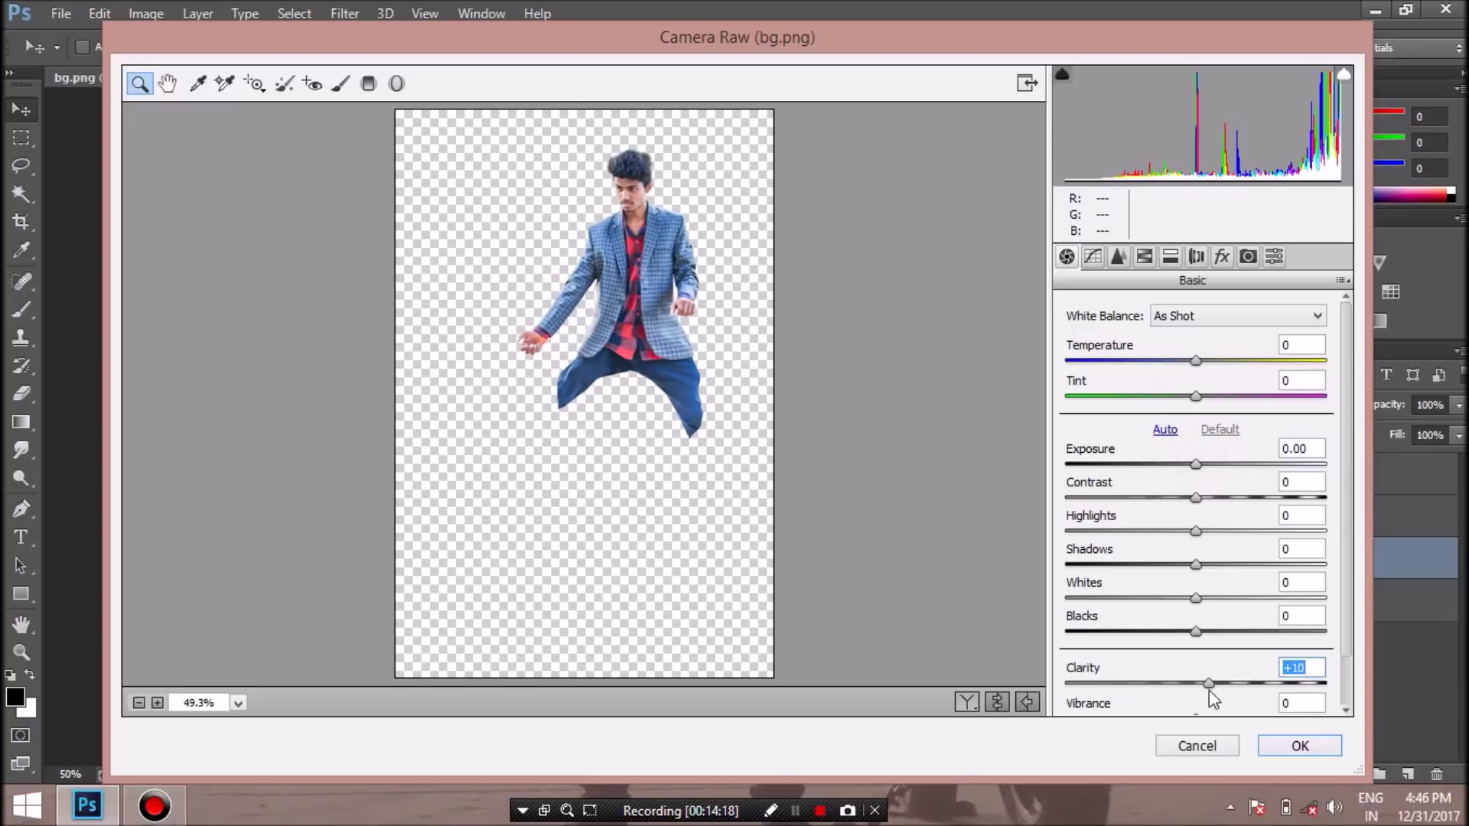
{"action": "left_click", "coordinate": [1301, 746]}
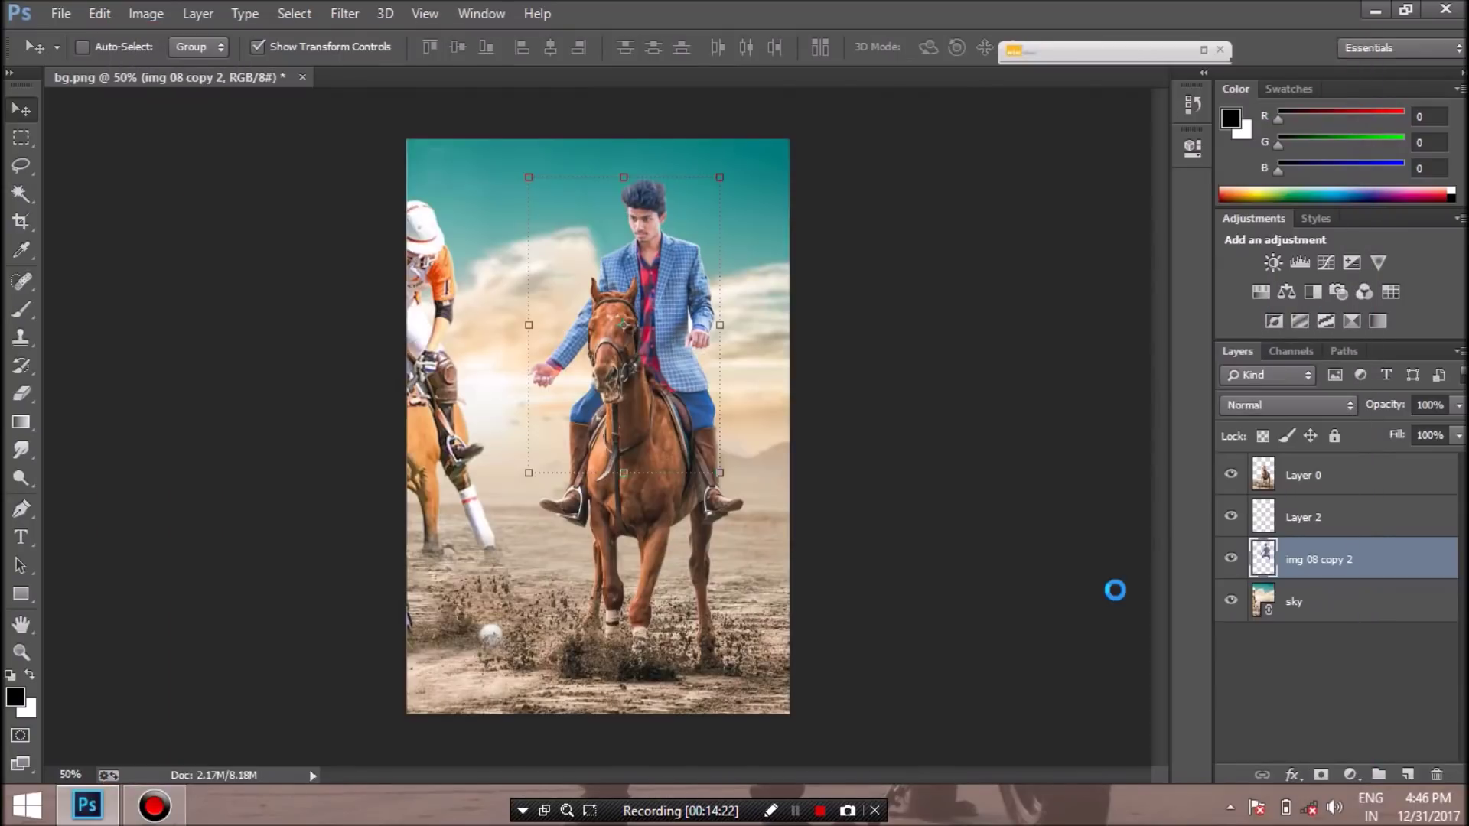
Isolate the man's layer and add a Photo Filter adjustment layer above it
{"action": "left_click", "coordinate": [1231, 601]}
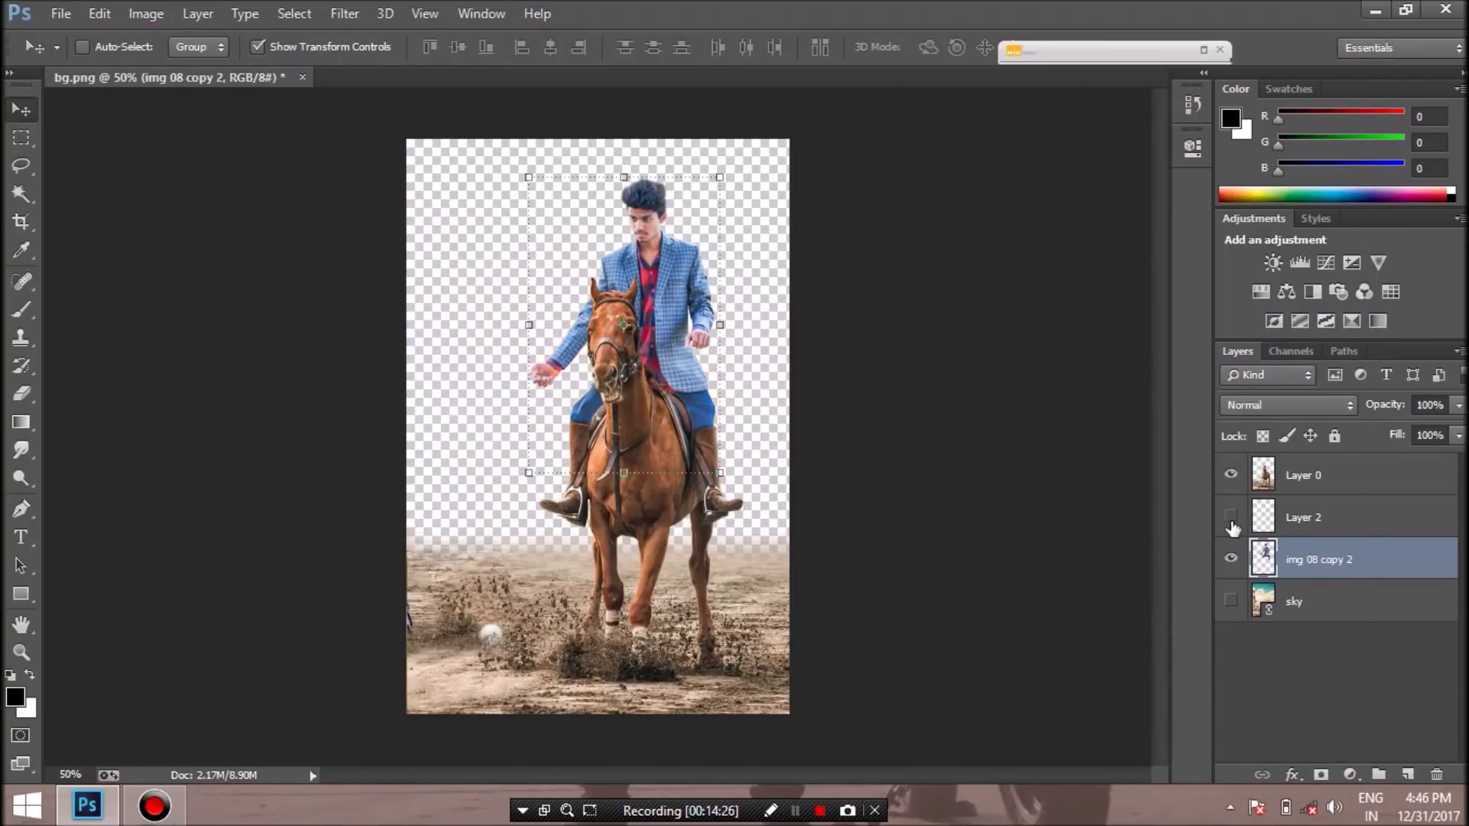
{"action": "left_click_drag", "start_coordinate": [1231, 517], "coordinate": [1230, 475]}
{"action": "left_click", "coordinate": [1351, 774]}
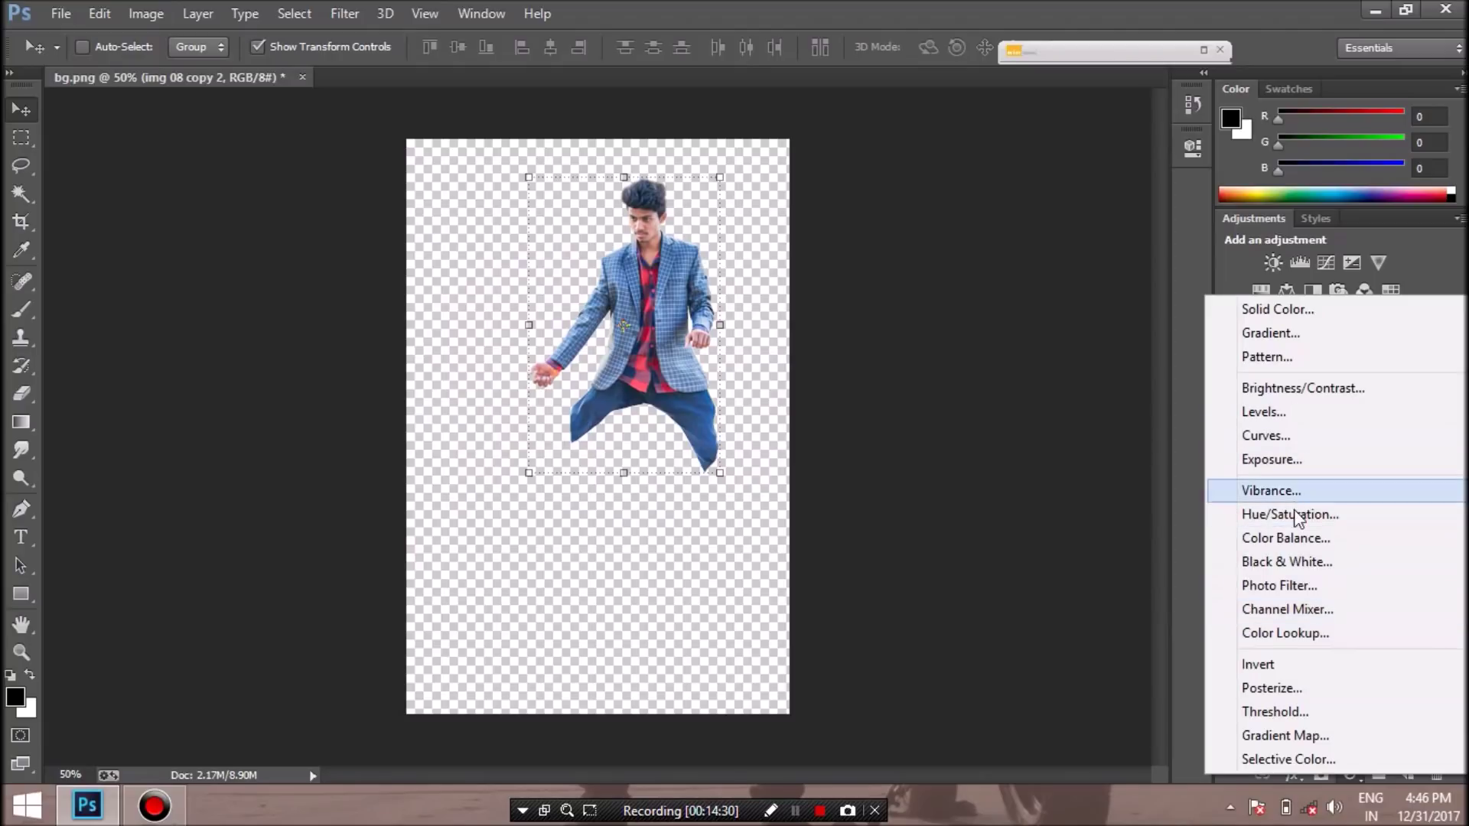
{"action": "left_click", "coordinate": [1281, 585]}
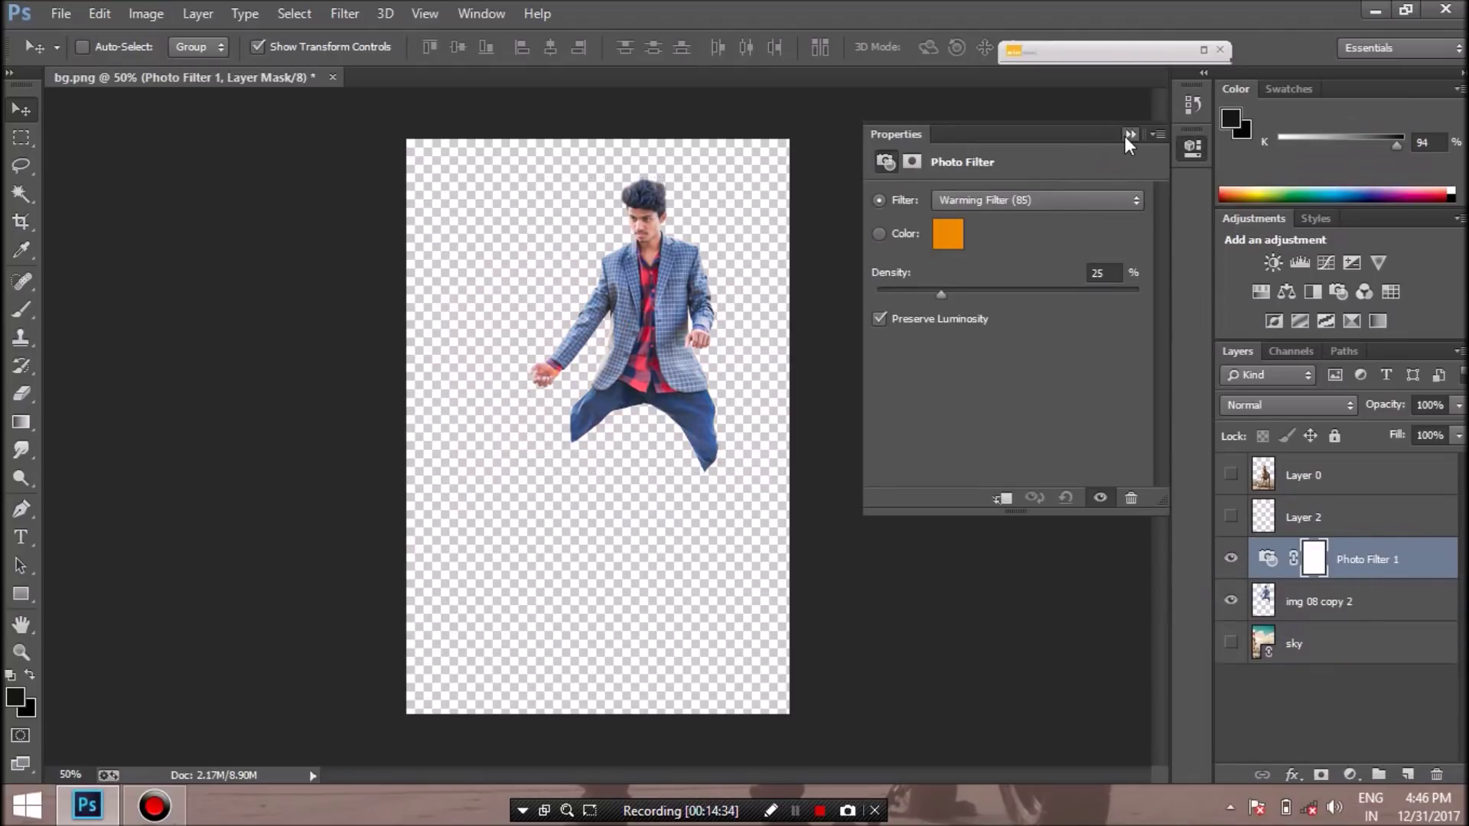
{"action": "left_click", "coordinate": [1130, 135]}
{"action": "left_click", "coordinate": [1230, 601]}
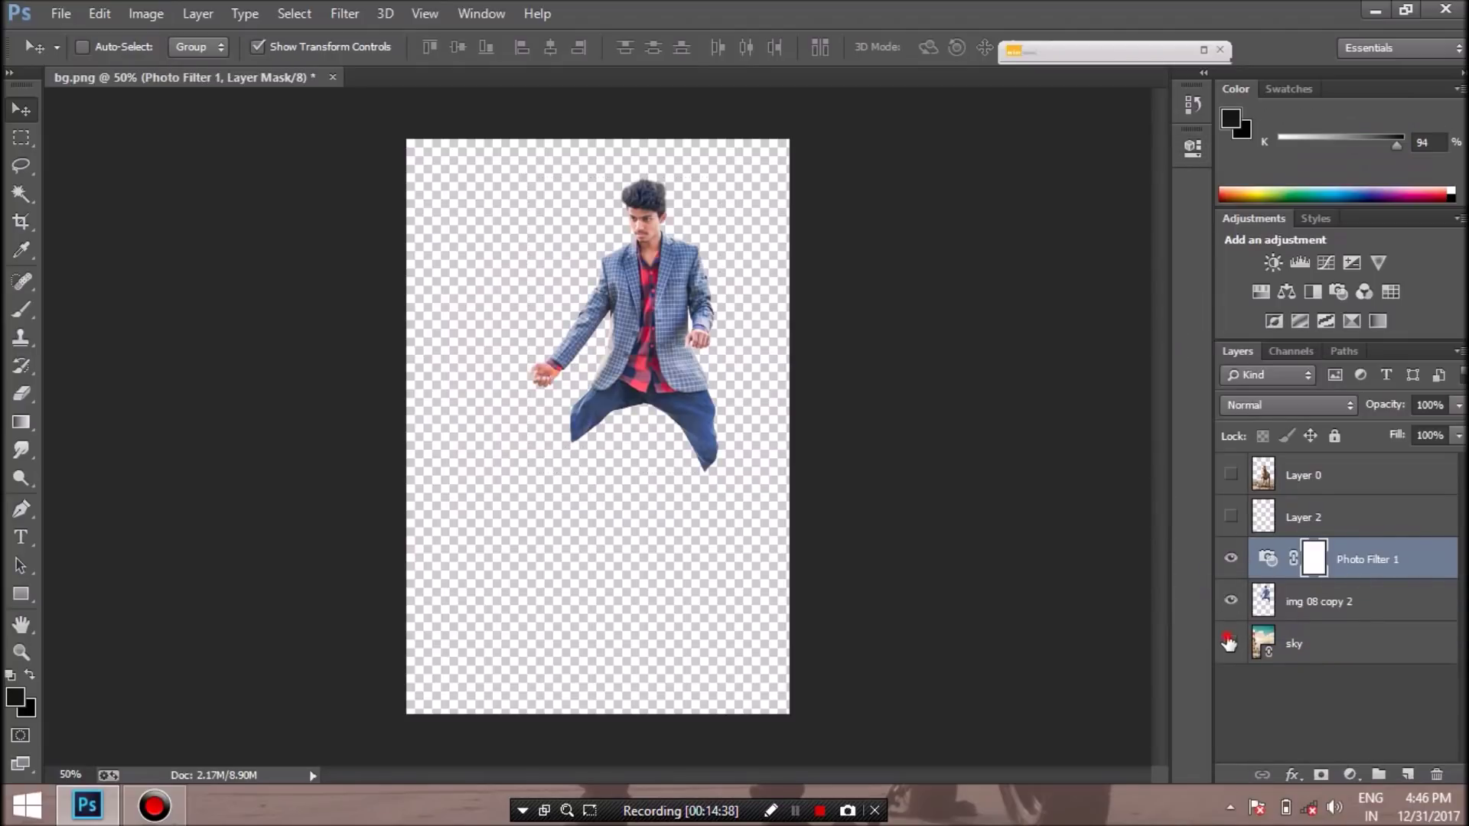
{"action": "left_click", "coordinate": [1230, 517]}
{"action": "left_click", "coordinate": [1230, 475]}
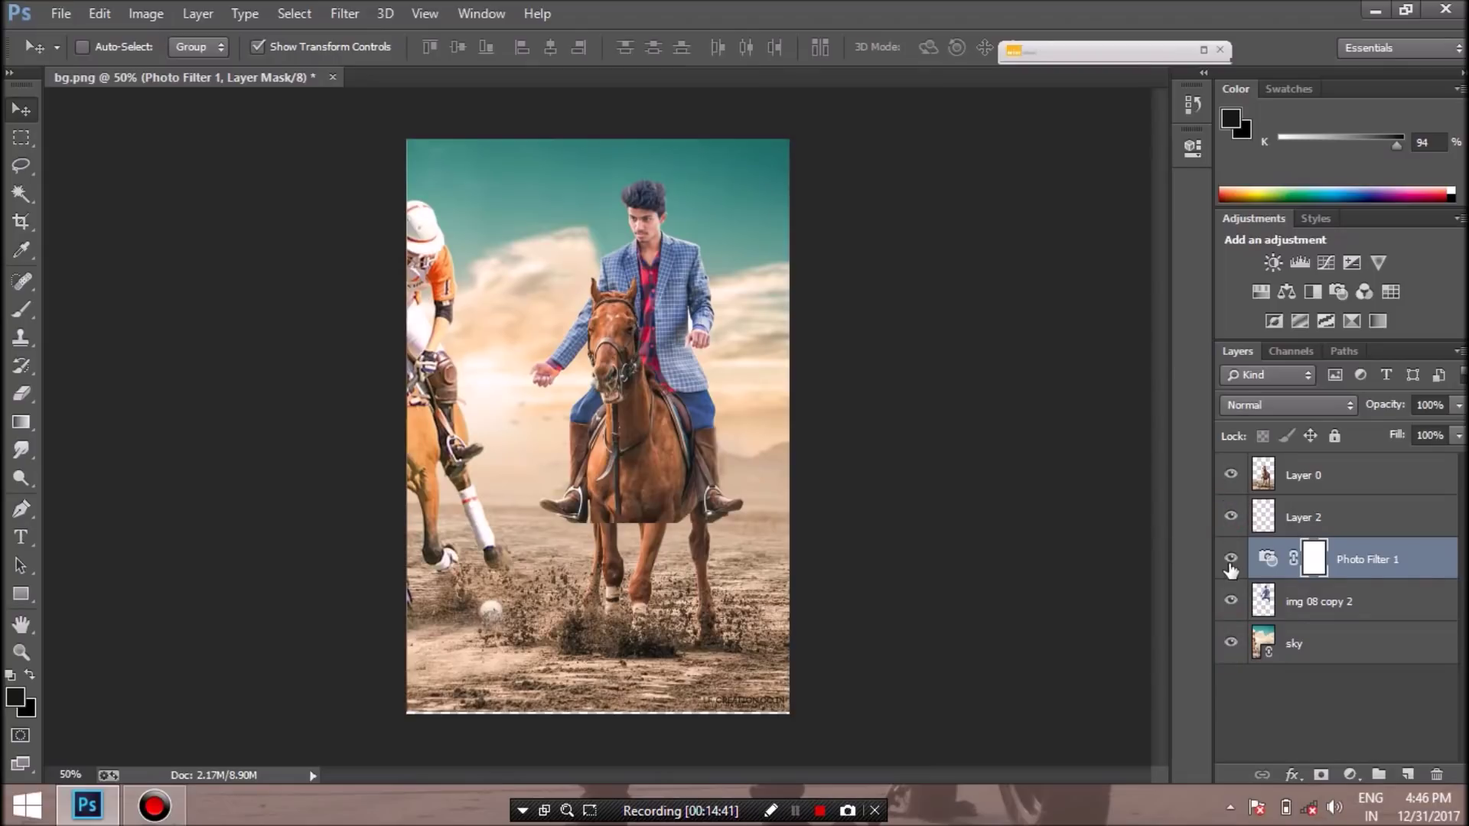
{"action": "left_click", "coordinate": [1231, 560]}
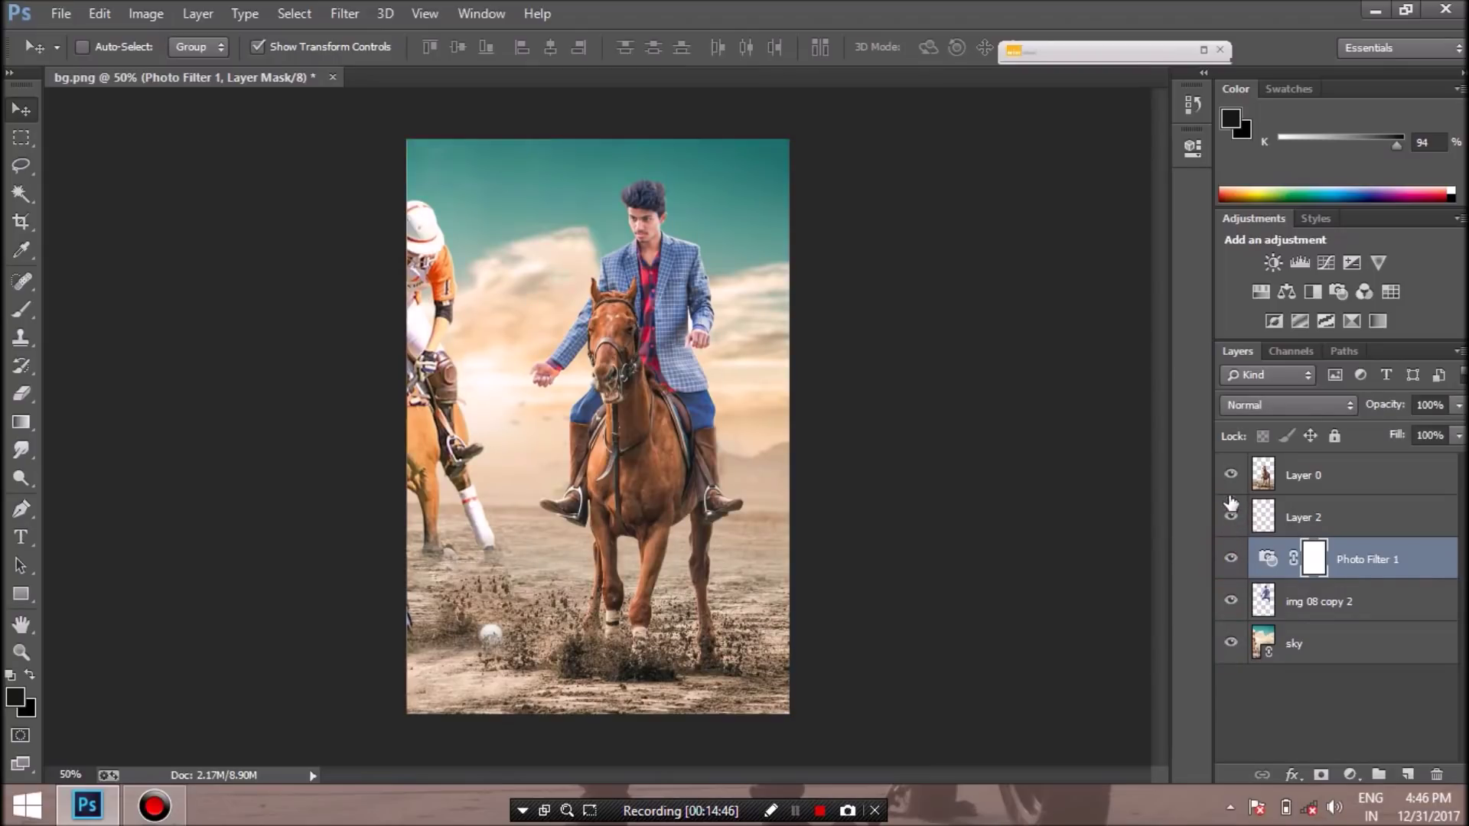
{"action": "left_click", "coordinate": [1230, 517]}
{"action": "left_click", "coordinate": [1231, 643]}
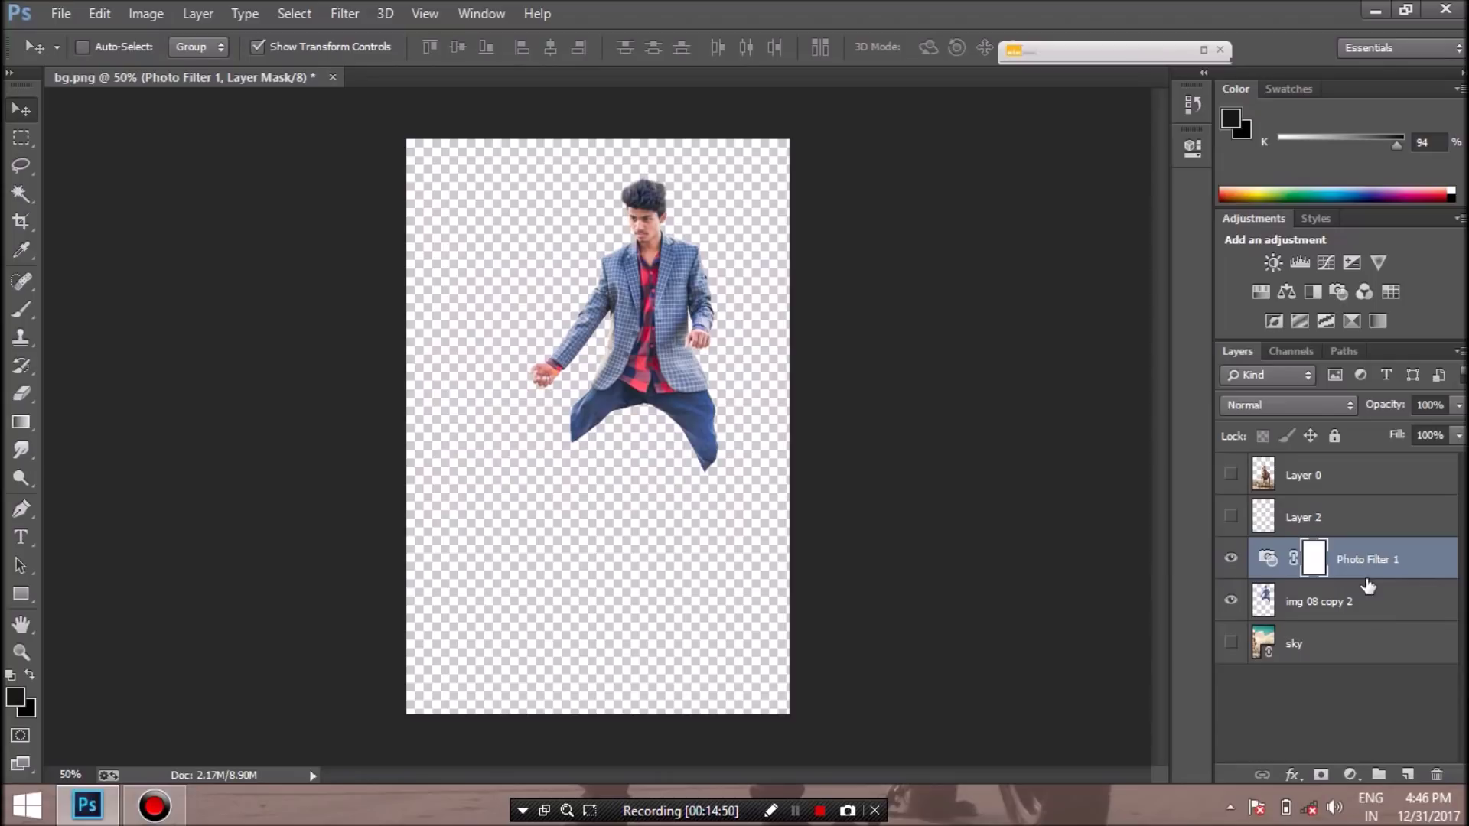
Try merging the Photo Filter into the man, undo it, hide Photo Filter 1 and delete it
{"action": "right_click", "coordinate": [1366, 604]}
{"action": "left_click", "coordinate": [1106, 614]}
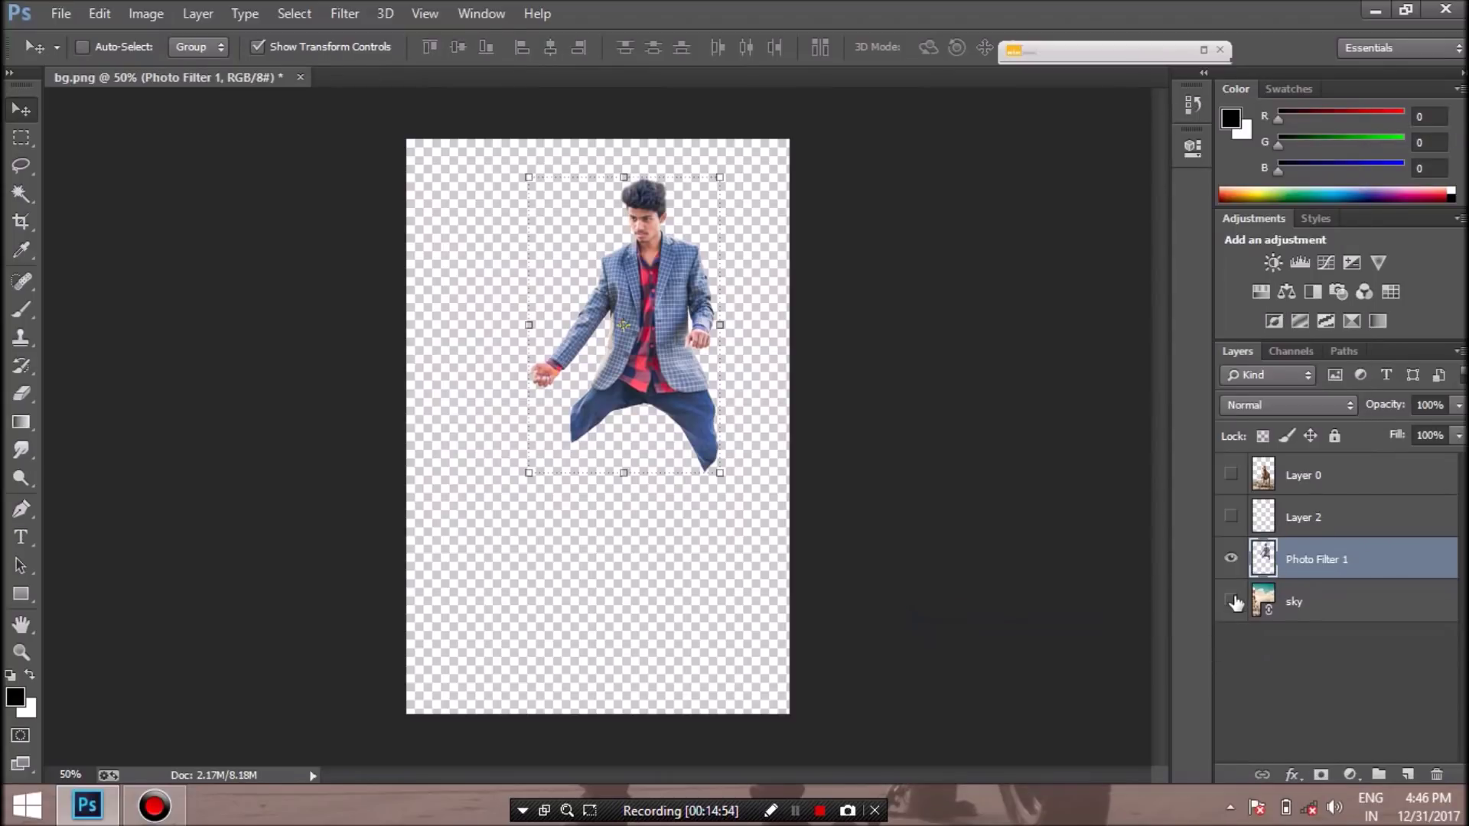
{"action": "left_click", "coordinate": [1230, 601]}
{"action": "left_click", "coordinate": [1231, 517]}
{"action": "left_click", "coordinate": [1231, 475]}
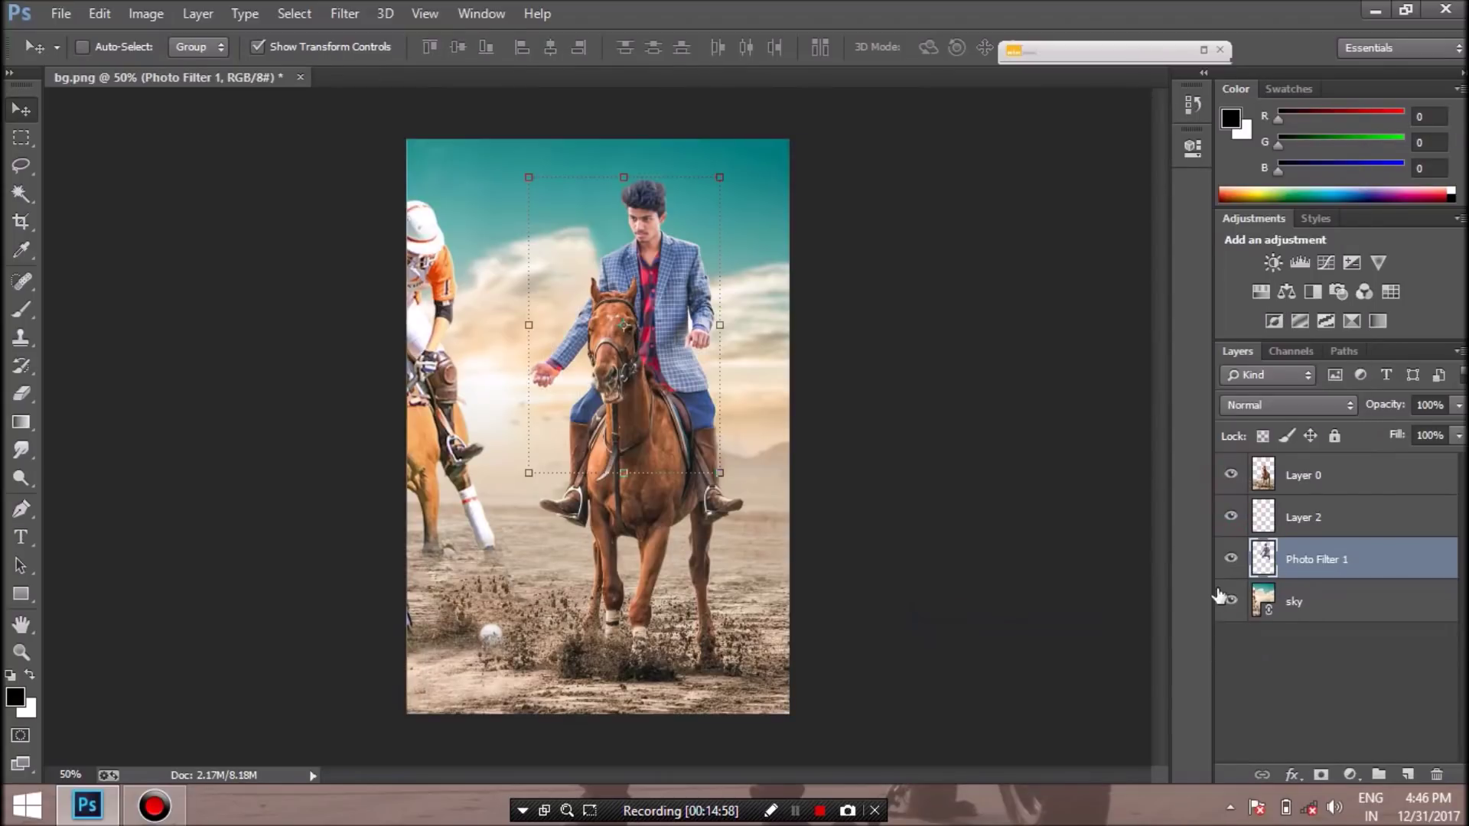
{"action": "key", "text": "ctrl+z"}
{"action": "left_click", "coordinate": [1231, 561]}
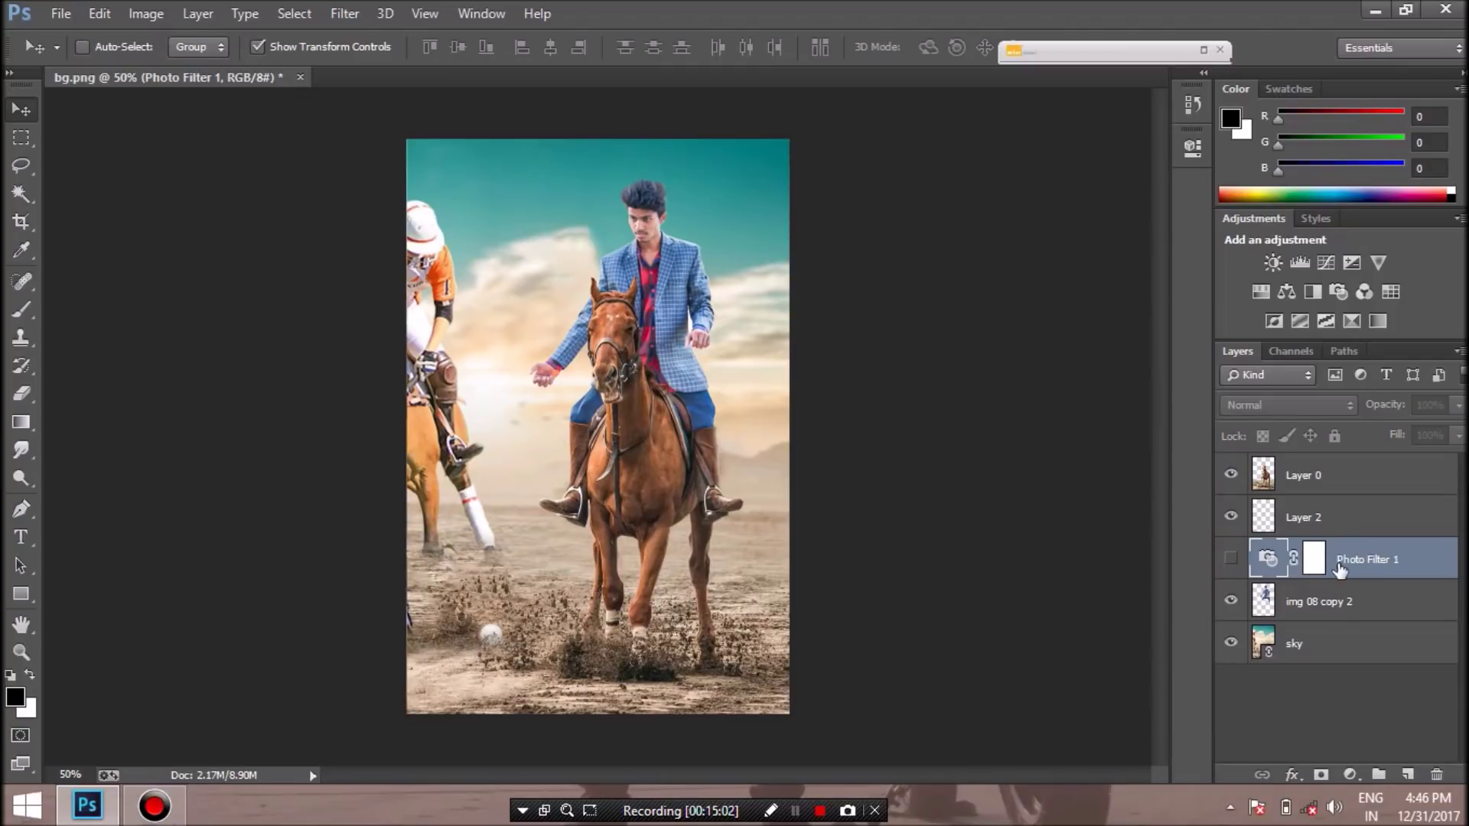
{"action": "right_click", "coordinate": [1339, 570]}
{"action": "left_click", "coordinate": [994, 211]}
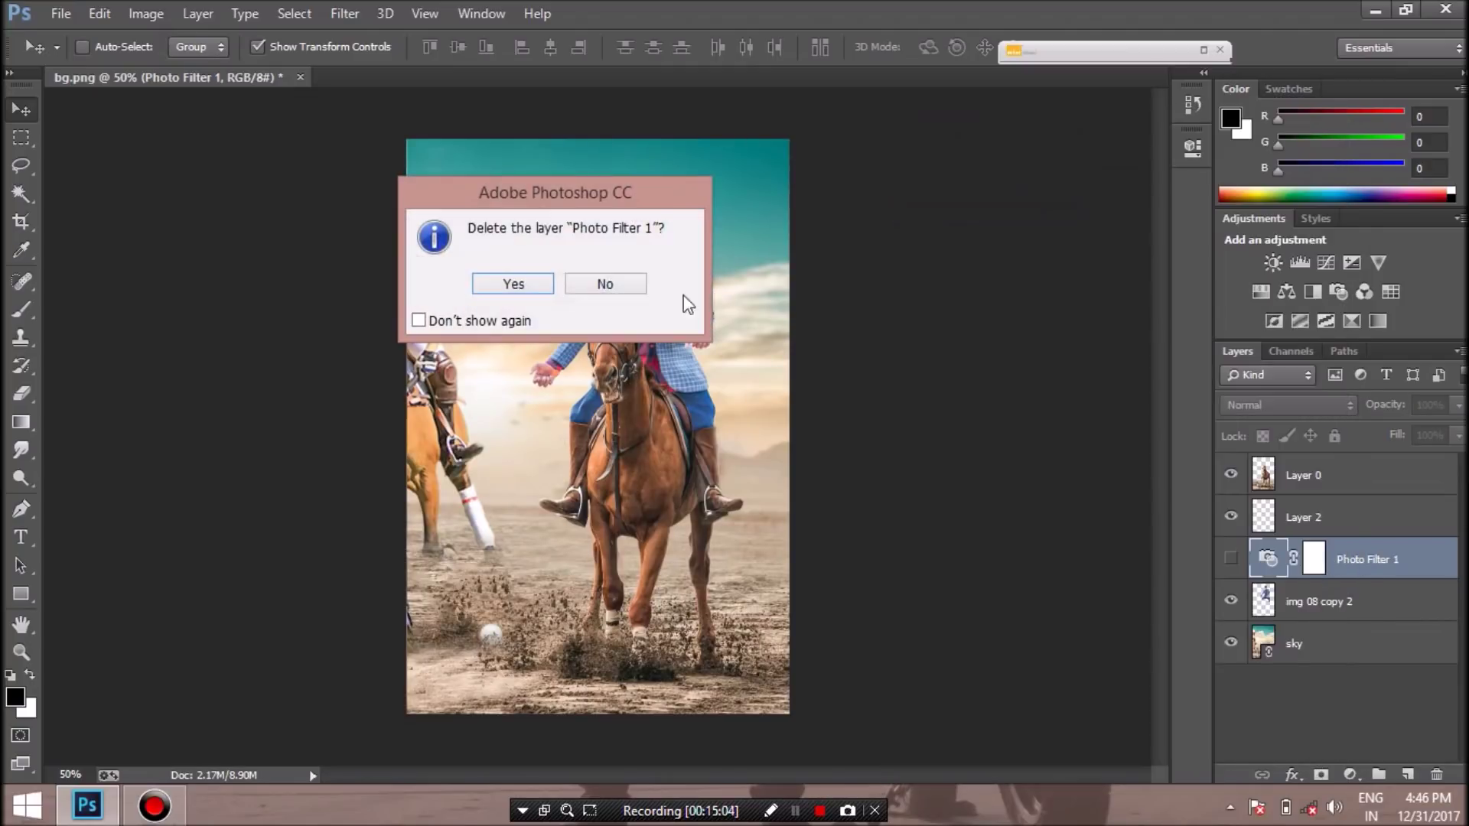
Confirm deleting Photo Filter 1, then set Camera Raw Temperature +7 and Clarity +4
{"action": "left_click", "coordinate": [530, 290]}
{"action": "left_click", "coordinate": [367, 170]}
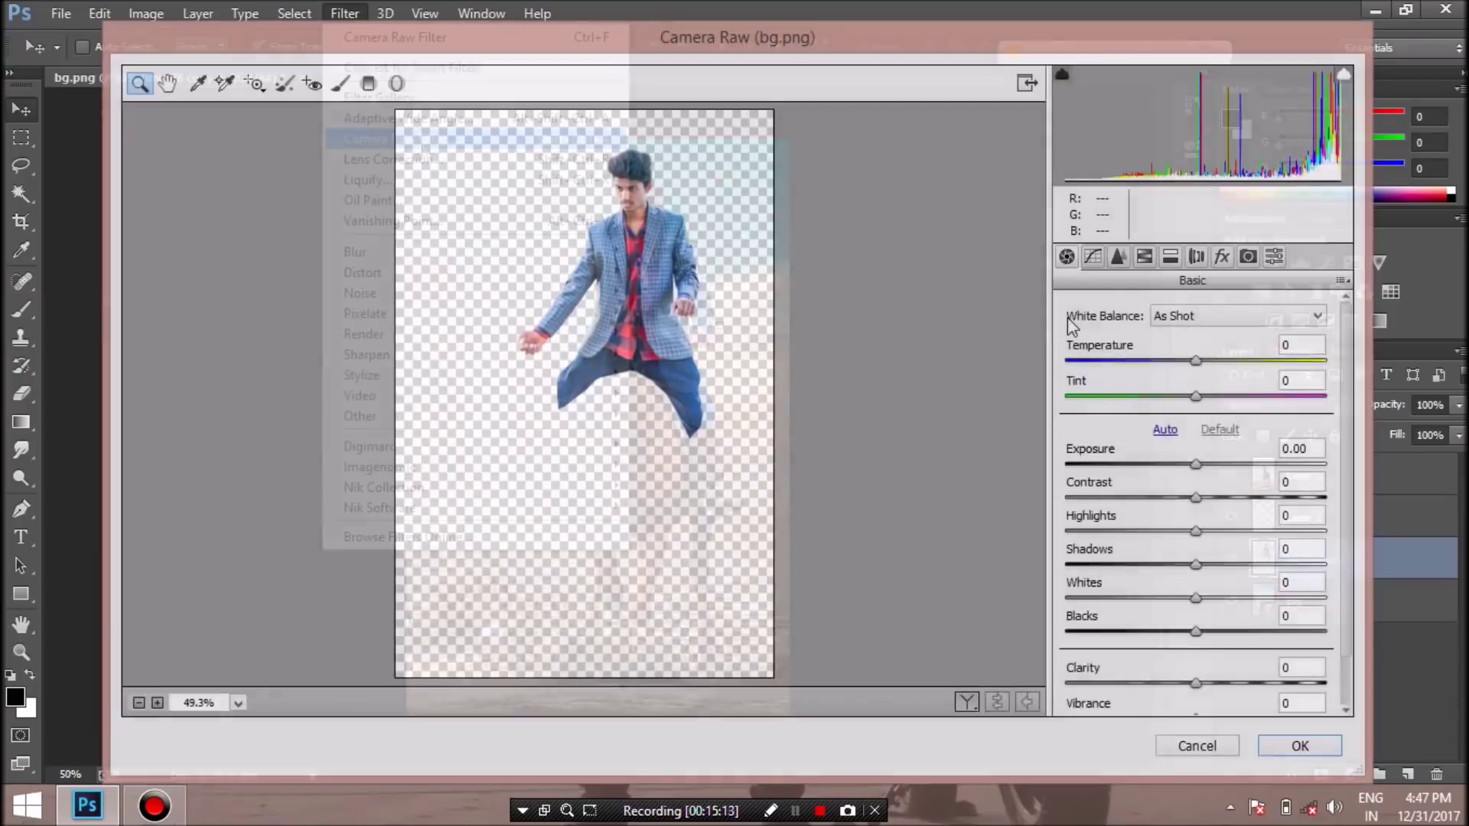
{"action": "left_click", "coordinate": [634, 193]}
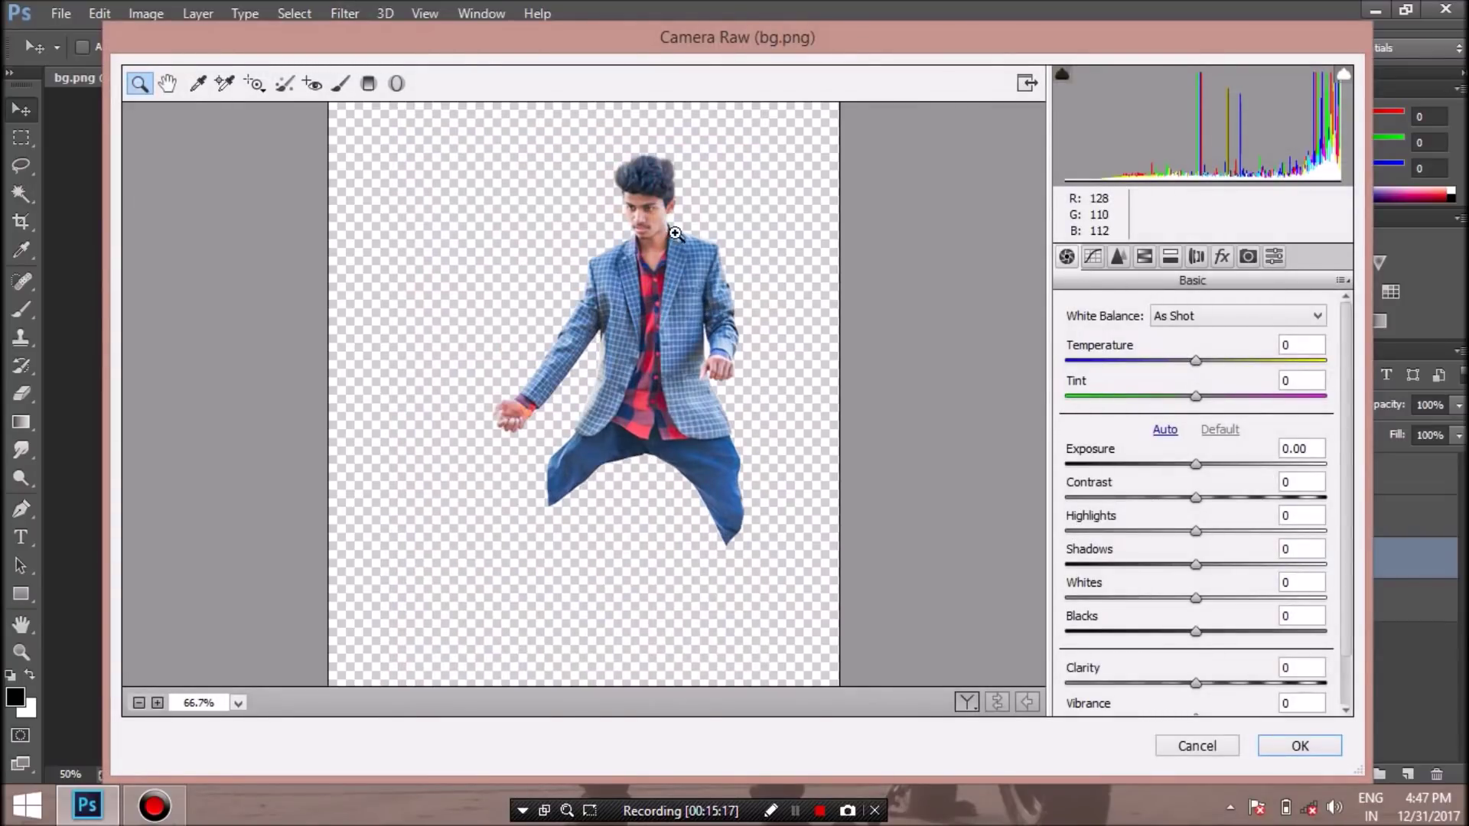
{"action": "left_click", "coordinate": [678, 235]}
{"action": "left_click_drag", "start_coordinate": [1198, 362], "coordinate": [1205, 361]}
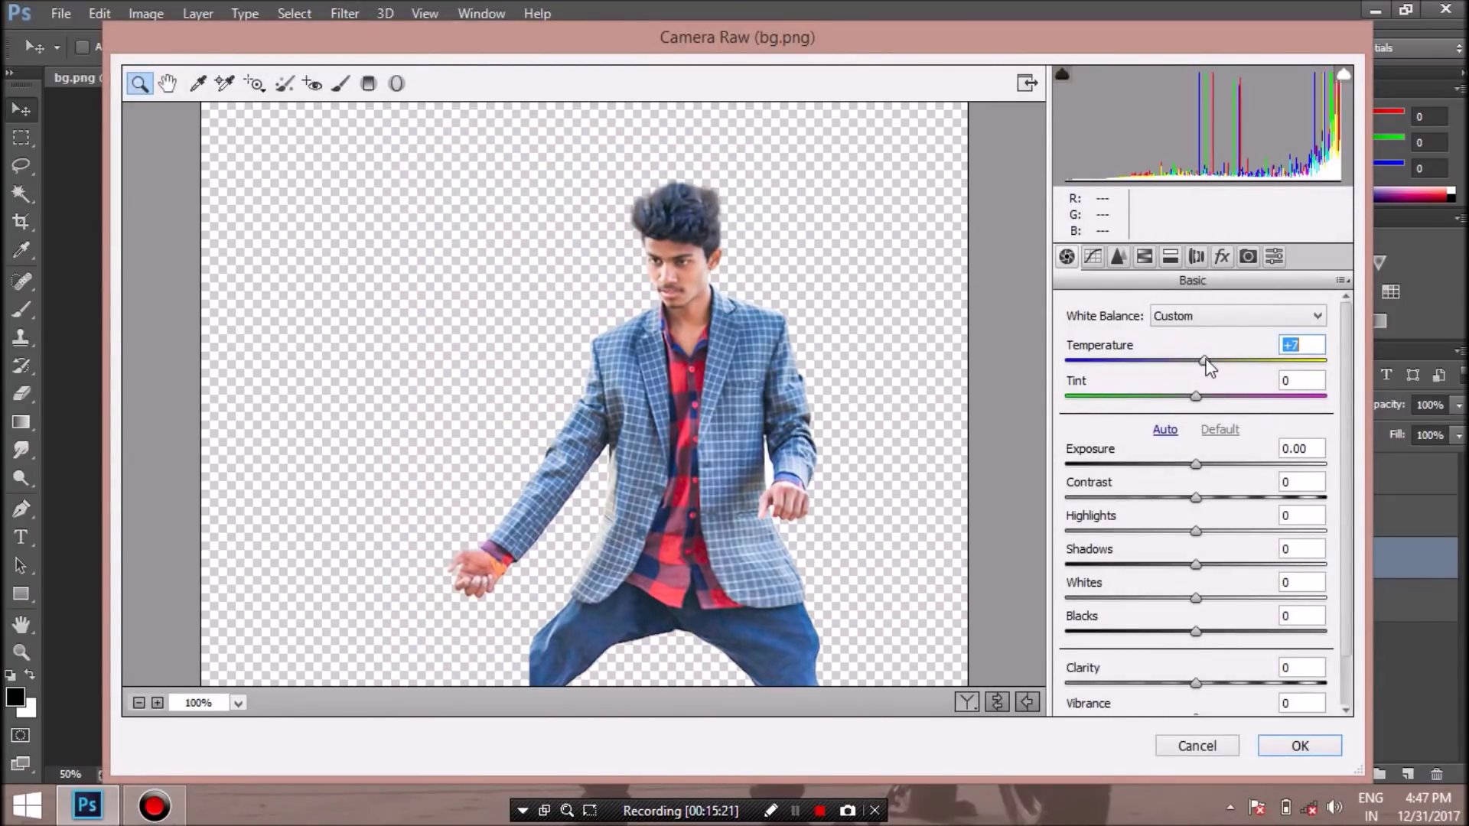
{"action": "scroll", "coordinate": [1351, 534], "scroll_direction": "down", "scroll_amount": 2}
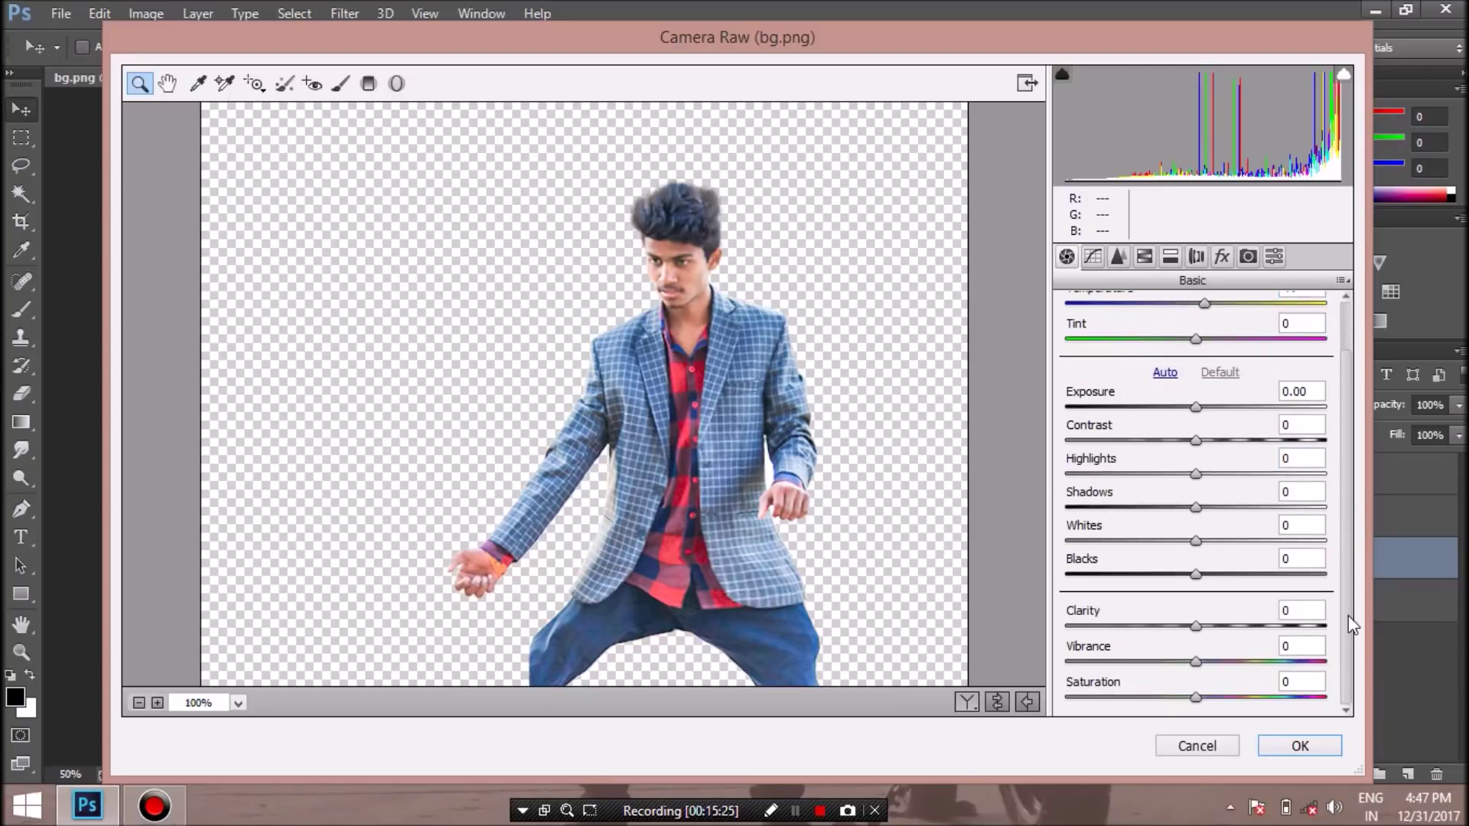
{"action": "left_click_drag", "start_coordinate": [1194, 629], "coordinate": [1195, 618]}
Brighten the Orange luminance slightly in HSL and apply the Camera Raw edit
{"action": "left_click", "coordinate": [1120, 257]}
{"action": "left_click", "coordinate": [1191, 338]}
{"action": "left_click_drag", "start_coordinate": [1202, 446], "coordinate": [1209, 449]}
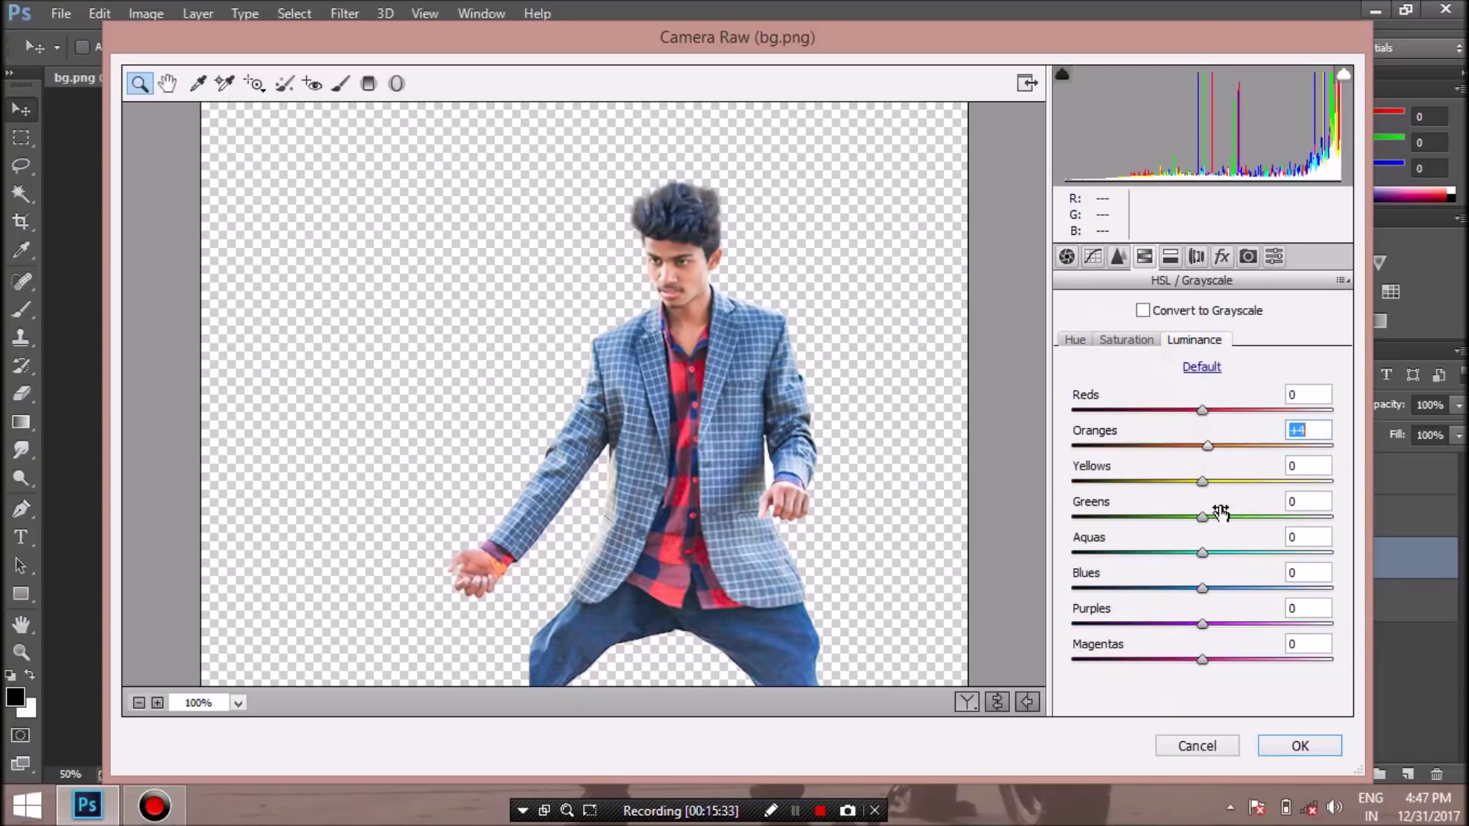
{"action": "key", "text": "ctrl+alt+1"}
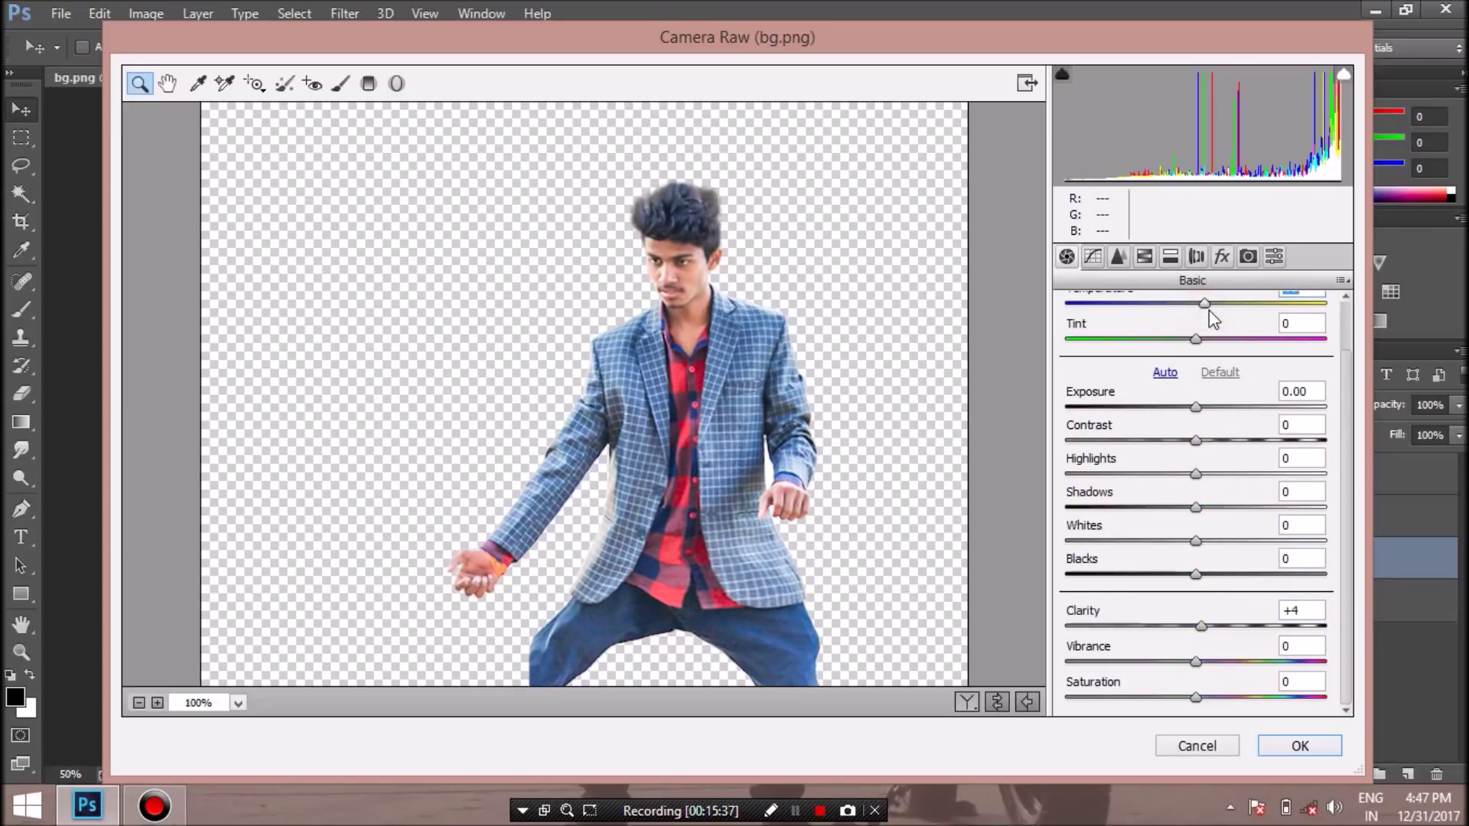
{"action": "left_click", "coordinate": [1301, 747]}
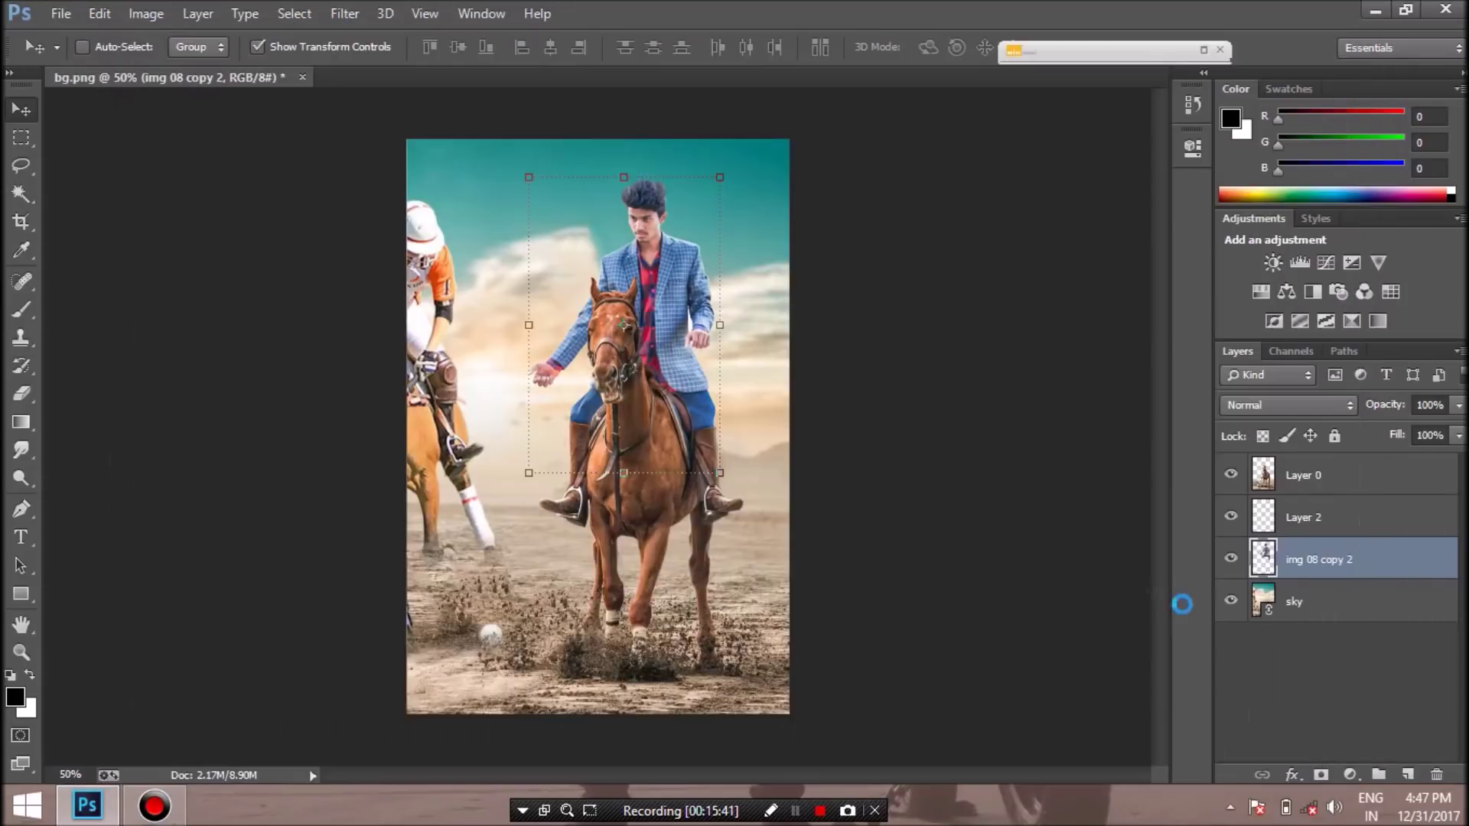
Place 8122-01.png above img 08 copy 2, scaled down and moved onto the horse
{"action": "left_click", "coordinate": [1343, 603]}
{"action": "left_click", "coordinate": [1306, 570]}
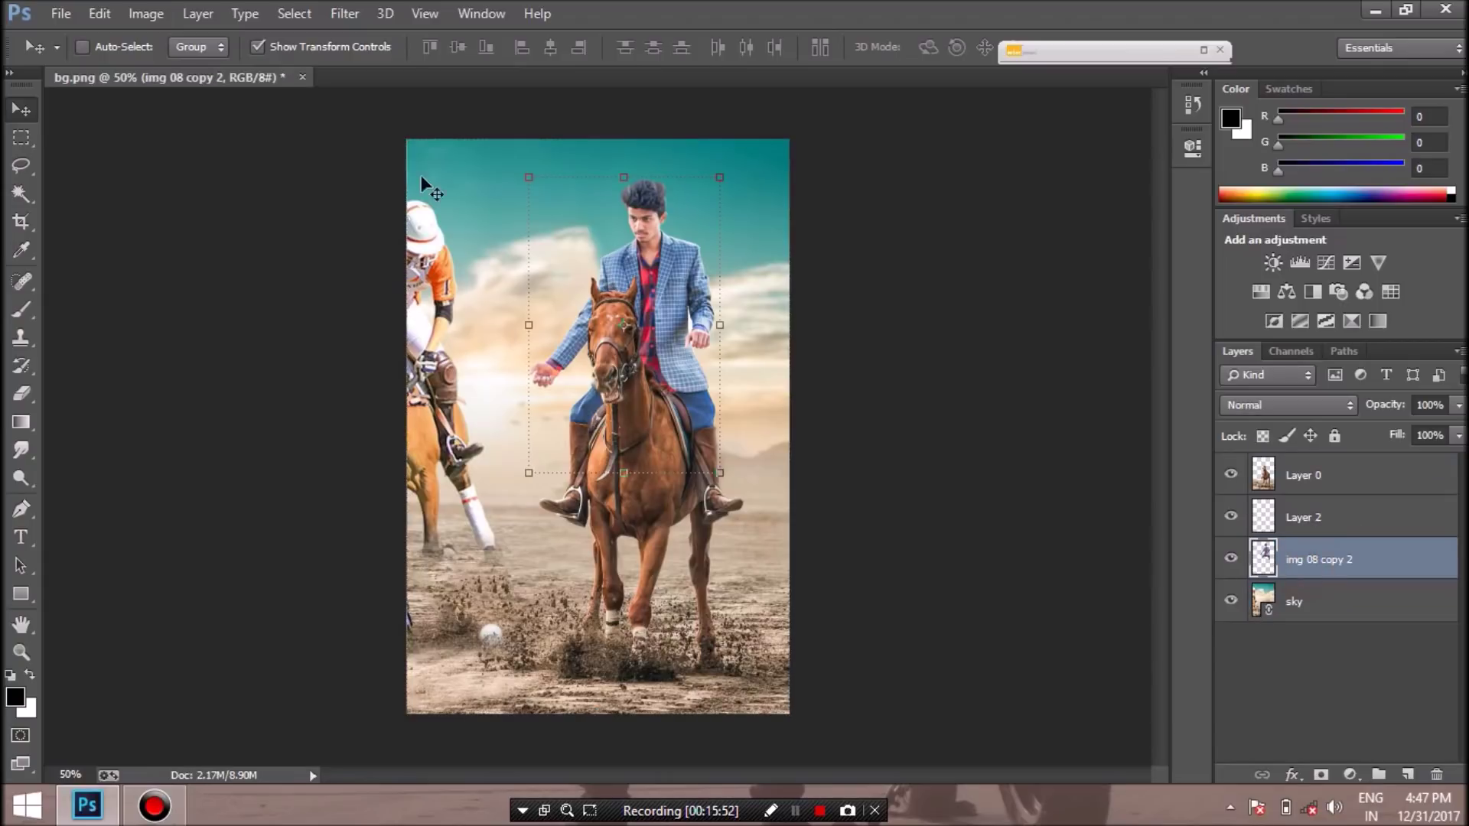
{"action": "left_click", "coordinate": [61, 13]}
{"action": "left_click", "coordinate": [126, 346]}
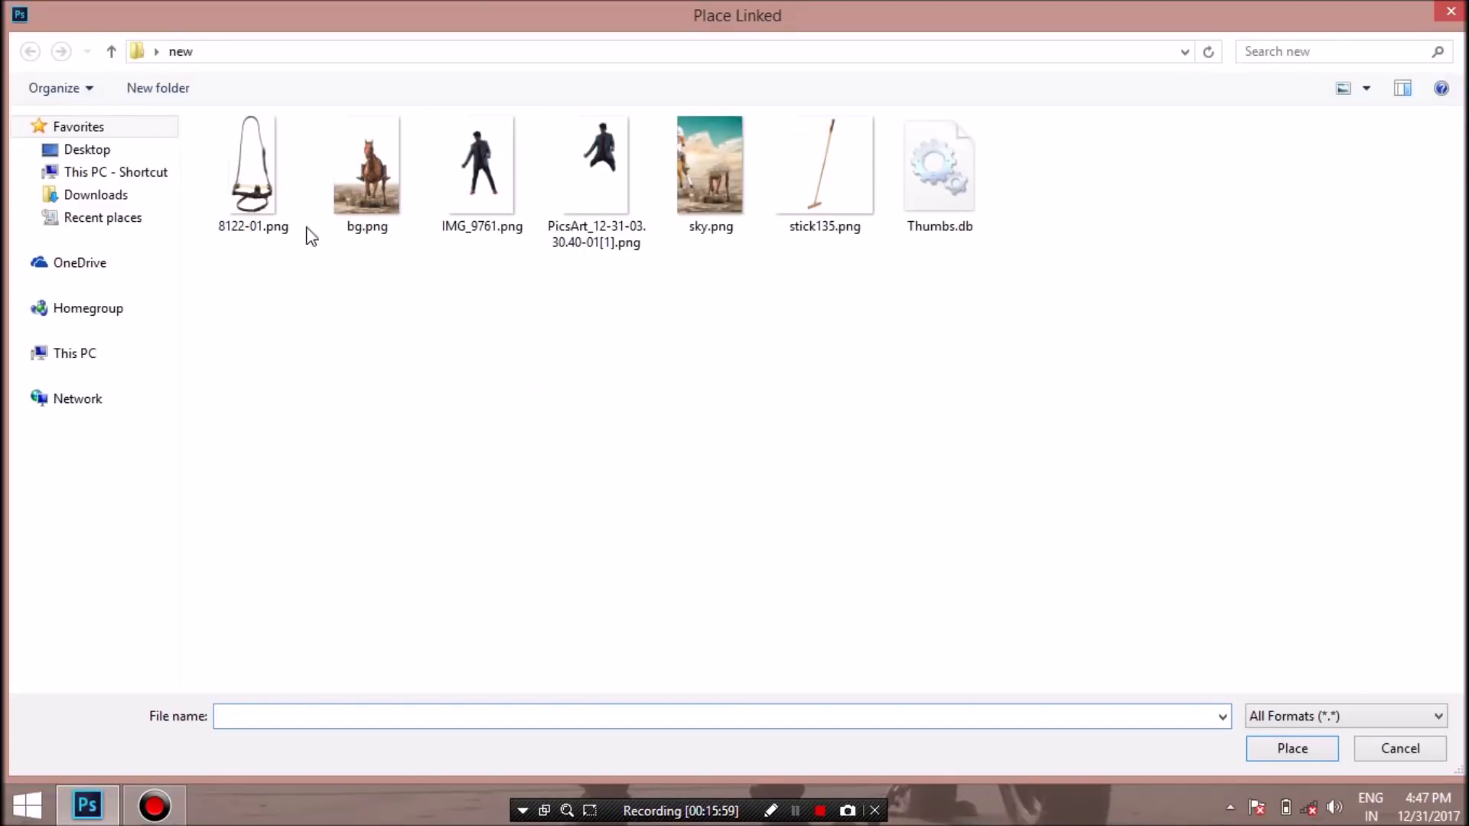
{"action": "double_click", "coordinate": [308, 234]}
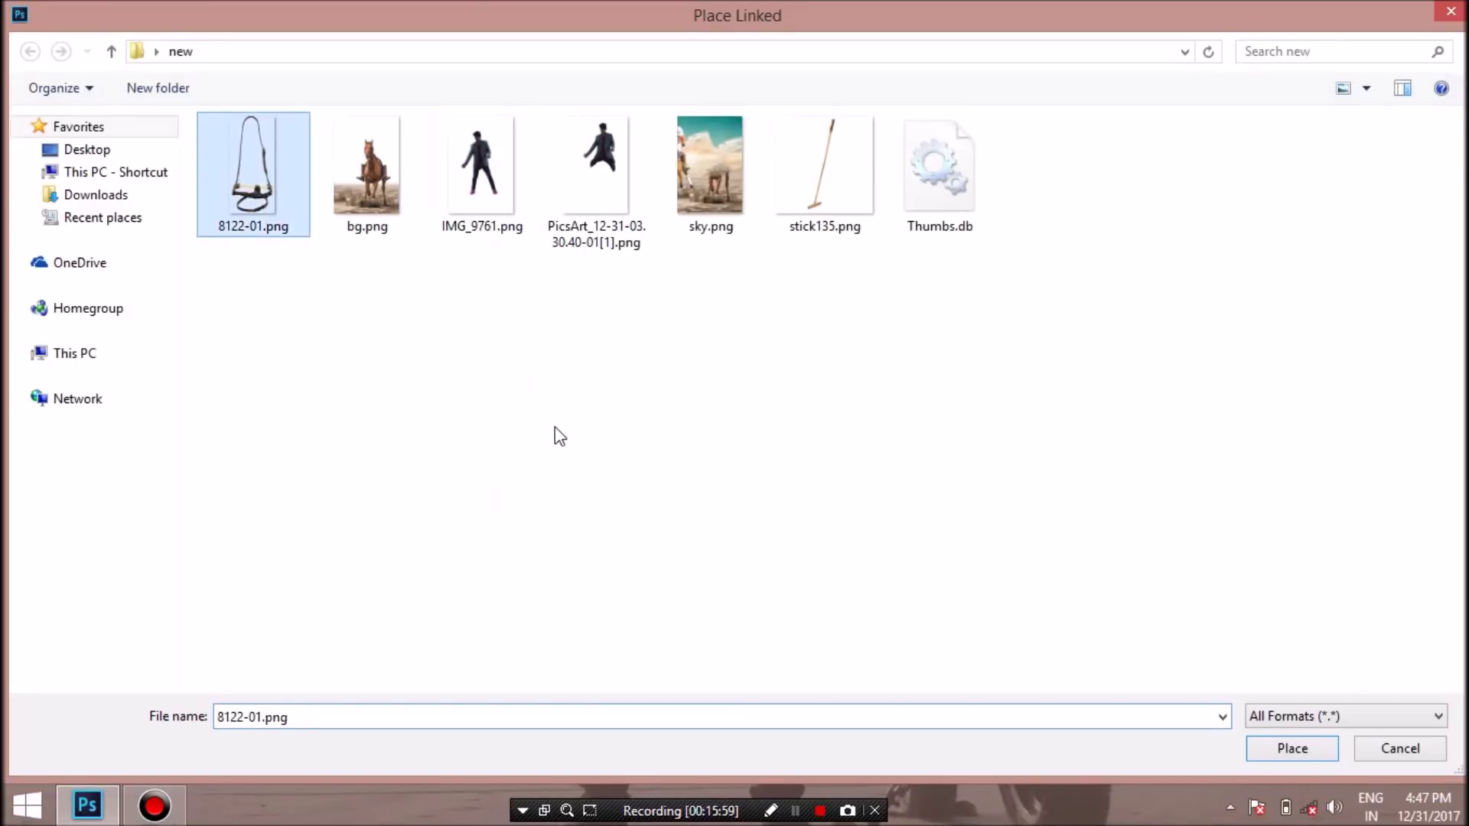
{"action": "left_click_drag", "start_coordinate": [737, 142], "coordinate": [670, 424]}
{"action": "left_click_drag", "start_coordinate": [639, 534], "coordinate": [732, 368]}
{"action": "key", "text": "Return"}
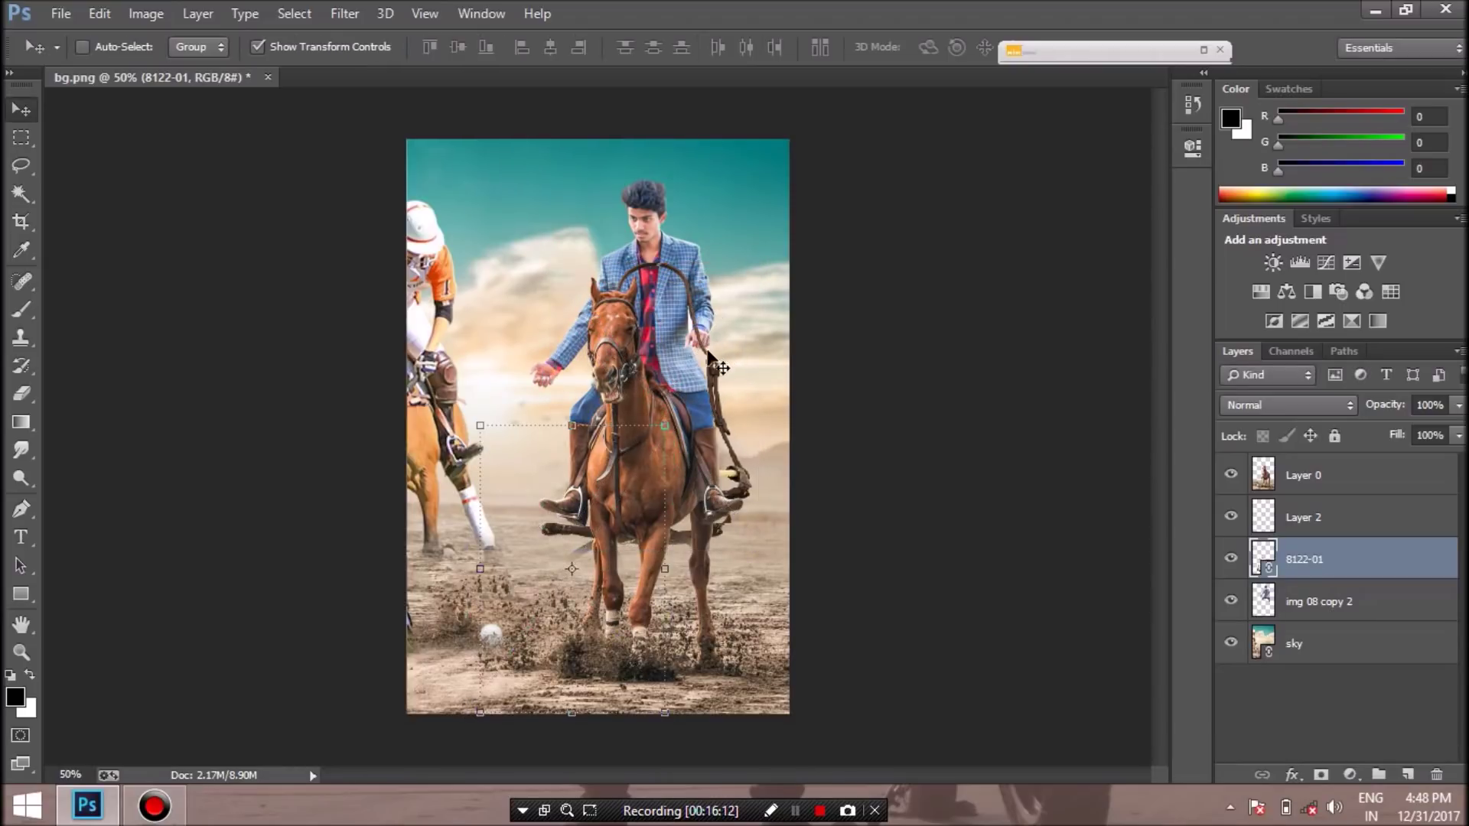
{"action": "left_click_drag", "start_coordinate": [641, 420], "coordinate": [663, 363]}
Rotate the reins 16.63° and shrink them to run from the bridle to the rider's hand
{"action": "key", "text": "ctrl+t"}
{"action": "left_click_drag", "start_coordinate": [674, 478], "coordinate": [662, 484]}
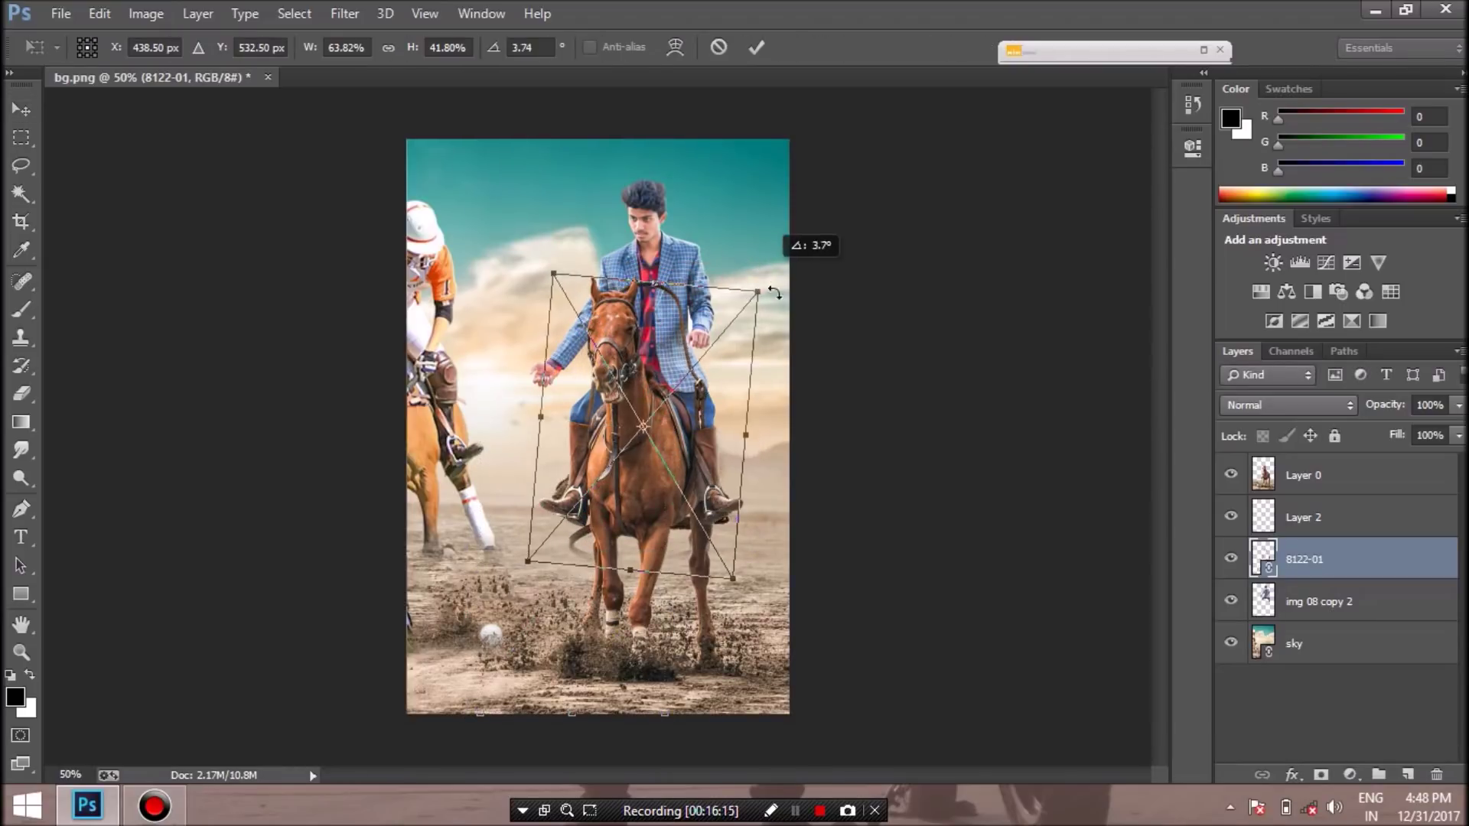
{"action": "left_click_drag", "start_coordinate": [703, 591], "coordinate": [645, 495]}
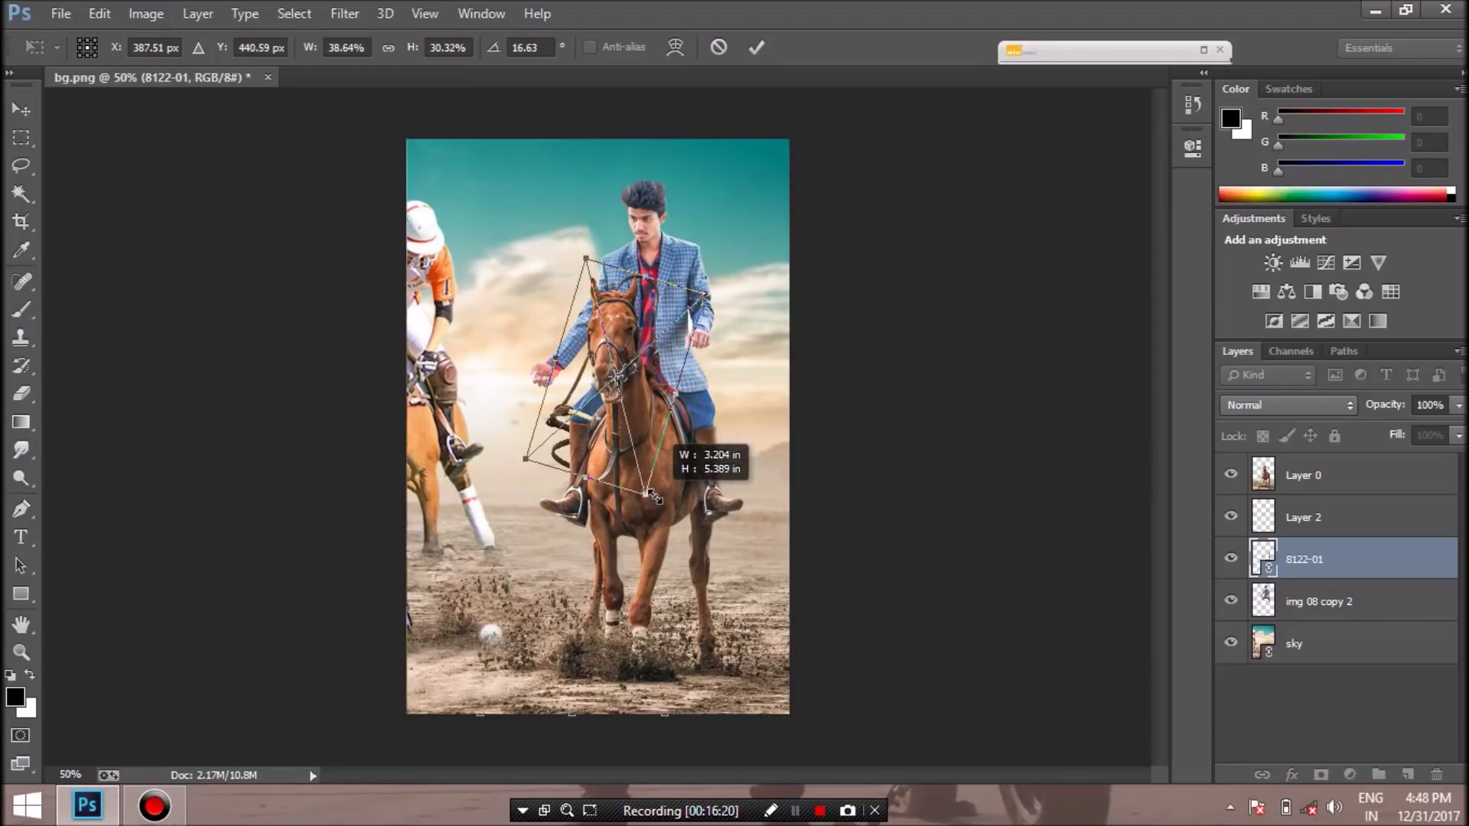
{"action": "left_click_drag", "start_coordinate": [656, 410], "coordinate": [691, 451]}
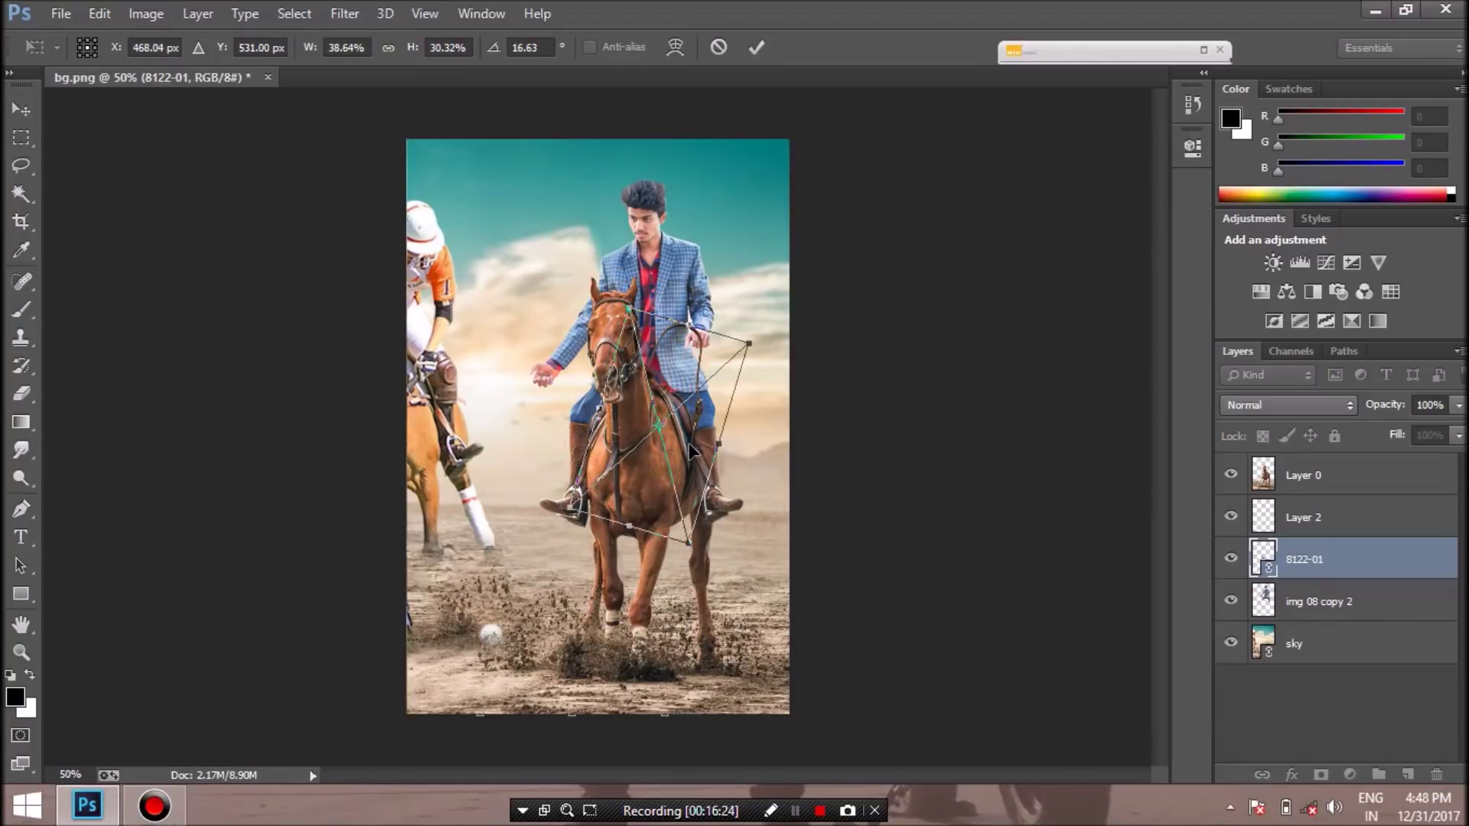
{"action": "left_click_drag", "start_coordinate": [677, 527], "coordinate": [660, 498]}
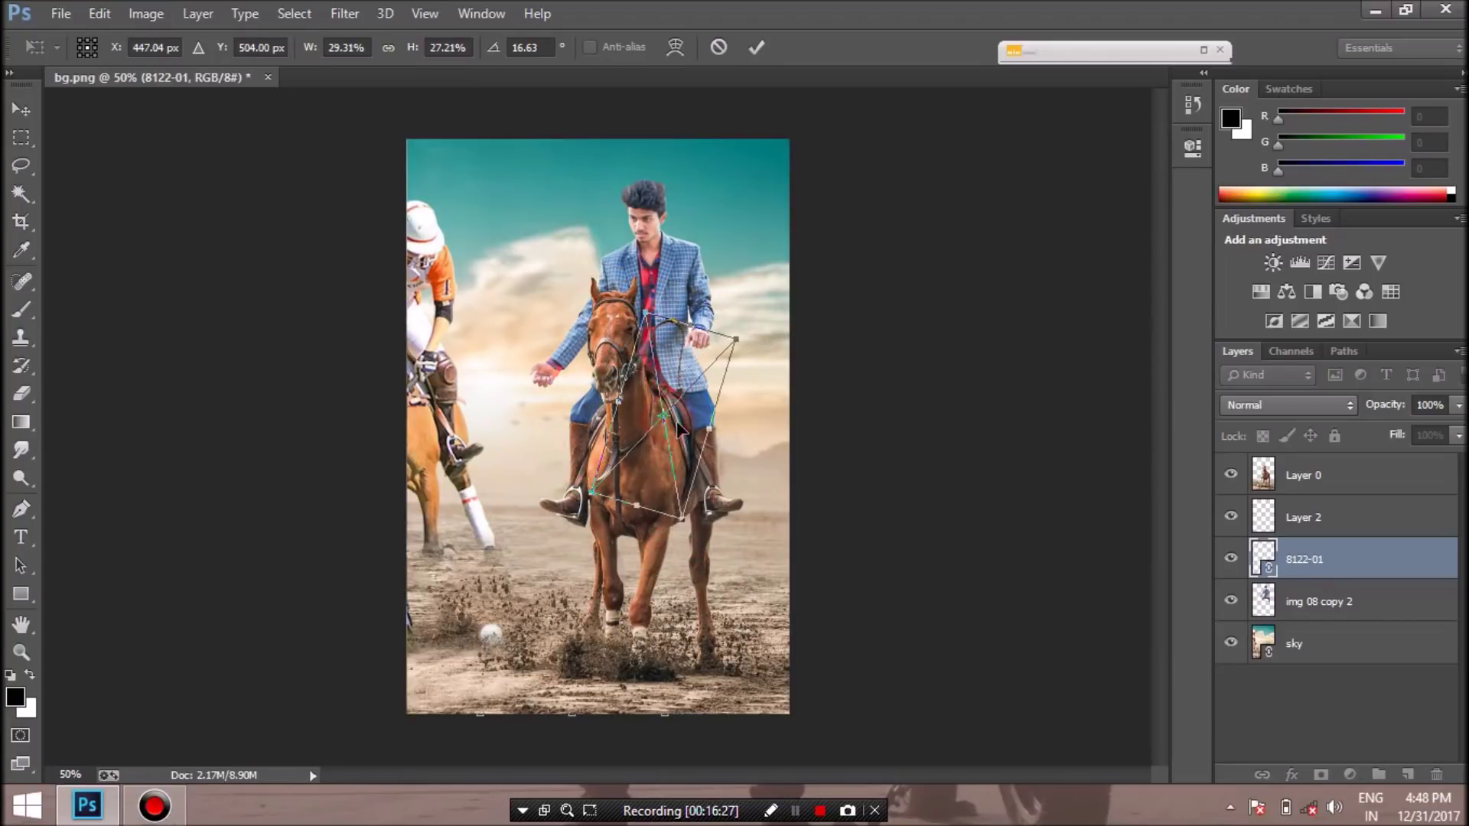
{"action": "left_click_drag", "start_coordinate": [672, 430], "coordinate": [687, 438]}
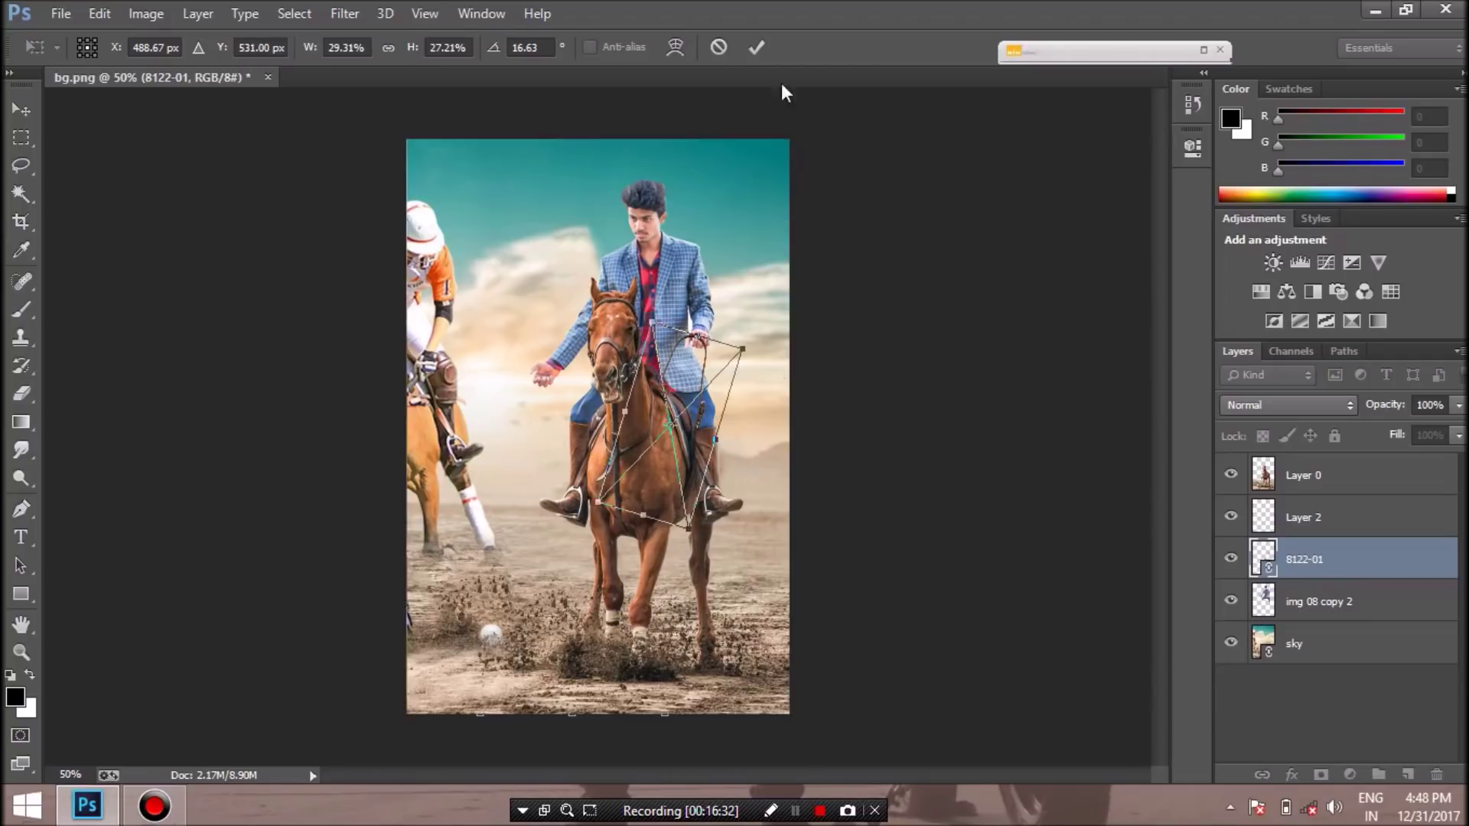
{"action": "left_click", "coordinate": [756, 46]}
{"action": "key", "text": "ctrl+plus"}
{"action": "key", "text": "ctrl+plus"}
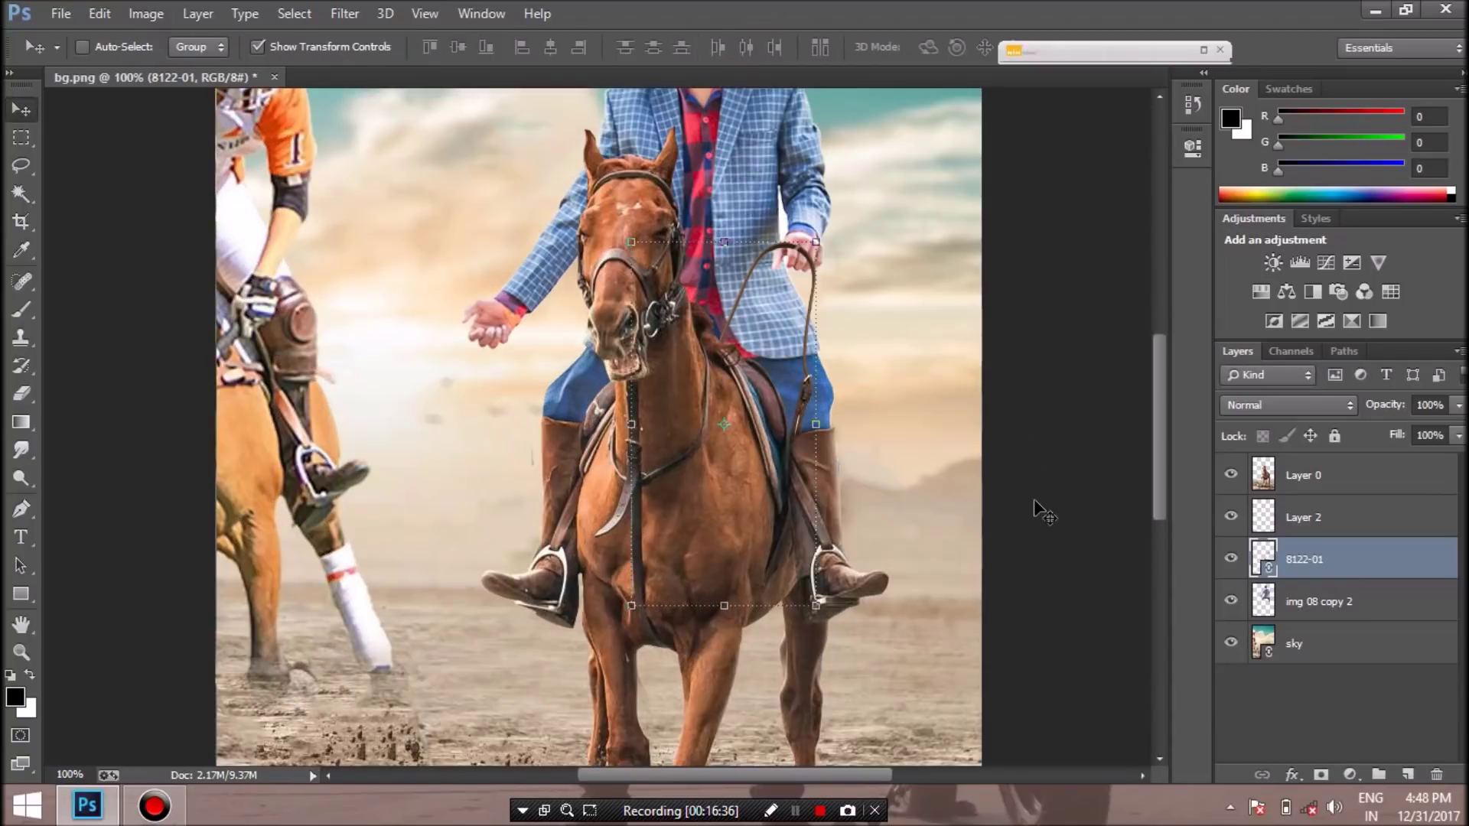
Rasterize the 8122-01 reins layer and set the eraser size to 15
{"action": "left_click", "coordinate": [1231, 561]}
{"action": "scroll", "coordinate": [1163, 490], "scroll_direction": "up", "scroll_amount": 2}
{"action": "key", "text": "ctrl+plus"}
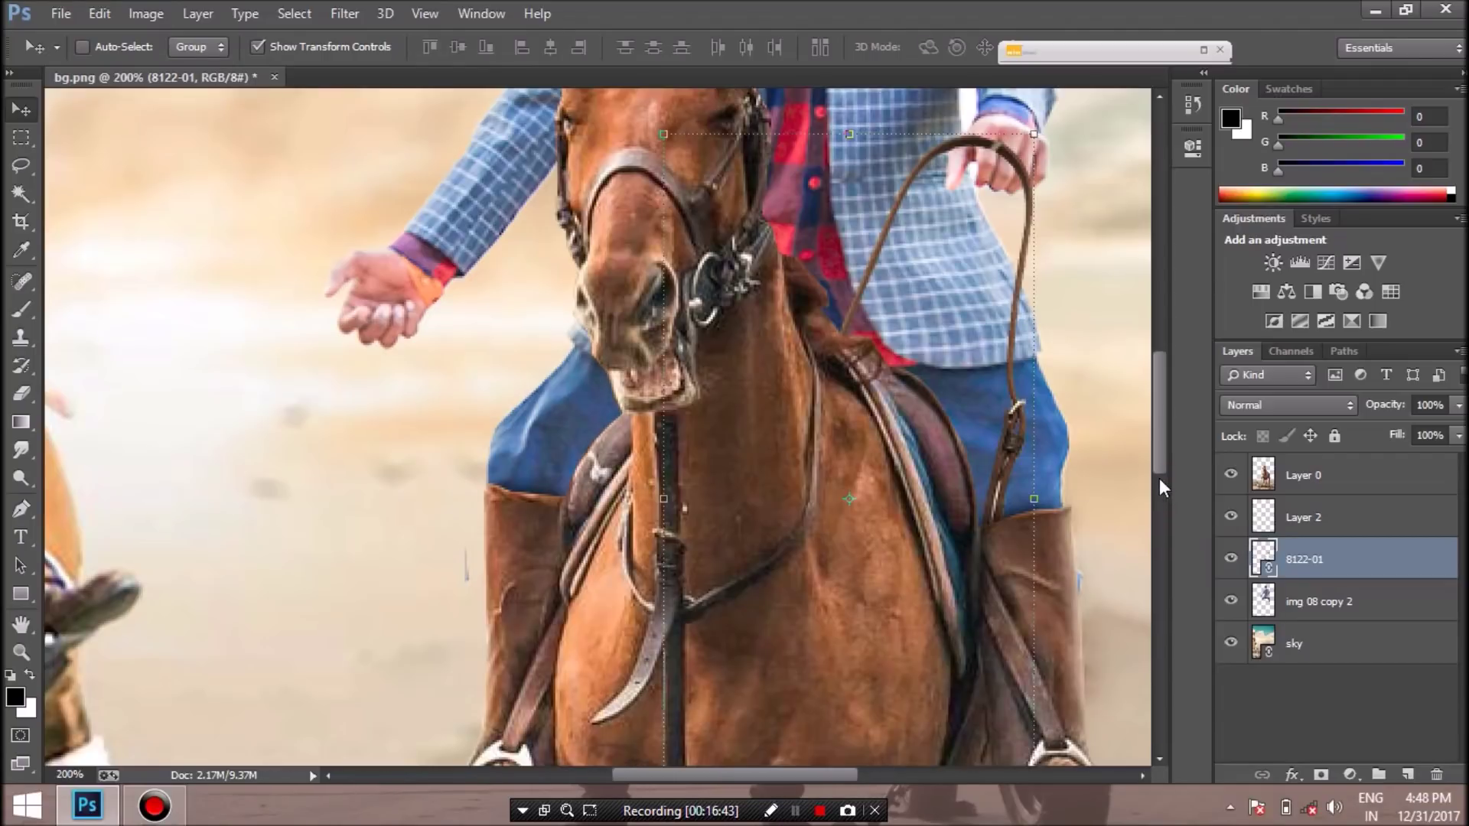
{"action": "key", "text": "e"}
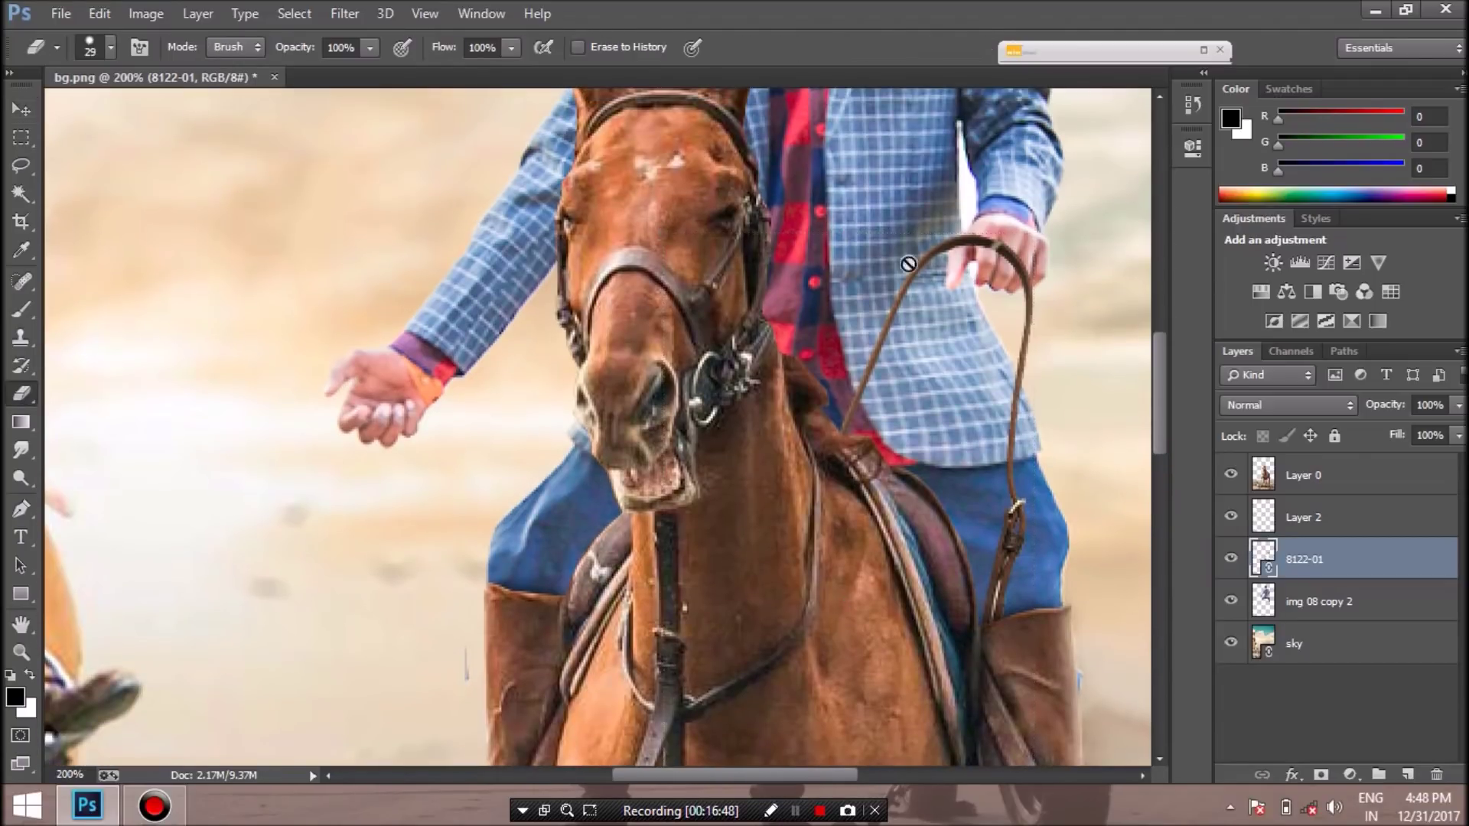
{"action": "left_click", "coordinate": [994, 232]}
{"action": "left_click", "coordinate": [587, 292]}
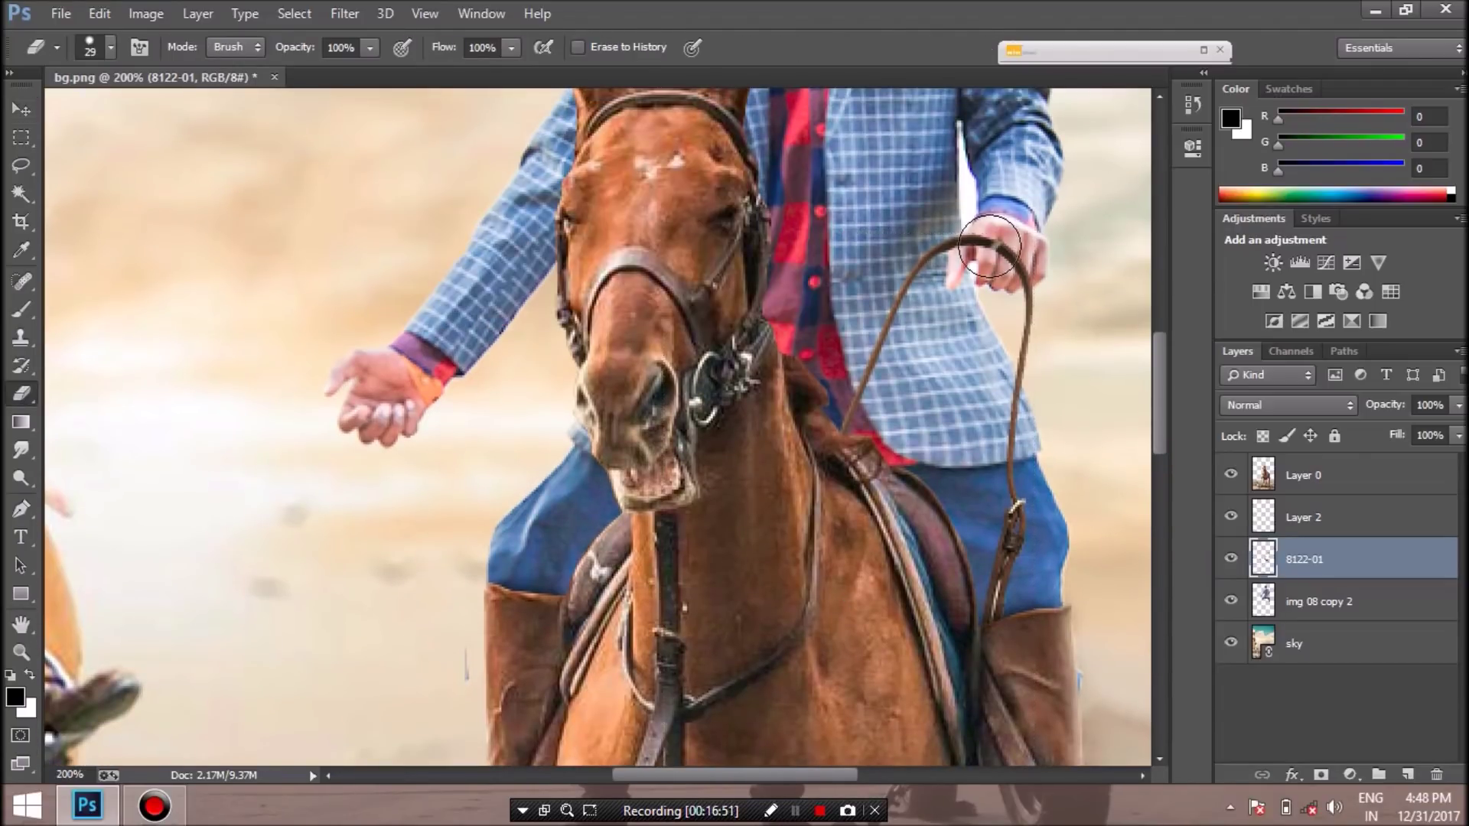
{"action": "left_click", "coordinate": [93, 34]}
{"action": "left_click_drag", "start_coordinate": [127, 111], "coordinate": [111, 111]}
{"action": "left_click", "coordinate": [868, 264]}
At 300% zoom, erase the rein crossing the rider's fingers, then return to 50%
{"action": "key", "text": "ctrl+plus"}
{"action": "left_click_drag", "start_coordinate": [746, 773], "coordinate": [812, 773]}
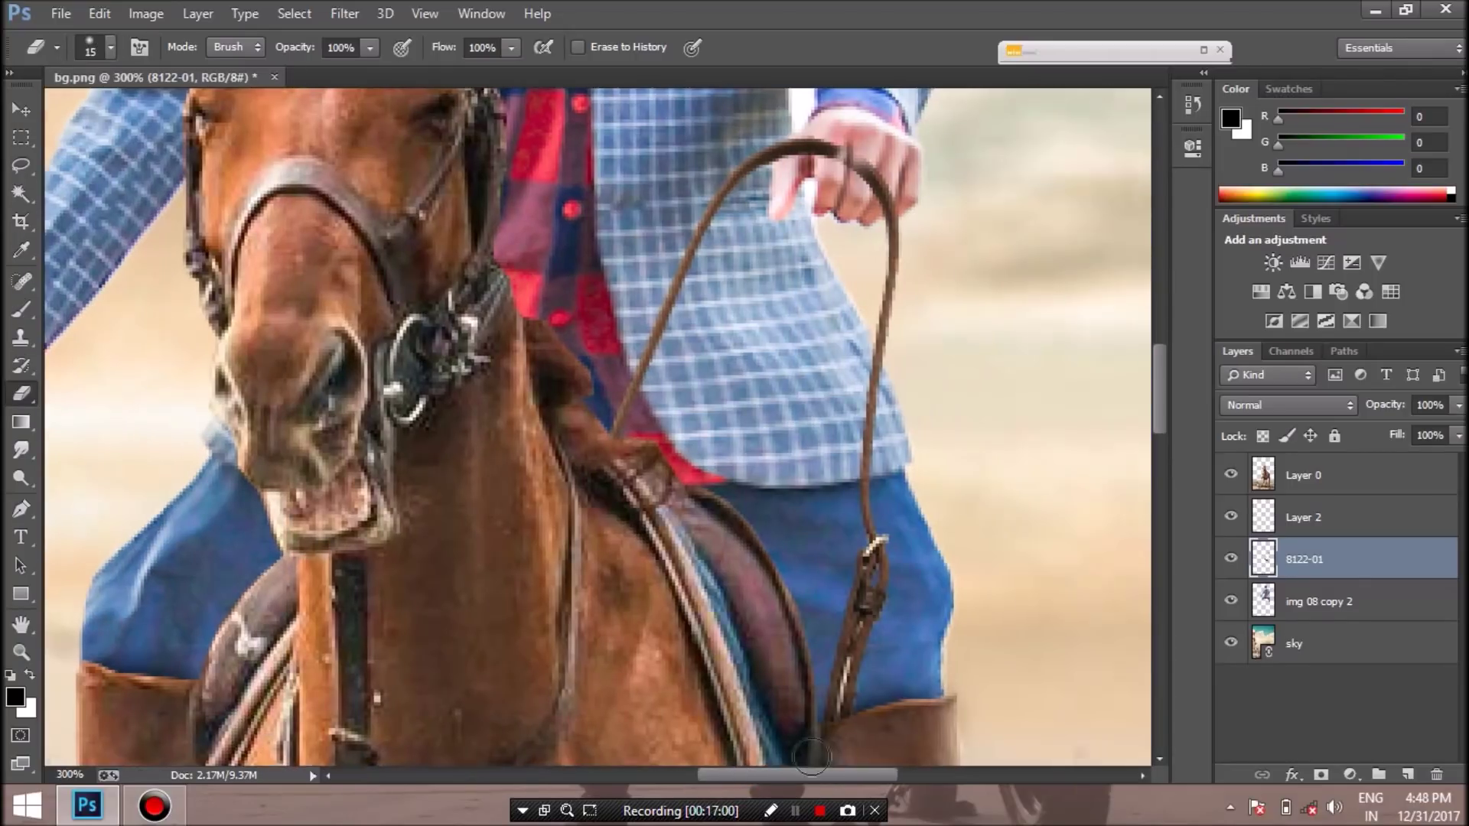
{"action": "left_click_drag", "start_coordinate": [1159, 426], "coordinate": [1159, 403]}
{"action": "left_click_drag", "start_coordinate": [817, 314], "coordinate": [879, 350]}
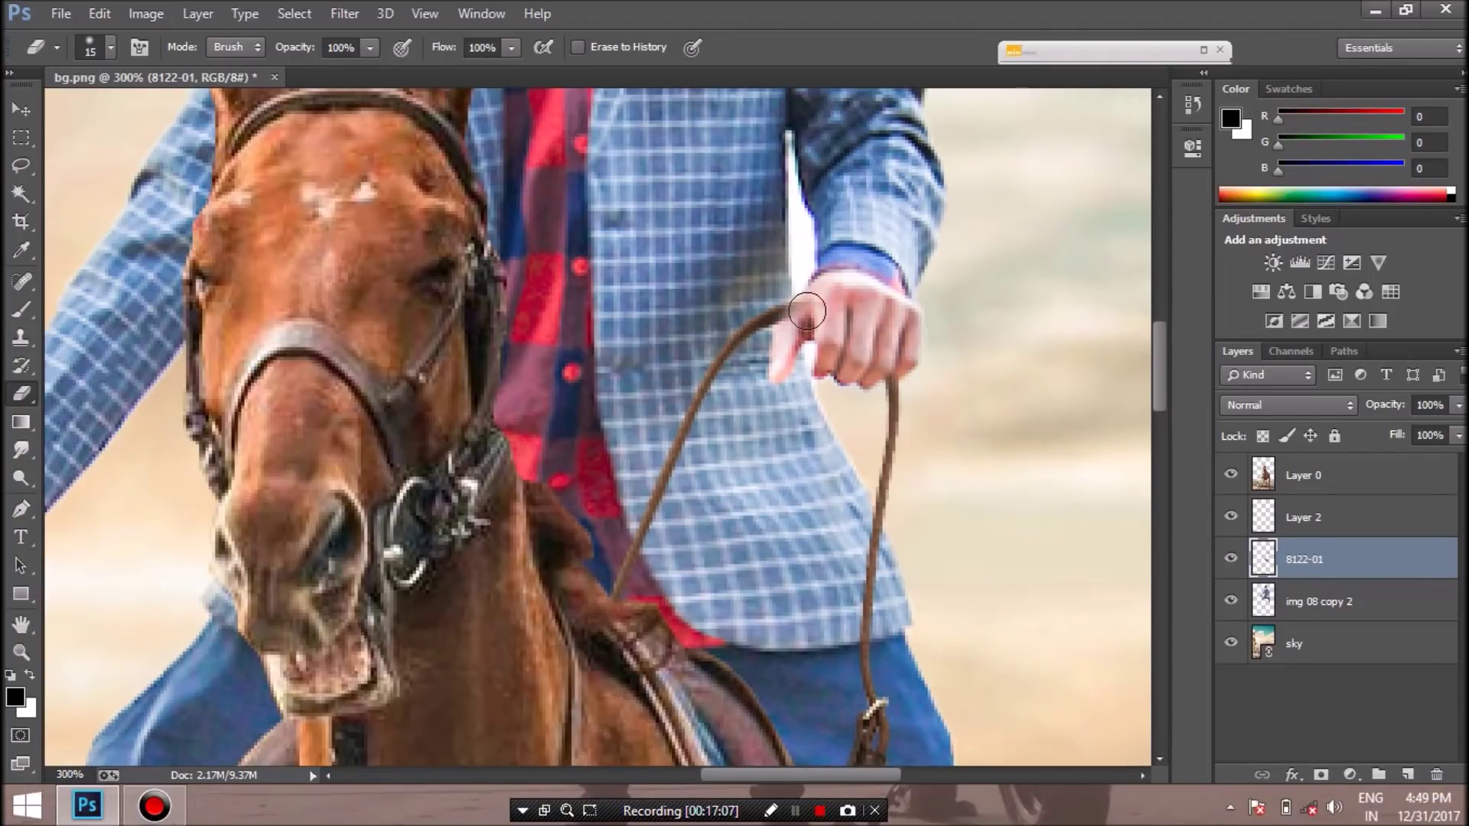
{"action": "key", "text": "ctrl+minus"}
{"action": "key", "text": "ctrl+minus"}
{"action": "key", "text": "ctrl+minus"}
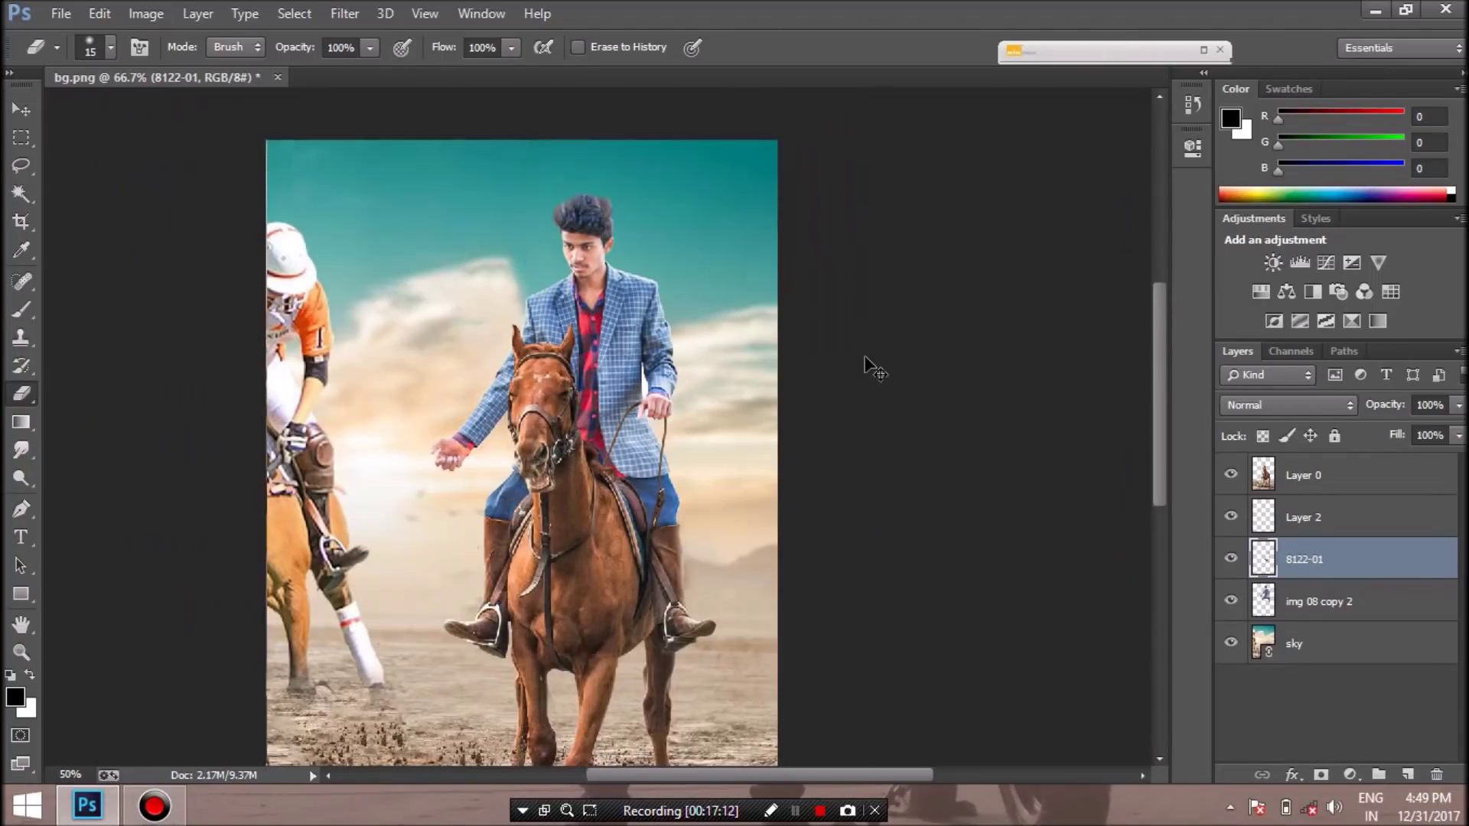
{"action": "key", "text": "ctrl+minus"}
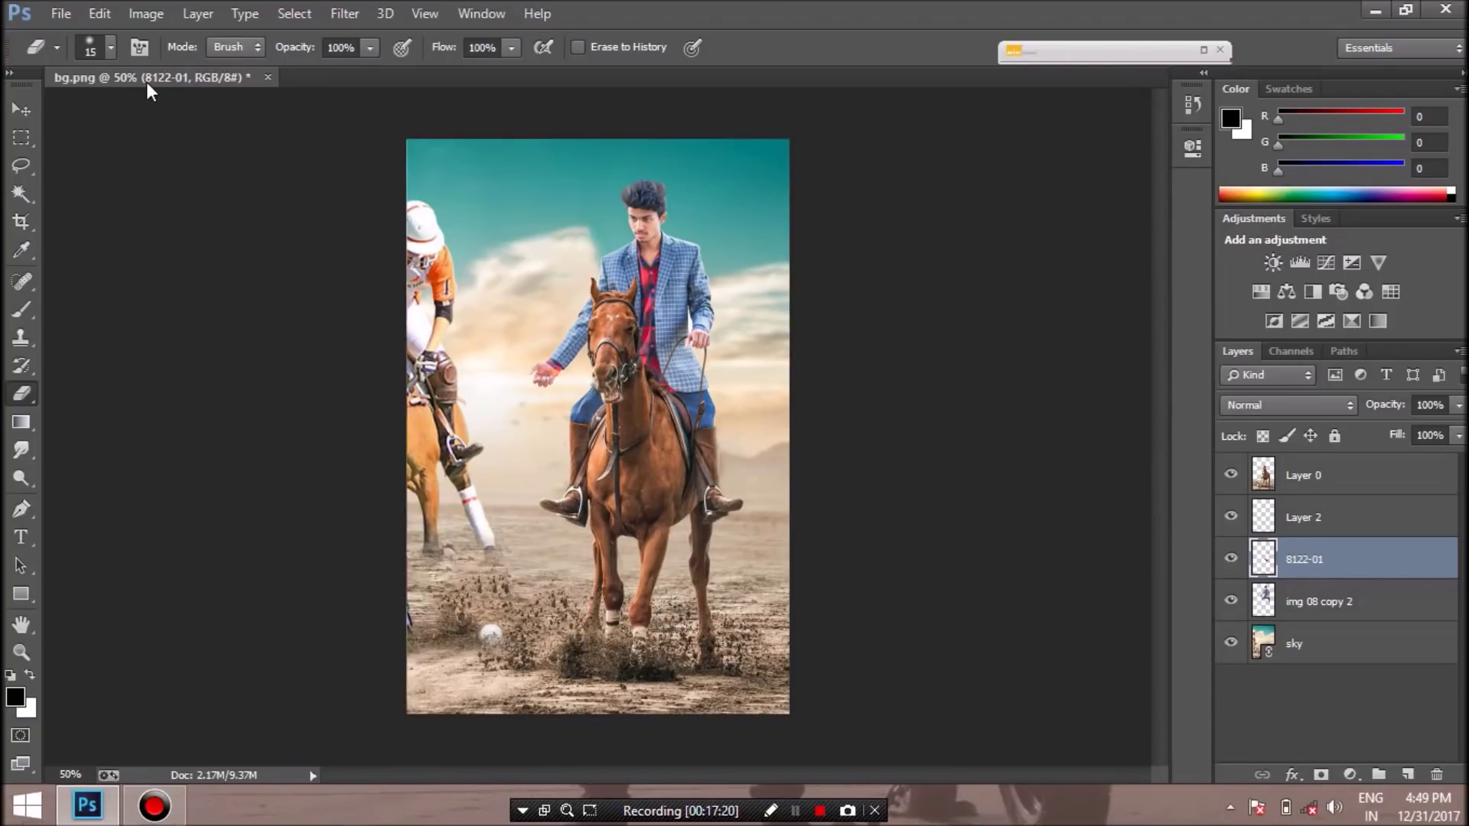
Place stick135.png as a linked image and shrink it down near the rider
{"action": "left_click", "coordinate": [64, 10]}
{"action": "left_click", "coordinate": [115, 343]}
{"action": "left_click", "coordinate": [794, 183]}
{"action": "double_click", "coordinate": [794, 184]}
{"action": "mouse_move", "coordinate": [520, 372]}
{"action": "left_mouse_down"}
{"action": "mouse_move", "coordinate": [603, 422]}
{"action": "mouse_move", "coordinate": [570, 435]}
{"action": "left_mouse_up"}
{"action": "mouse_move", "coordinate": [706, 649]}
{"action": "left_mouse_down"}
{"action": "mouse_move", "coordinate": [564, 526]}
{"action": "mouse_move", "coordinate": [553, 424]}
{"action": "mouse_move", "coordinate": [607, 425]}
{"action": "left_mouse_up"}
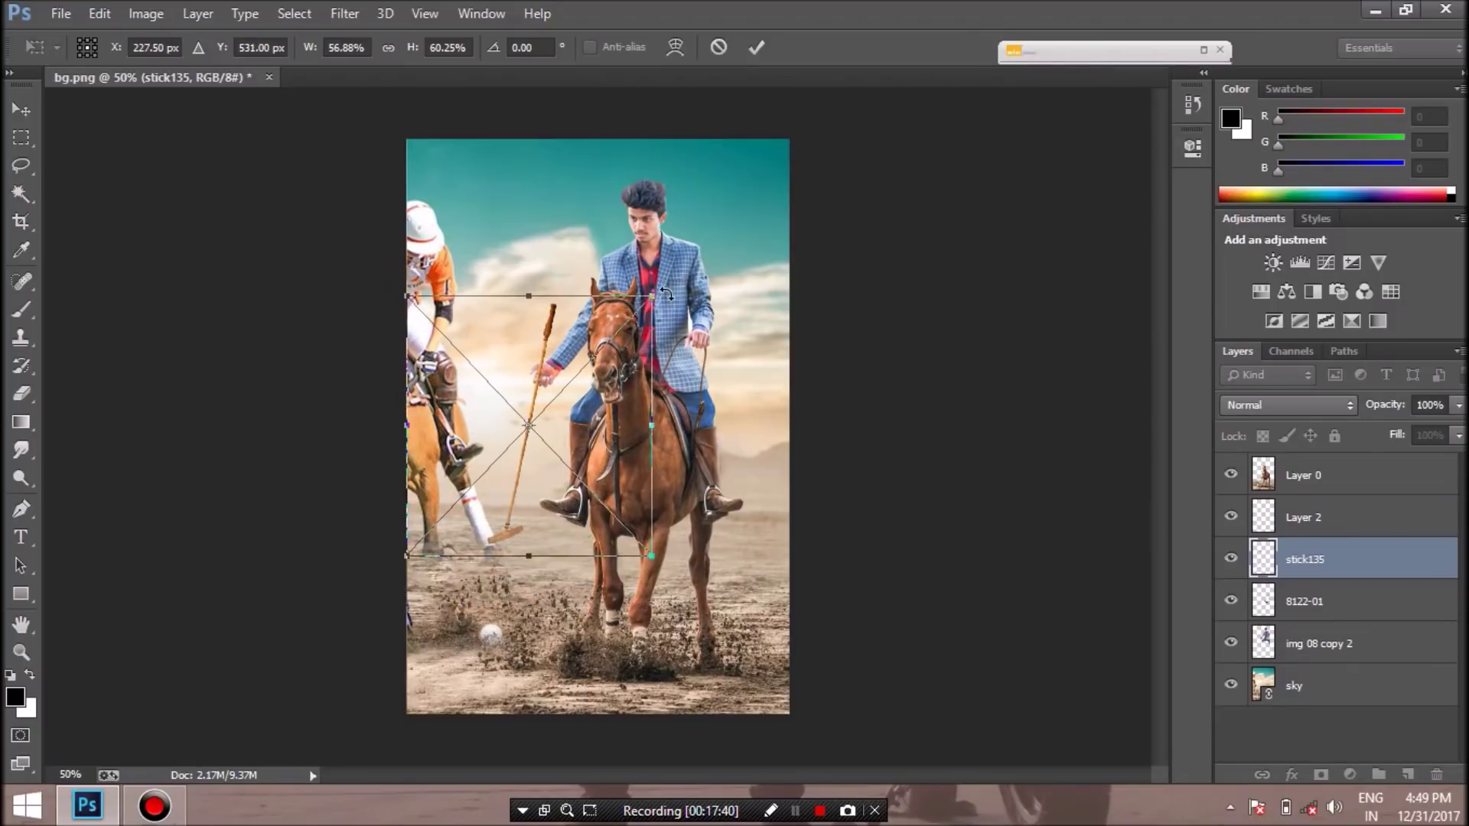
{"action": "left_click_drag", "start_coordinate": [666, 293], "coordinate": [715, 298]}
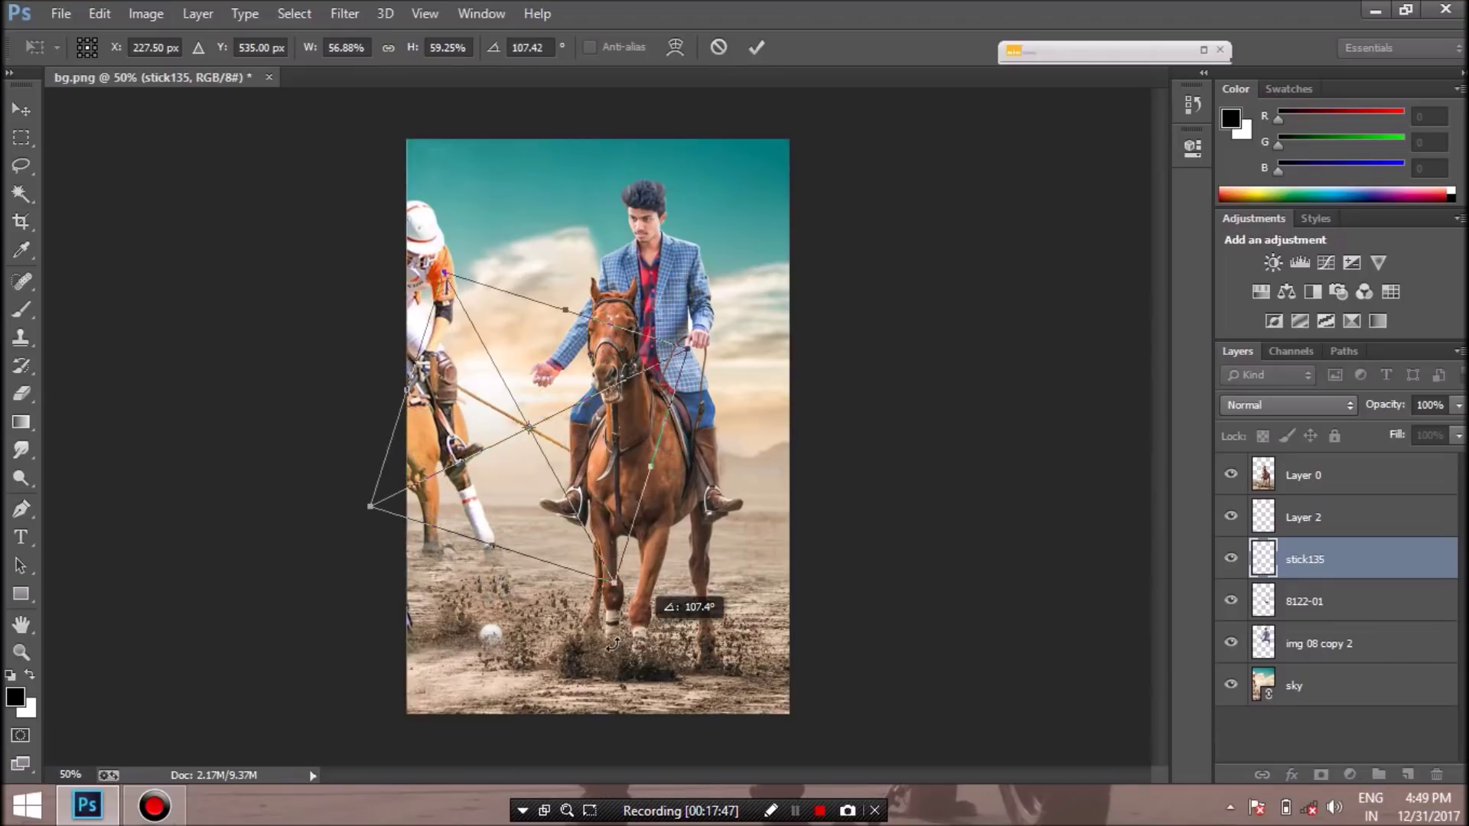
Rotate the mallet to about 152° and set its handle in the rider's hand
{"action": "left_click_drag", "start_coordinate": [671, 286], "coordinate": [593, 616]}
{"action": "left_click_drag", "start_coordinate": [589, 357], "coordinate": [534, 304]}
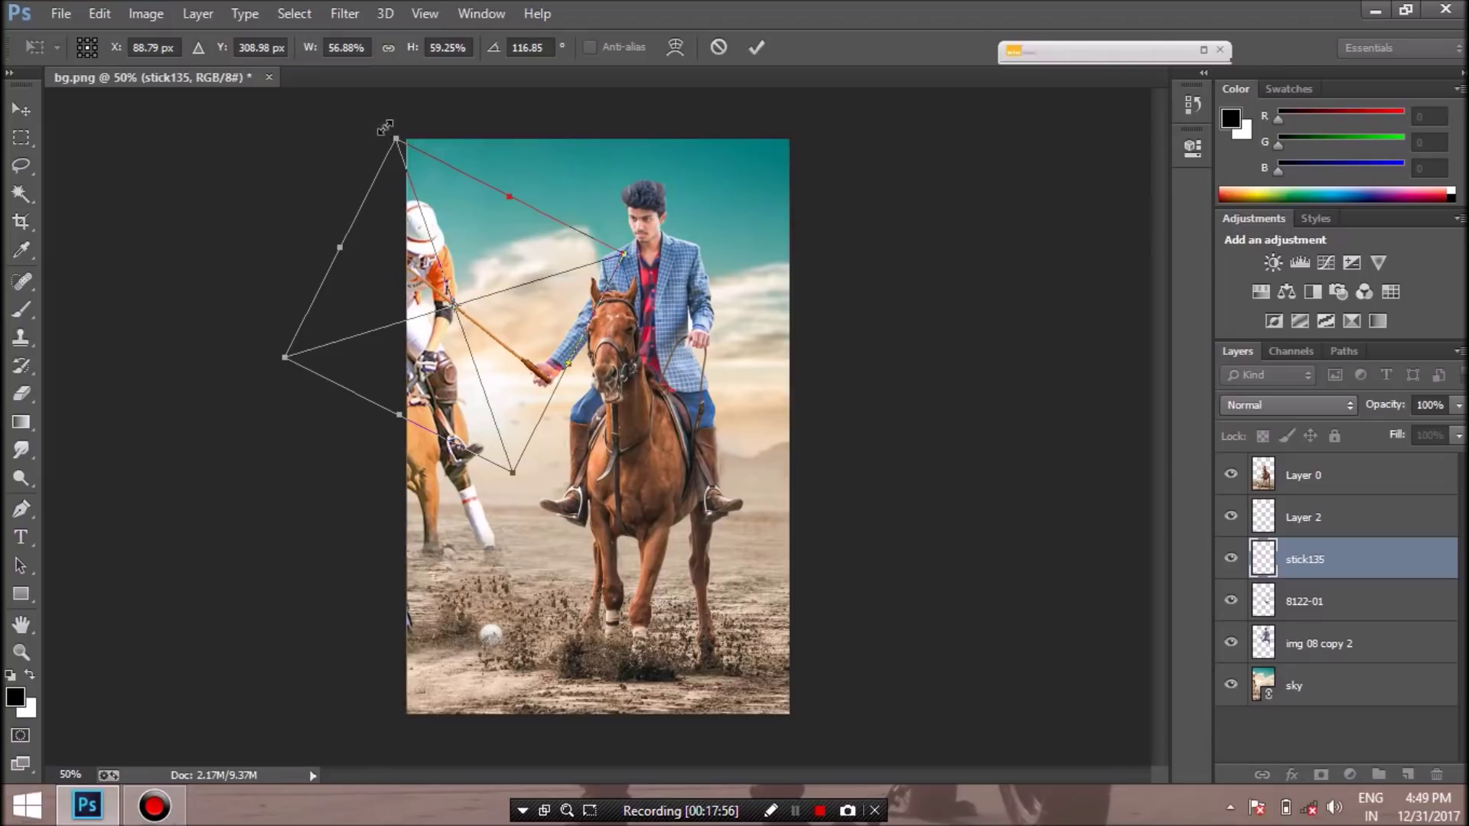
{"action": "left_click_drag", "start_coordinate": [385, 121], "coordinate": [547, 111]}
{"action": "left_click_drag", "start_coordinate": [492, 373], "coordinate": [534, 352]}
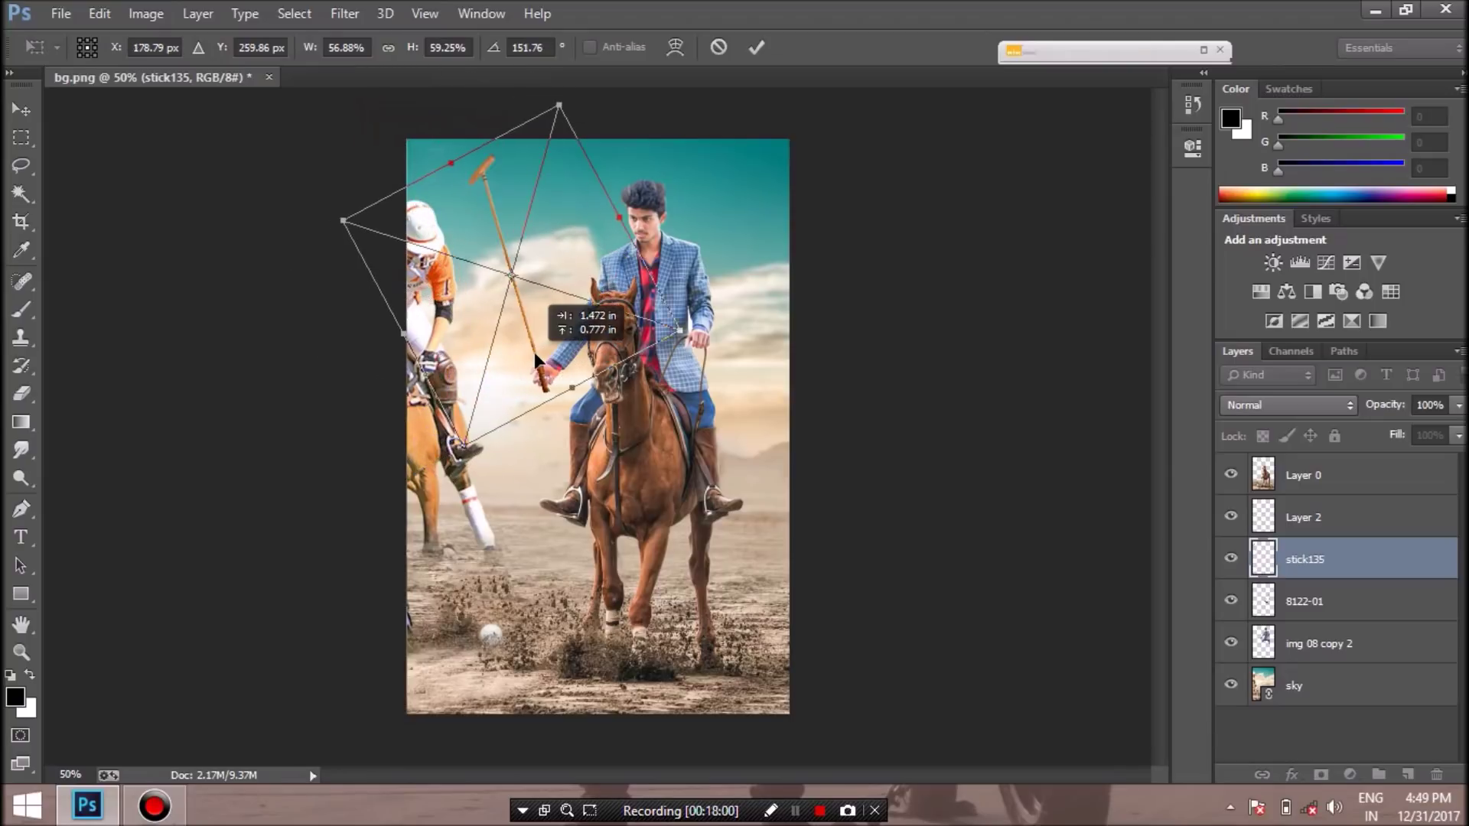
{"action": "left_click", "coordinate": [756, 46]}
{"action": "key", "text": "e"}
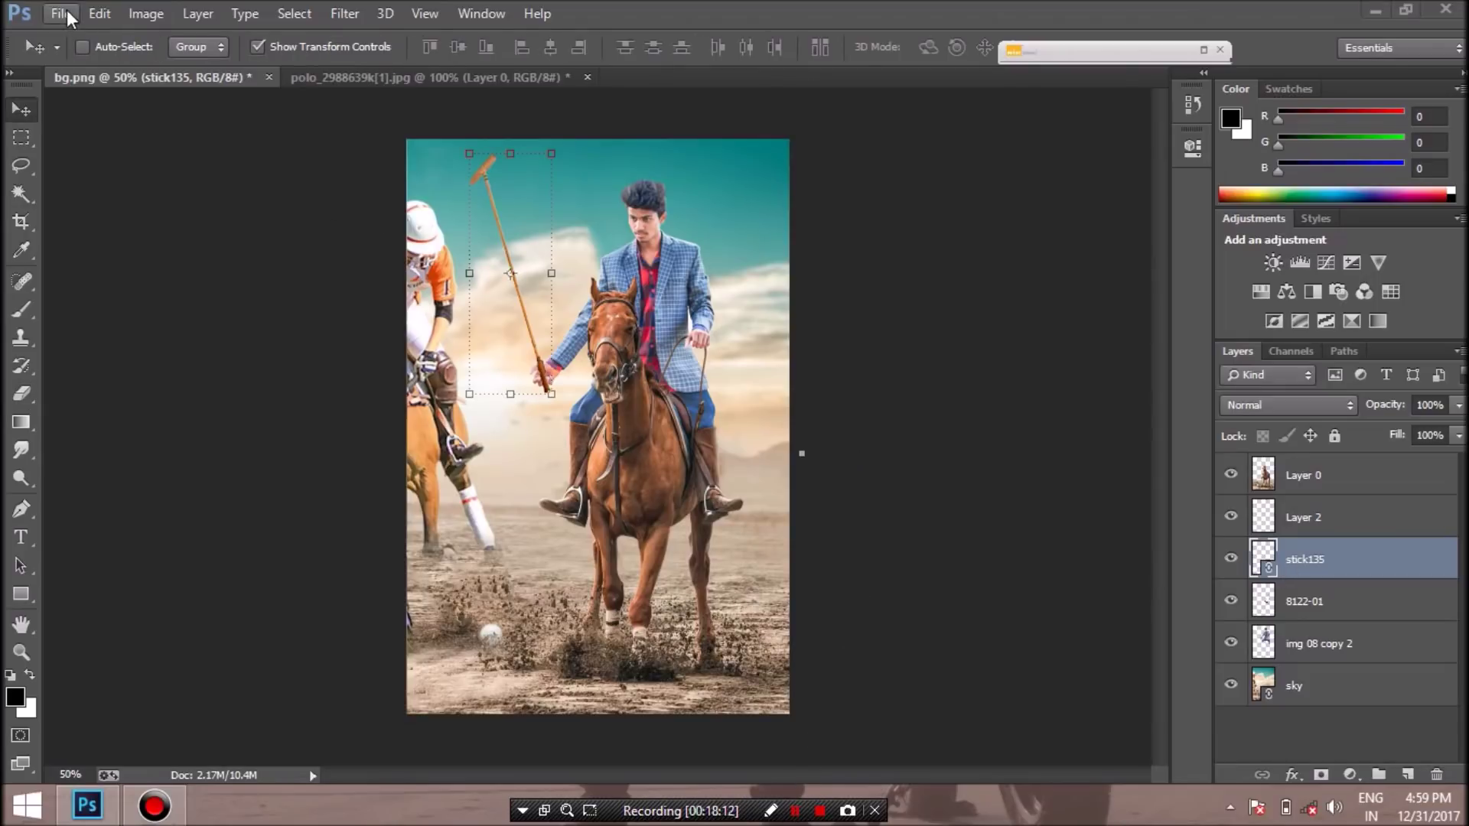
Place the hanf.png gloved hand image into the composite
{"action": "left_click", "coordinate": [71, 15]}
{"action": "left_click", "coordinate": [149, 345]}
{"action": "double_click", "coordinate": [481, 168]}
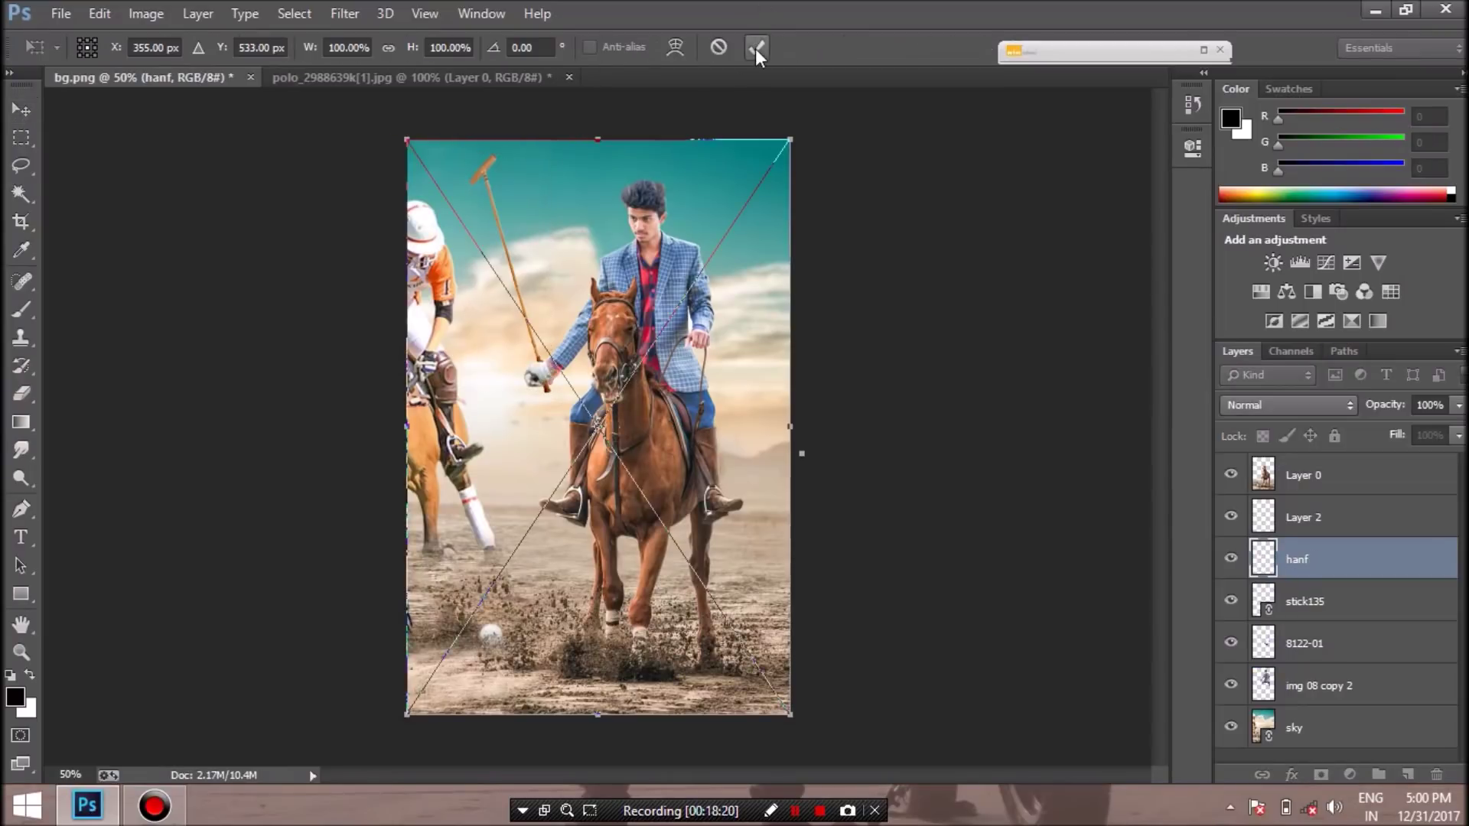
{"action": "left_click", "coordinate": [755, 49]}
{"action": "key", "text": "ctrl+plus"}
{"action": "key", "text": "ctrl+plus"}
{"action": "key", "text": "ctrl+plus"}
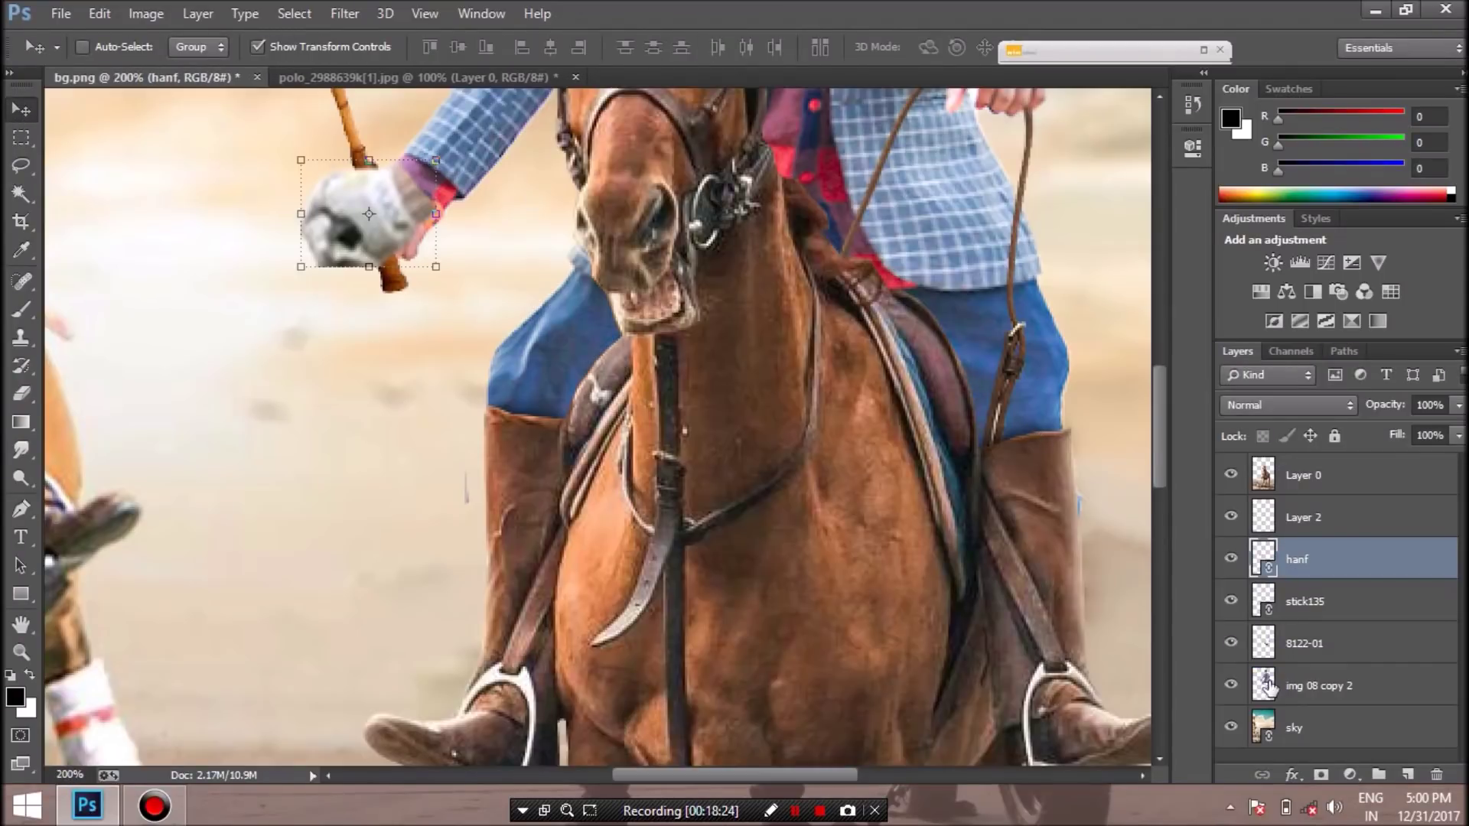
Erase the reddish fringe at the glove and wrist on img 08 copy 2
{"action": "left_click", "coordinate": [1267, 687]}
{"action": "left_click_drag", "start_coordinate": [1155, 462], "coordinate": [1150, 442]}
{"action": "key", "text": "e"}
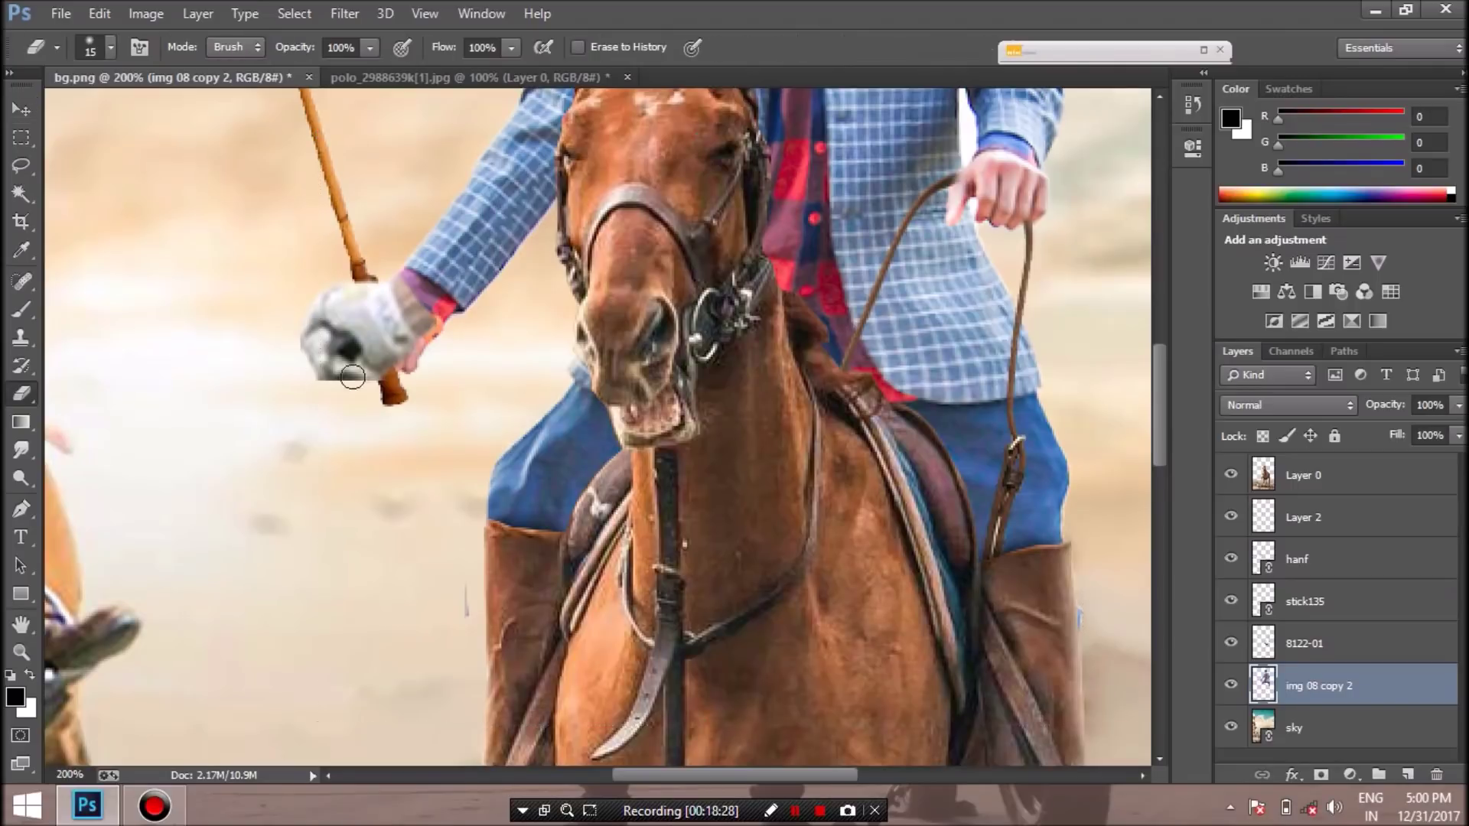
{"action": "left_click_drag", "start_coordinate": [414, 359], "coordinate": [396, 368]}
{"action": "left_click_drag", "start_coordinate": [431, 338], "coordinate": [432, 329]}
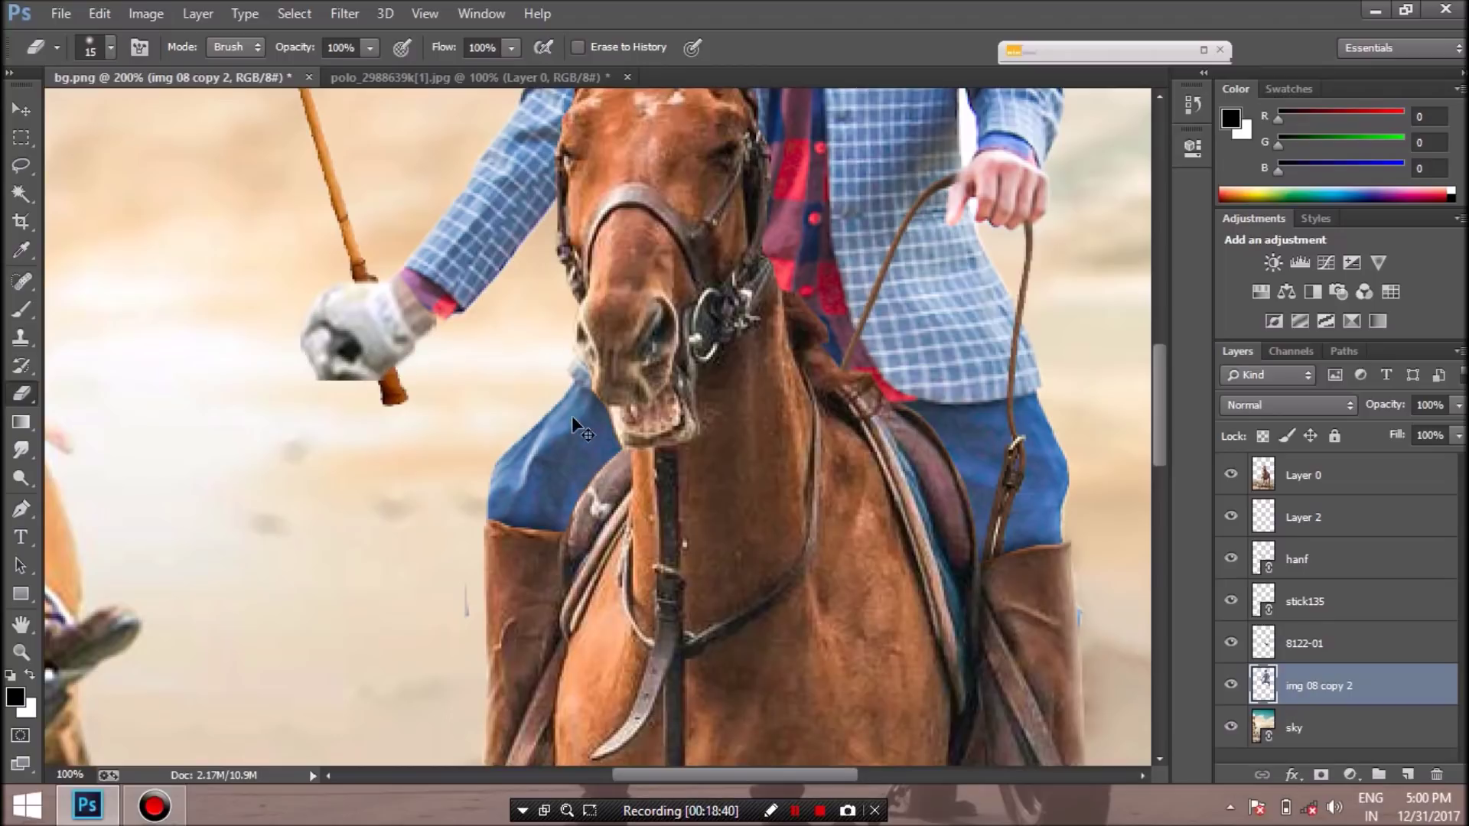
{"action": "key", "text": "ctrl+minus"}
{"action": "key", "text": "ctrl+minus"}
{"action": "key", "text": "ctrl+minus"}
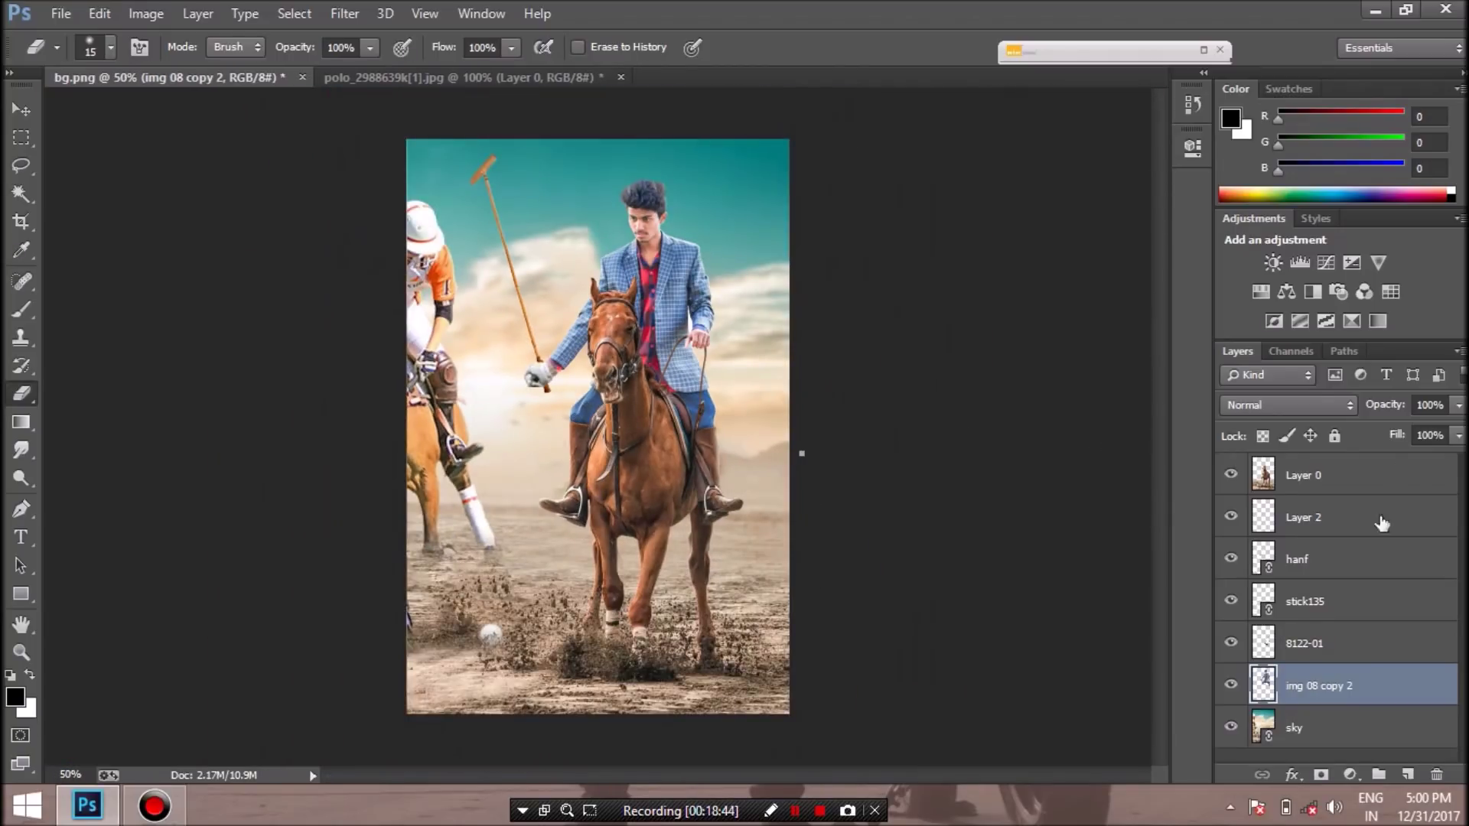
{"action": "left_click", "coordinate": [1299, 605]}
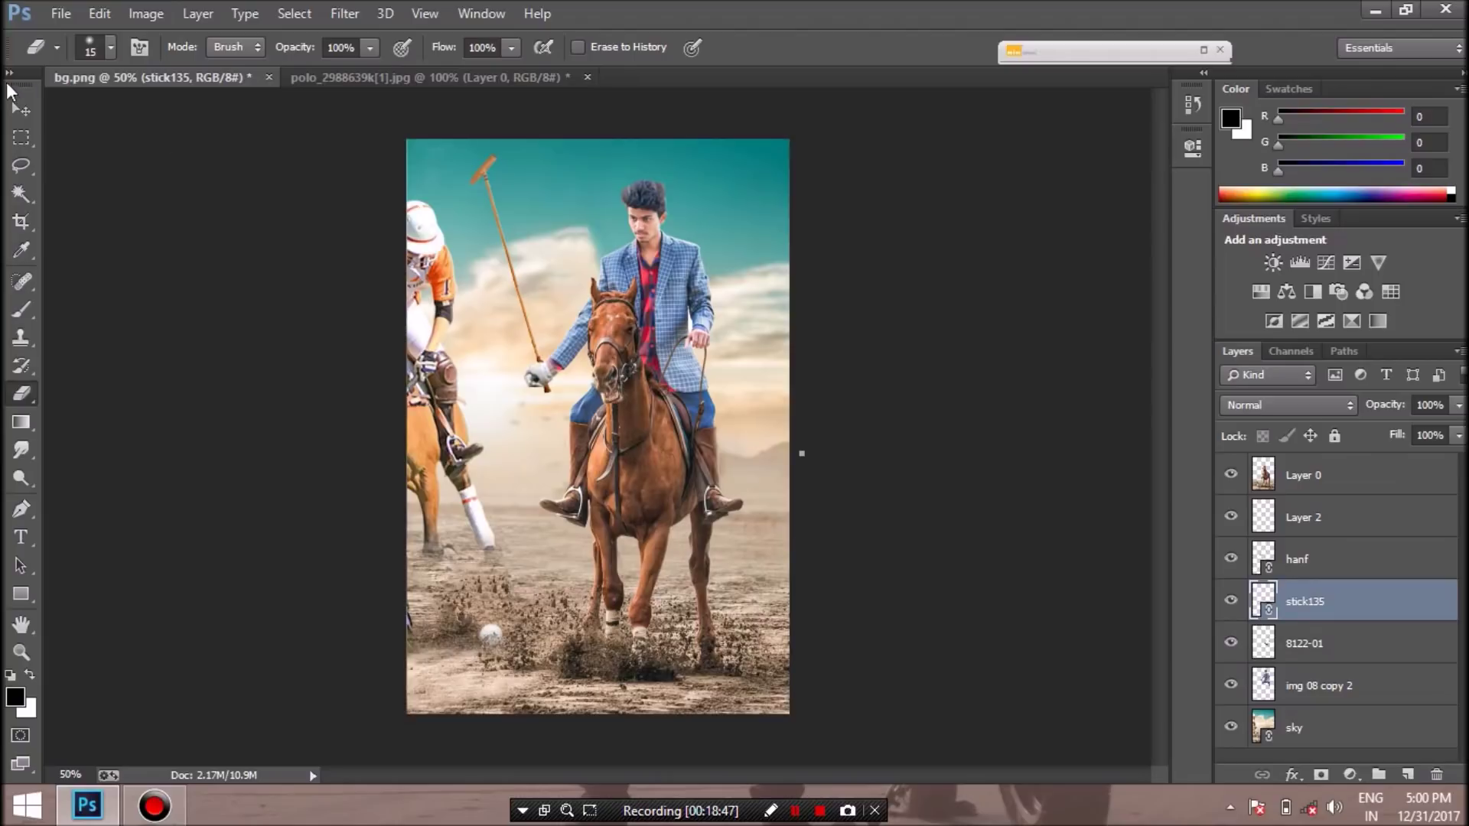
Nudge the polo stick slightly with the Move tool to align it with the glove
{"action": "left_click", "coordinate": [21, 109]}
{"action": "left_click_drag", "start_coordinate": [524, 329], "coordinate": [528, 352]}
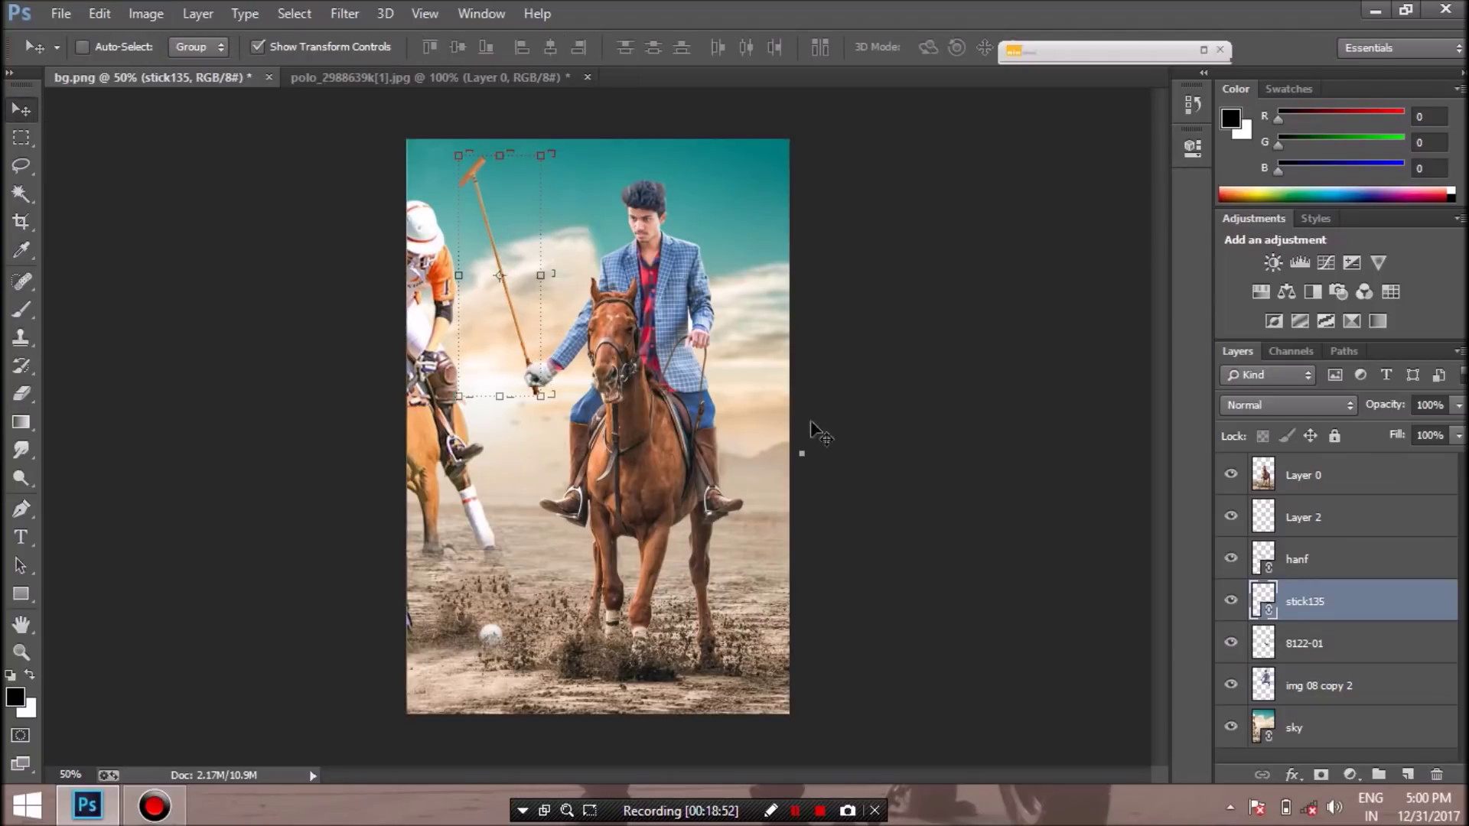
{"action": "key", "text": "ctrl+plus"}
{"action": "key", "text": "ctrl+plus"}
{"action": "key", "text": "ctrl+plus"}
{"action": "key", "text": "ctrl+plus"}
{"action": "scroll", "coordinate": [727, 771], "scroll_direction": "left", "scroll_amount": 3}
{"action": "scroll", "coordinate": [1156, 429], "scroll_direction": "up", "scroll_amount": 2}
{"action": "scroll", "coordinate": [1155, 429], "scroll_direction": "up", "scroll_amount": 2}
{"action": "left_click", "coordinate": [423, 363]}
{"action": "left_click_drag", "start_coordinate": [425, 374], "coordinate": [428, 370]}
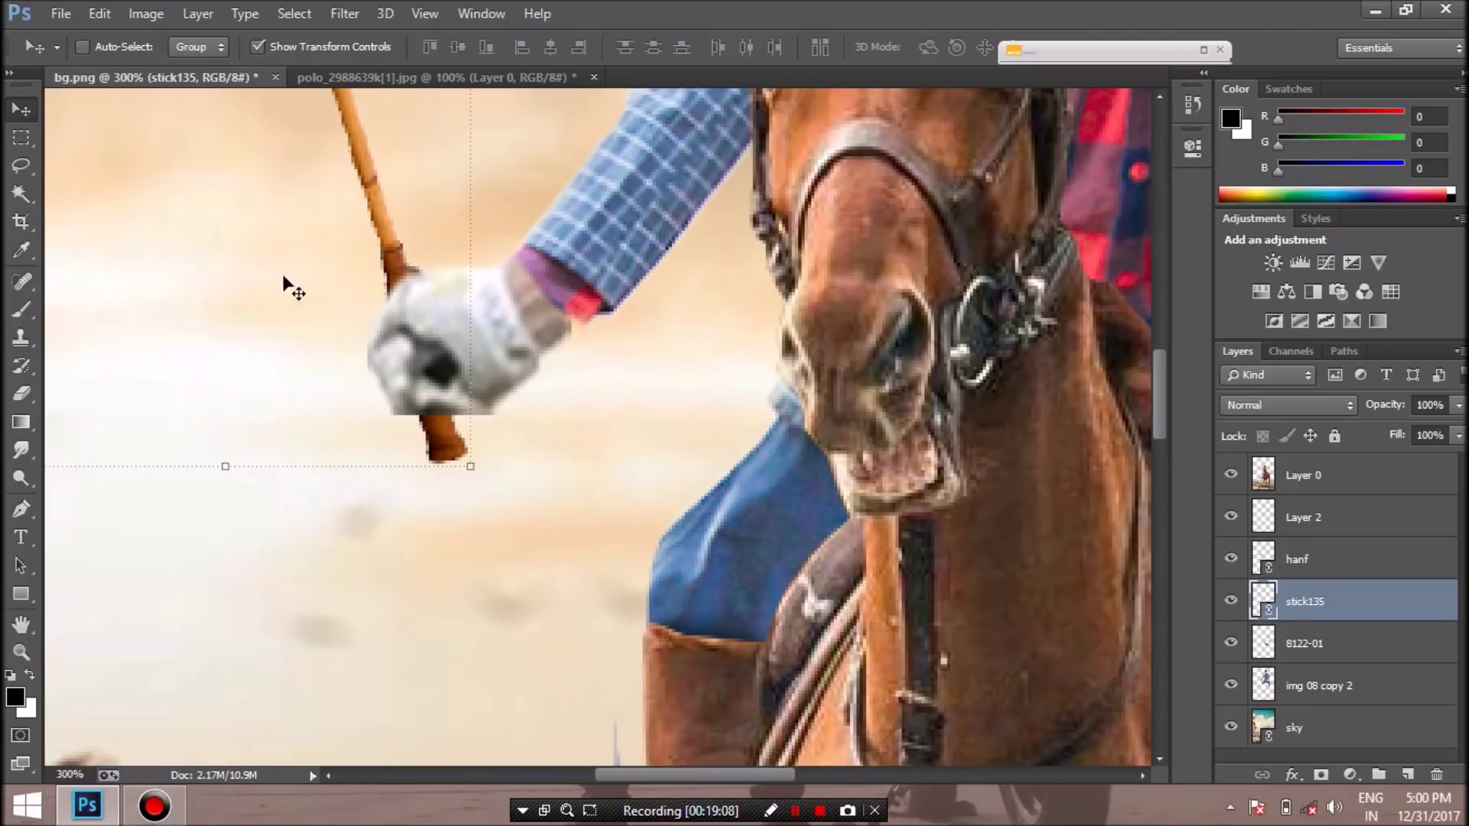
{"action": "key", "text": "ctrl+minus"}
{"action": "key", "text": "ctrl+minus"}
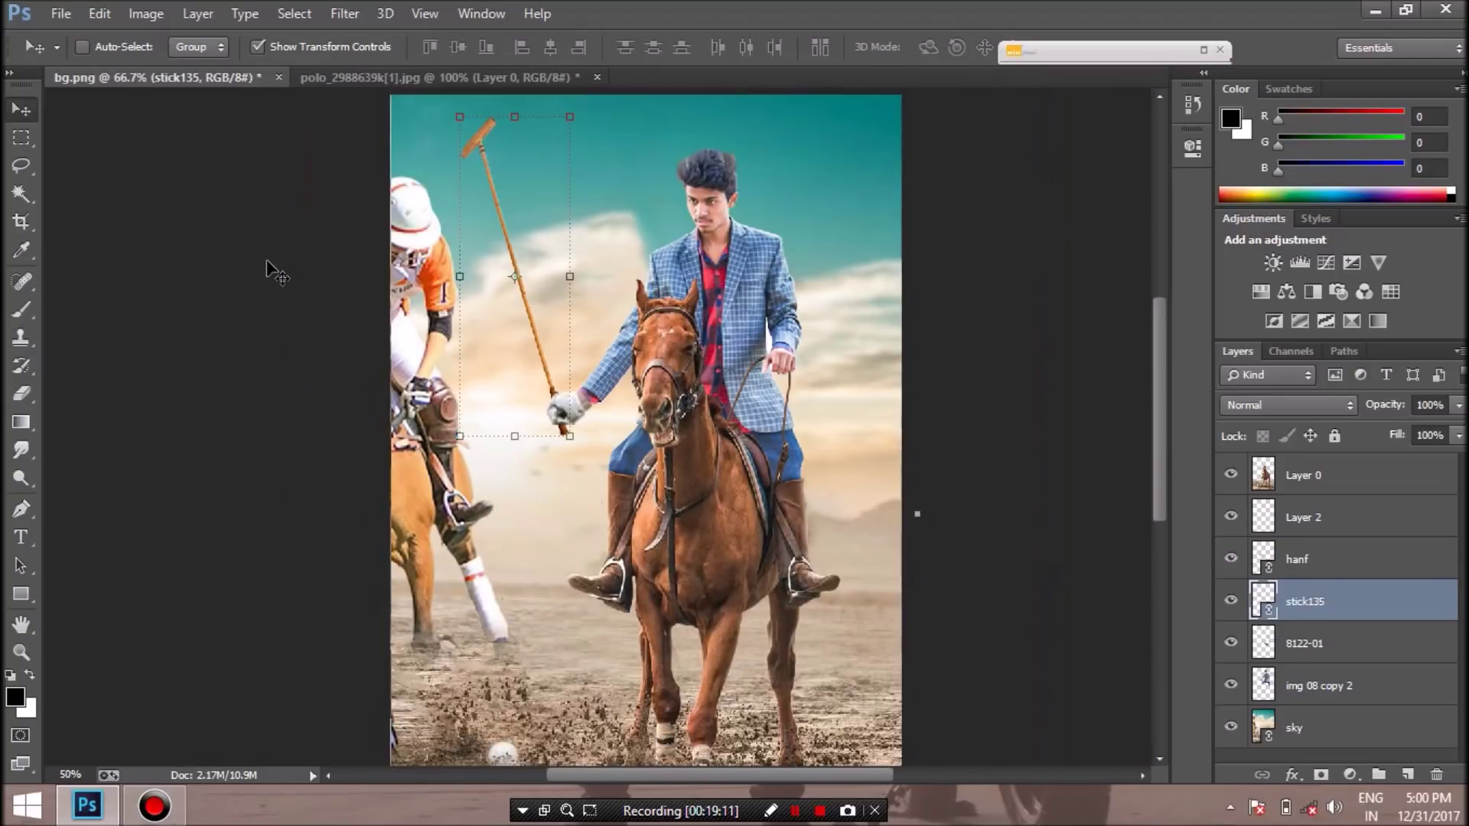
{"action": "key", "text": "ctrl+minus"}
Free-transform stick135 more upright and seat its handle back in the glove
{"action": "left_click", "coordinate": [1313, 480]}
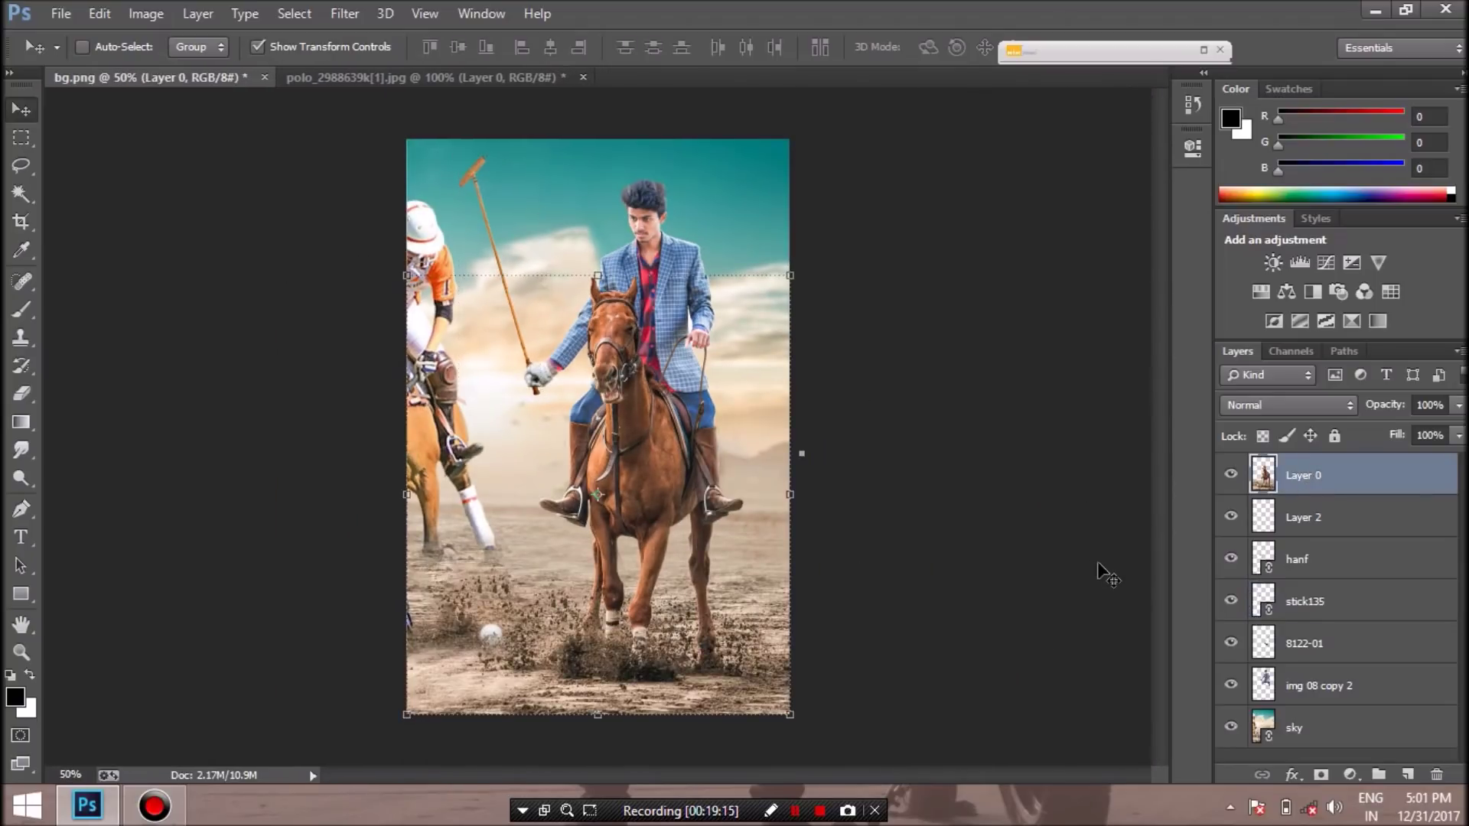
{"action": "left_click", "coordinate": [1319, 590]}
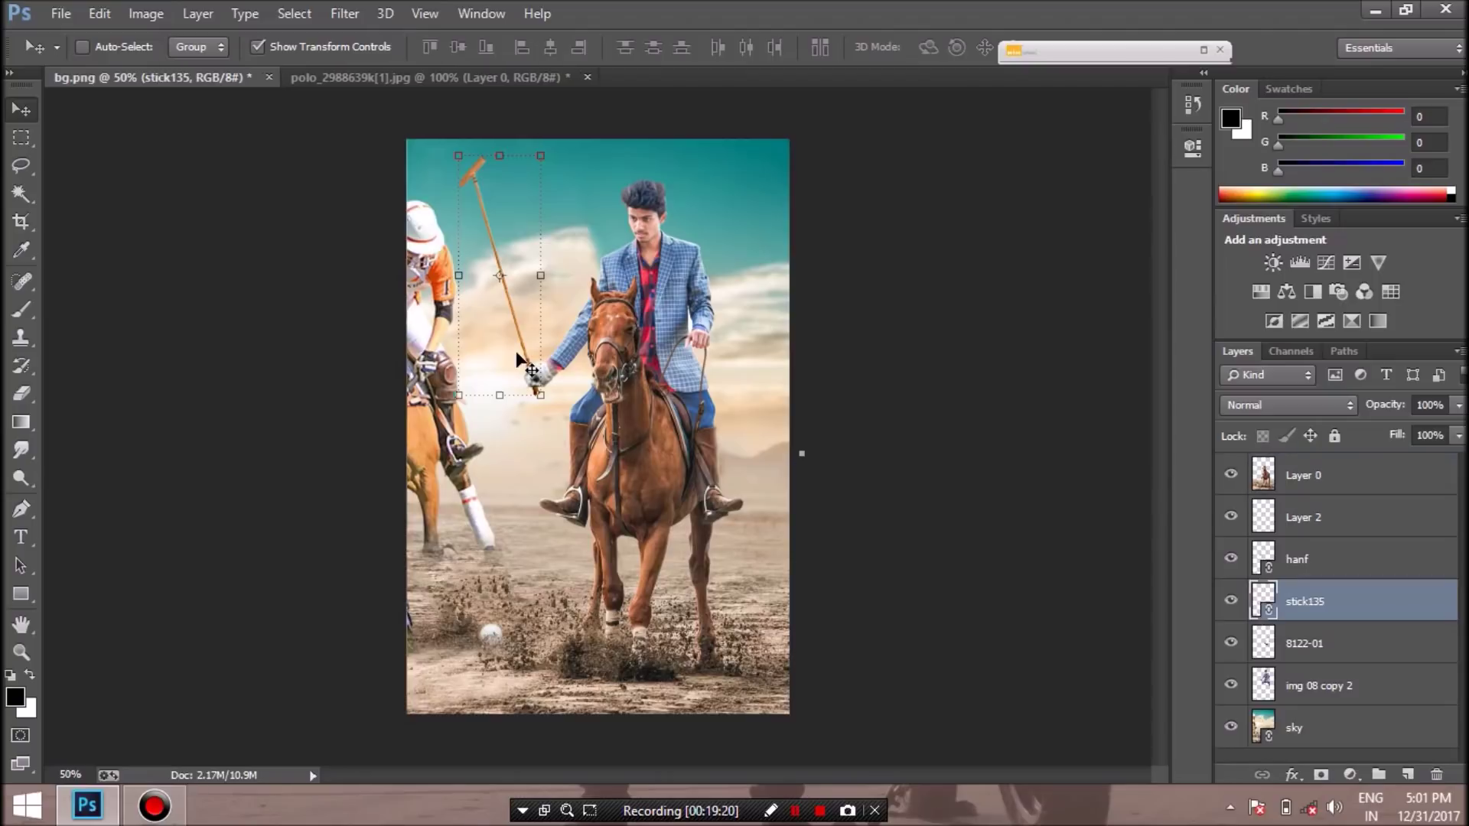
{"action": "key", "text": "ctrl+t"}
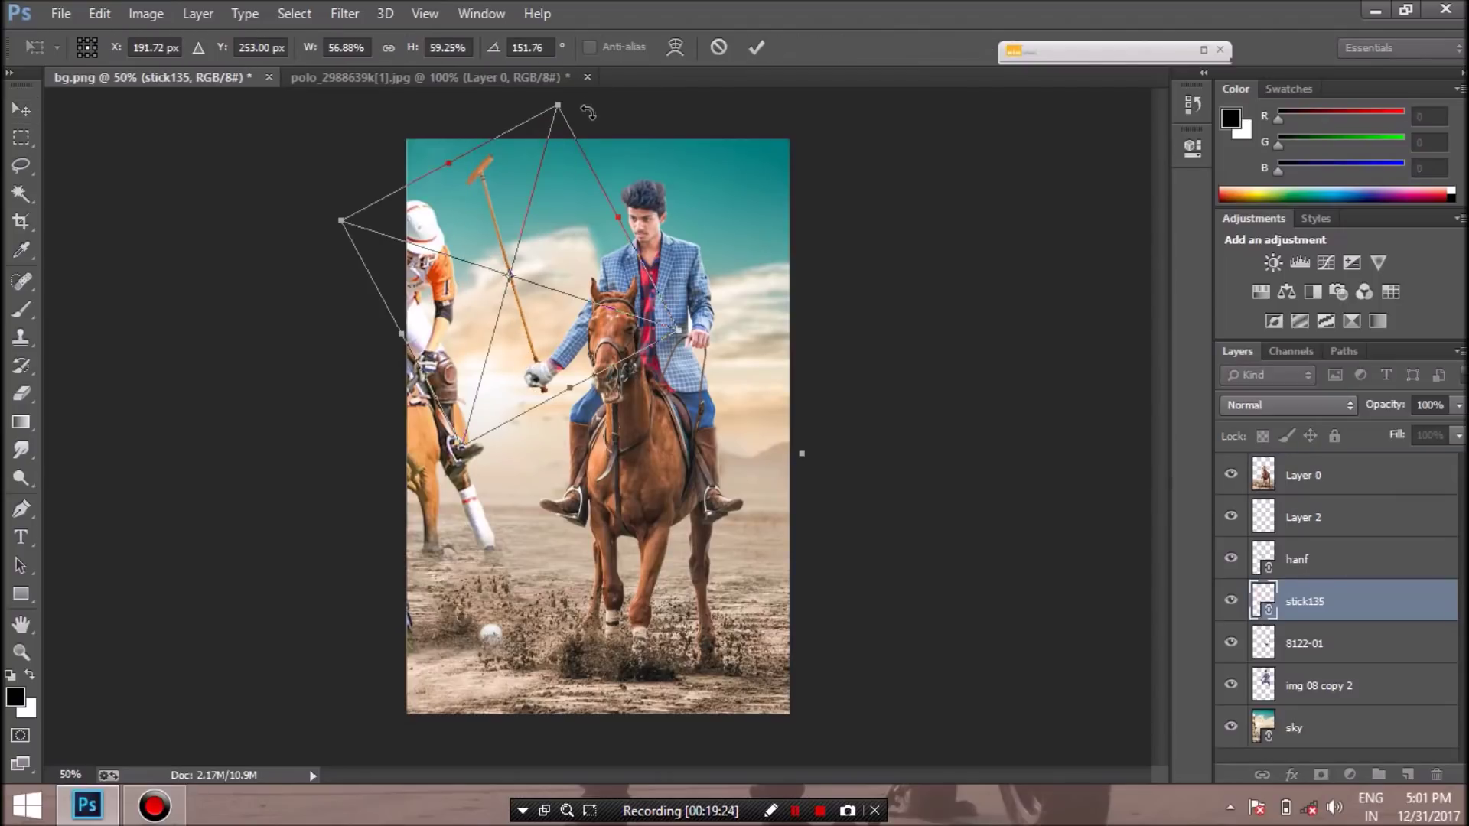
{"action": "left_click_drag", "start_coordinate": [574, 95], "coordinate": [650, 122]}
{"action": "left_click_drag", "start_coordinate": [534, 351], "coordinate": [556, 361]}
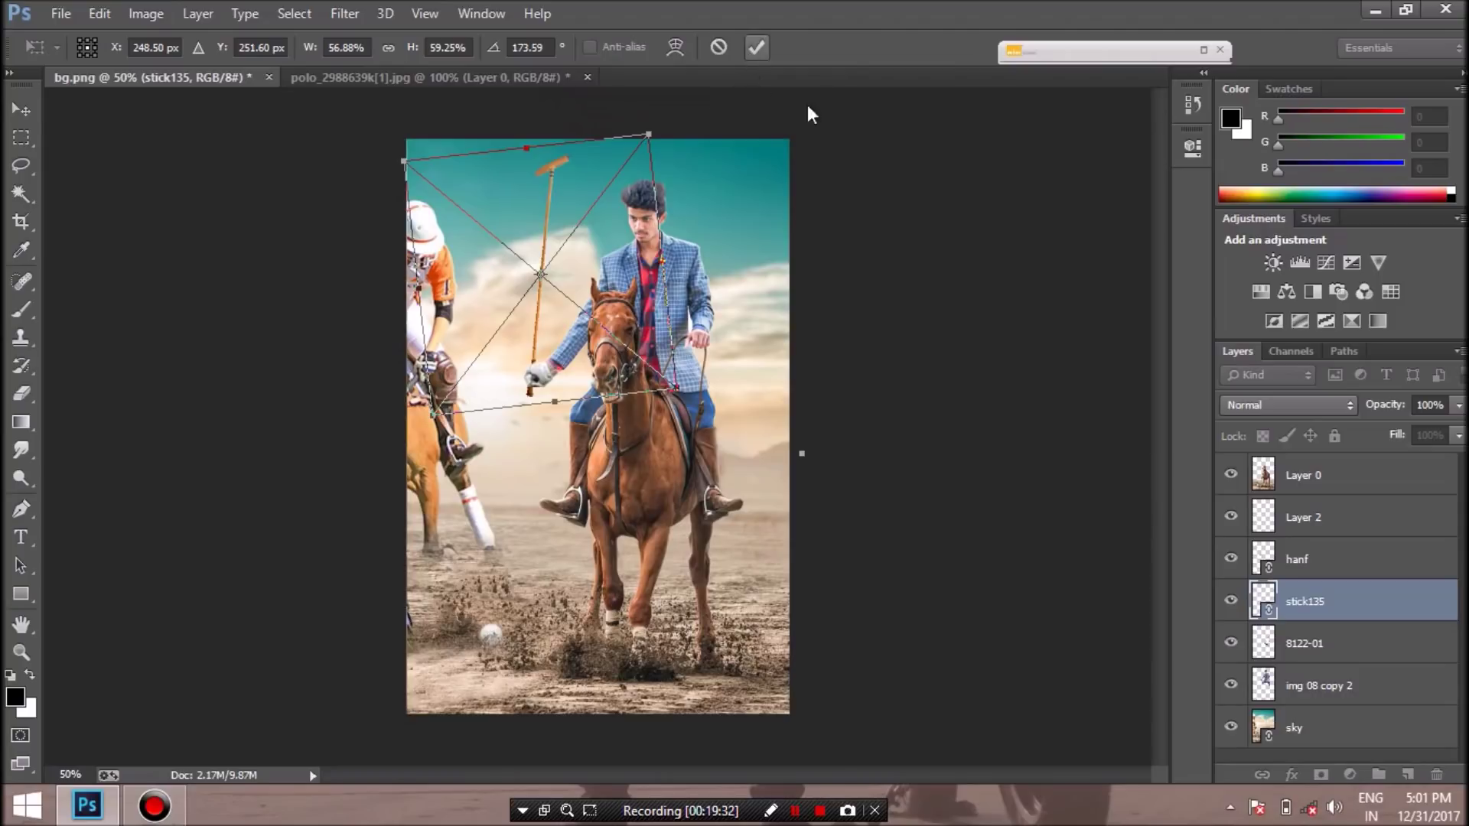
{"action": "key", "text": "Return"}
{"action": "left_click_drag", "start_coordinate": [583, 140], "coordinate": [627, 100]}
{"action": "left_click_drag", "start_coordinate": [577, 324], "coordinate": [562, 324]}
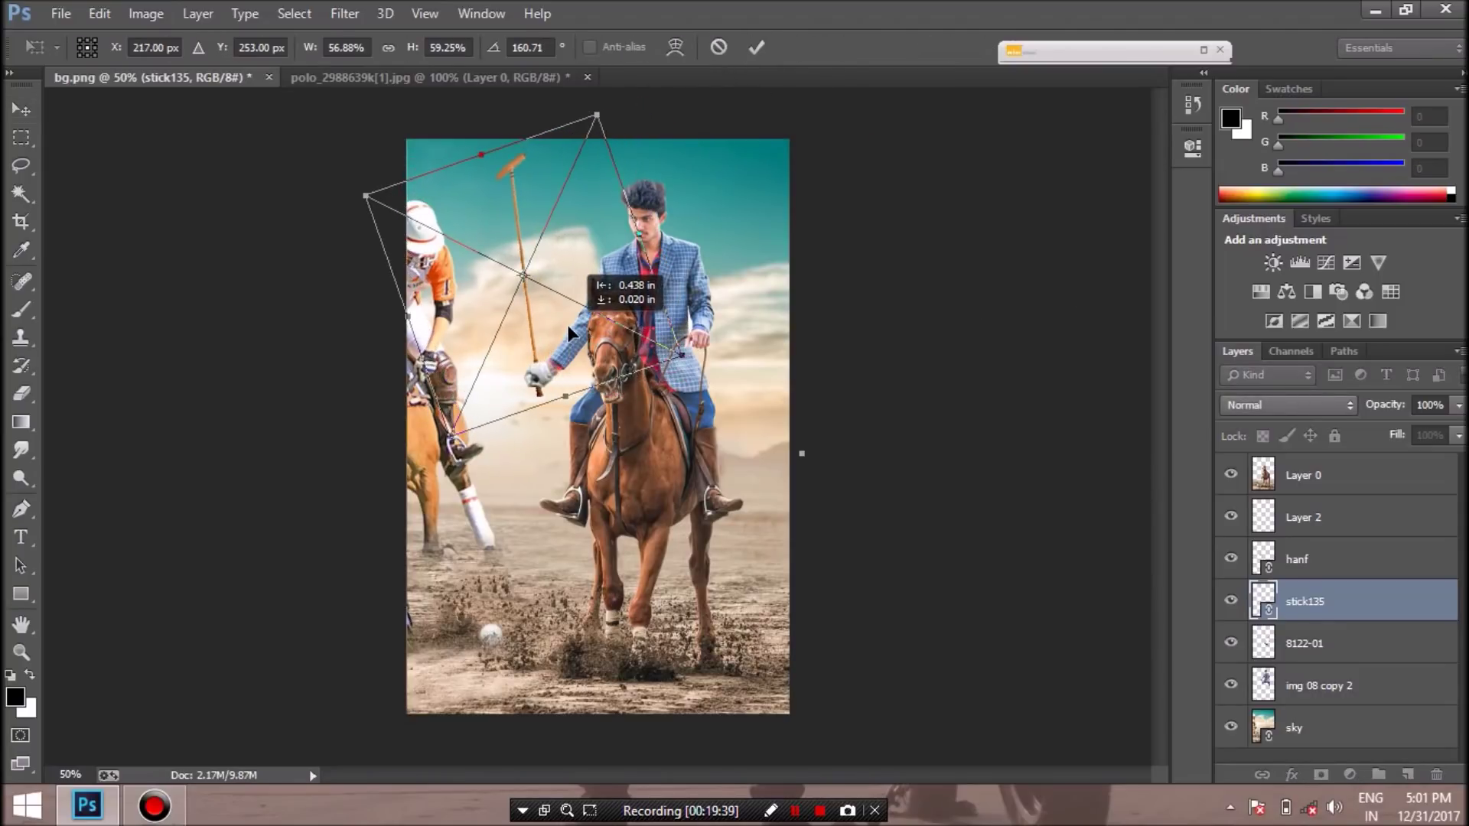
{"action": "left_click_drag", "start_coordinate": [615, 127], "coordinate": [595, 116]}
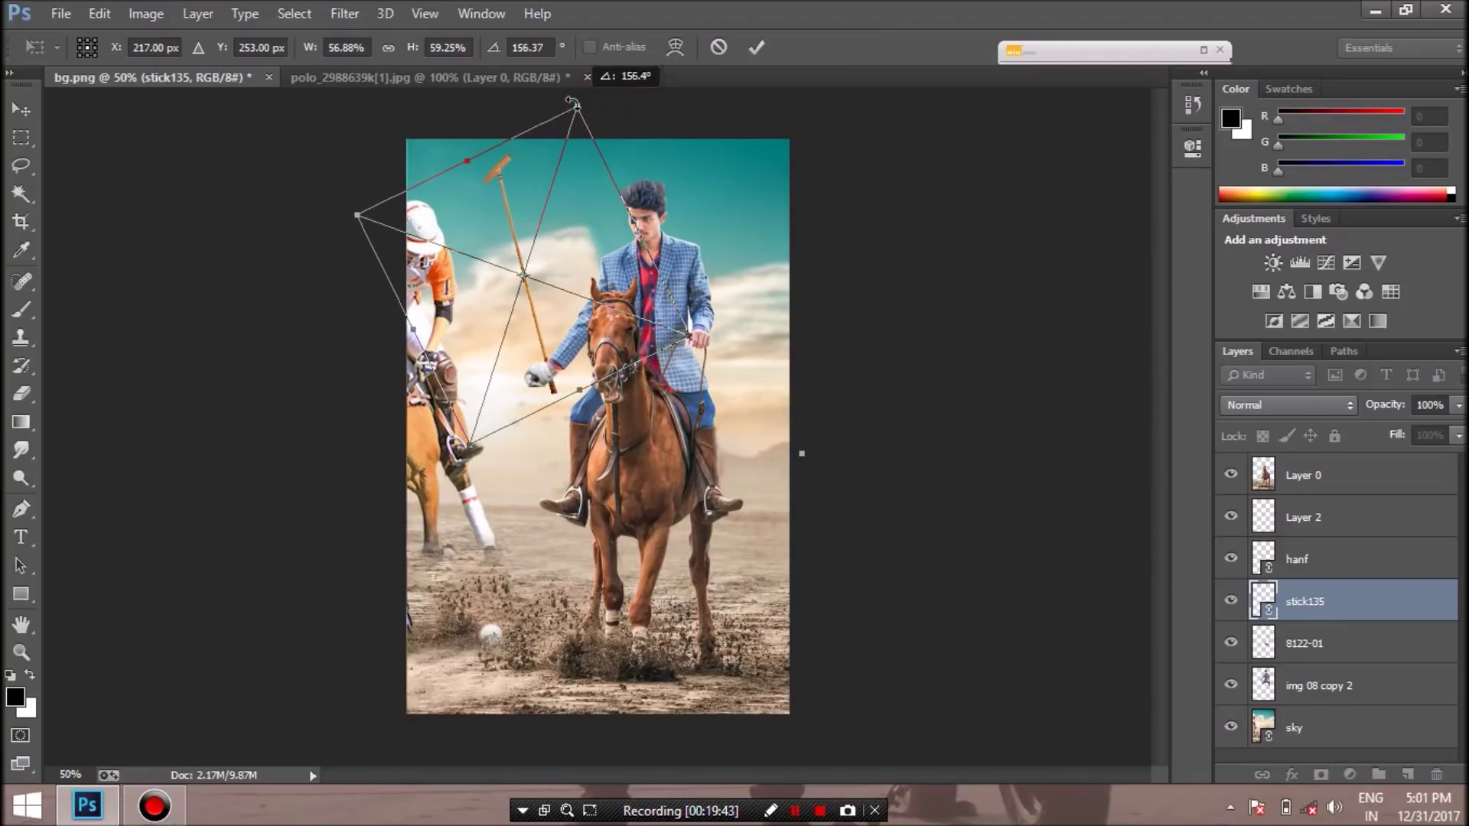
{"action": "left_click_drag", "start_coordinate": [563, 351], "coordinate": [551, 348]}
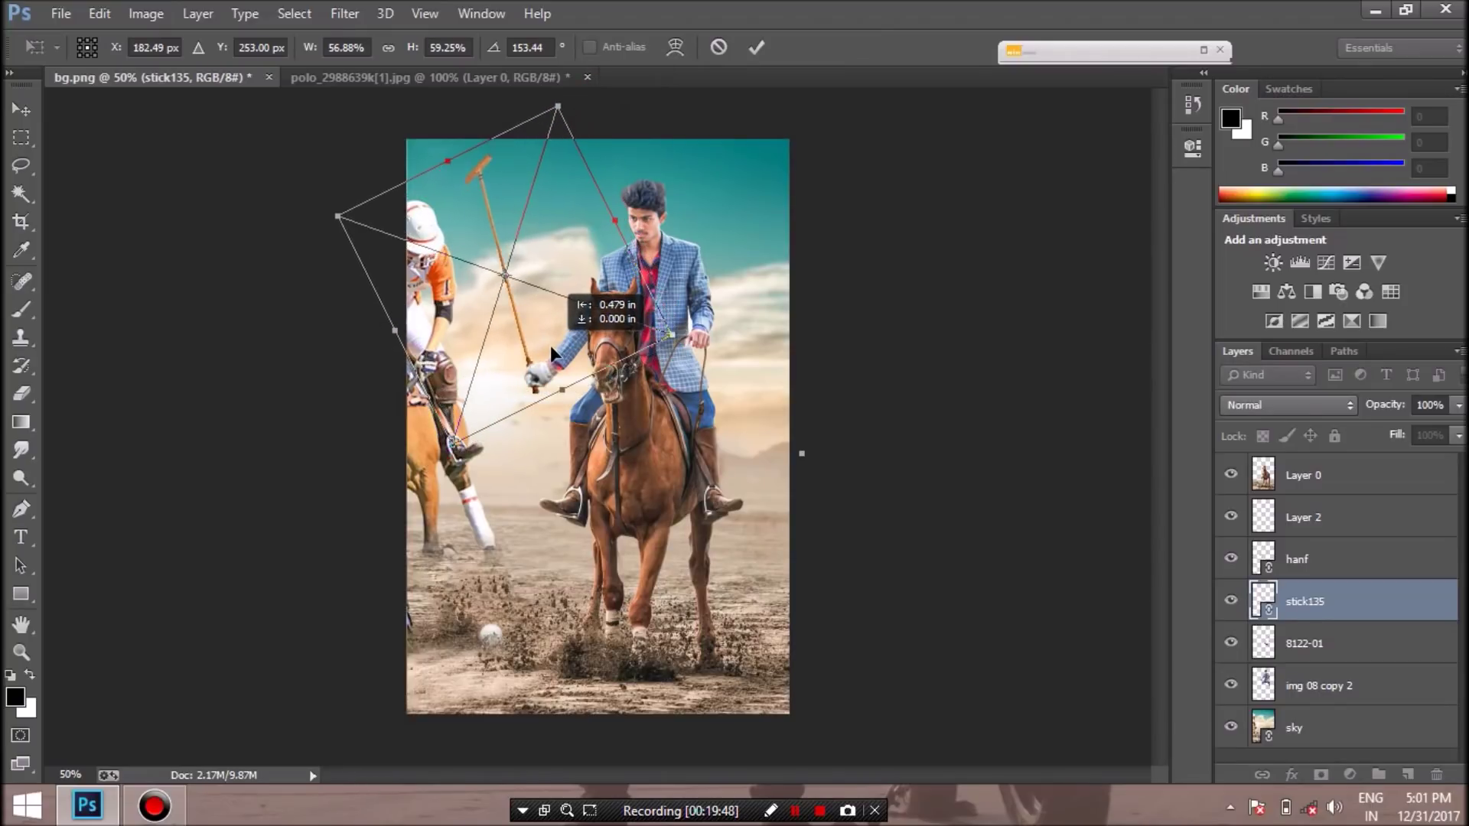
{"action": "key", "text": "Return"}
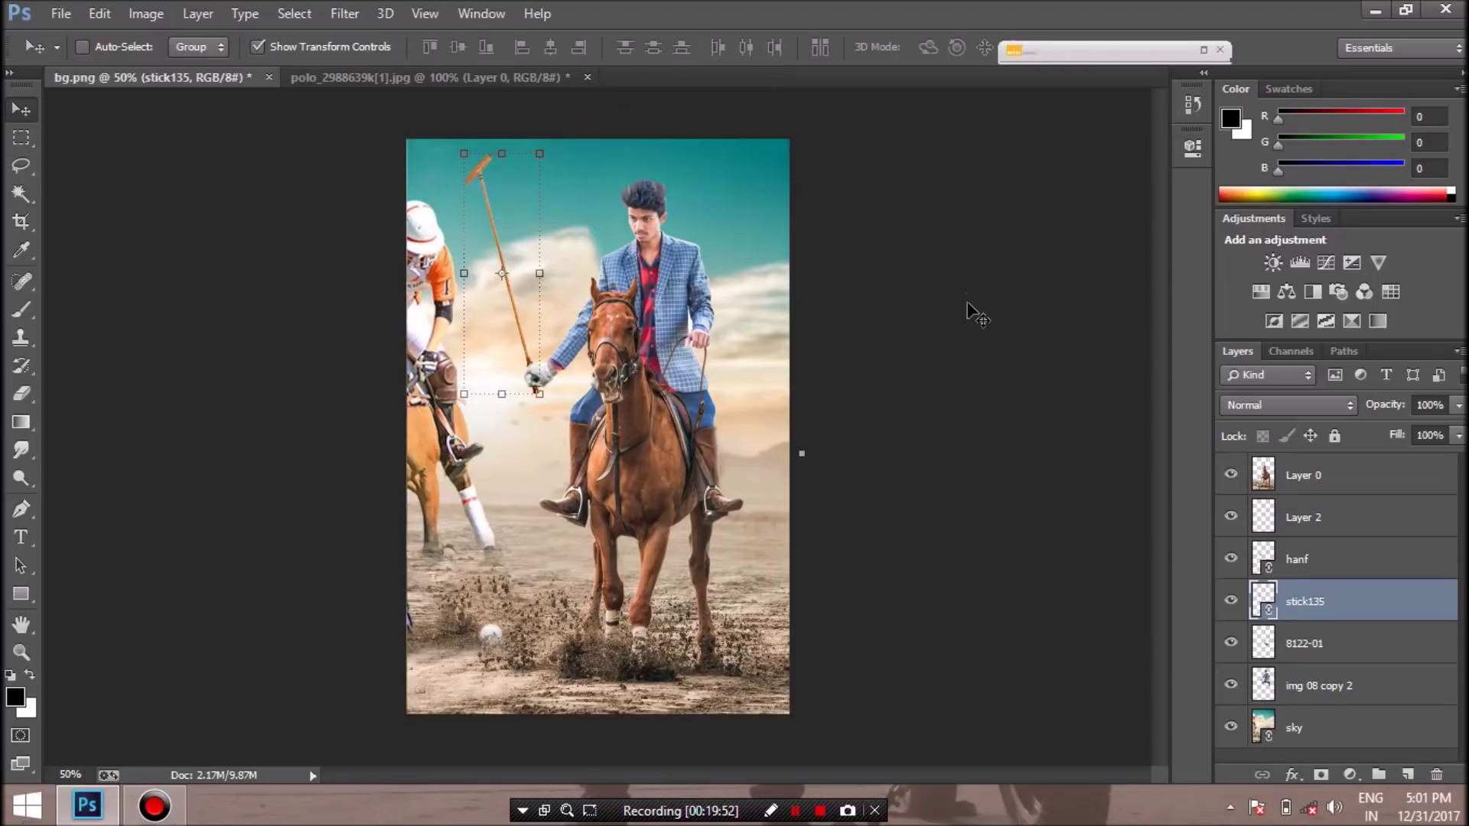
Erase Layer 0 over the left player's lower legs to reveal his feet
{"action": "left_click", "coordinate": [1343, 473]}
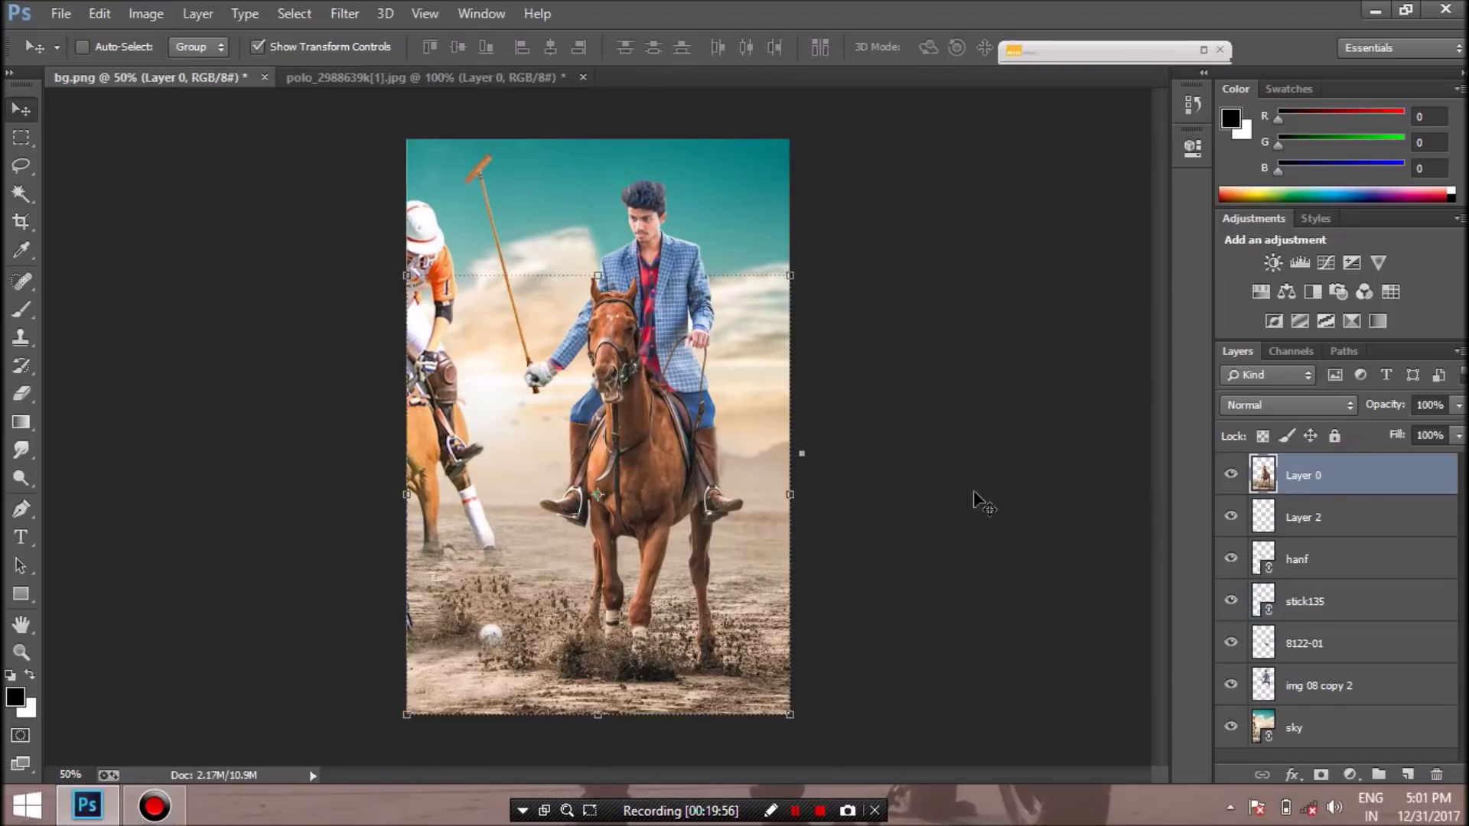
{"action": "key", "text": "ctrl+plus"}
{"action": "key", "text": "ctrl+plus"}
{"action": "key", "text": "ctrl+minus"}
{"action": "key", "text": "ctrl+minus"}
{"action": "left_click", "coordinate": [1302, 731]}
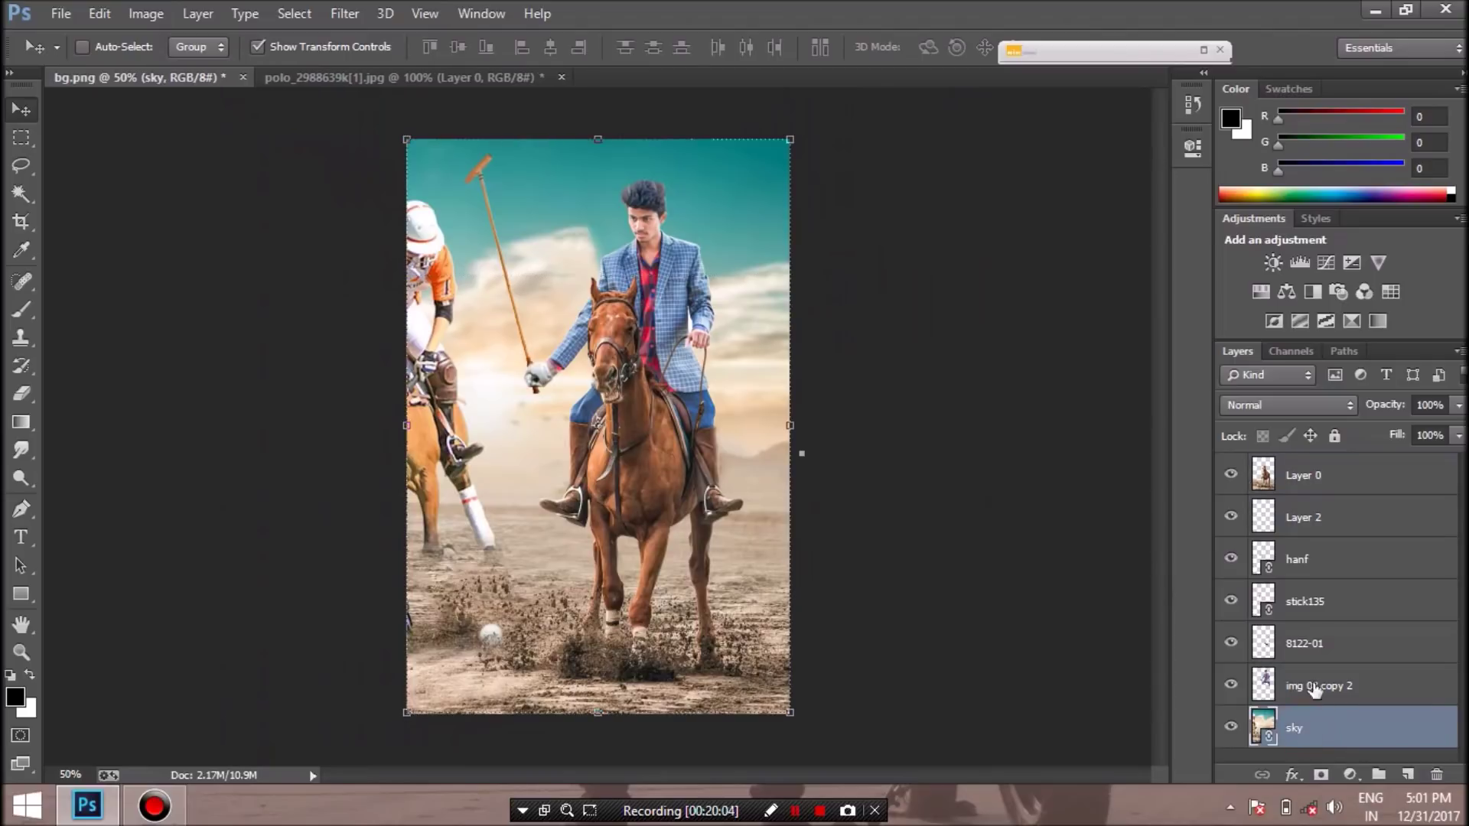
{"action": "left_click", "coordinate": [1333, 482]}
{"action": "left_click", "coordinate": [21, 394]}
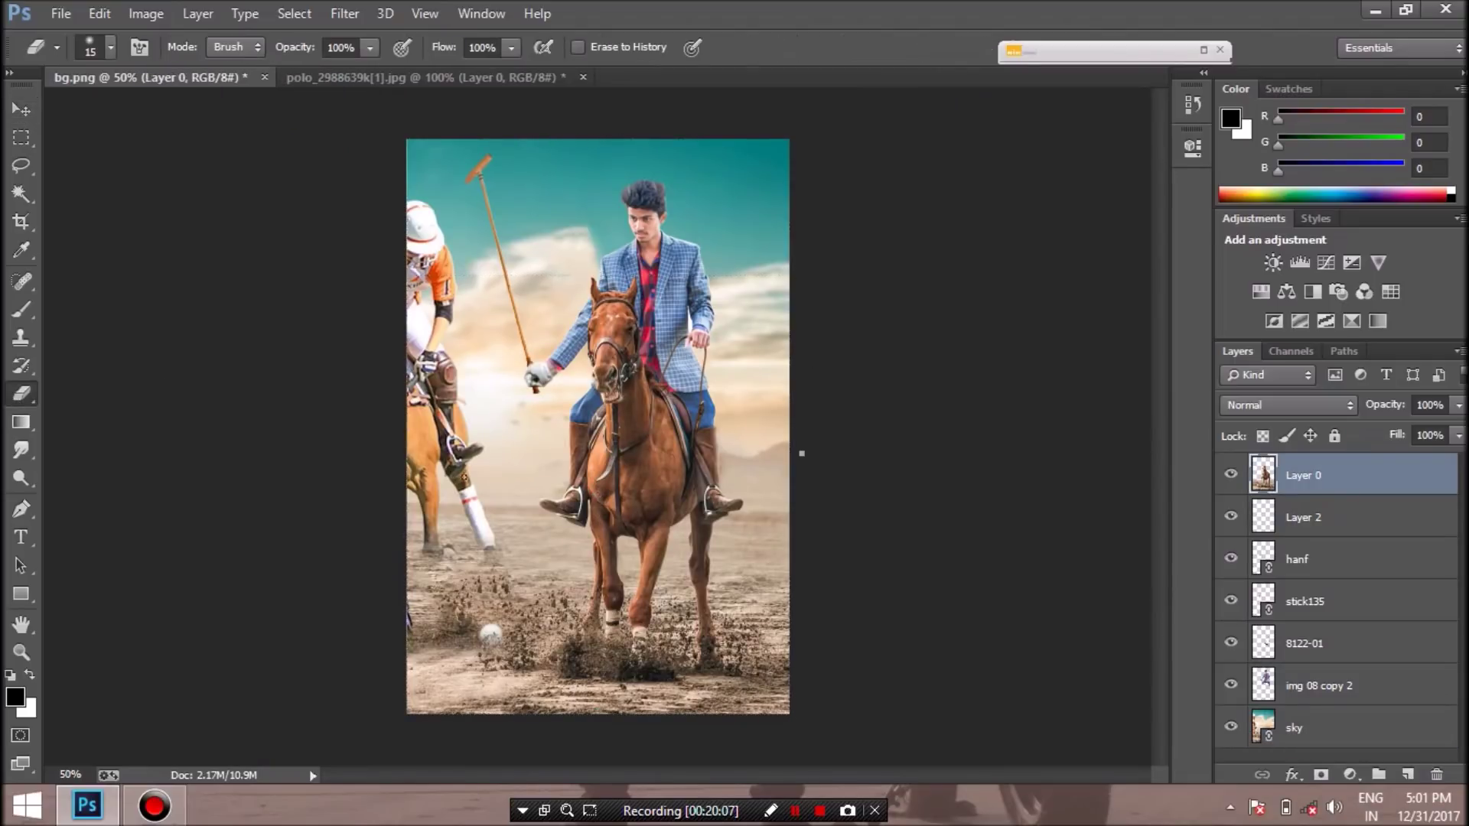
{"action": "left_click_drag", "start_coordinate": [490, 559], "coordinate": [447, 570]}
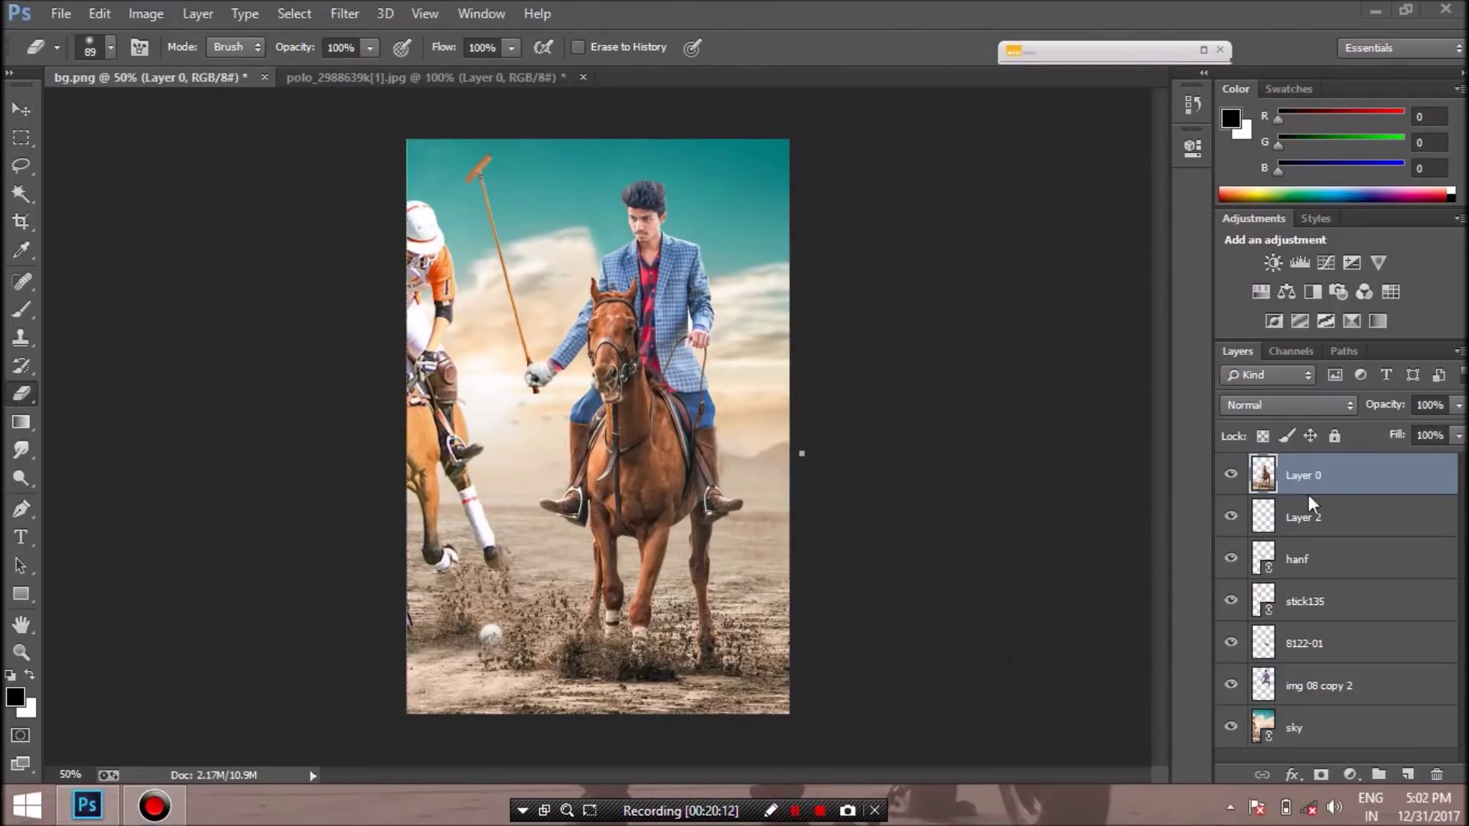
{"action": "left_click", "coordinate": [1310, 684]}
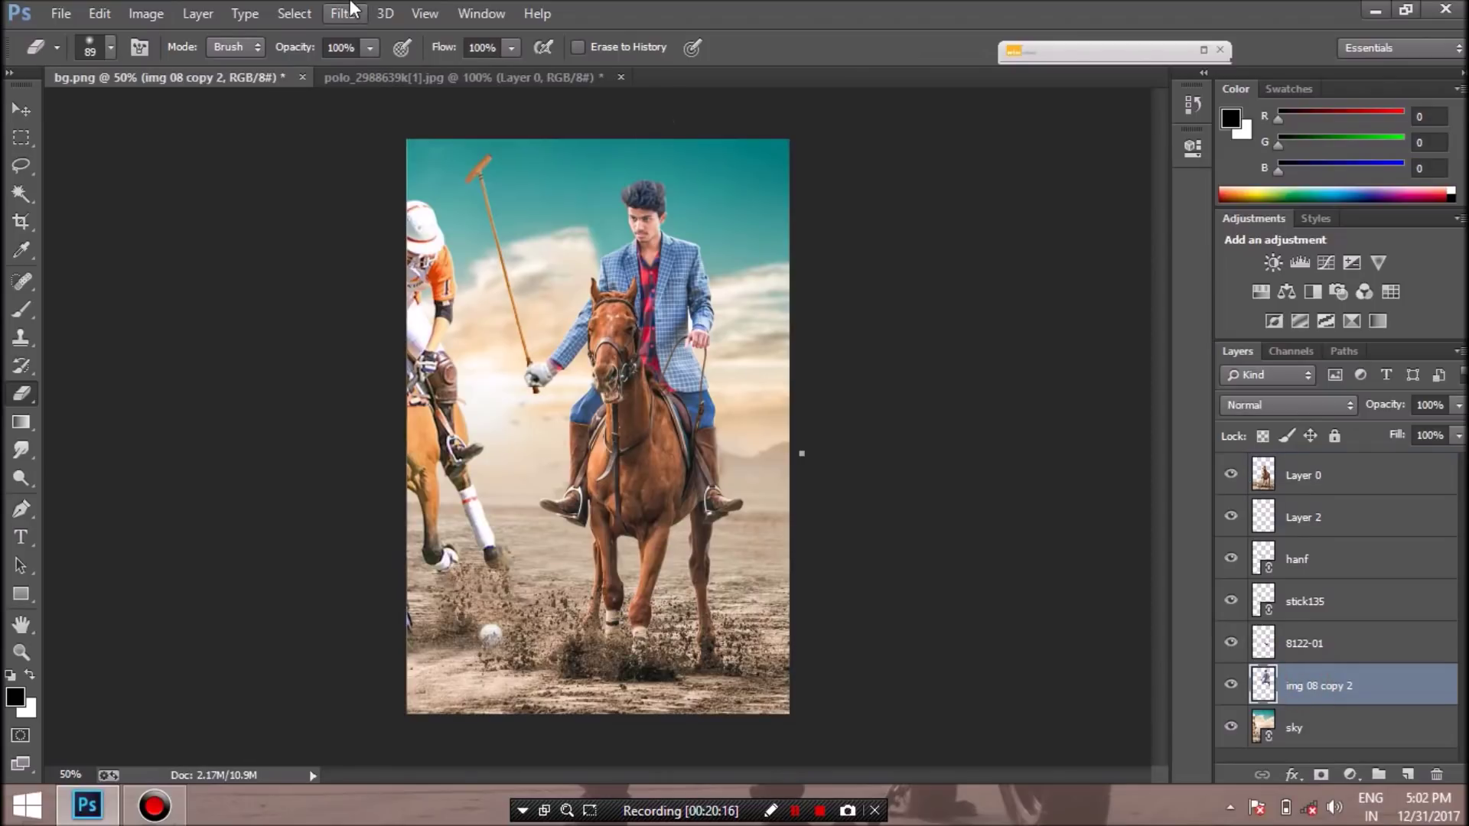
{"action": "left_click", "coordinate": [345, 13]}
Apply a Camera Raw pass to img 08 copy 2 with Clarity +5 and a slight temperature tweak
{"action": "left_click", "coordinate": [400, 138]}
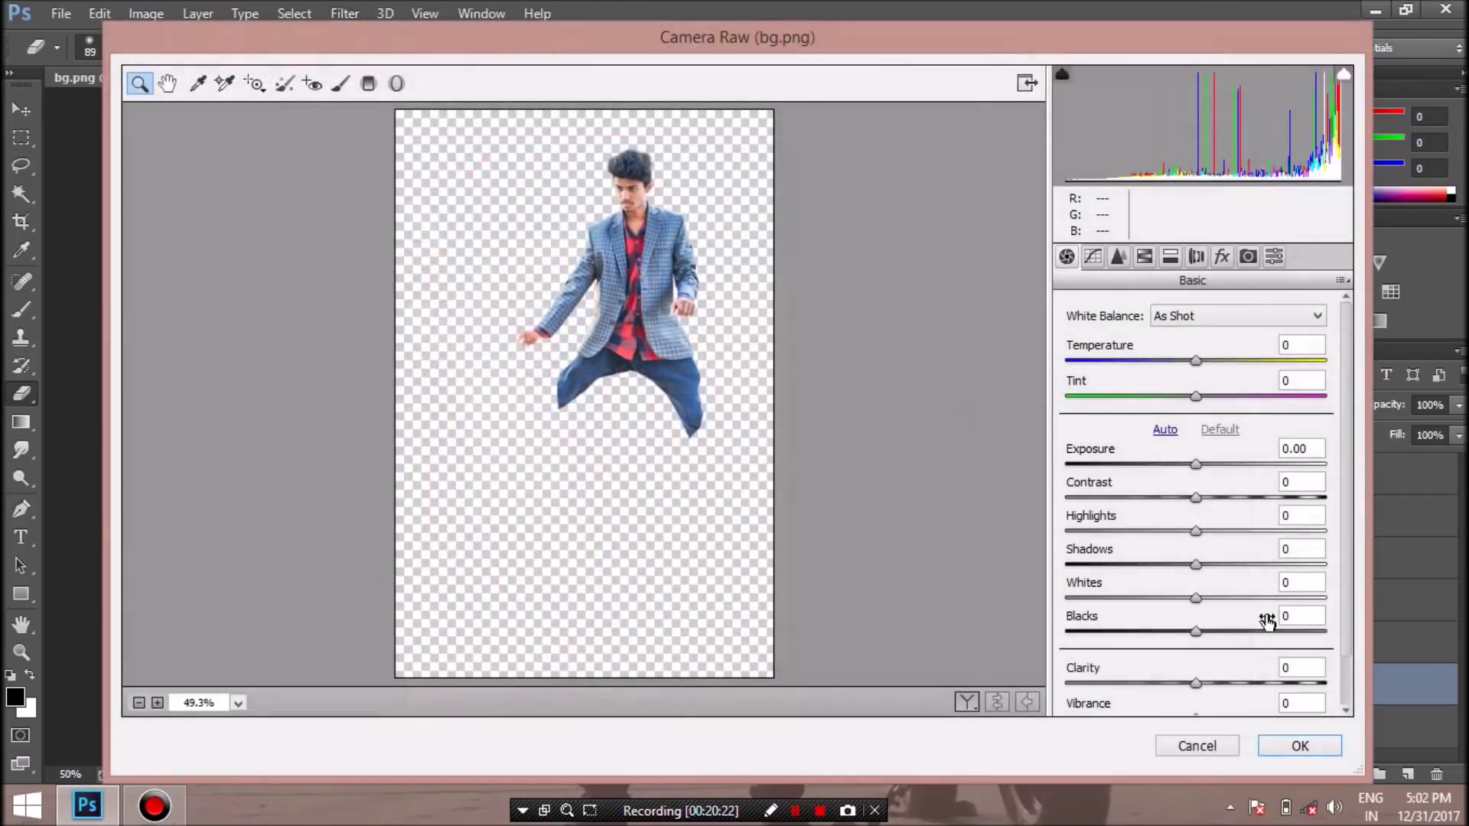
{"action": "scroll", "coordinate": [1227, 668], "scroll_direction": "down", "scroll_amount": 2}
{"action": "left_click_drag", "start_coordinate": [1196, 627], "coordinate": [1202, 627]}
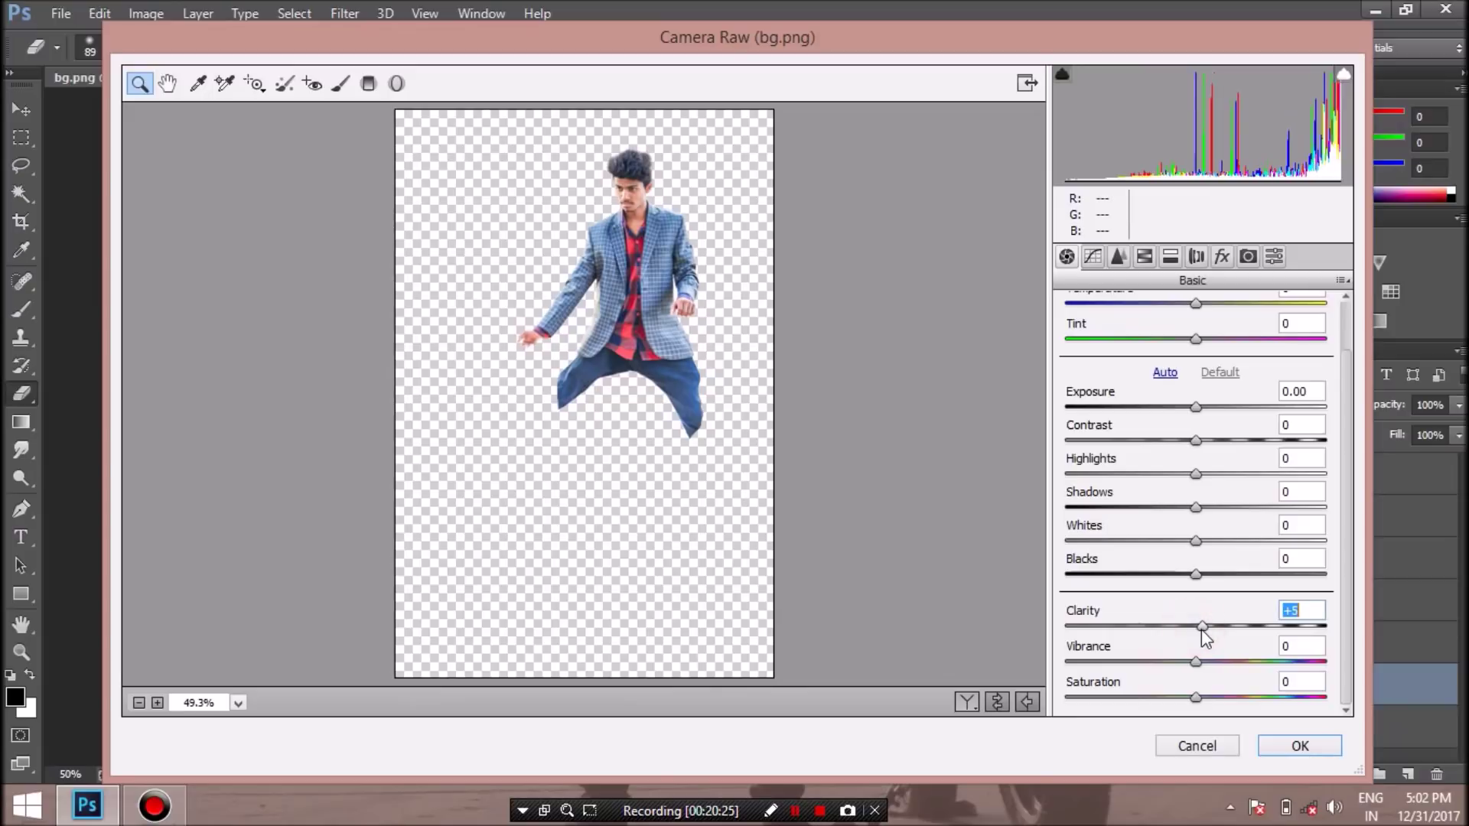
{"action": "left_click_drag", "start_coordinate": [1197, 303], "coordinate": [1201, 304]}
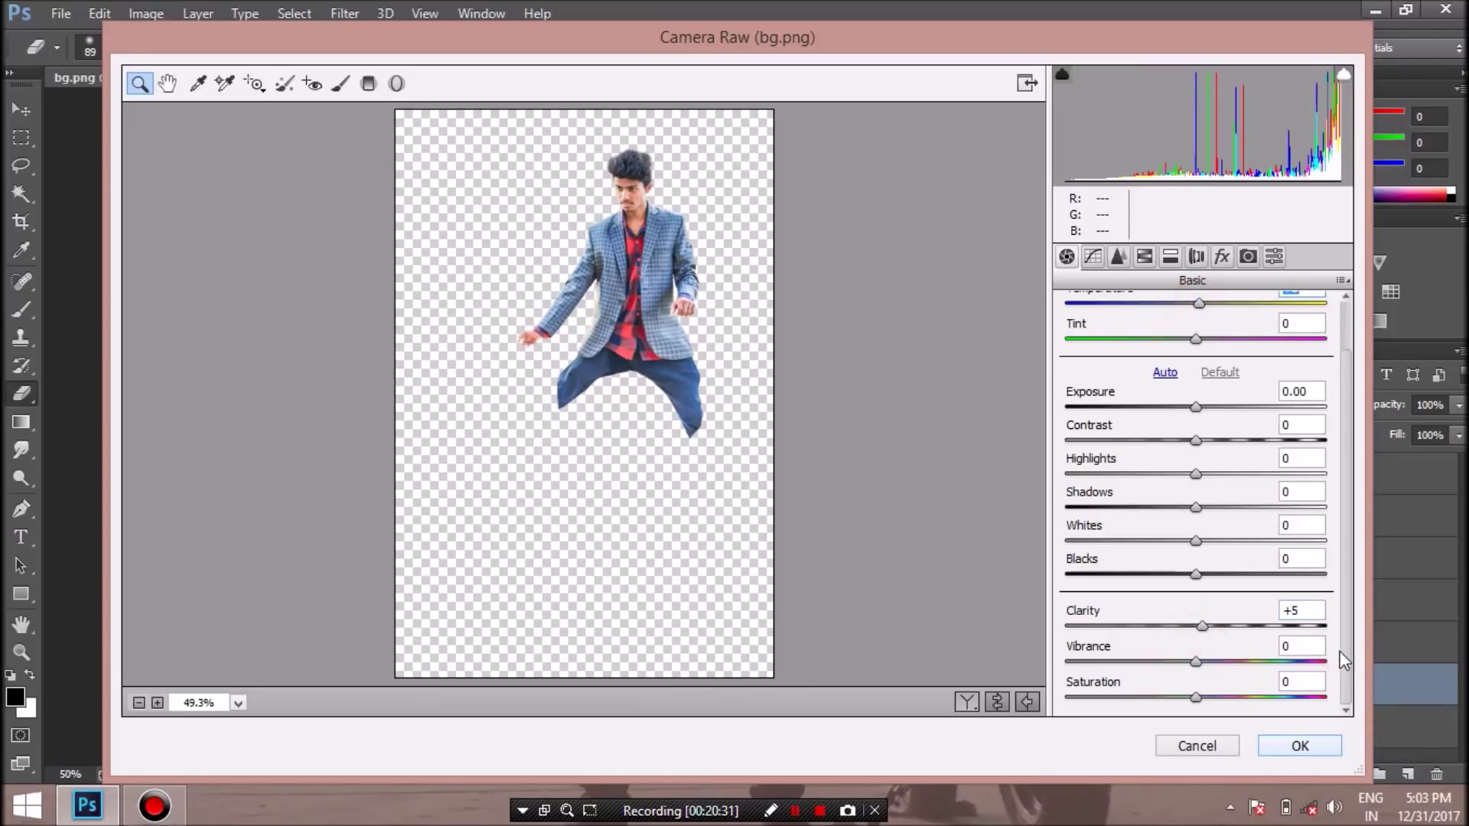
{"action": "scroll", "coordinate": [1339, 654], "scroll_direction": "up", "scroll_amount": 2}
{"action": "key", "text": "Return"}
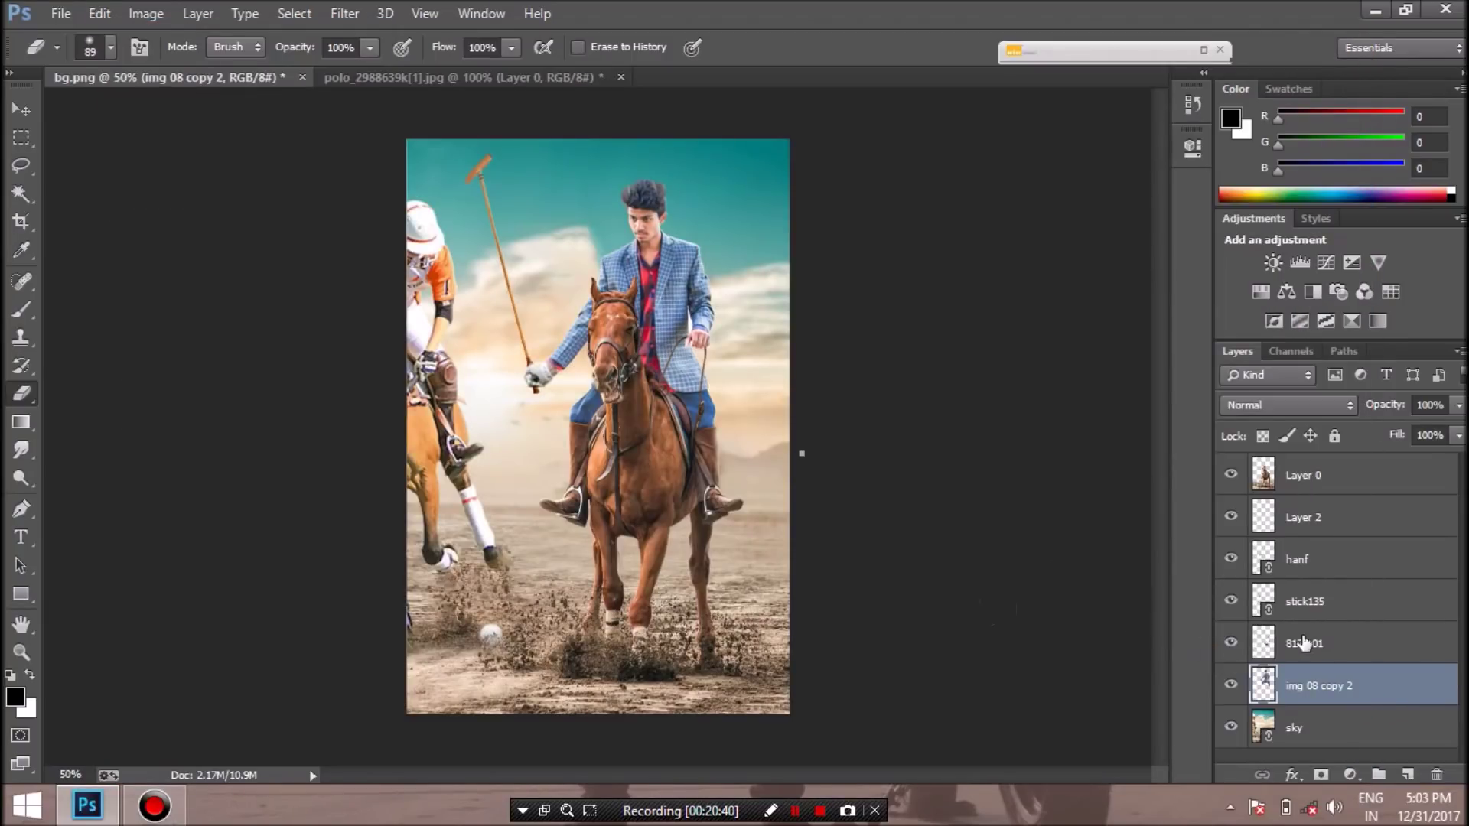
Flatten the image into one Background layer and toggle Background copy's visibility to compare
{"action": "right_click", "coordinate": [1314, 684]}
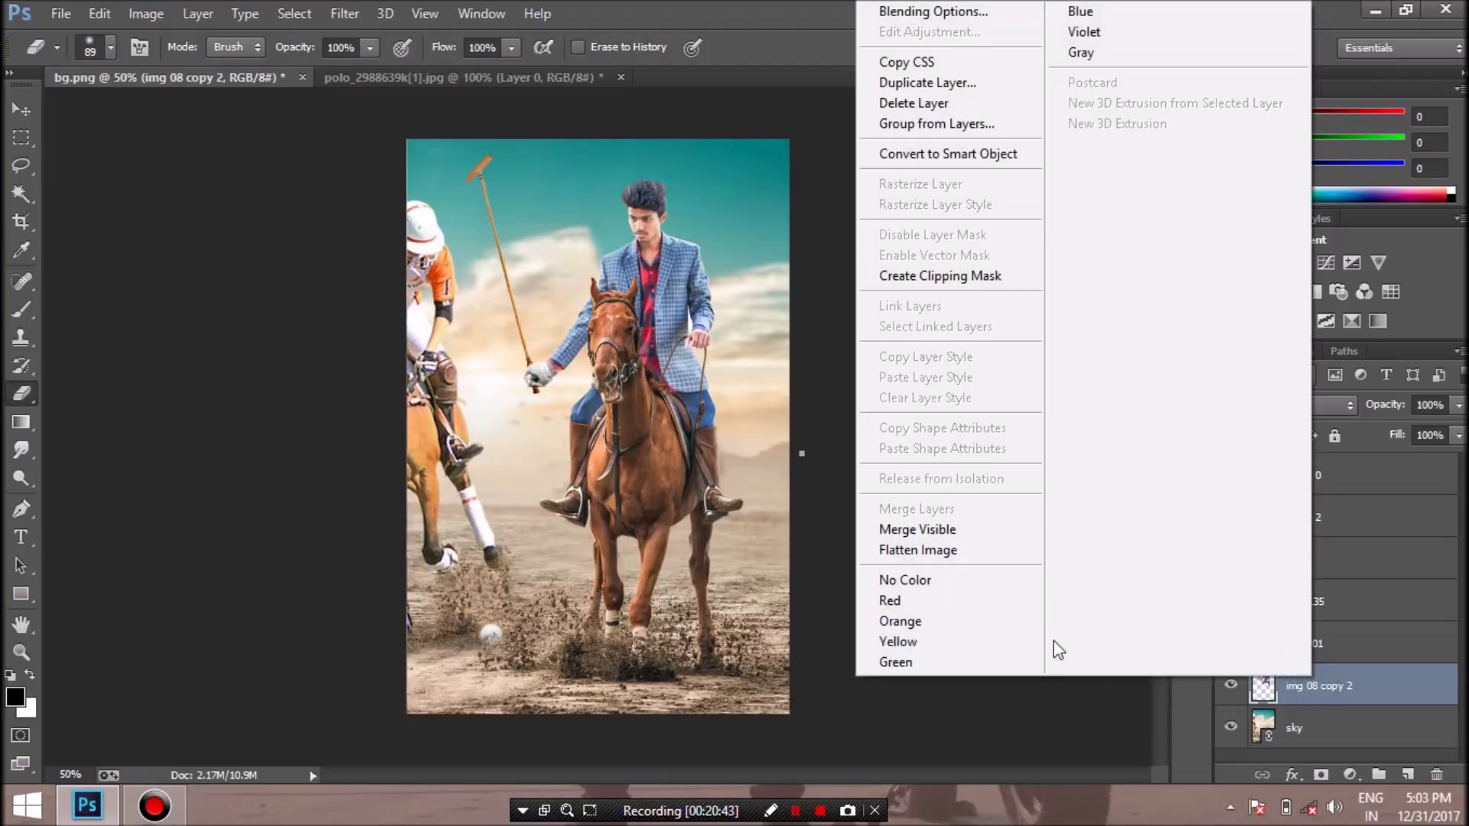
{"action": "left_click", "coordinate": [1000, 550]}
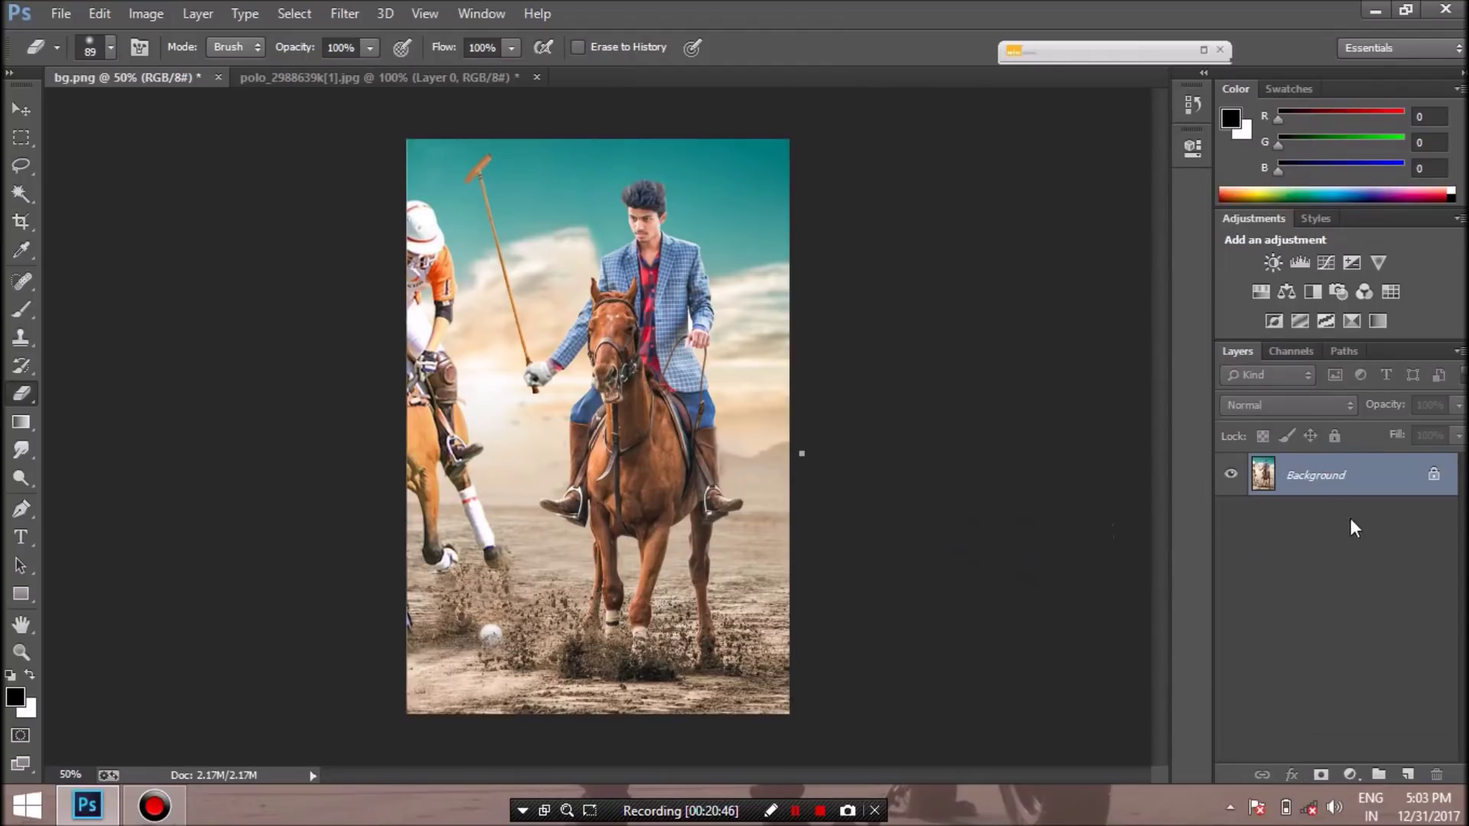
{"action": "left_click", "coordinate": [1228, 482]}
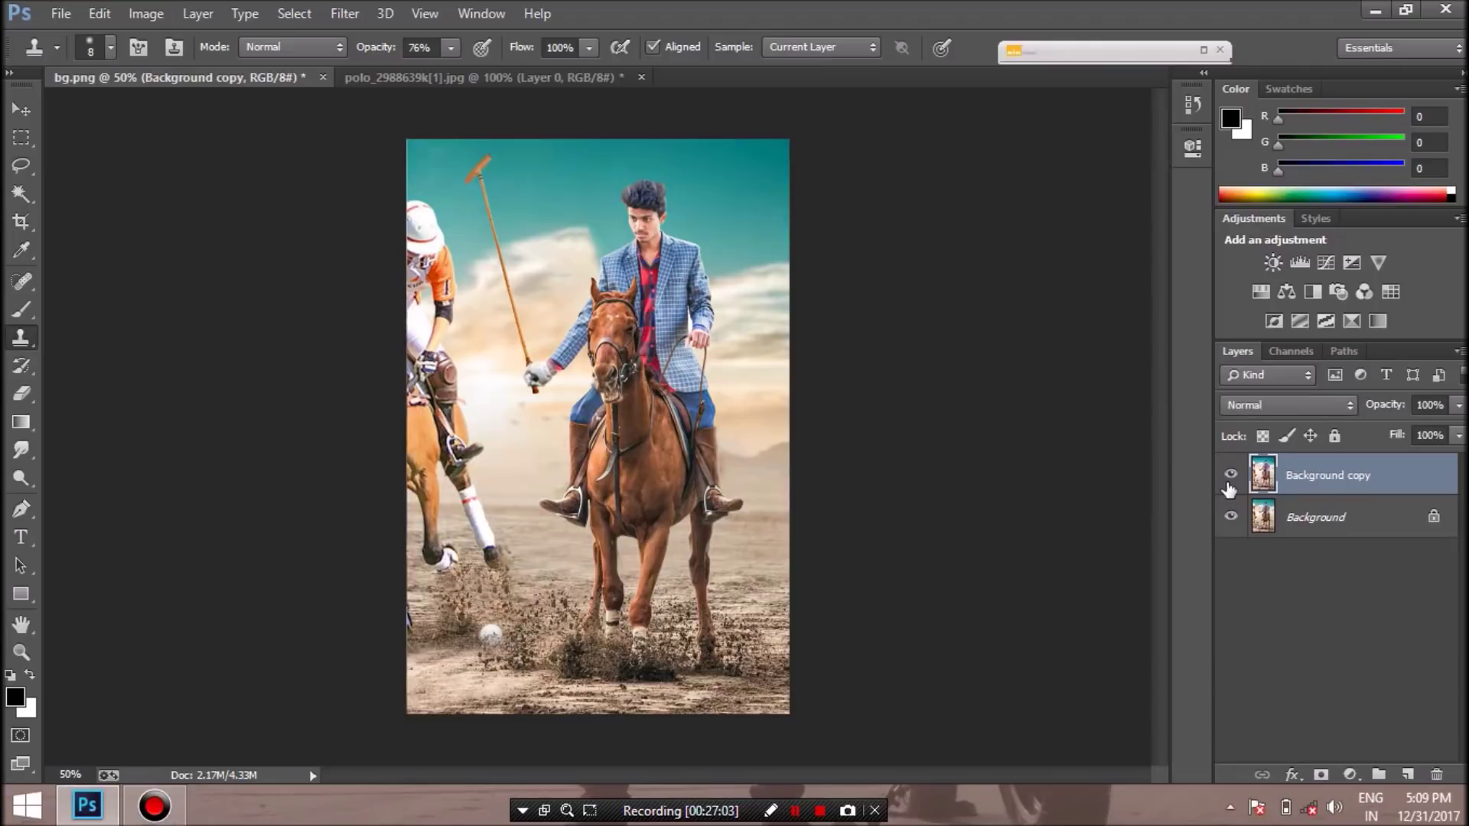
{"action": "left_click", "coordinate": [1229, 476]}
{"action": "right_click", "coordinate": [1305, 480]}
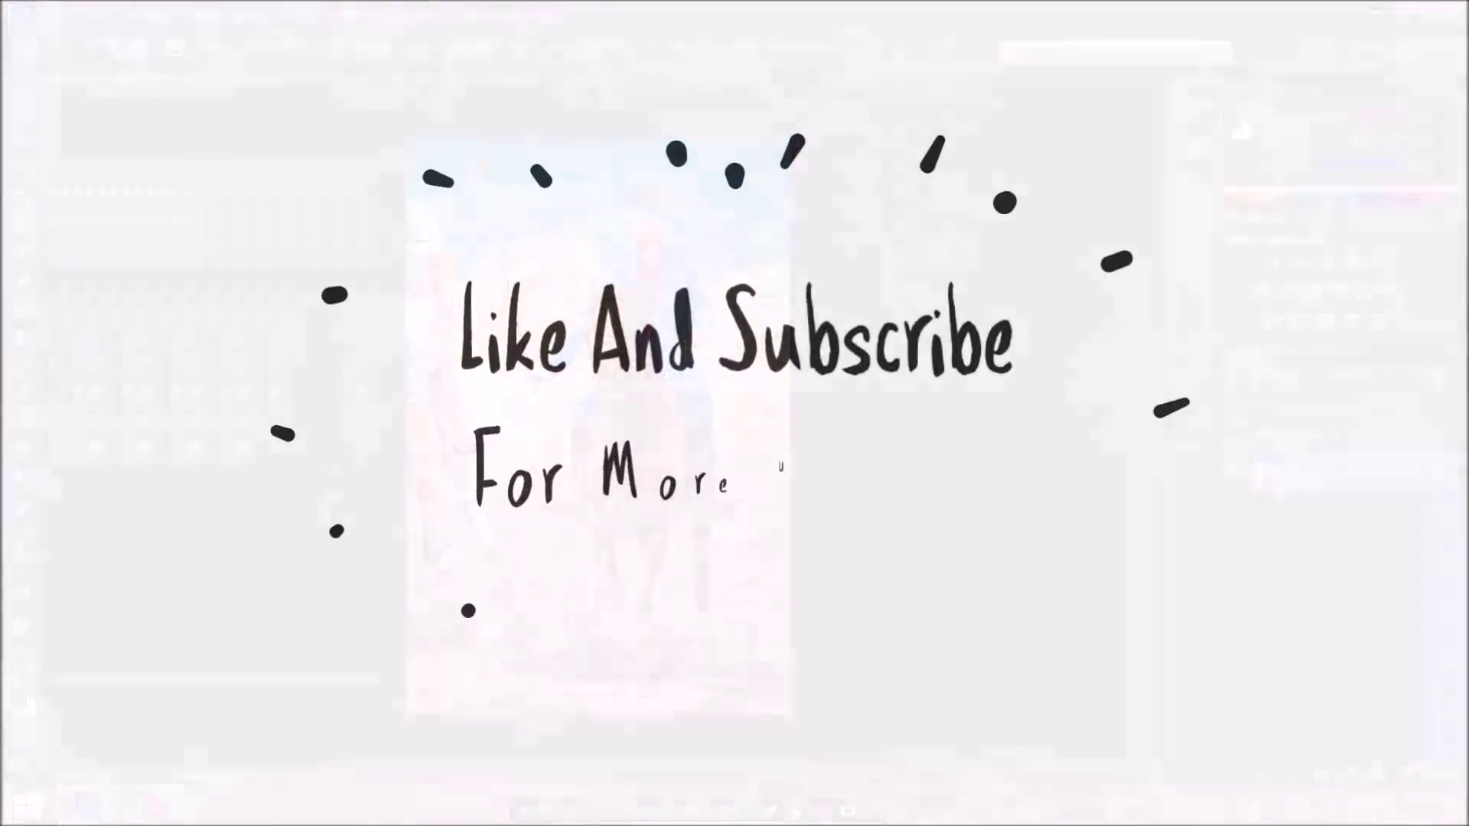